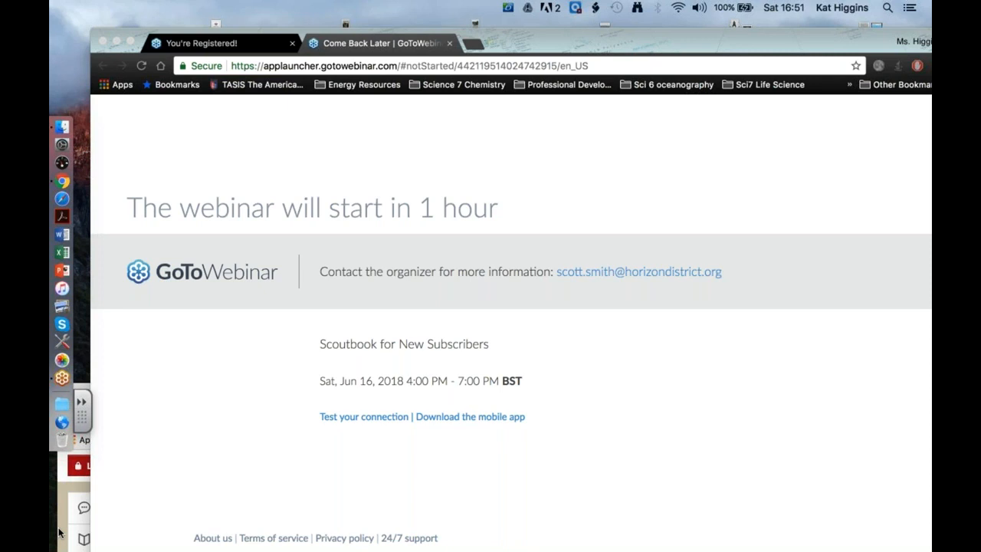
# Open the Scoutbook sign-up page from the Login dialog.
pyautogui.moveTo(392, 401); pyautogui.dragTo(400, 30)
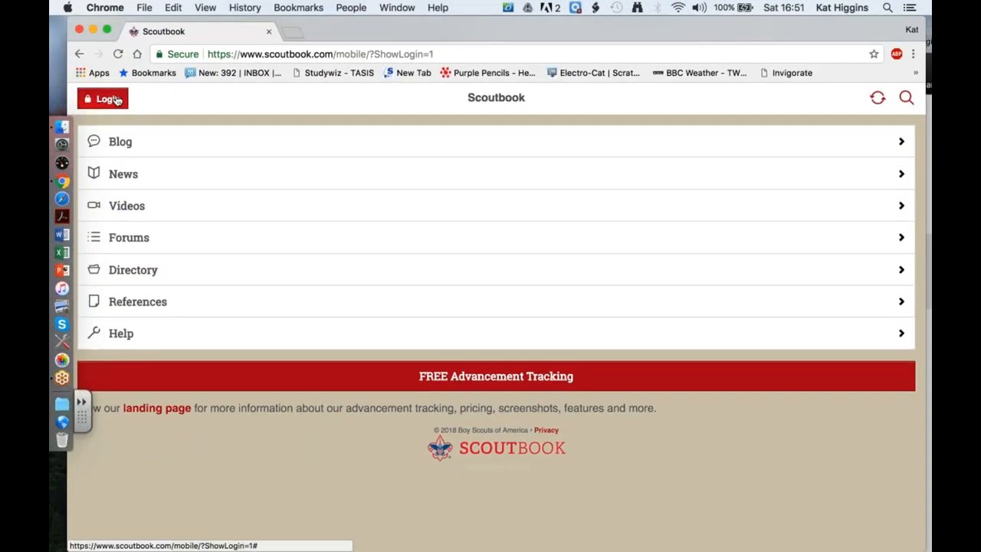
pyautogui.click(117, 101)
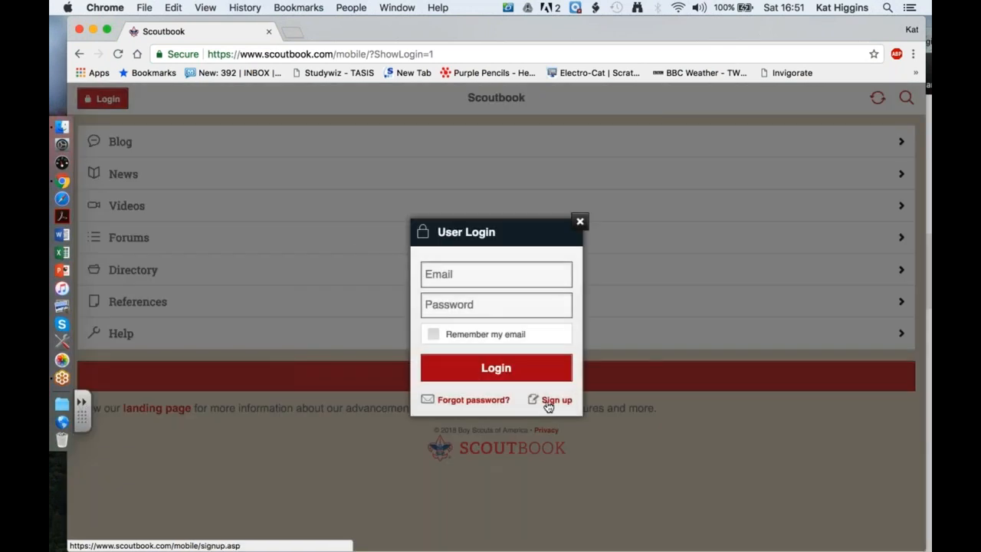
pyautogui.click(550, 401)
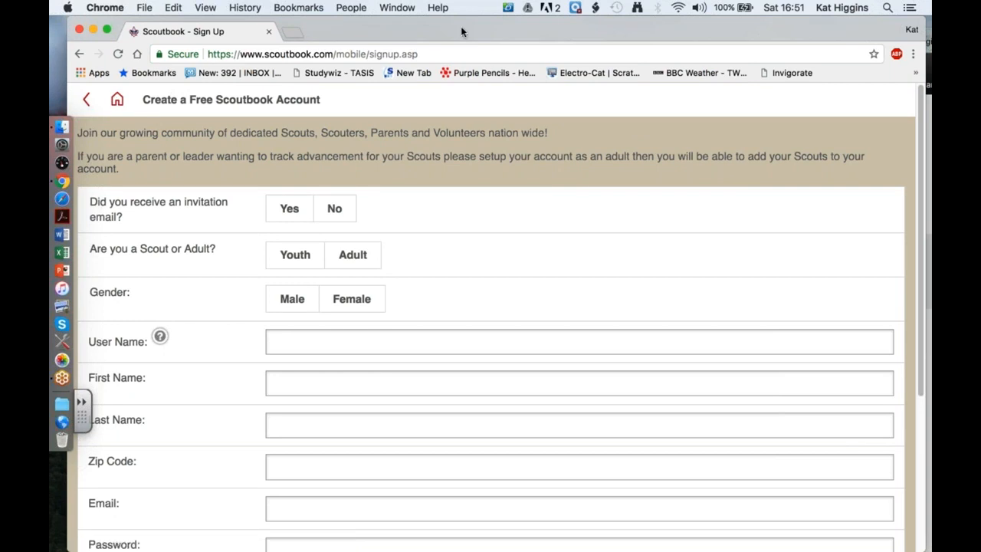
# Try Yes for the invitation email, dismiss the account-exists alert, and register as an Adult.
pyautogui.moveTo(475, 31); pyautogui.dragTo(484, 31)
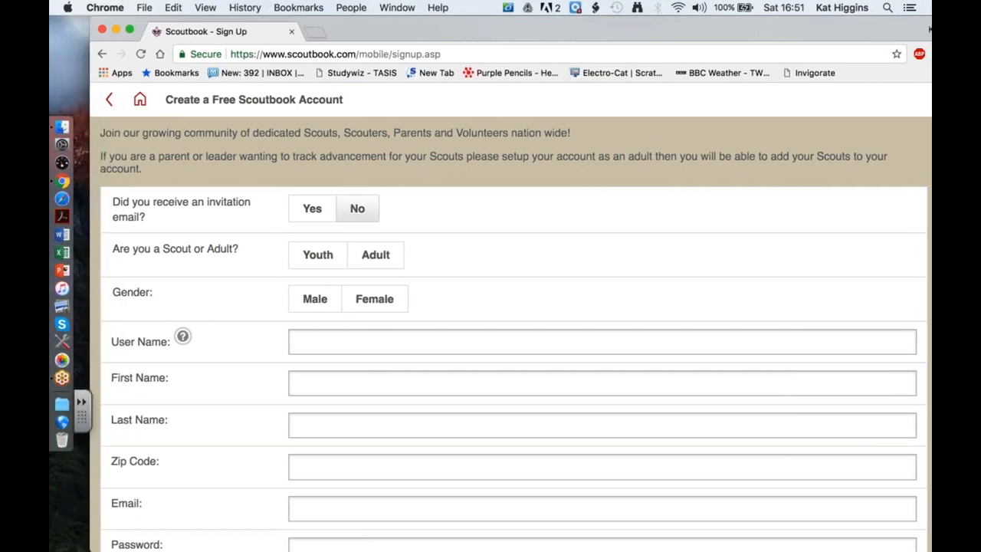
pyautogui.click(312, 209)
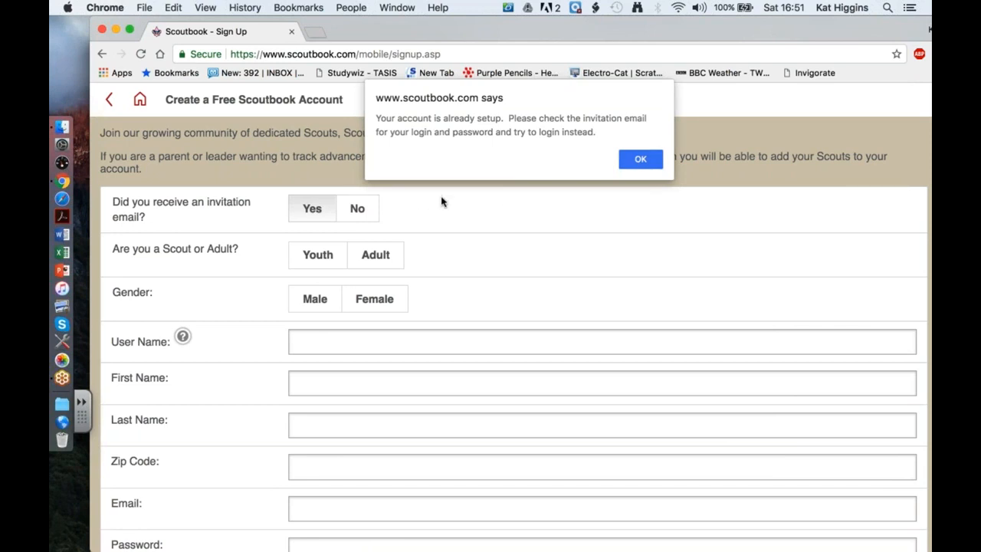
pyautogui.click(639, 160)
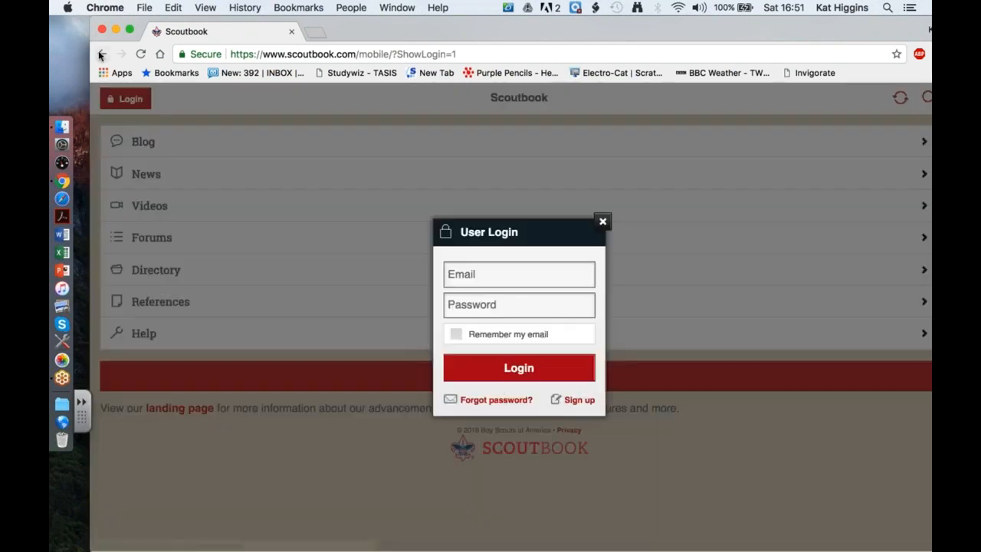
pyautogui.click(101, 54)
pyautogui.click(370, 261)
# Set the gender to Female and enter the chosen user name.
pyautogui.click(387, 295)
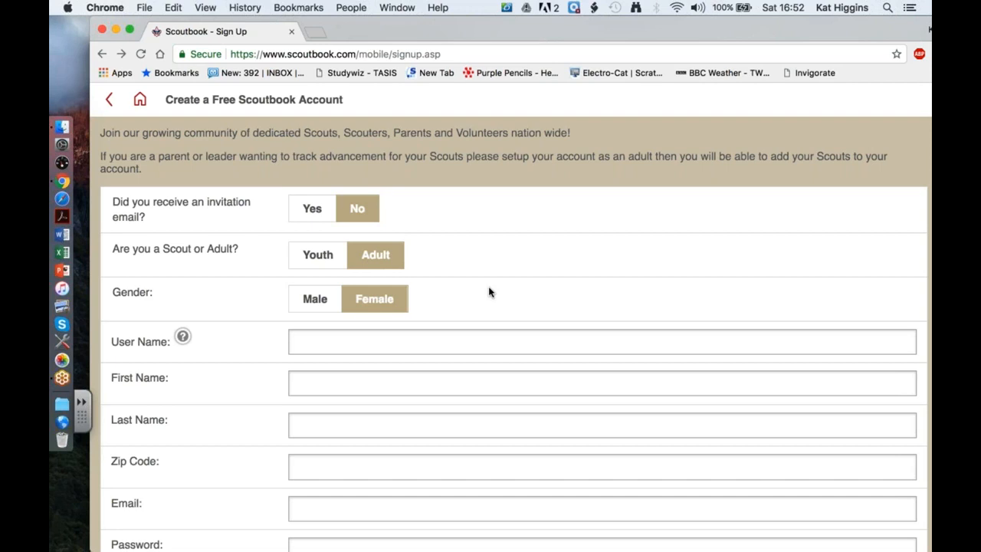
pyautogui.doubleClick(583, 32)
pyautogui.scroll(-3, 515, 243)
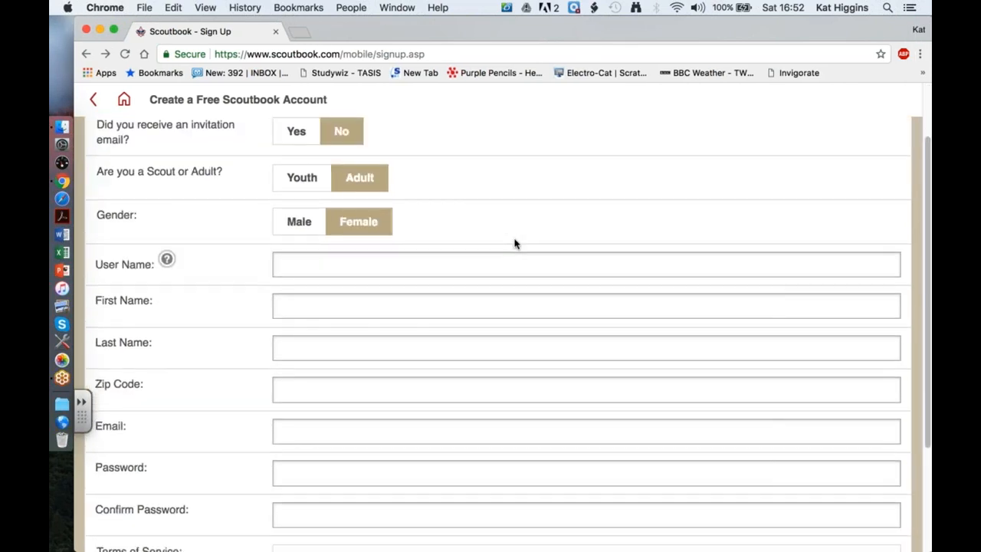
pyautogui.scroll(-3, 515, 244)
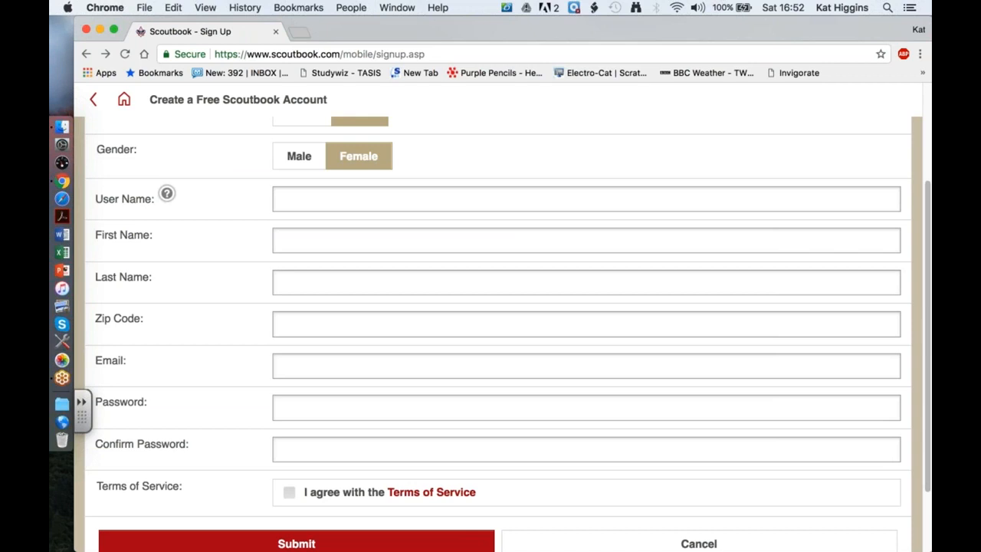
pyautogui.scroll(1, 514, 244)
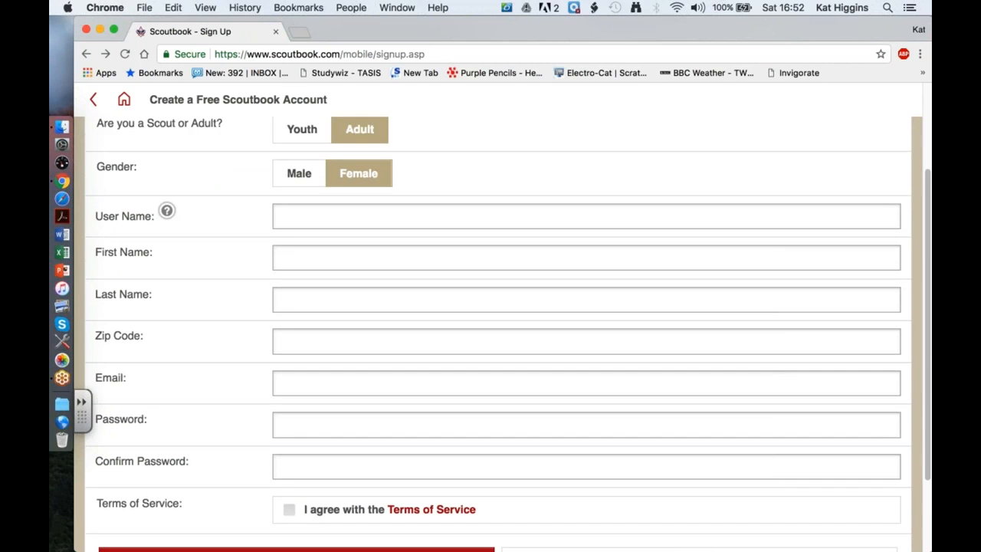
pyautogui.click(378, 216)
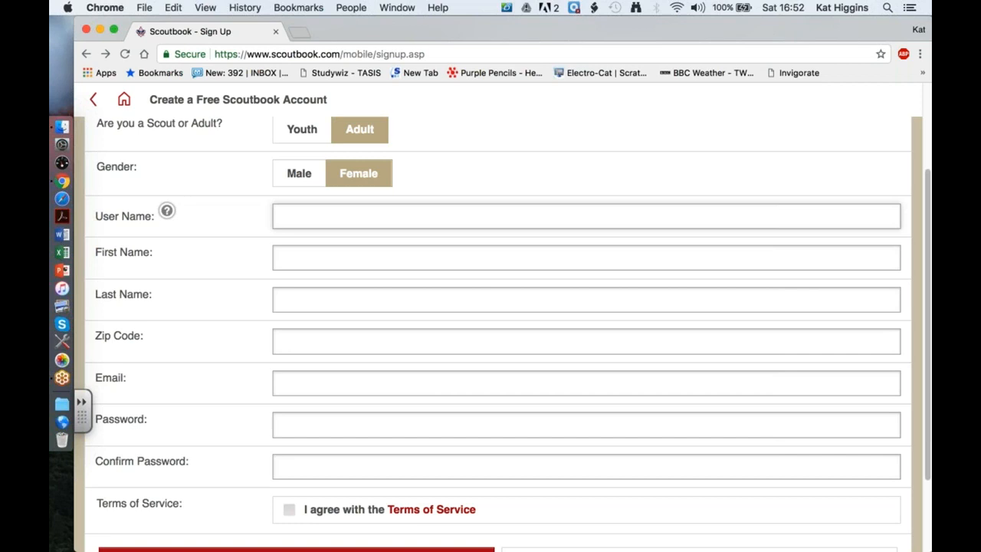
pyautogui.write('KatHig')
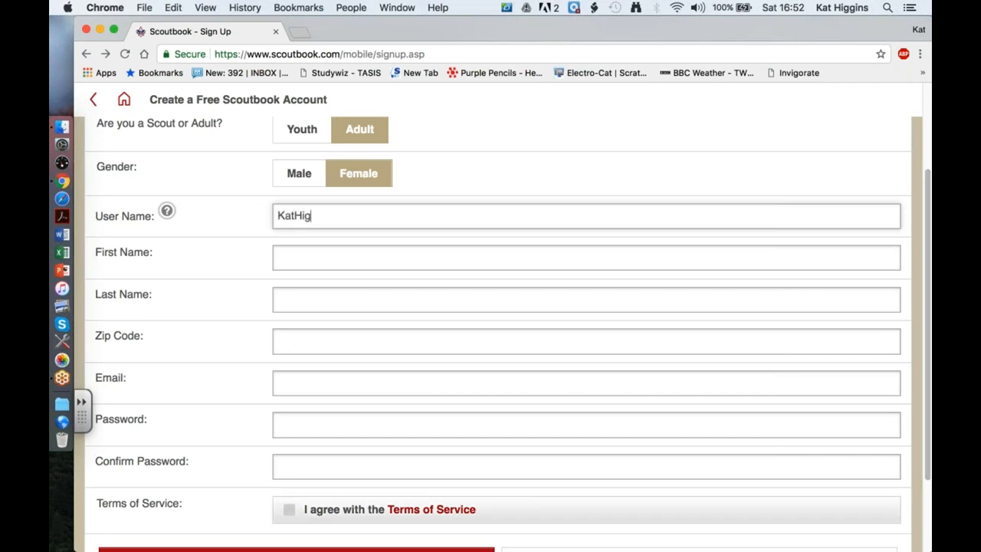
# Autofill the name and email from saved details and change the zip code to 09613.
pyautogui.click(335, 249)
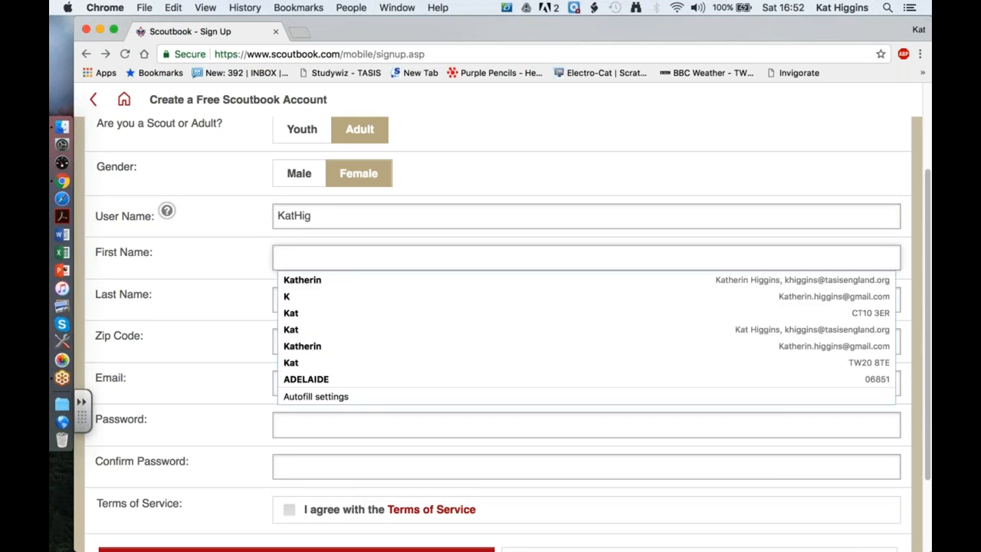
pyautogui.click(323, 280)
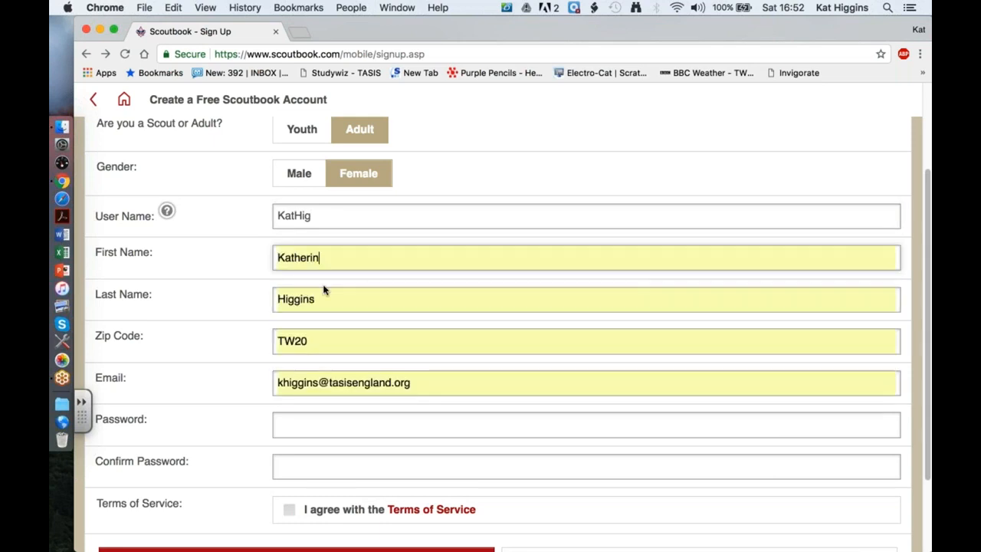
pyautogui.moveTo(314, 341); pyautogui.dragTo(252, 345)
pyautogui.press('BackSpace')
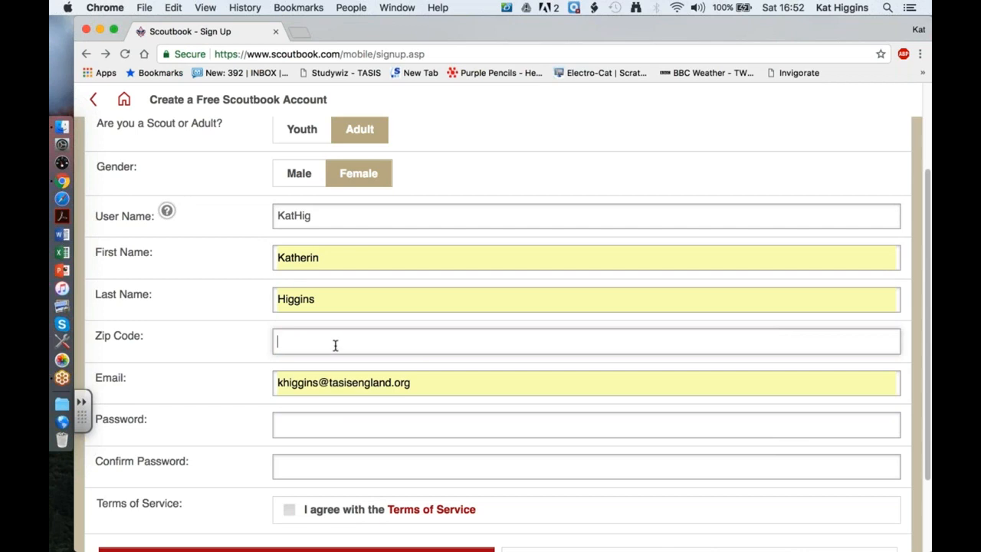
pyautogui.write('09613')
# Enter the account password and confirm it.
pyautogui.click(346, 425)
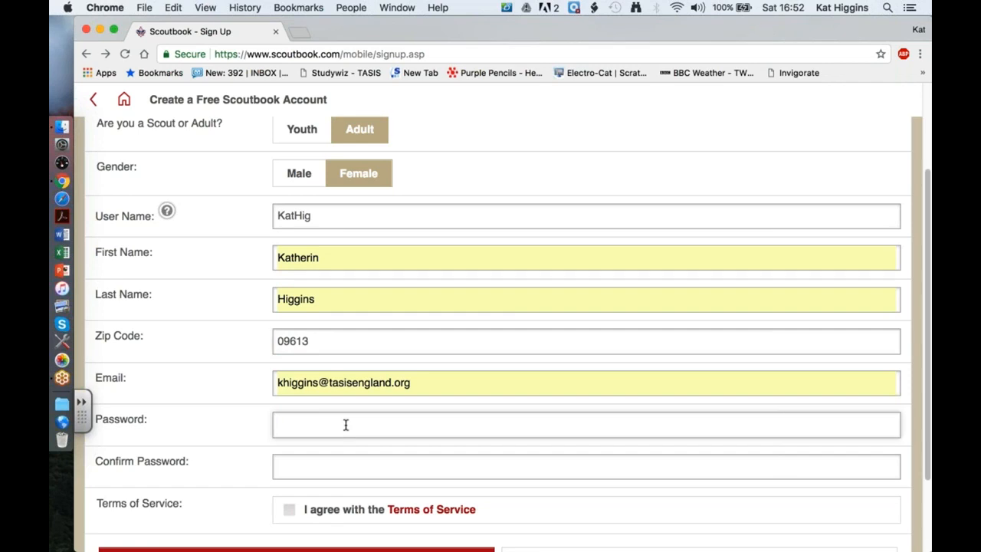
pyautogui.write('••••••')
pyautogui.press('BackSpace')
pyautogui.press('BackSpace')
pyautogui.press('BackSpace')
pyautogui.press('BackSpace')
pyautogui.press('BackSpace')
pyautogui.press('BackSpace')
pyautogui.write('••••••••••')
pyautogui.click(347, 466)
pyautogui.write('••••••')
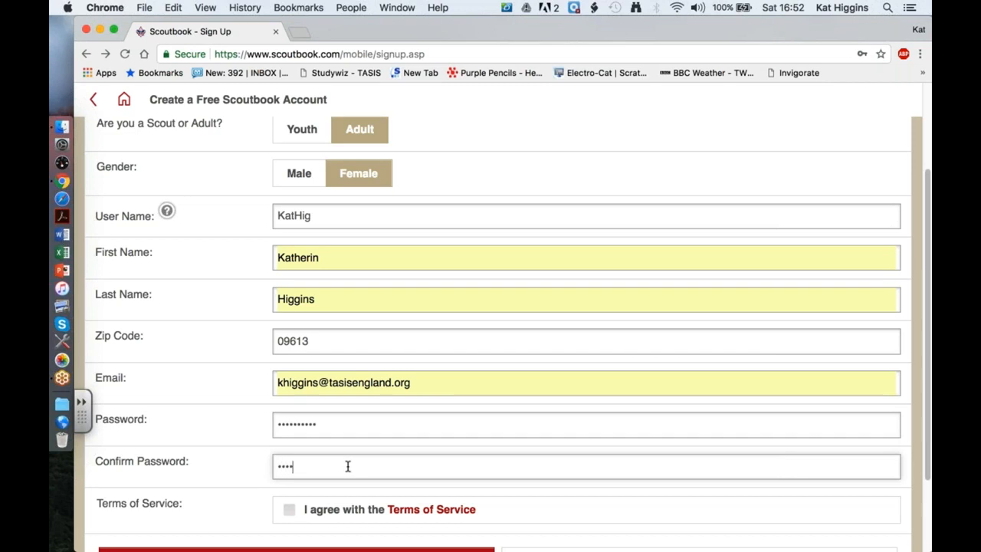
pyautogui.write('••••')
# Agree to the Terms of Service and submit the sign-up form.
pyautogui.scroll(-3, 465, 462)
pyautogui.click(289, 445)
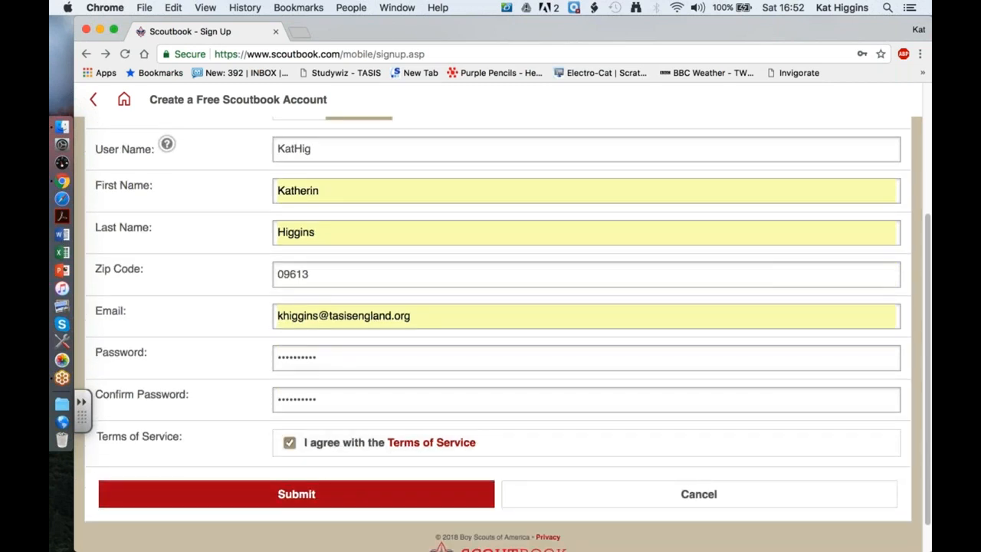
pyautogui.scroll(-1, 311, 196)
pyautogui.click(296, 457)
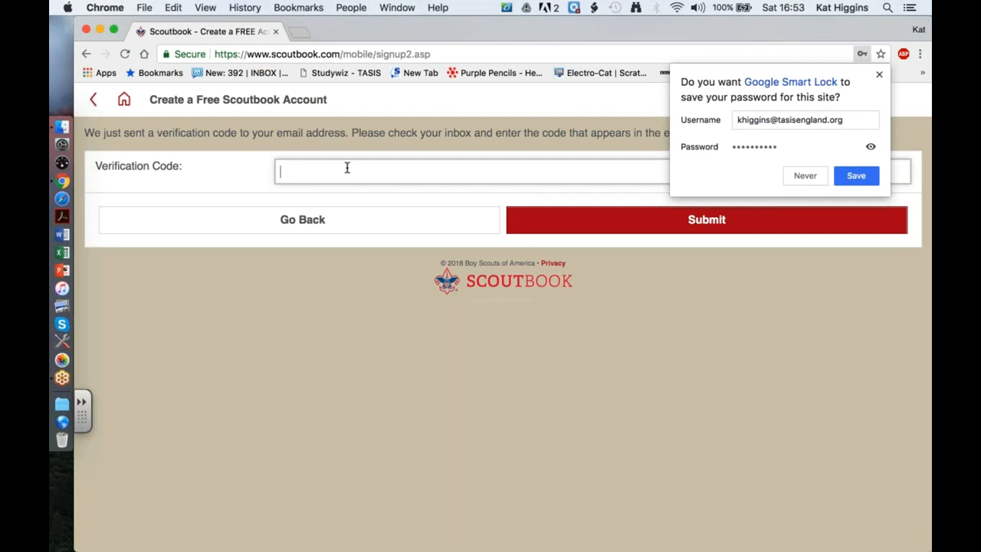
# Open a Google start page in a second browser window beside the Scoutbook window.
pyautogui.moveTo(339, 28); pyautogui.dragTo(354, 97)
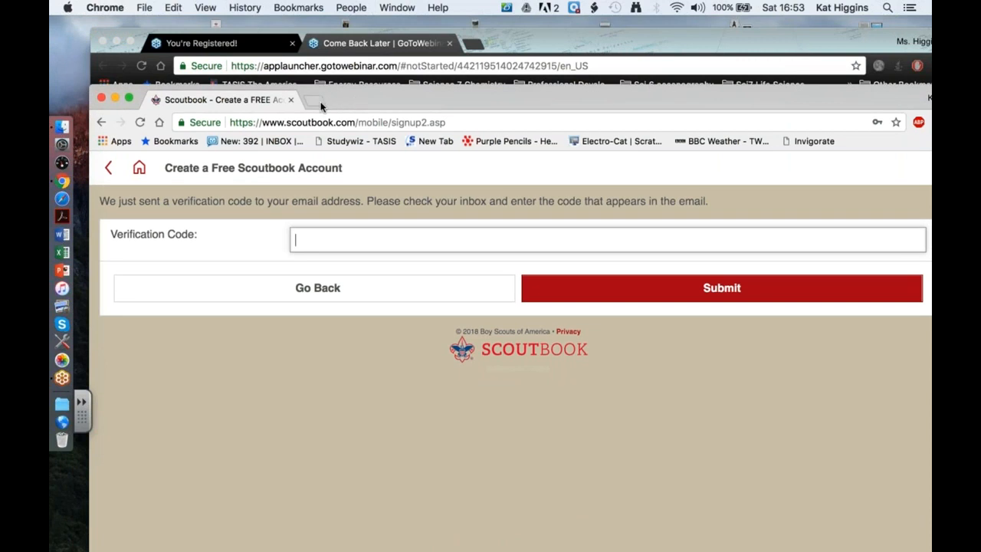
pyautogui.click(321, 103)
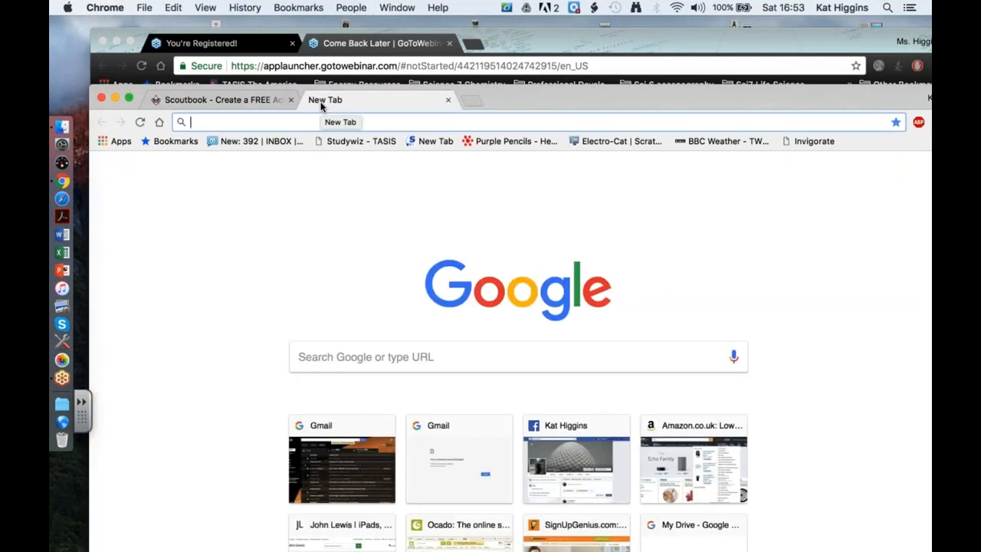
pyautogui.moveTo(561, 98); pyautogui.dragTo(130, 337)
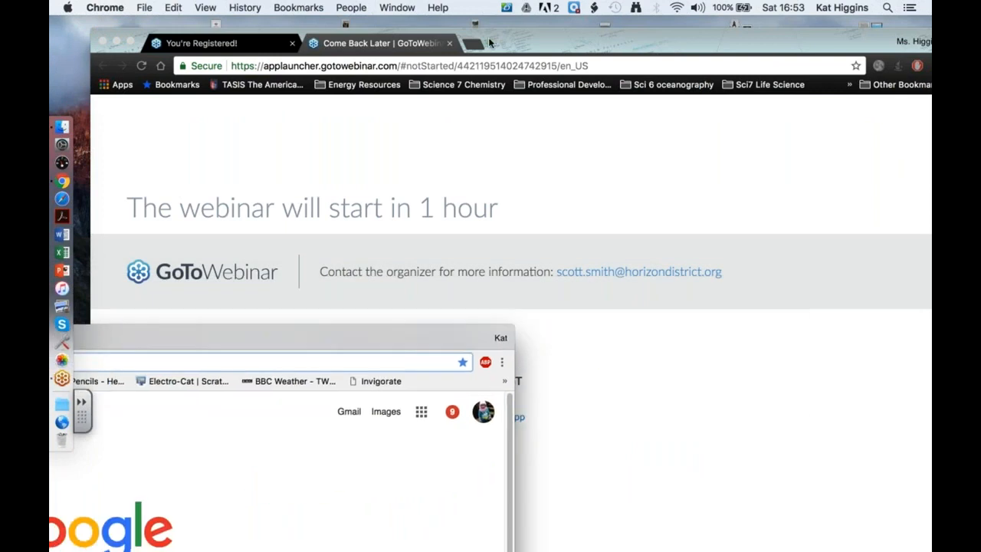
pyautogui.click(475, 44)
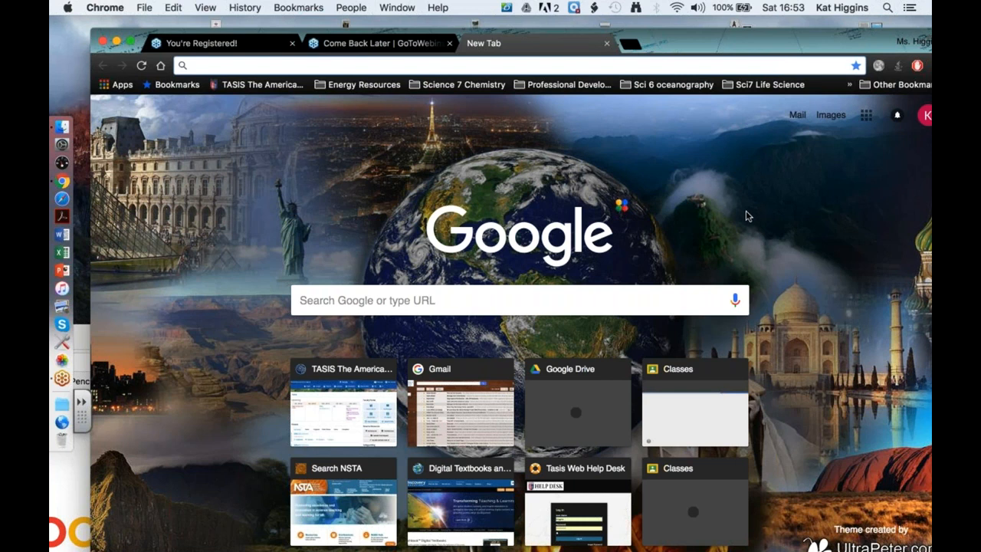
# Open the Scoutbook Verification Code email in Gmail and bring Gmail back to the front.
pyautogui.click(790, 212)
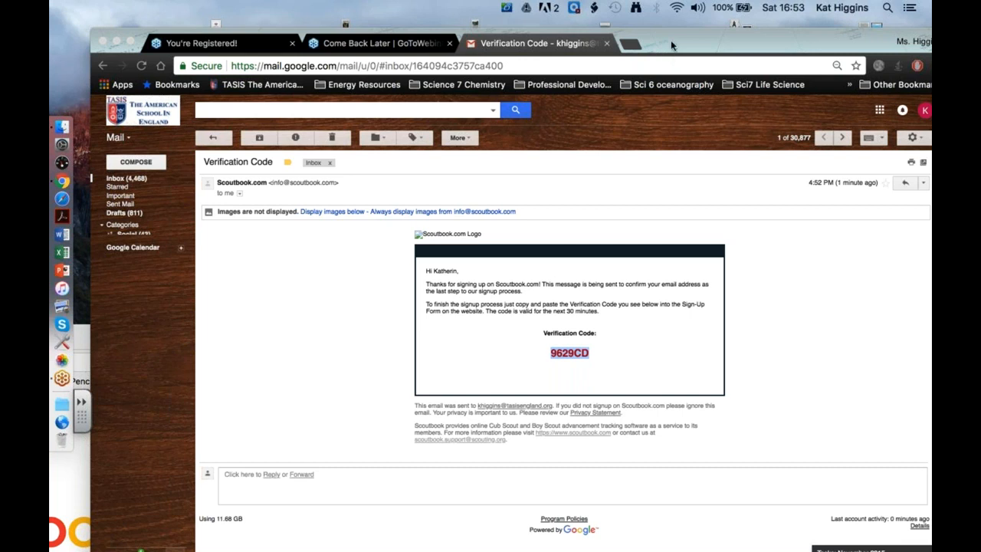
pyautogui.moveTo(674, 46); pyautogui.dragTo(544, 491)
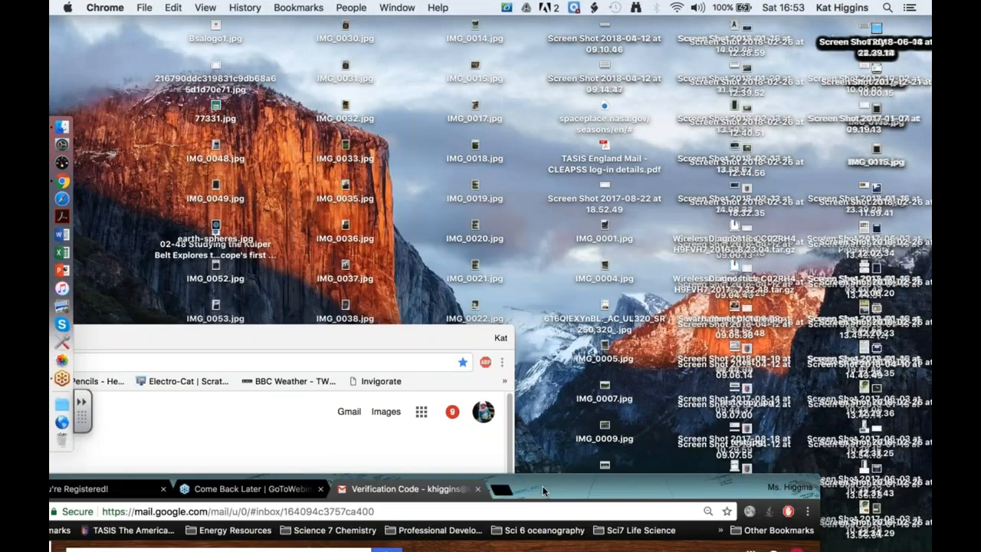
pyautogui.click(394, 339)
pyautogui.moveTo(536, 153); pyautogui.dragTo(264, 383)
pyautogui.moveTo(541, 485); pyautogui.dragTo(635, 30)
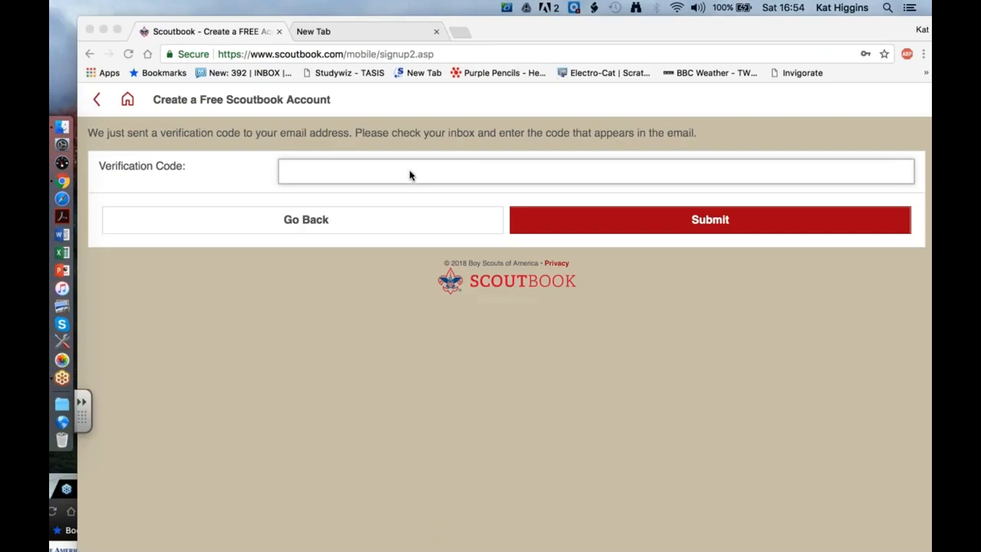
# Paste and submit the verification code, then dismiss the invalid-code error.
pyautogui.click(407, 173)
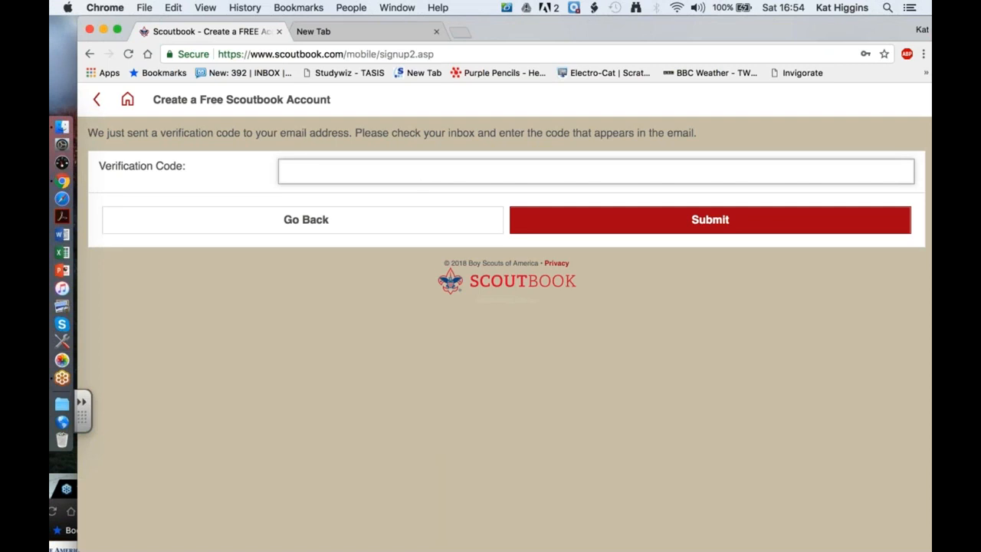
pyautogui.press('super+v')
pyautogui.click(541, 229)
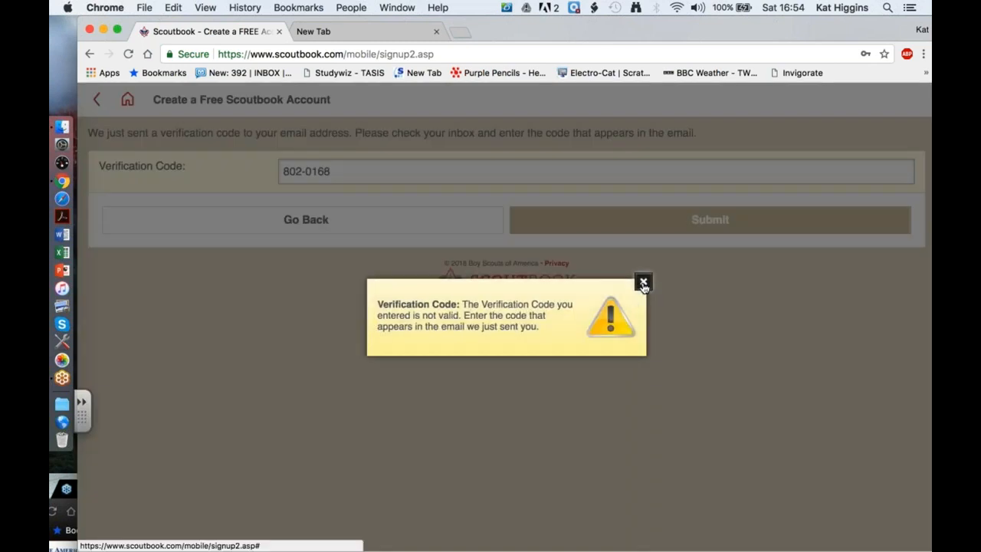
pyautogui.click(638, 284)
# Clear the wrong code from the Verification Code field and bring the Gmail email forward.
pyautogui.click(340, 170)
pyautogui.moveTo(340, 171); pyautogui.dragTo(259, 171)
pyautogui.press('BackSpace')
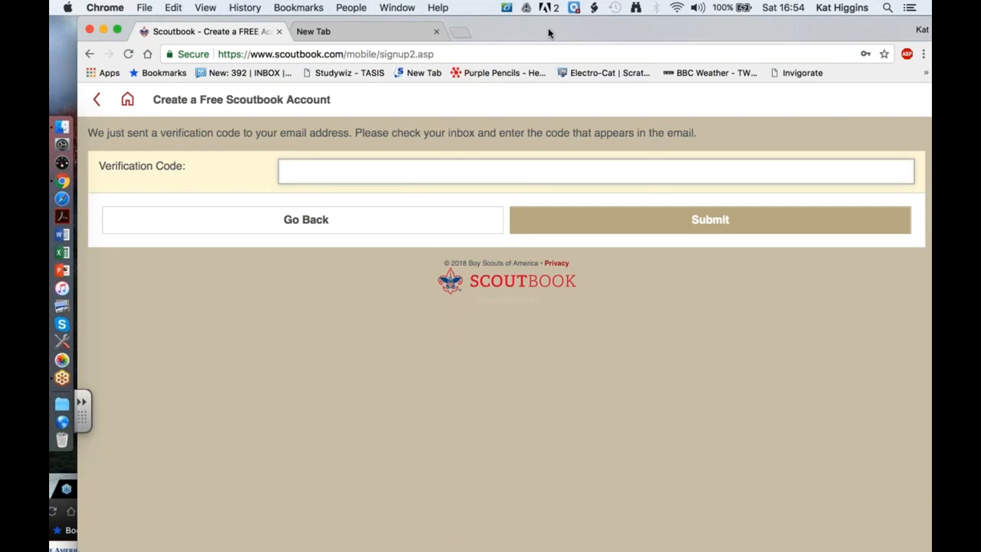
pyautogui.moveTo(548, 28); pyautogui.dragTo(382, 483)
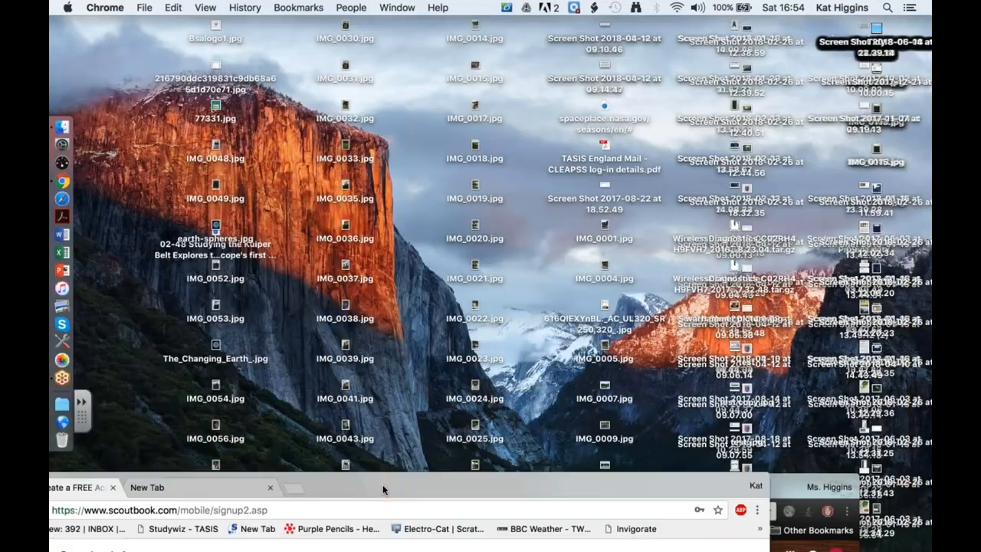
pyautogui.moveTo(383, 488); pyautogui.dragTo(176, 81)
pyautogui.moveTo(472, 76); pyautogui.dragTo(599, 31)
pyautogui.moveTo(130, 481); pyautogui.dragTo(189, 20)
# Copy the code from the Gmail email, paste it into Verification Code, and submit it.
pyautogui.click(570, 357)
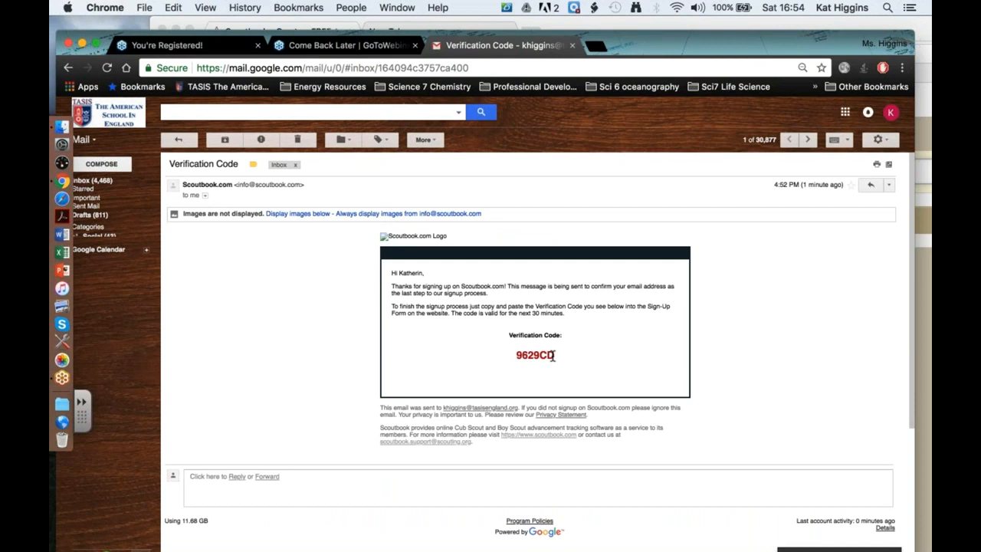
pyautogui.doubleClick(533, 355)
pyautogui.press('super+c')
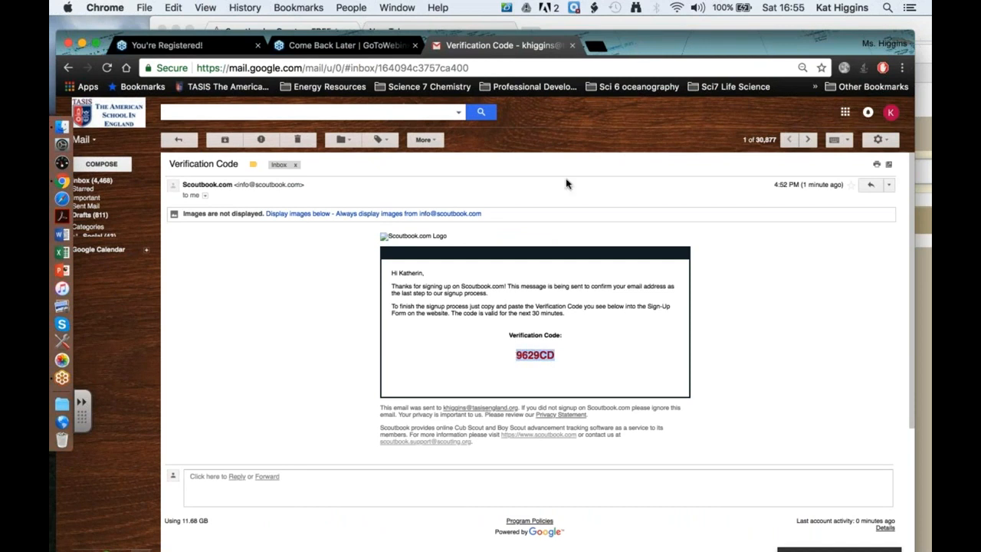
pyautogui.moveTo(625, 44); pyautogui.dragTo(507, 335)
pyautogui.click(454, 175)
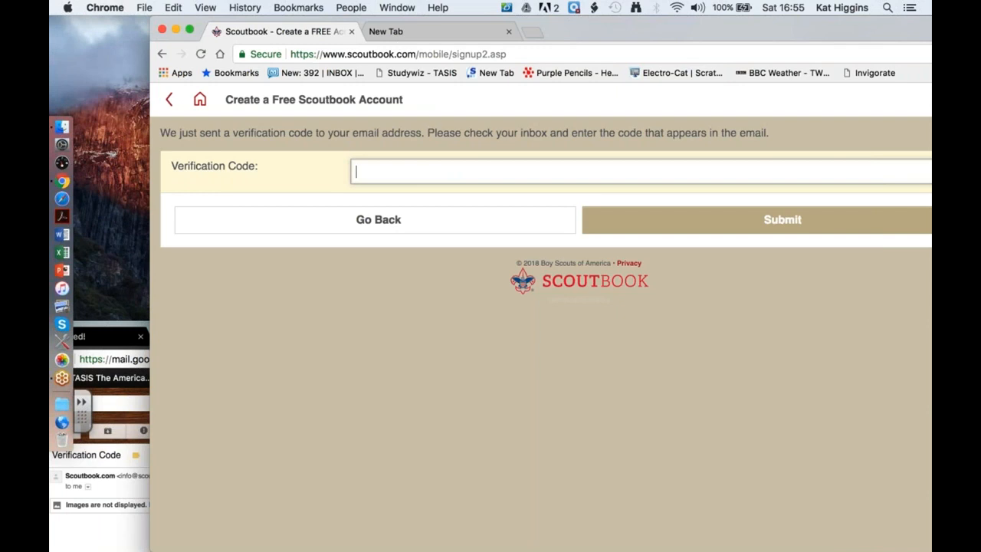
pyautogui.press('super+v')
pyautogui.click(629, 224)
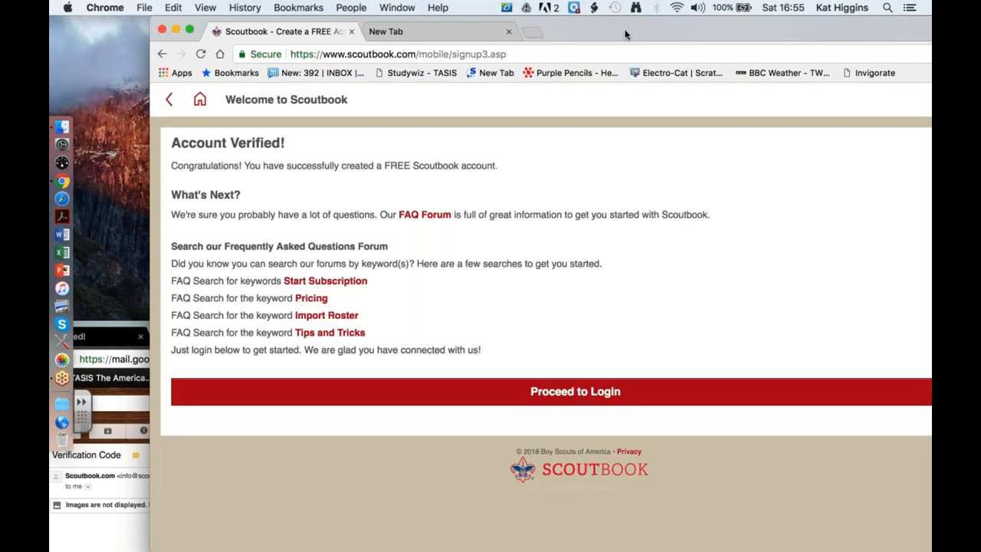
pyautogui.moveTo(626, 33); pyautogui.dragTo(531, 29)
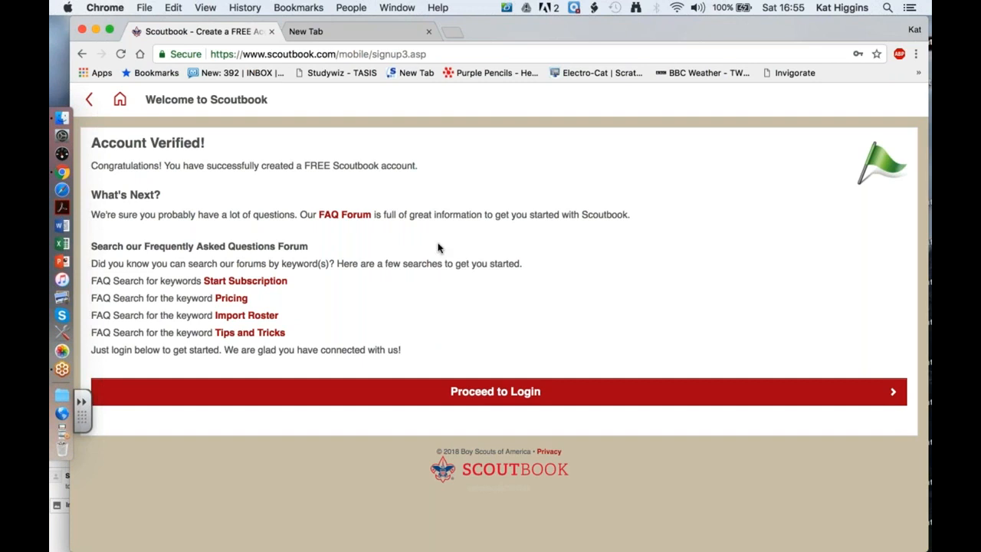
# Try logging in with a saved email suggestion and password, then dismiss the login failure alert.
pyautogui.click(483, 395)
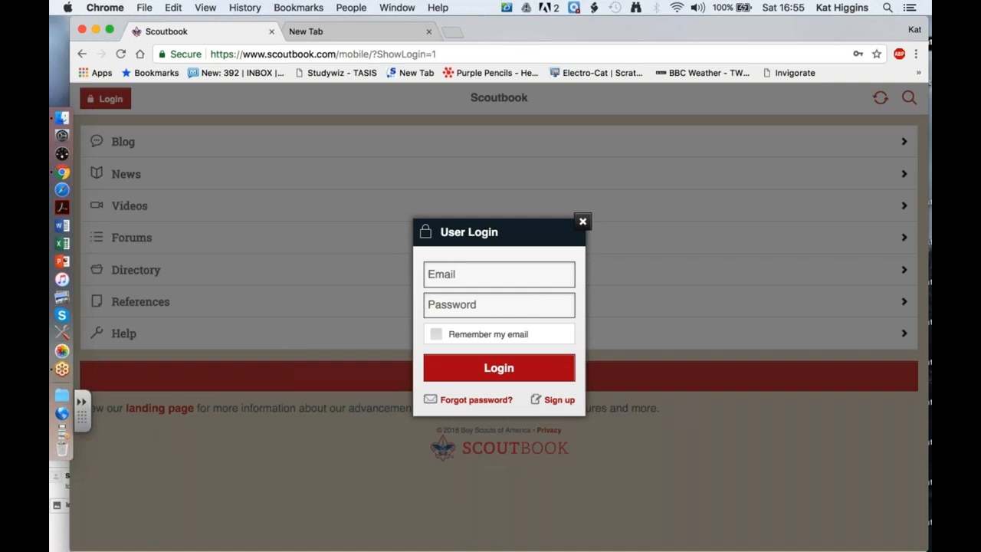
pyautogui.click(490, 275)
pyautogui.press('Down')
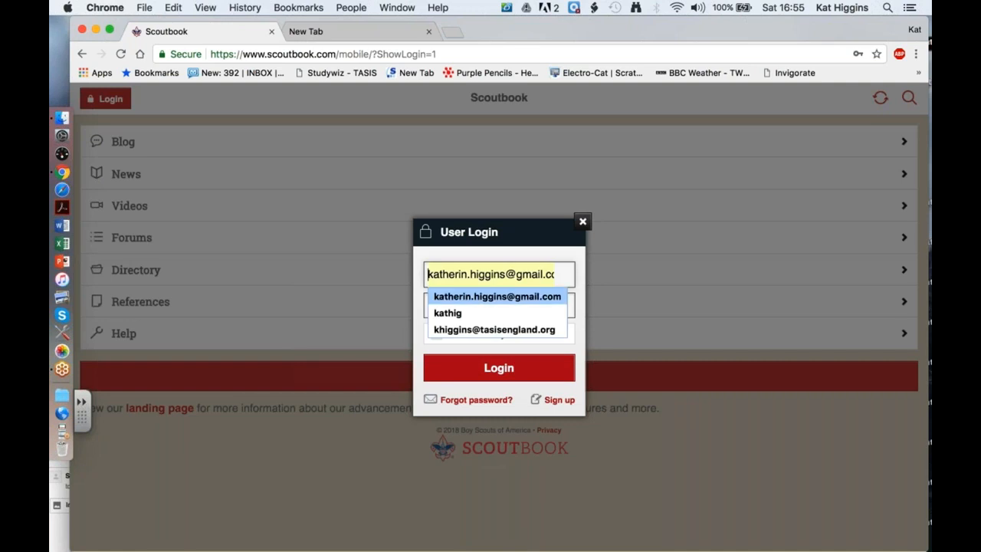
pyautogui.press('Return')
pyautogui.press('Tab')
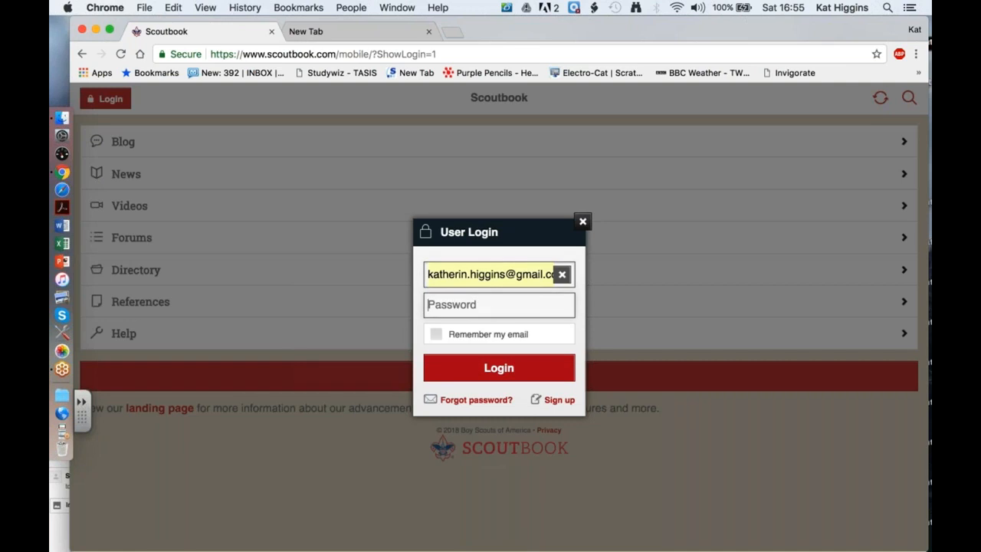
pyautogui.write('•••••••')
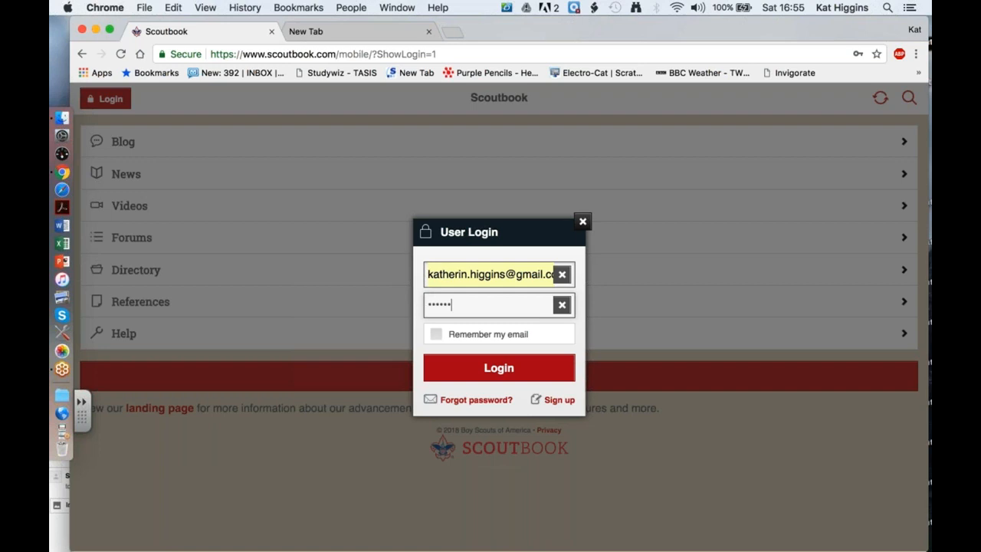
pyautogui.write('•••')
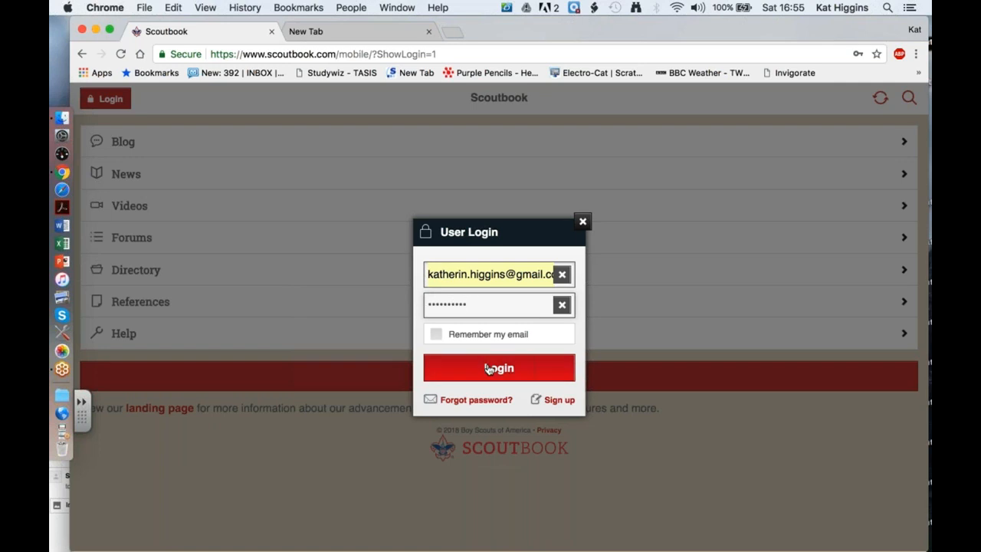
pyautogui.click(489, 371)
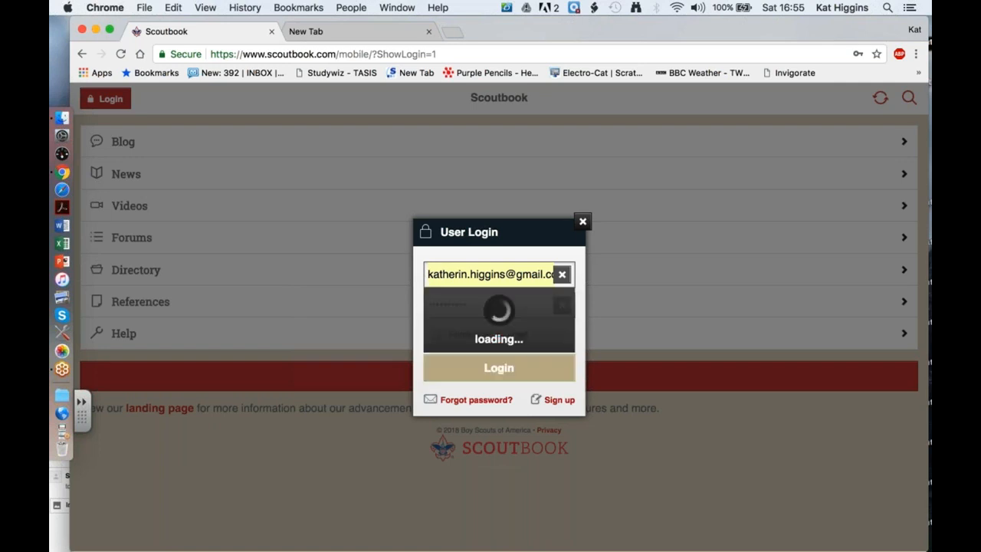
pyautogui.click(622, 160)
# Correct the email to the school address, re-enter the password, and log in.
pyautogui.moveTo(505, 274); pyautogui.dragTo(431, 272)
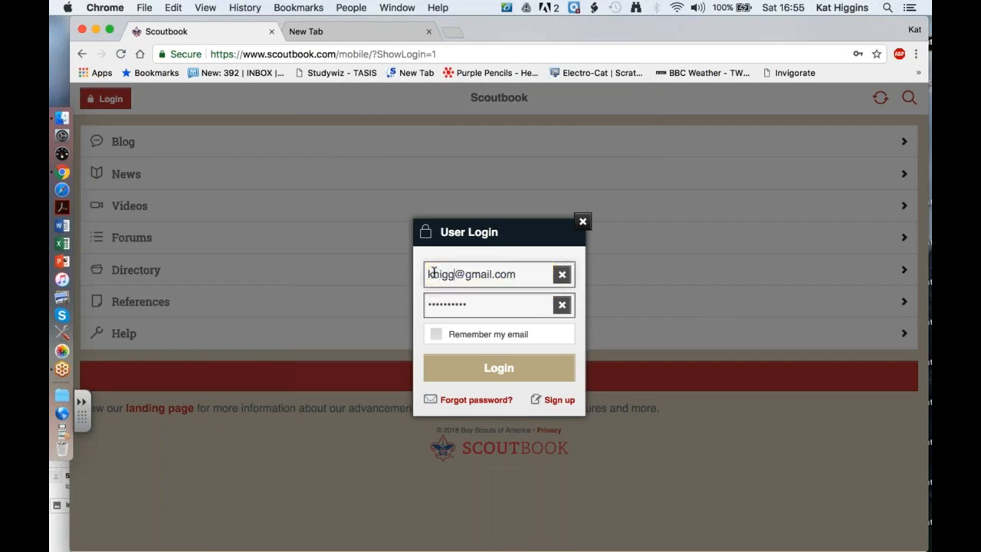
pyautogui.moveTo(547, 274); pyautogui.dragTo(478, 274)
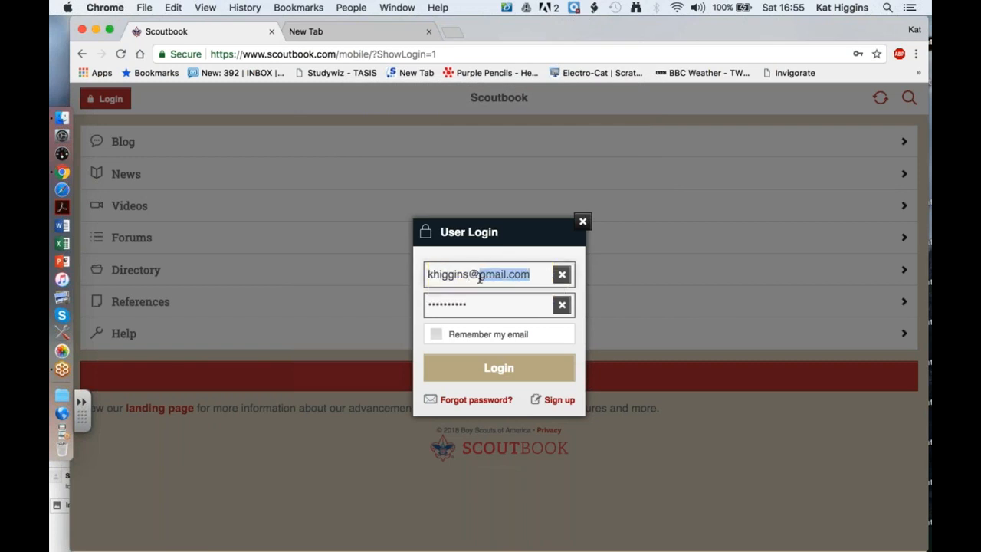
pyautogui.write('tasisengland')
pyautogui.click(492, 296)
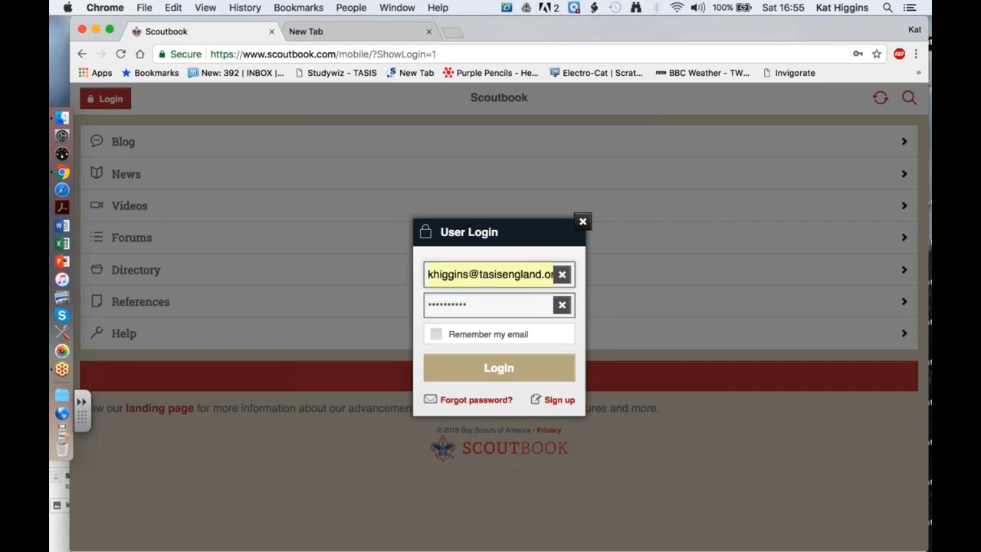
pyautogui.press('Tab')
pyautogui.write('•••••••')
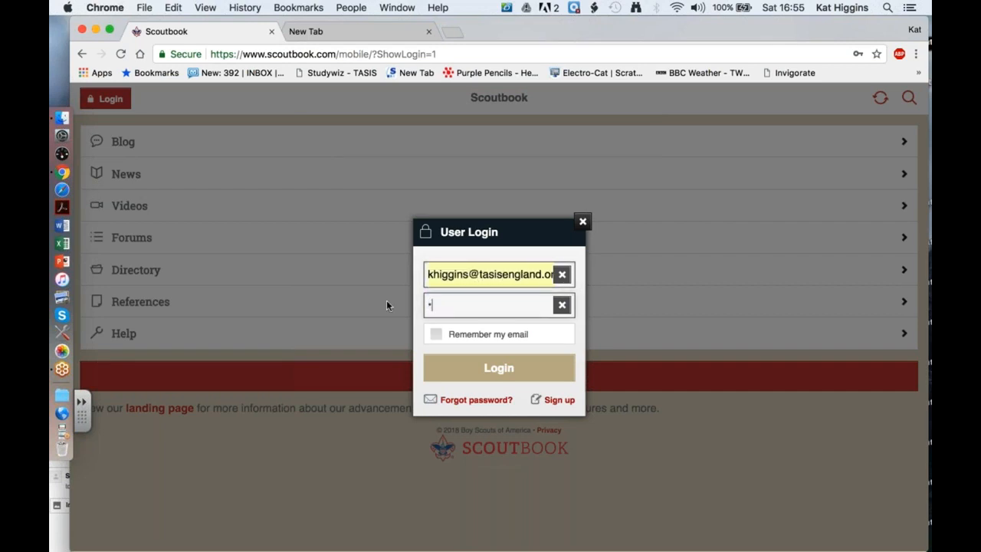
pyautogui.write('•••')
pyautogui.click(473, 367)
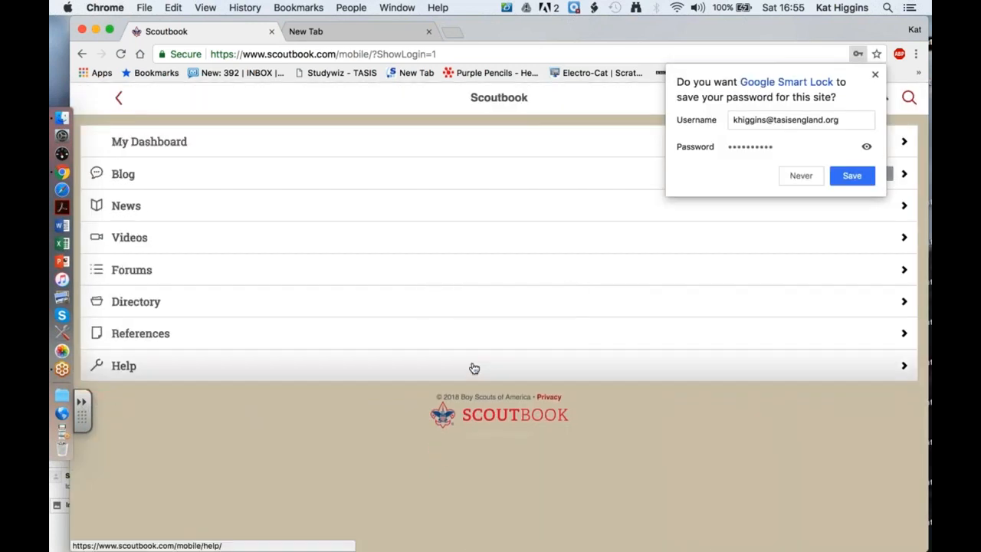
# Decline saving the password and open My Account via My Dashboard's Administration section.
pyautogui.click(800, 175)
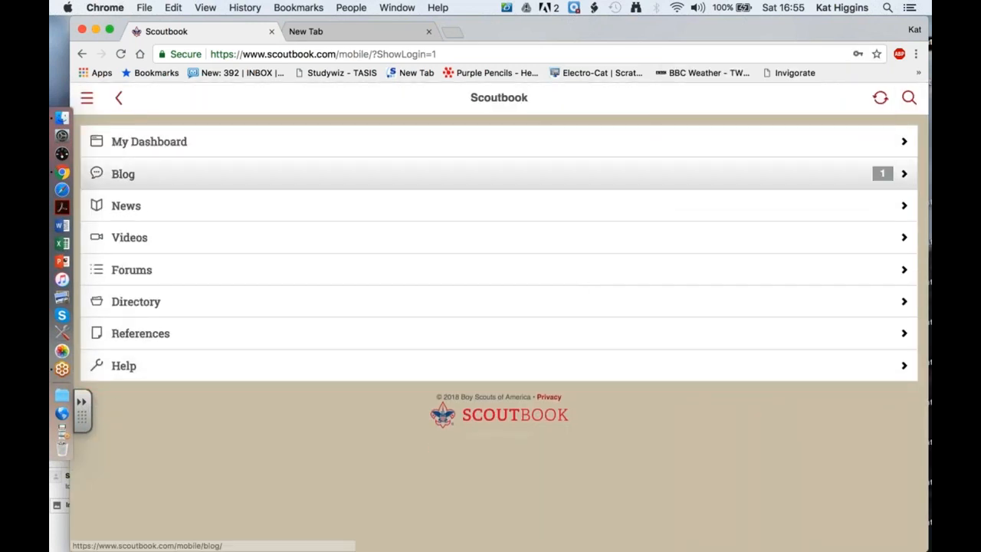
pyautogui.click(245, 182)
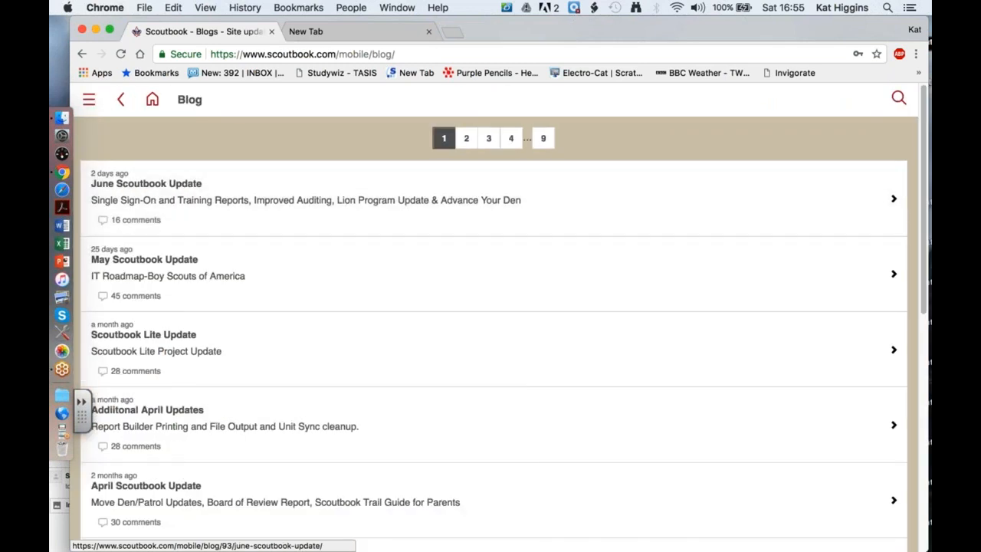
pyautogui.click(120, 99)
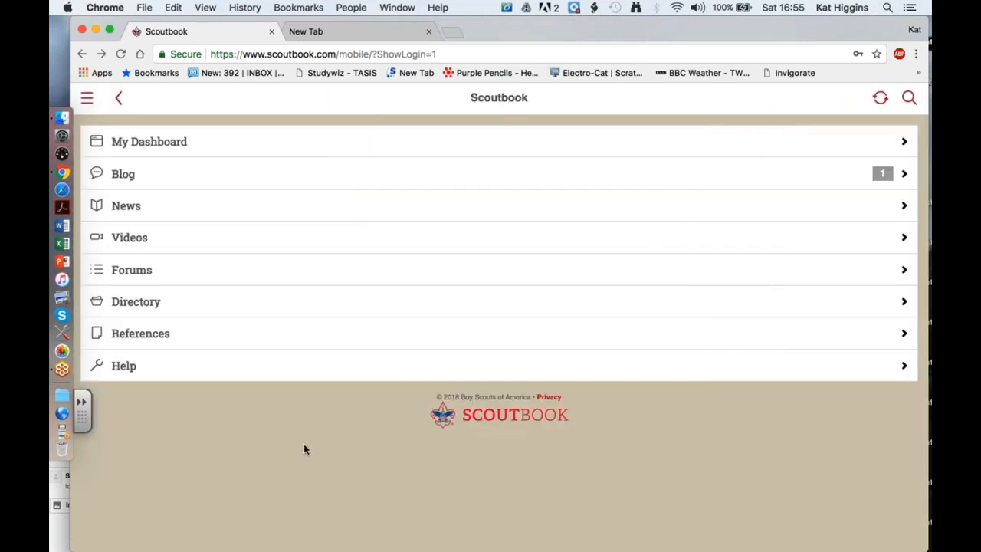
pyautogui.click(145, 148)
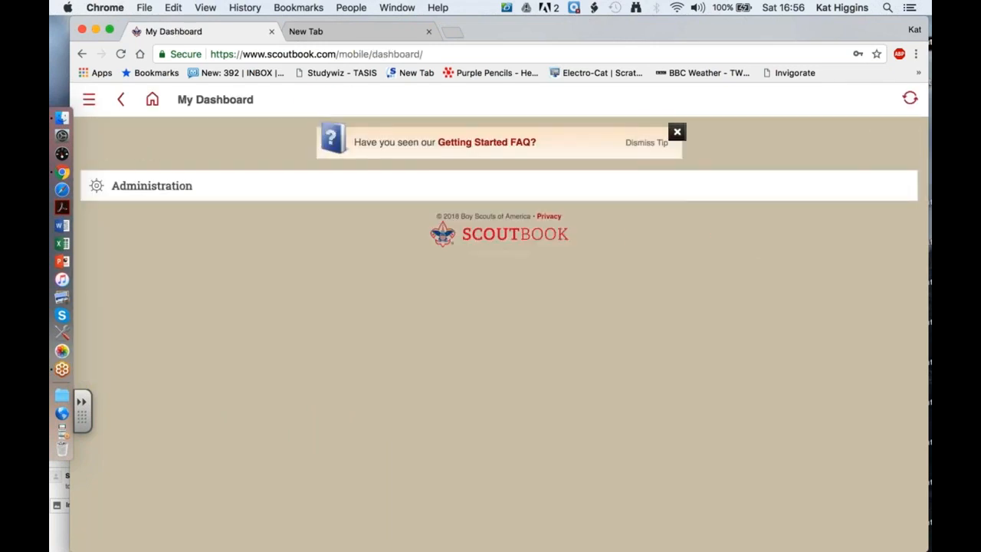
pyautogui.click(171, 192)
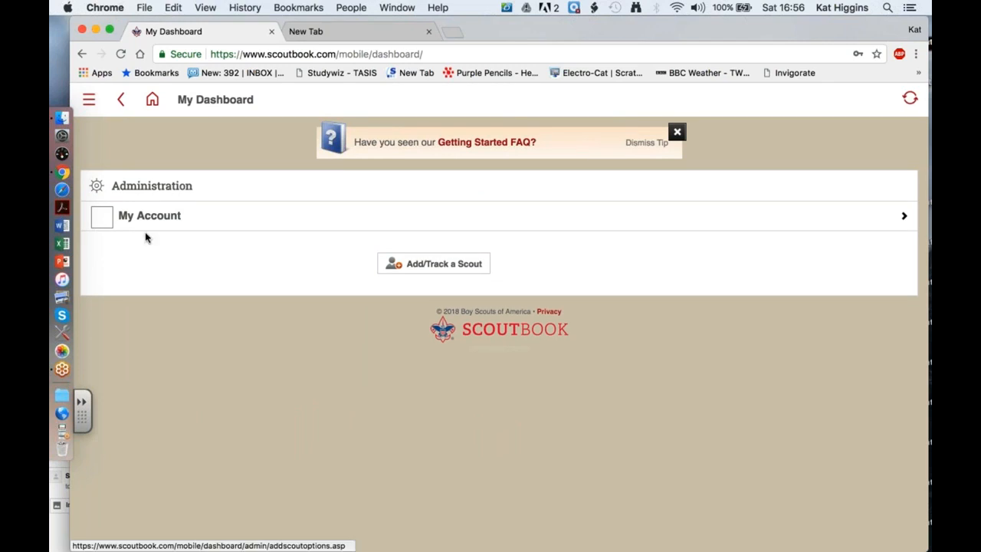
pyautogui.click(102, 219)
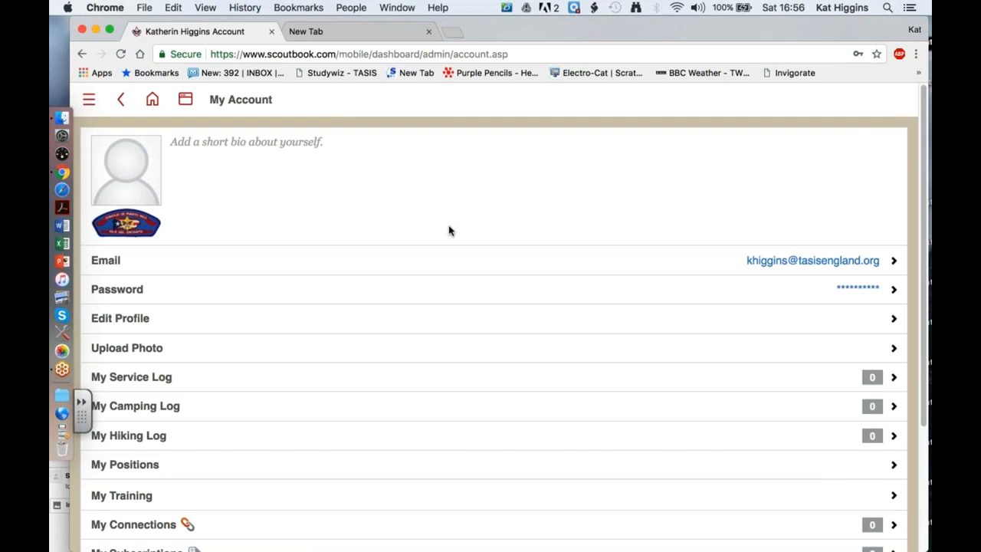
pyautogui.scroll(-5, 449, 231)
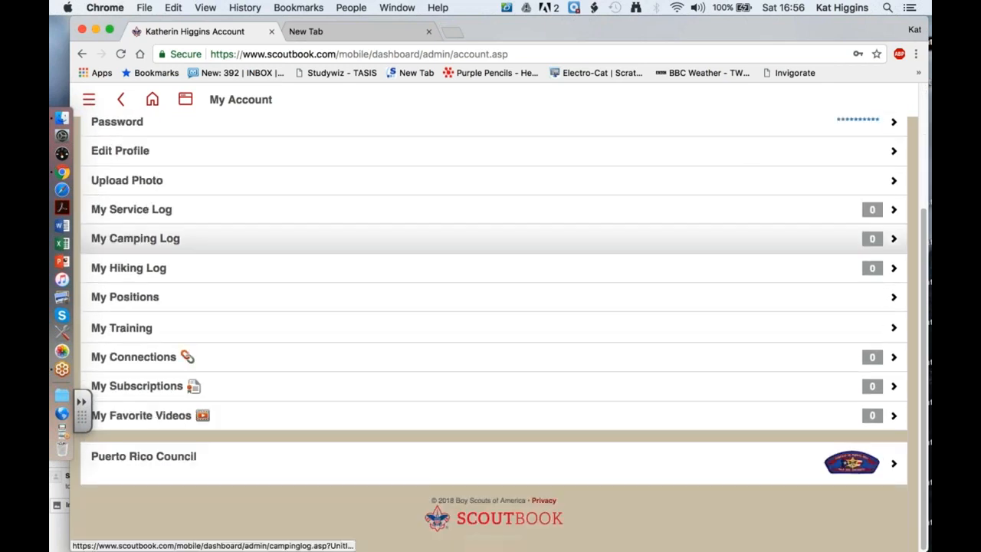
pyautogui.scroll(5, 449, 238)
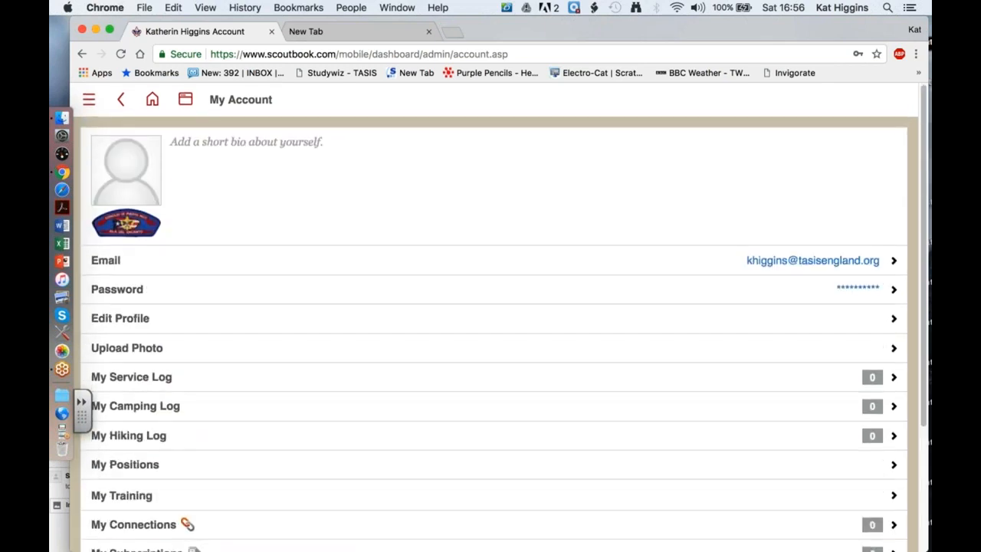
pyautogui.scroll(-2, 498, 317)
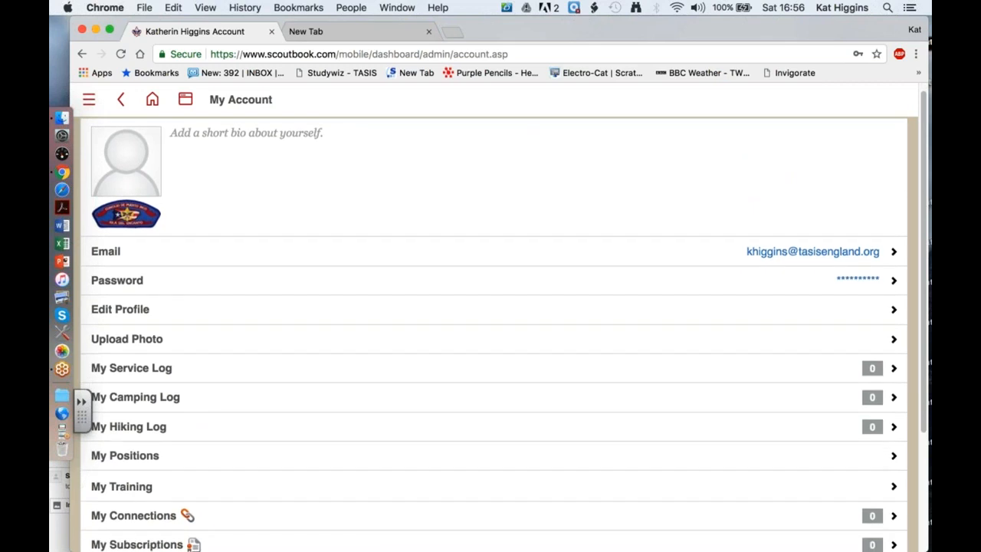
# Set Local Council to Transatlantic Council, BSA (AE) and District to Mayflower District, then Update.
pyautogui.click(458, 259)
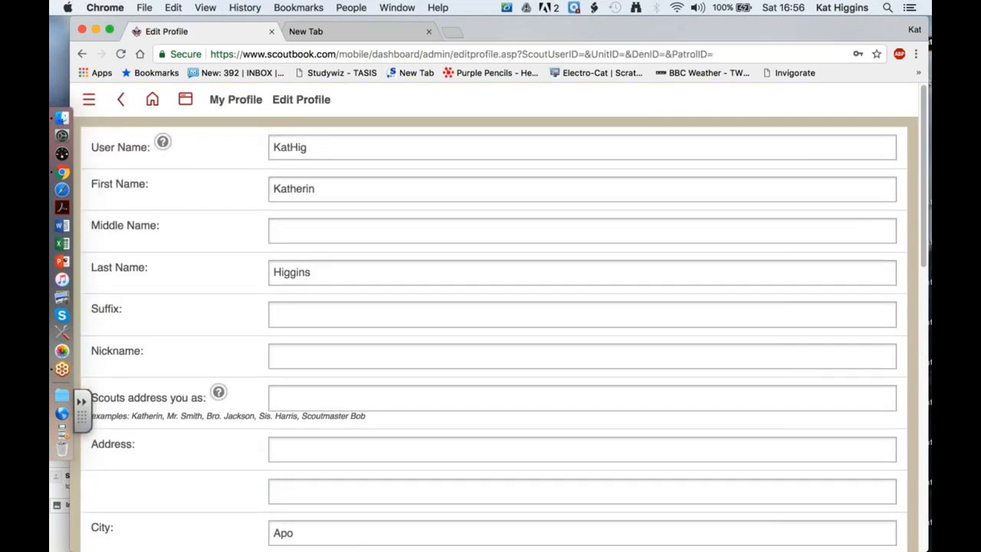
pyautogui.scroll(-5, 498, 318)
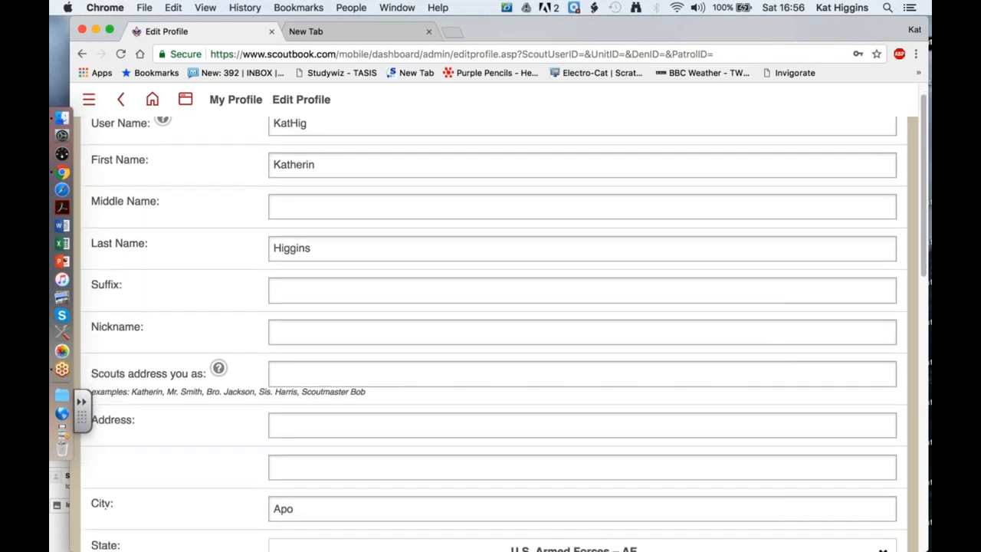
pyautogui.scroll(-8, 493, 334)
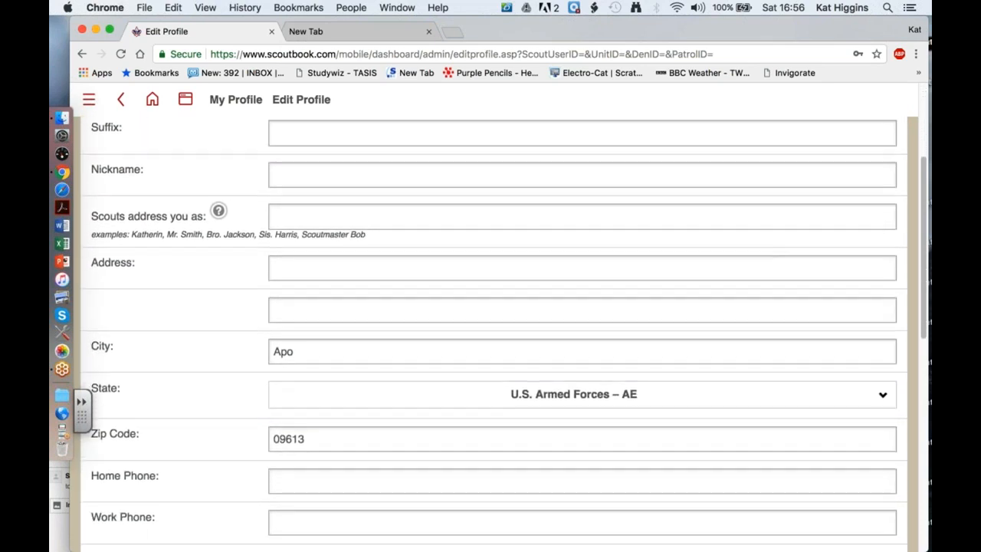
pyautogui.scroll(-2, 494, 407)
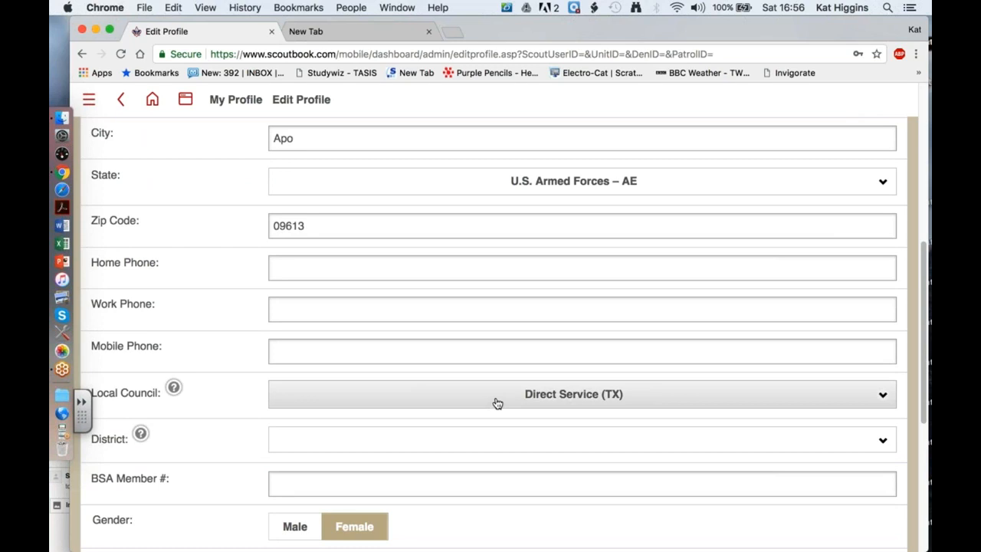
pyautogui.click(884, 399)
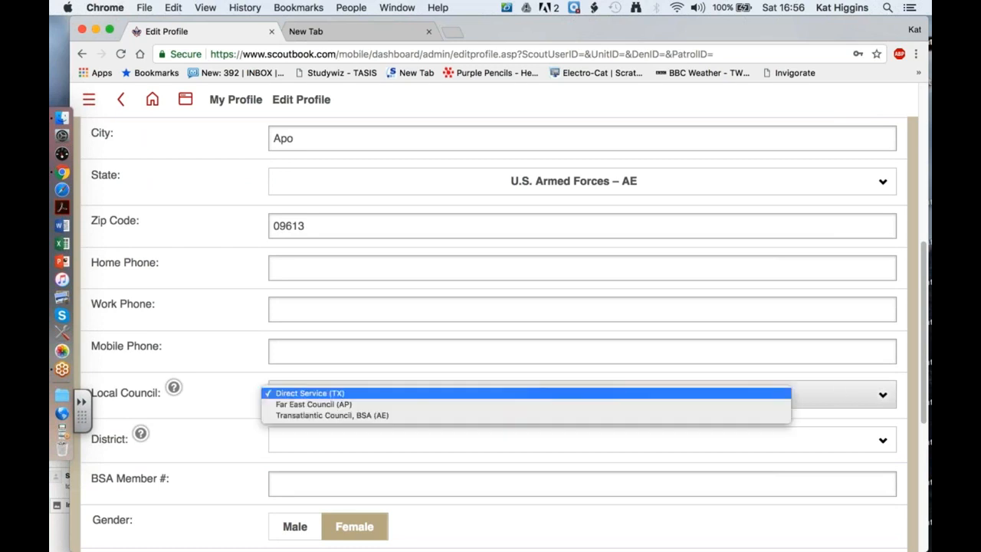
pyautogui.click(440, 415)
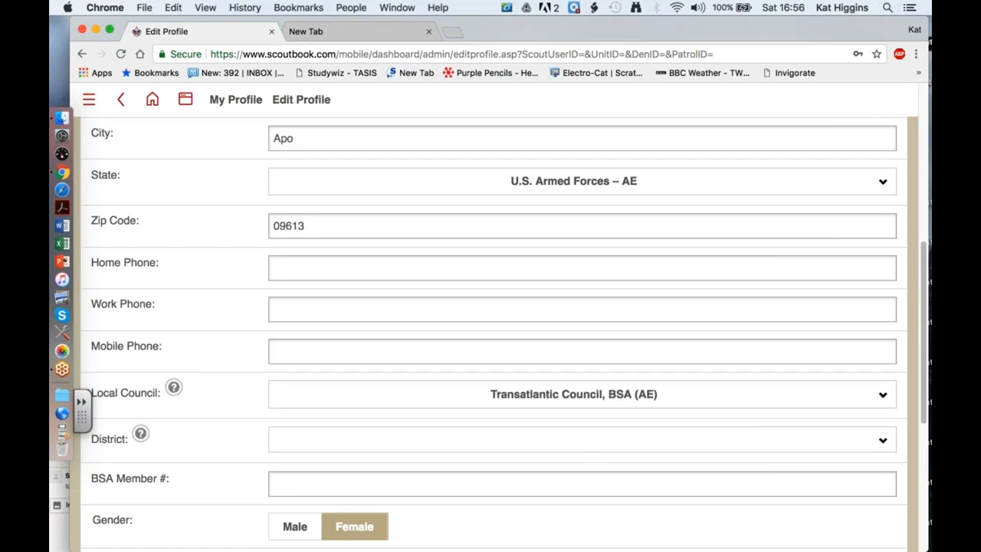
pyautogui.scroll(-1, 516, 429)
pyautogui.click(515, 405)
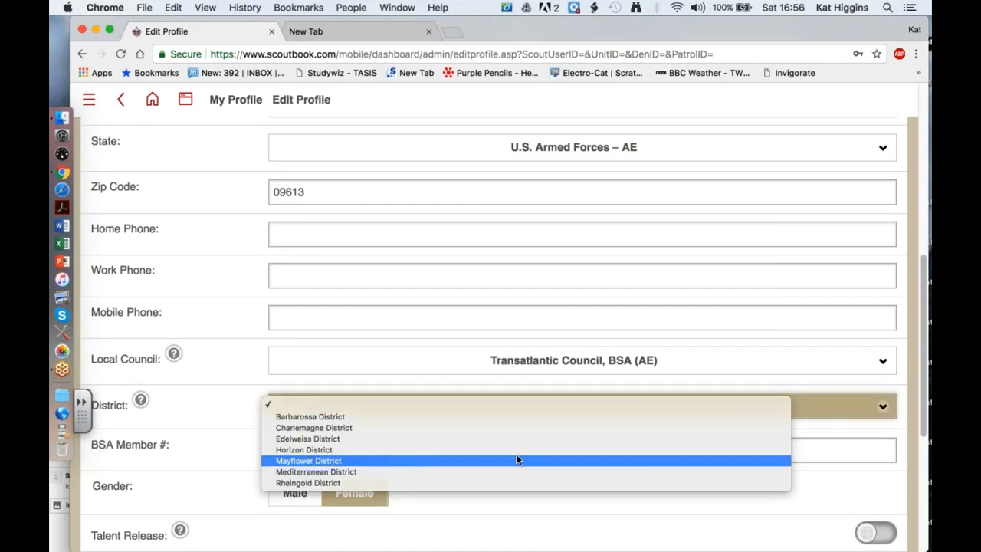
pyautogui.click(517, 460)
pyautogui.scroll(-1, 546, 408)
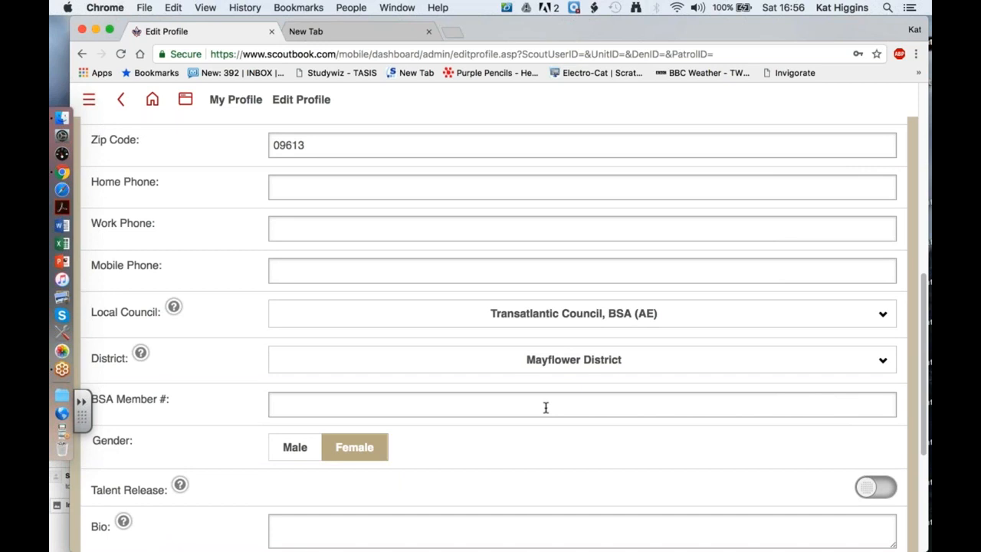
pyautogui.click(546, 408)
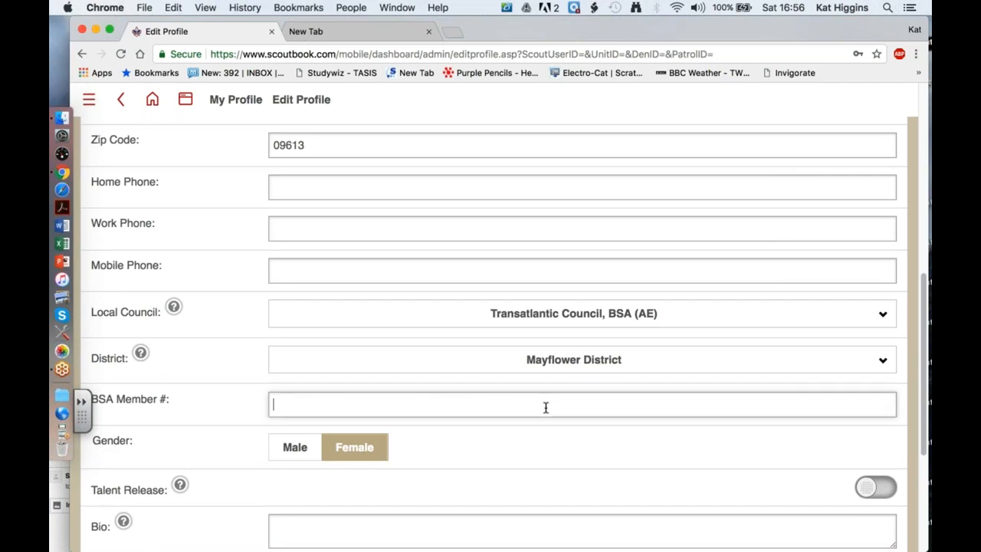
pyautogui.scroll(-4, 546, 408)
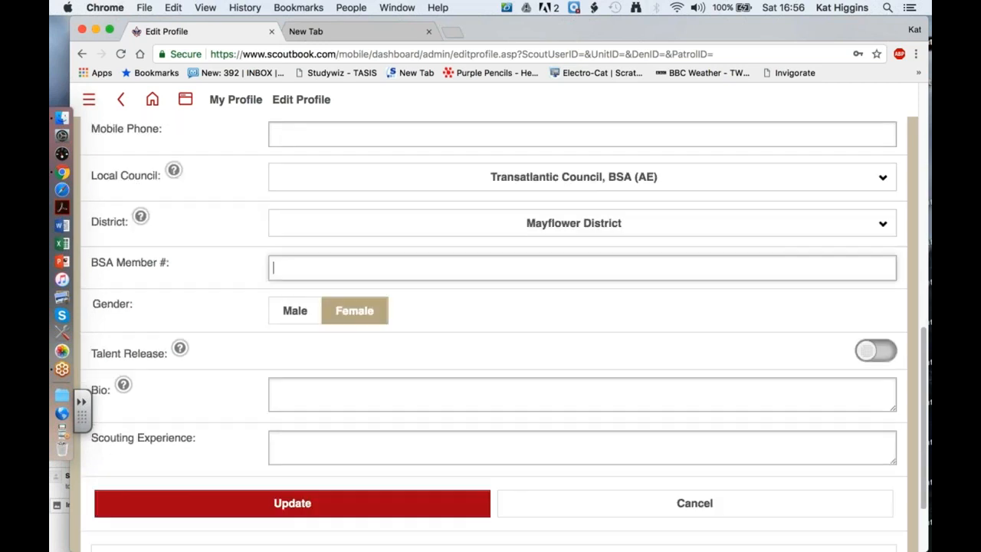
pyautogui.click(385, 497)
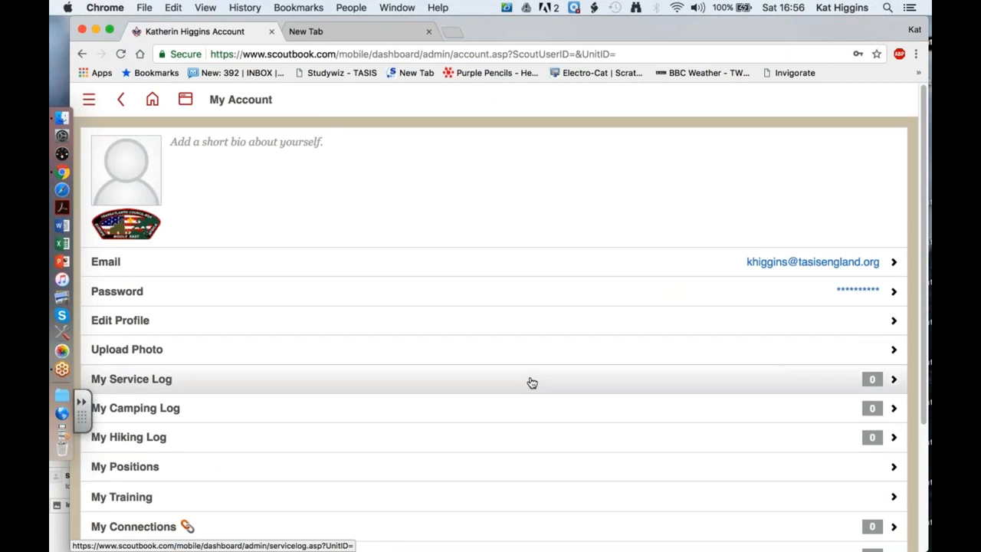
# Go to My Subscriptions and open pricing for the Troop Plan.
pyautogui.scroll(-5, 532, 382)
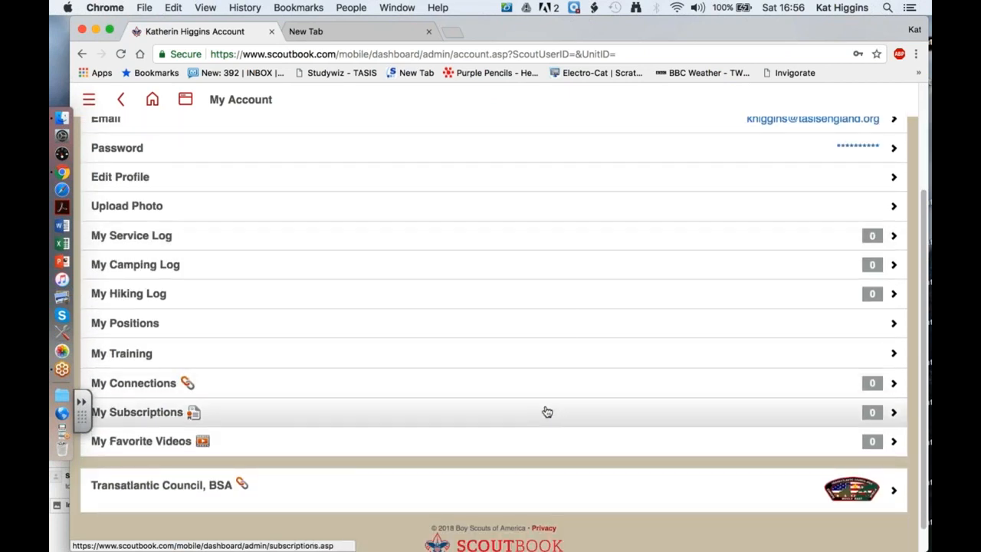
pyautogui.click(547, 411)
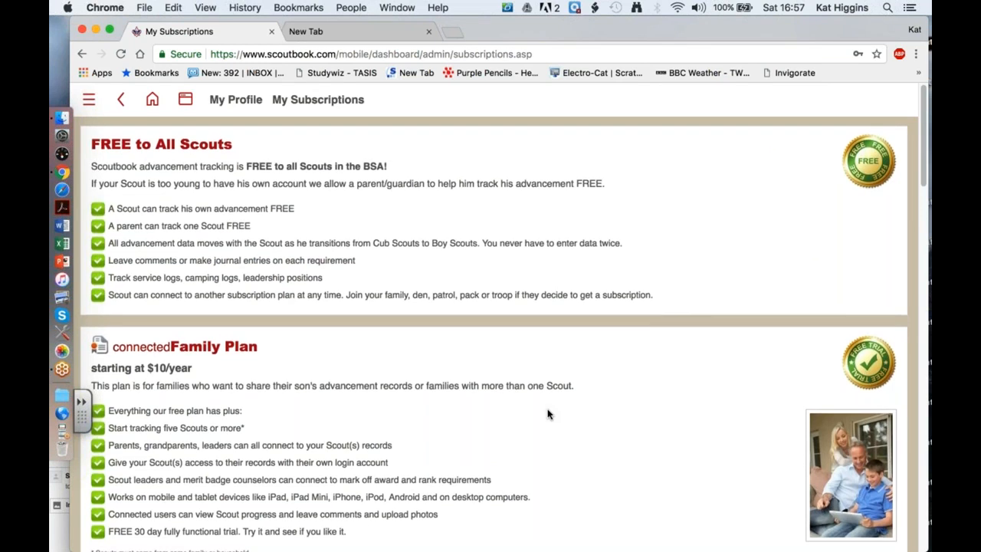
pyautogui.scroll(-5, 547, 413)
pyautogui.scroll(-4, 547, 413)
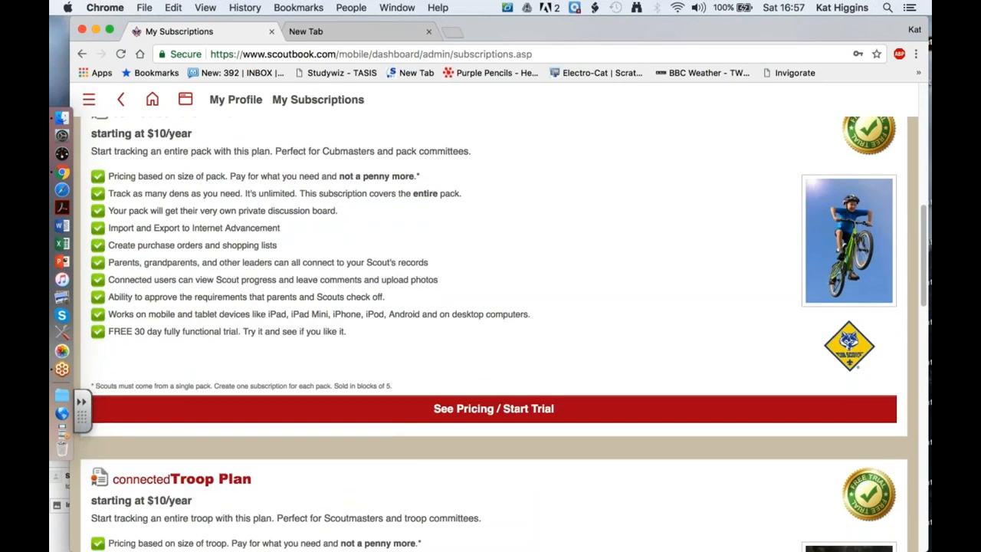
pyautogui.scroll(2, 547, 413)
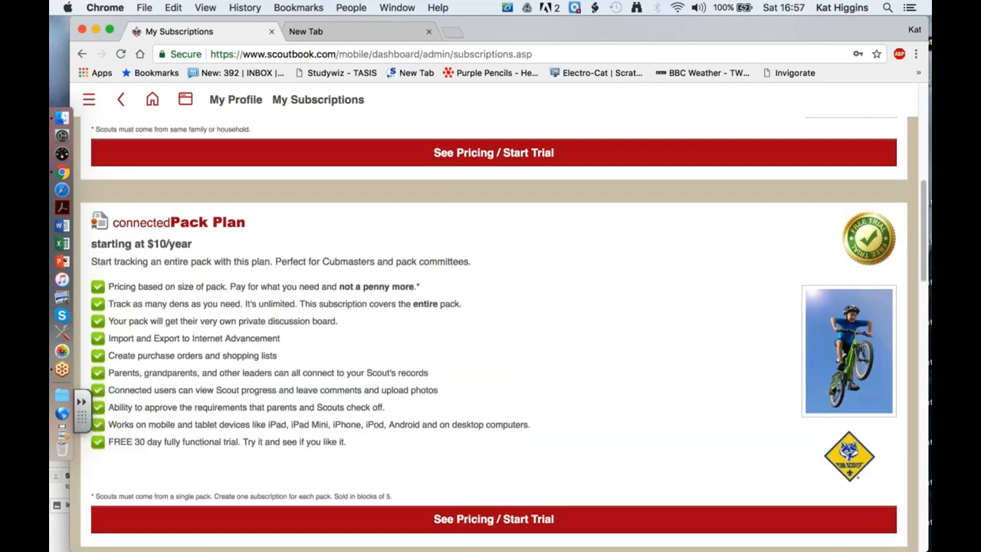
pyautogui.scroll(-3, 546, 413)
pyautogui.scroll(-3, 493, 334)
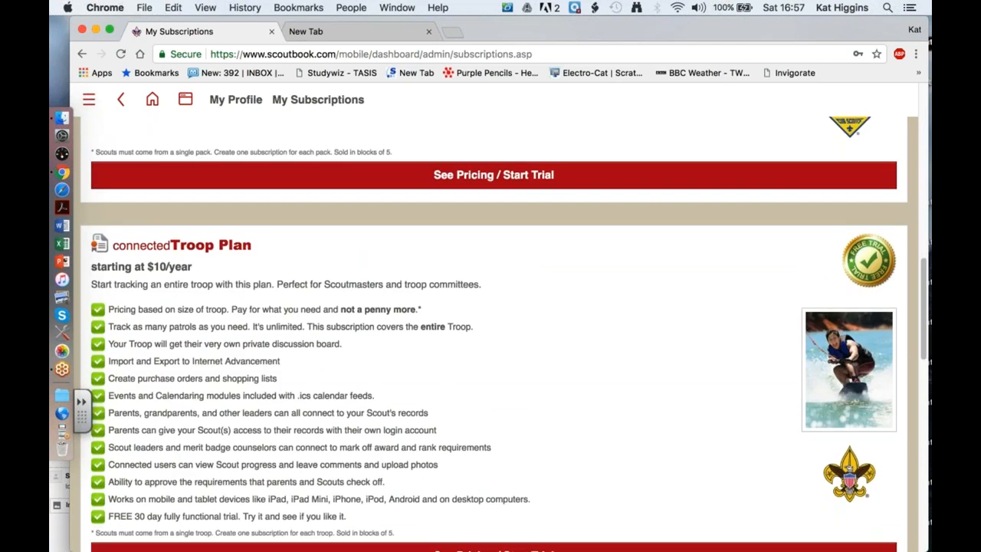
pyautogui.scroll(-4, 493, 334)
pyautogui.scroll(2, 494, 334)
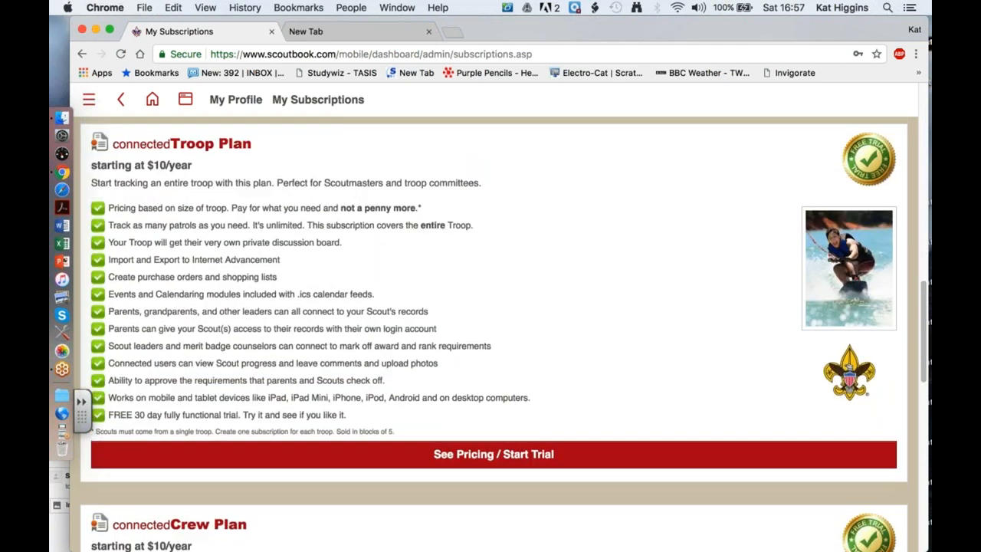
pyautogui.click(494, 454)
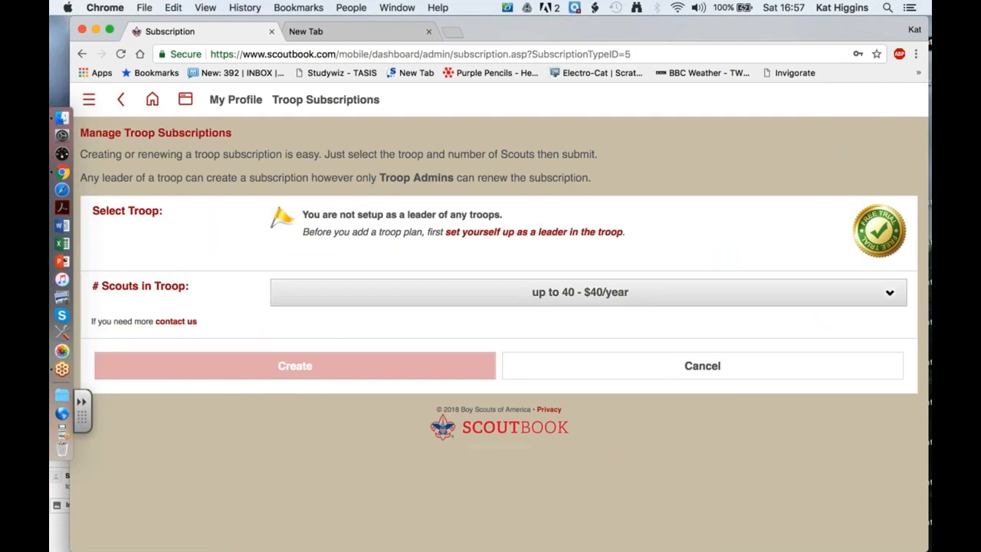
# Choose the 'up to 30 - $35/year' troop size and follow the link to set yourself up as a troop leader.
pyautogui.click(646, 292)
pyautogui.click(646, 280)
pyautogui.click(603, 307)
pyautogui.click(660, 221)
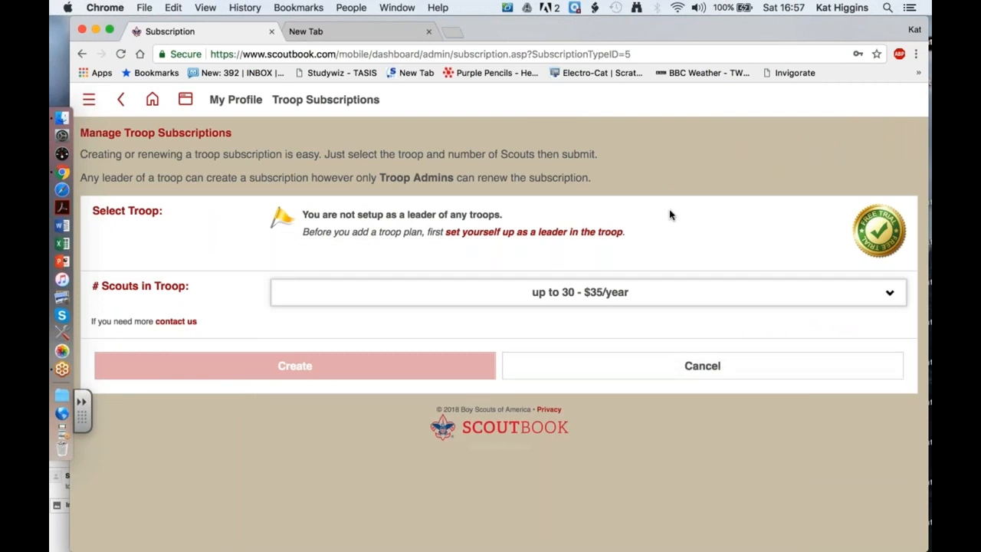
pyautogui.click(475, 232)
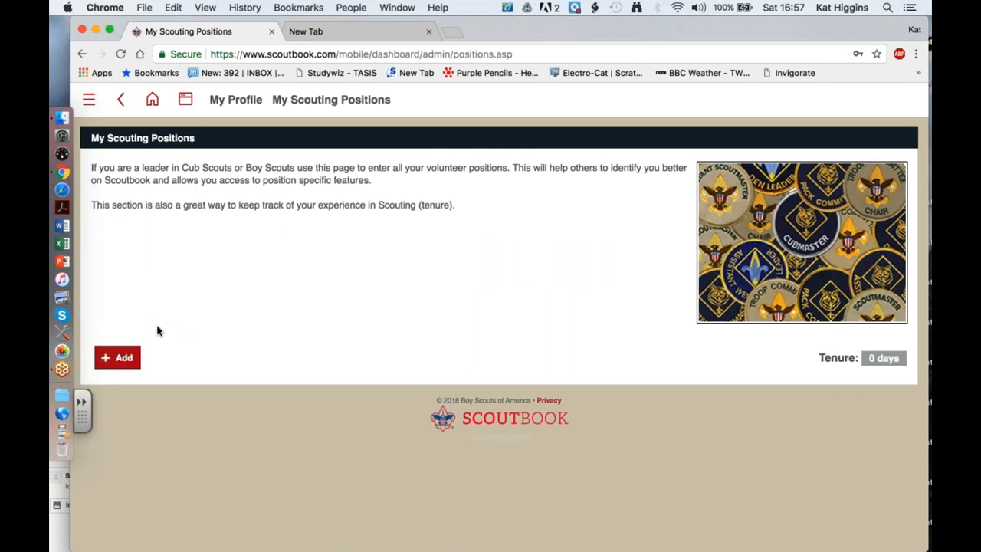
# Start a new scouting position with unit type Troop and unit number 0301.
pyautogui.click(118, 358)
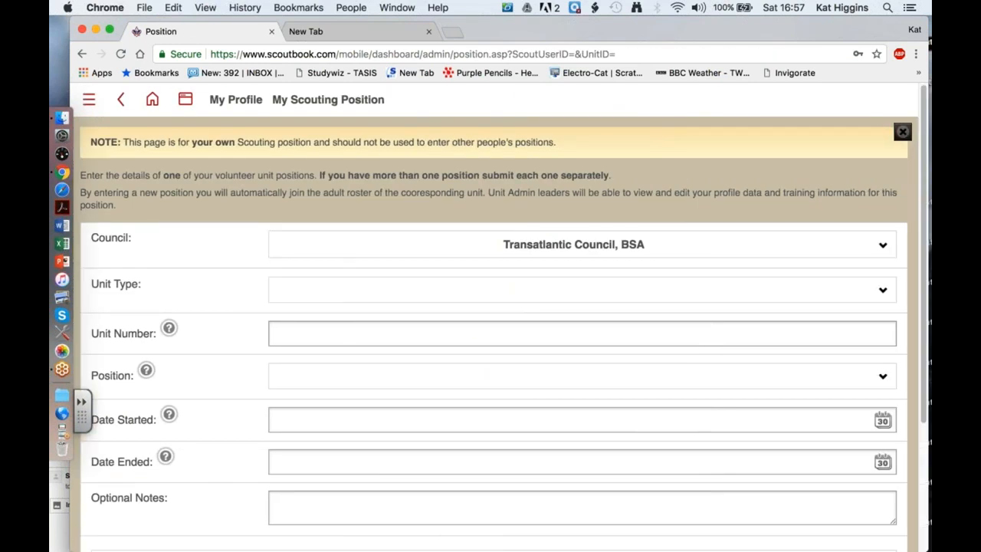
pyautogui.click(376, 375)
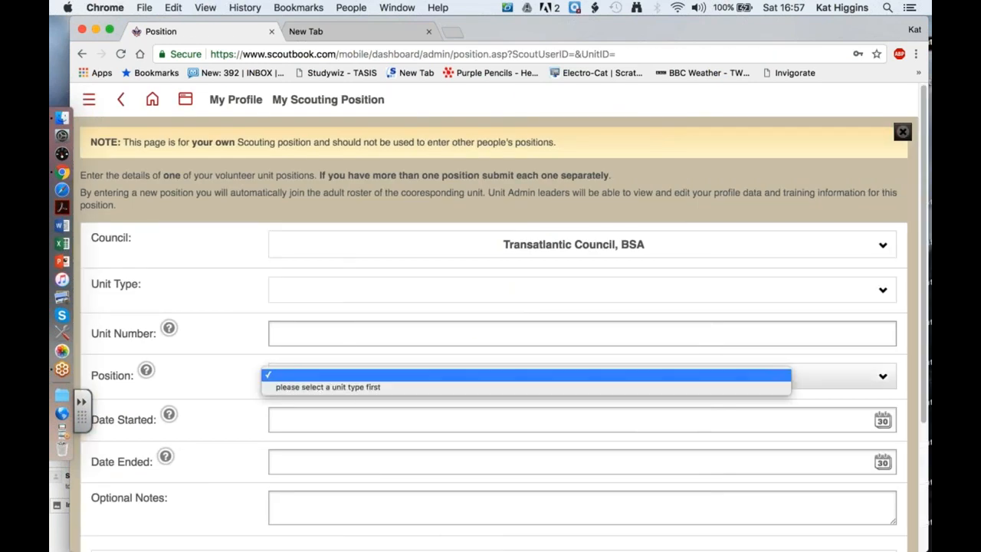
pyautogui.click(390, 294)
pyautogui.click(423, 290)
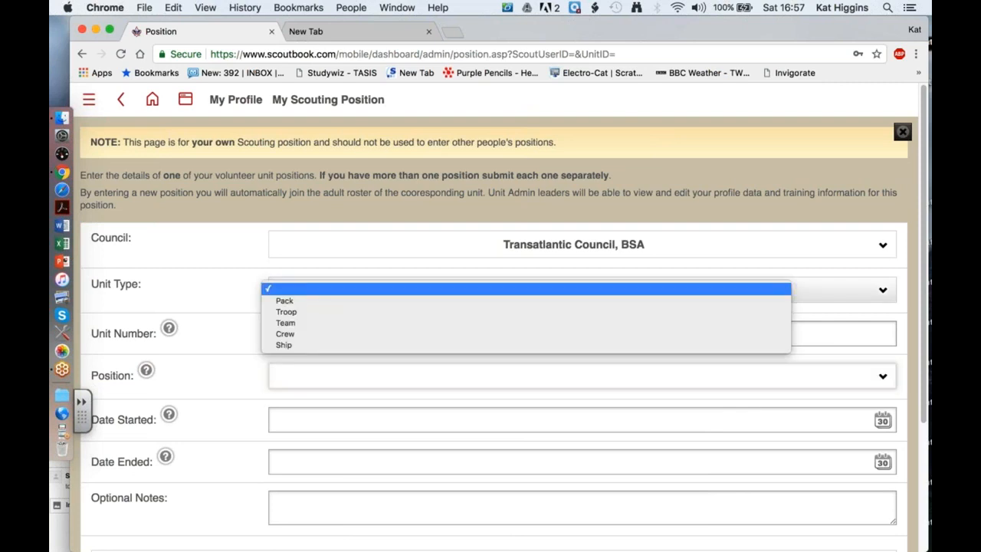
pyautogui.click(418, 311)
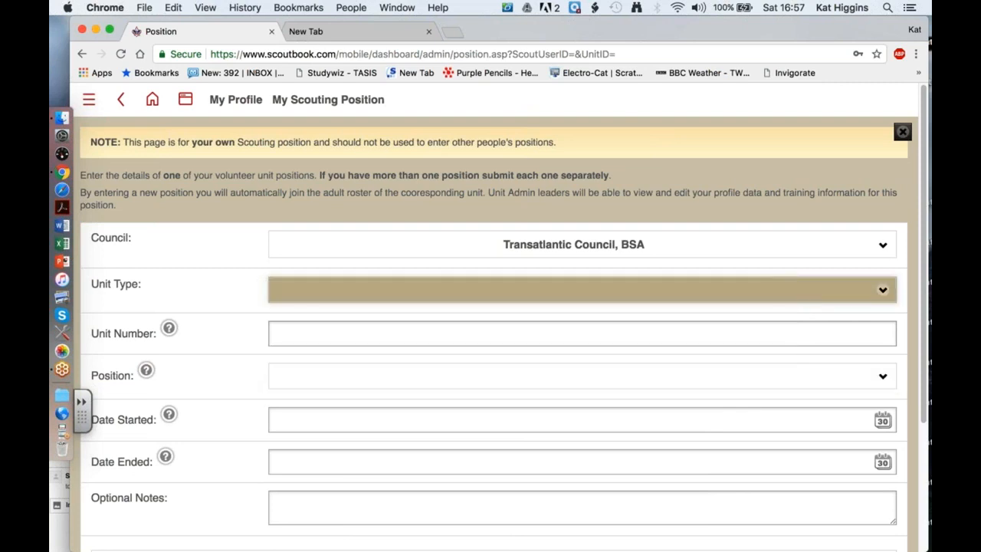
pyautogui.click(591, 333)
pyautogui.write('301')
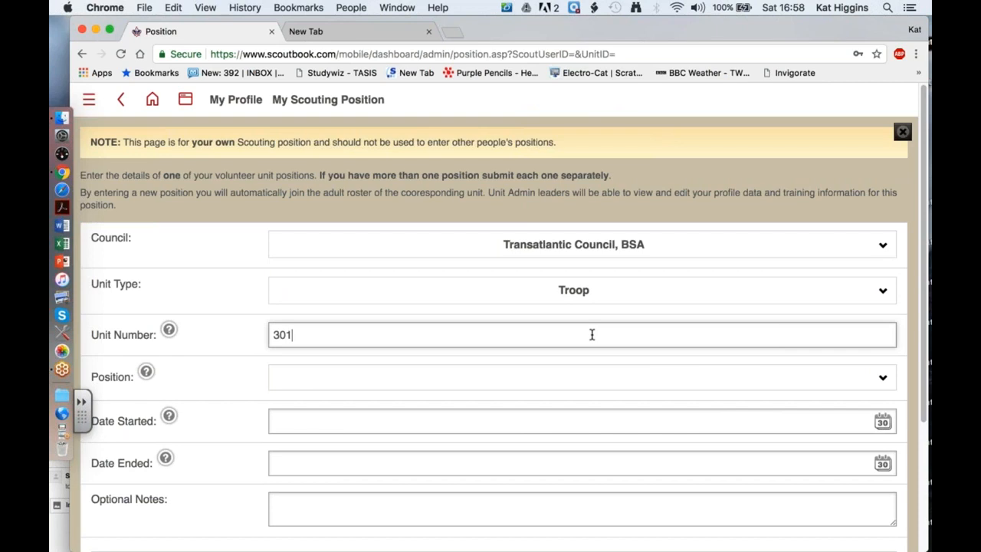
pyautogui.press('BackSpace')
pyautogui.press('BackSpace')
pyautogui.press('BackSpace')
pyautogui.write('0301')
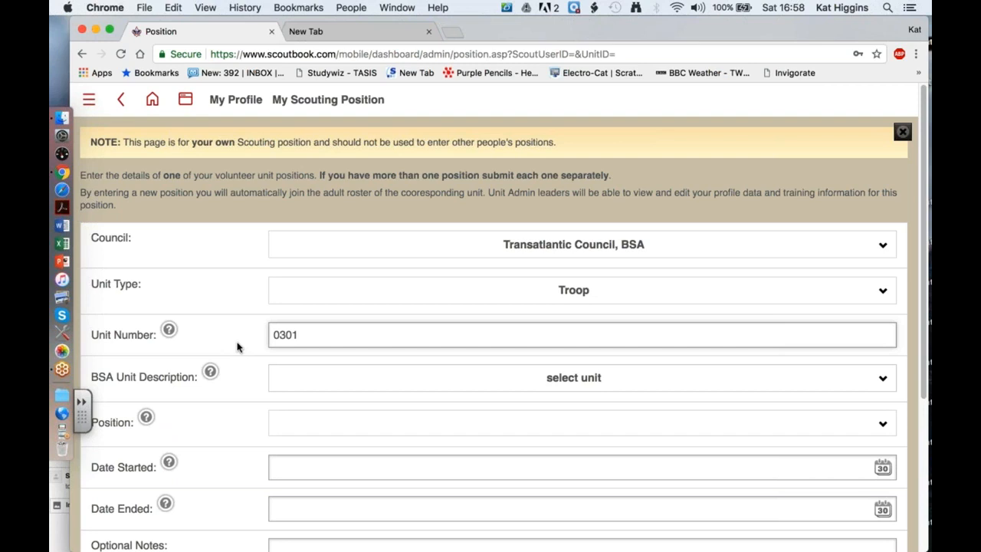
# Select Troop 0301 - American School of TASIS-England and the Chartered Organization Representative (CR) position.
pyautogui.click(300, 380)
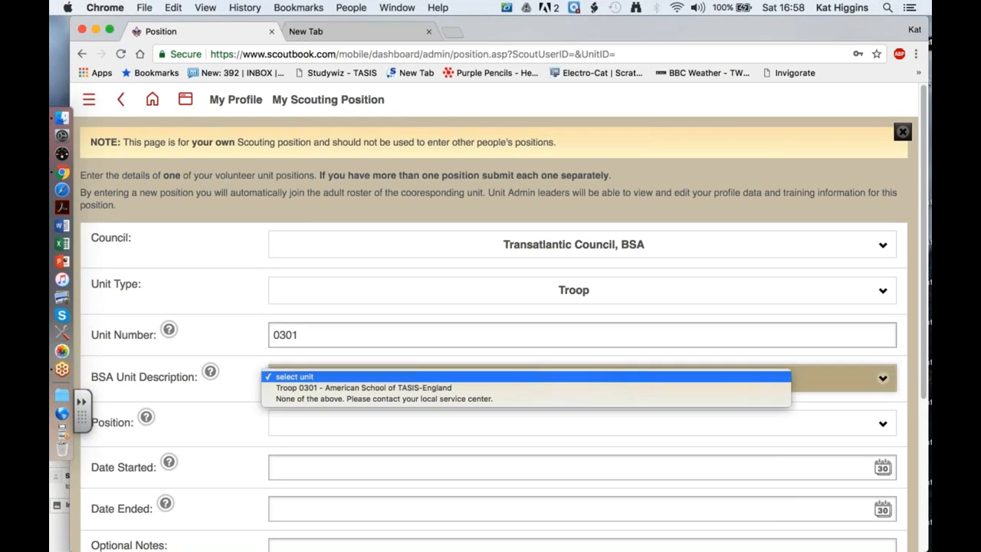
pyautogui.click(302, 387)
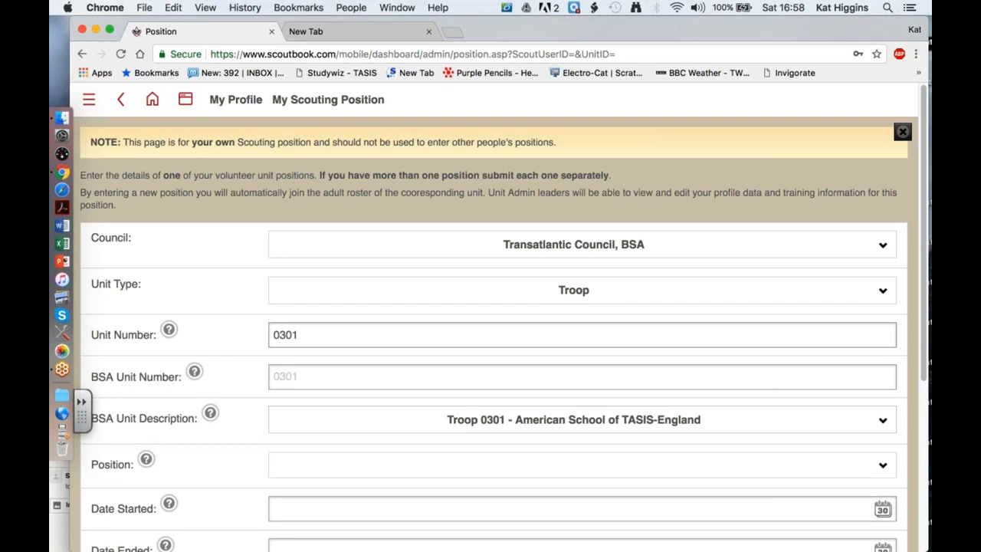
pyautogui.scroll(-2, 503, 319)
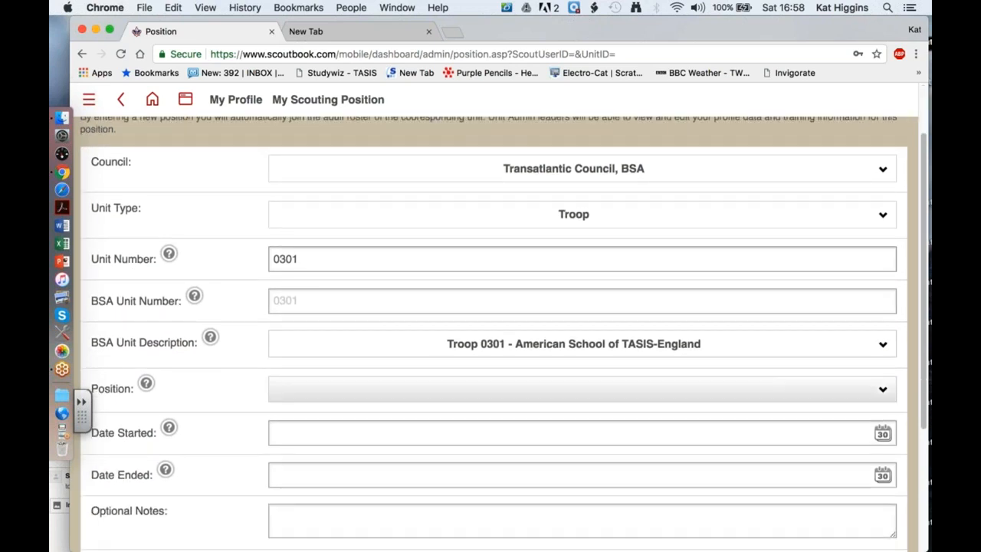
pyautogui.scroll(-1, 328, 387)
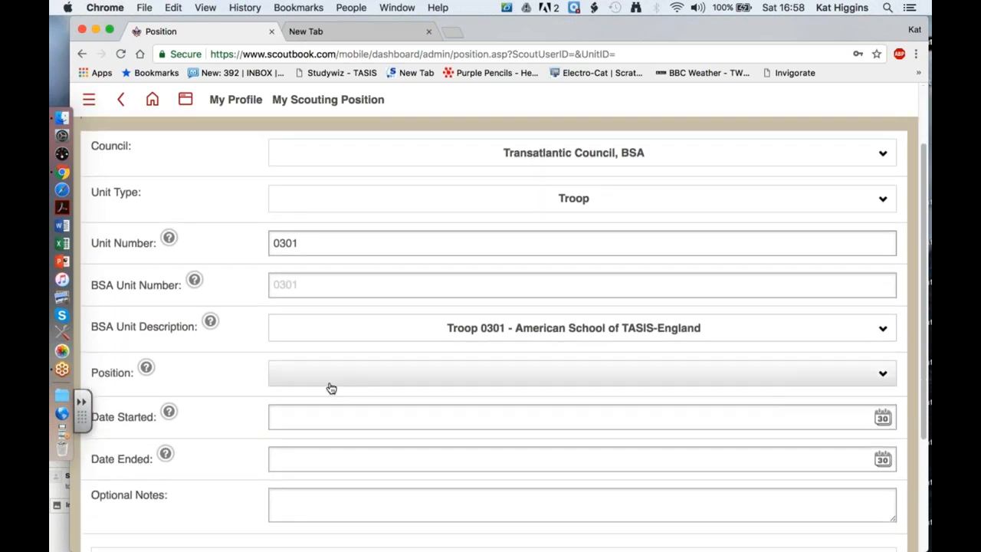
pyautogui.click(380, 376)
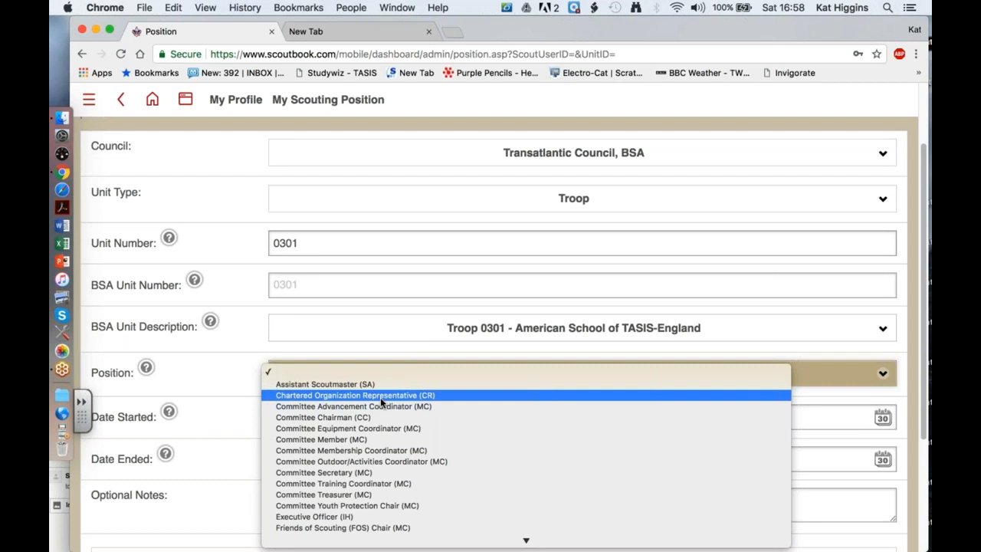
pyautogui.scroll(-3, 380, 397)
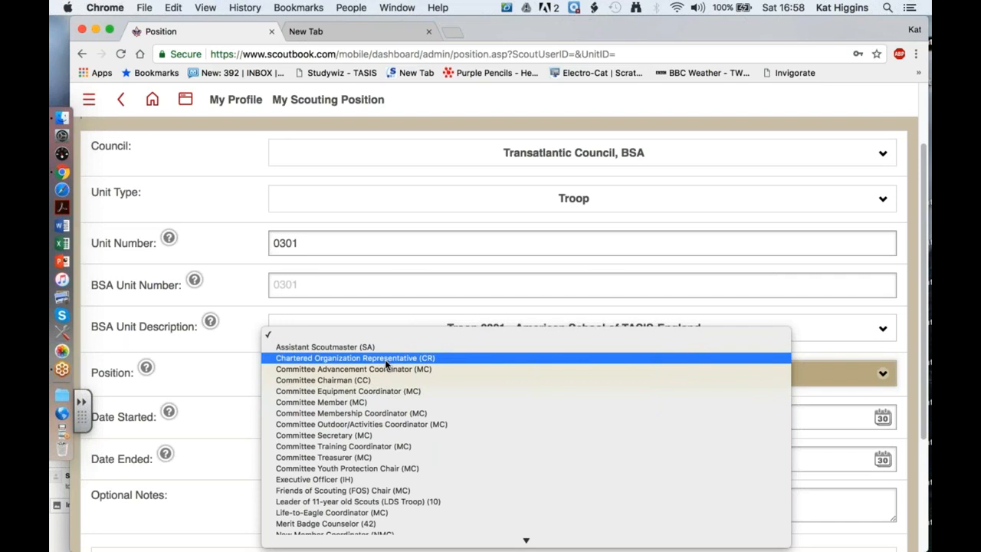
pyautogui.click(385, 358)
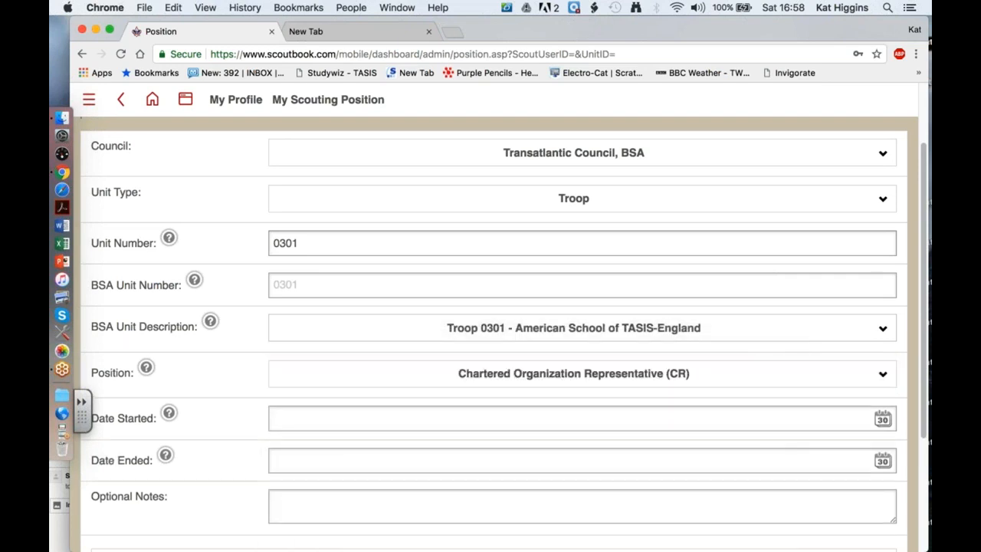
pyautogui.scroll(-1, 498, 334)
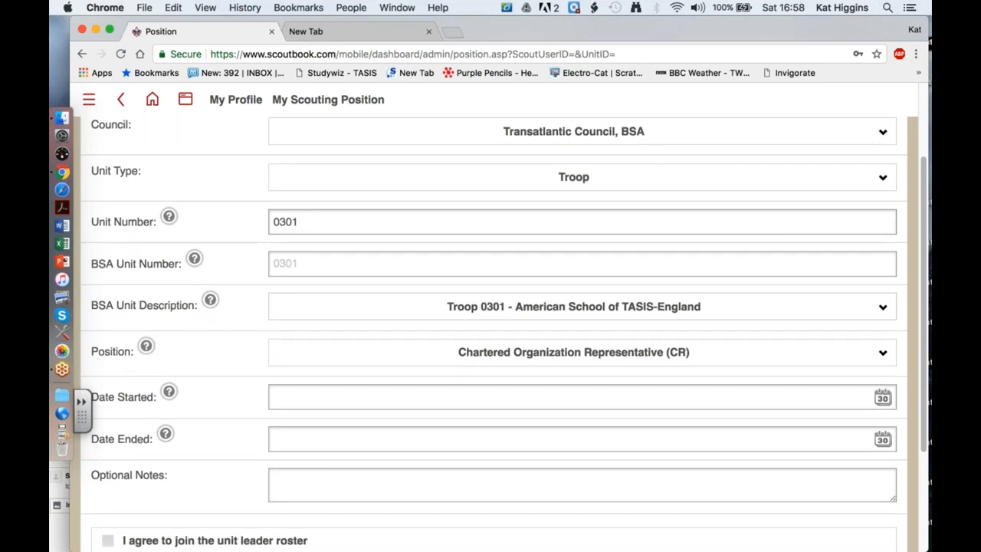
pyautogui.scroll(-2, 385, 362)
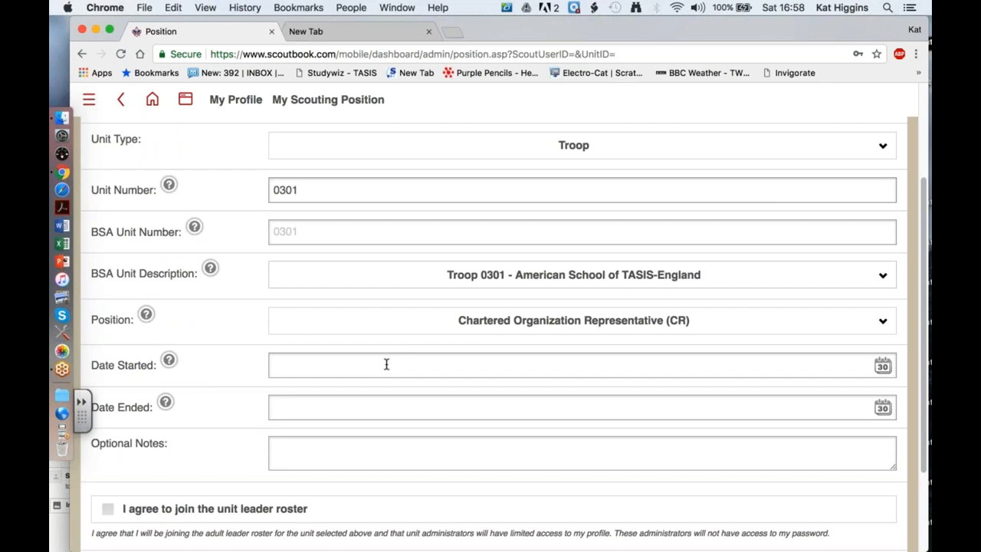
pyautogui.click(386, 364)
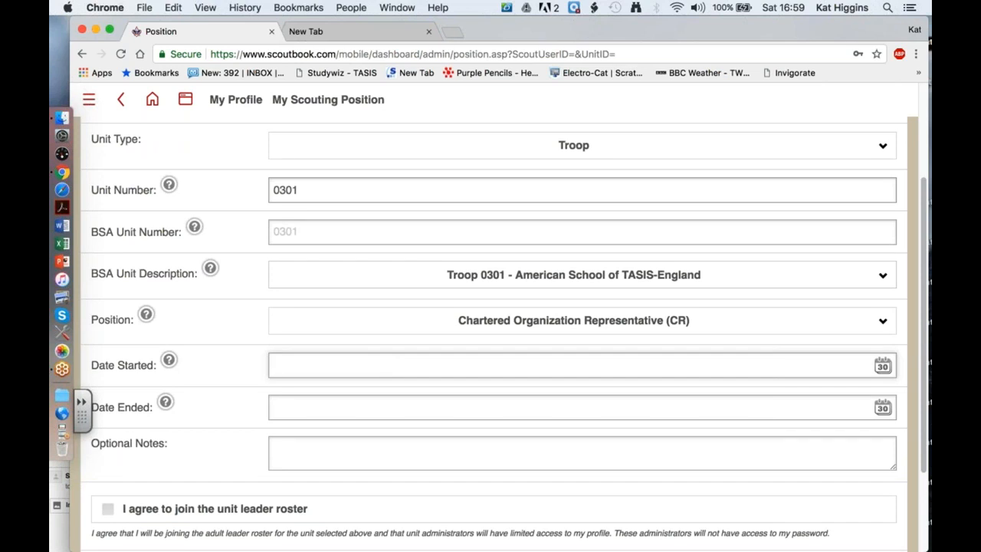
# Pick 5 September 2016 from the calendar as the position's Date Started.
pyautogui.click(884, 366)
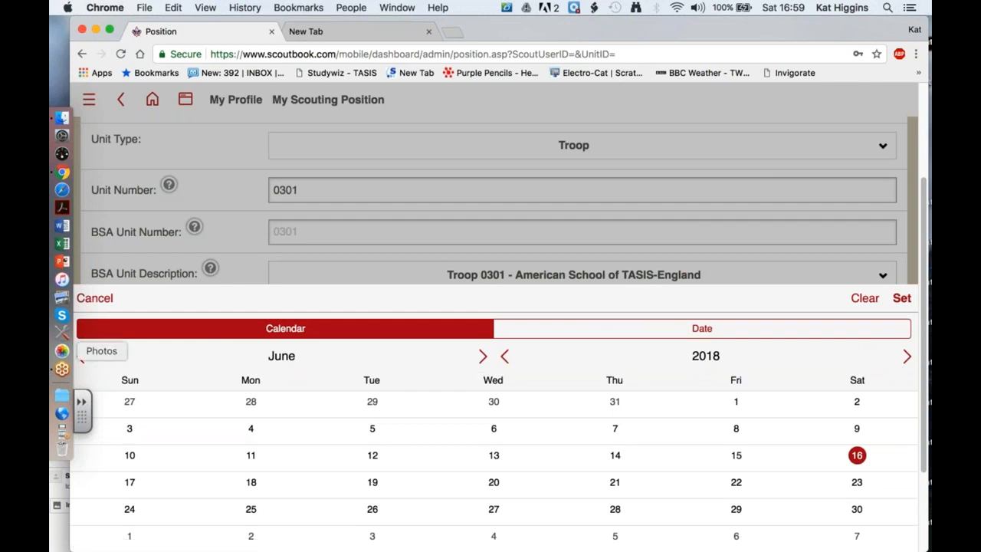
pyautogui.click(82, 356)
pyautogui.click(82, 356)
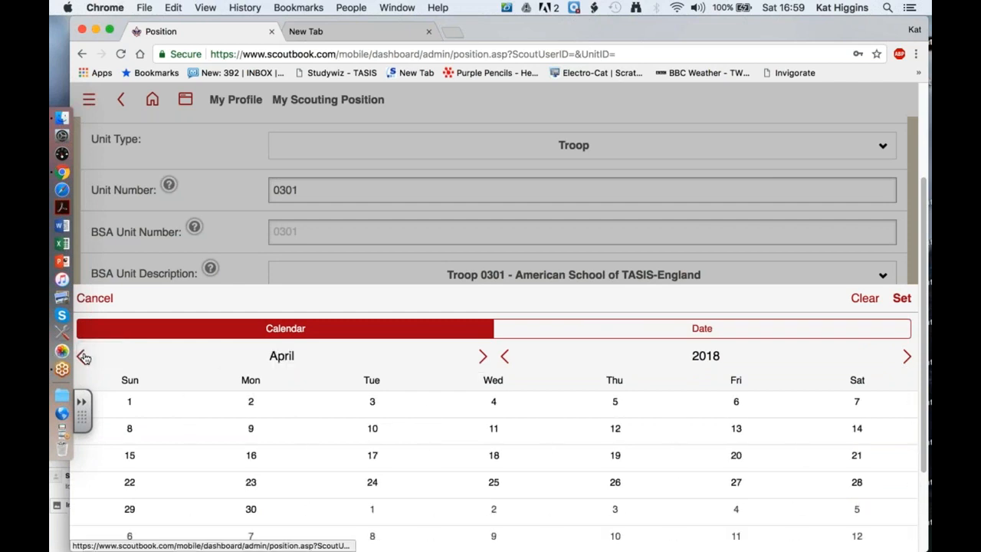
pyautogui.click(82, 356)
pyautogui.click(82, 357)
pyautogui.click(82, 356)
pyautogui.click(82, 356)
pyautogui.click(82, 356)
pyautogui.click(82, 356)
pyautogui.click(82, 356)
pyautogui.click(82, 356)
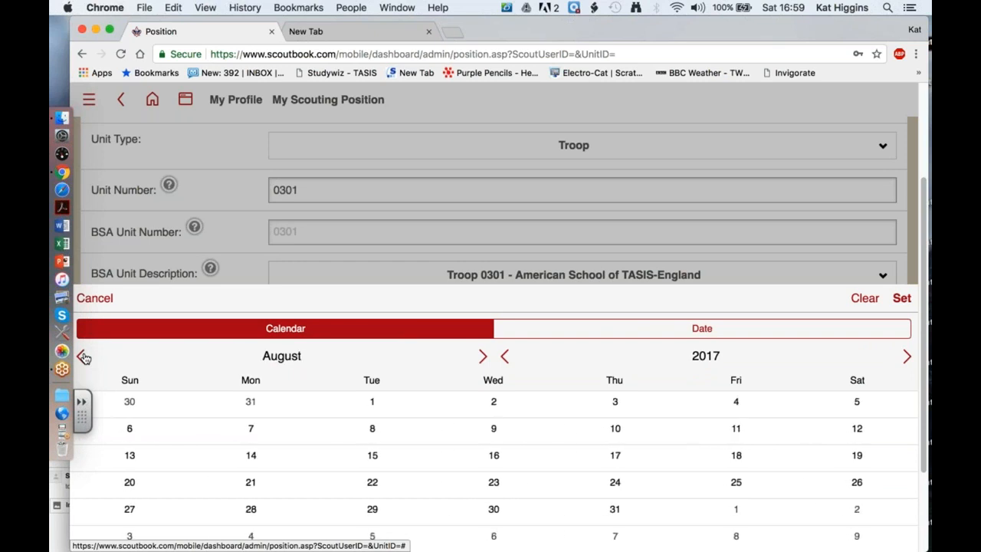
pyautogui.click(508, 361)
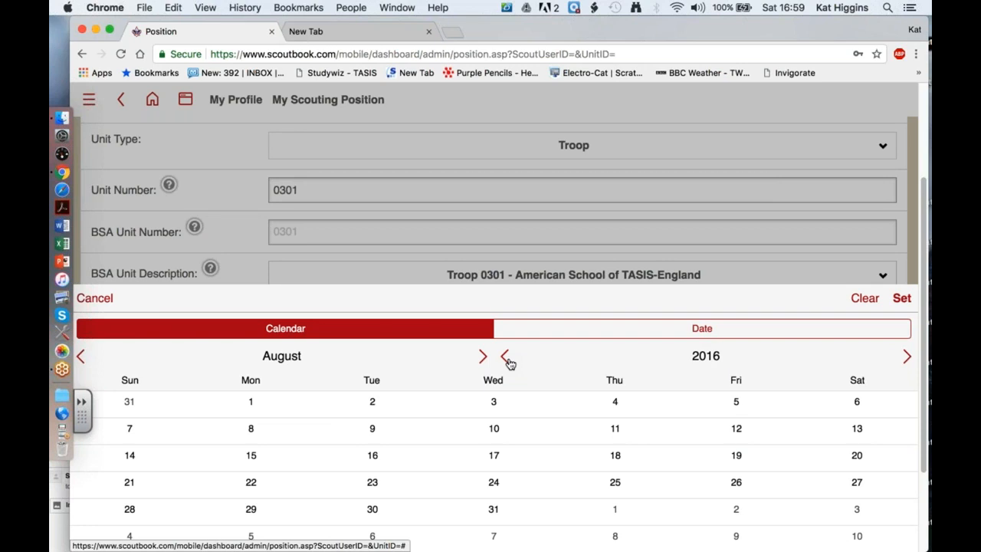
pyautogui.click(482, 358)
pyautogui.scroll(-1, 482, 360)
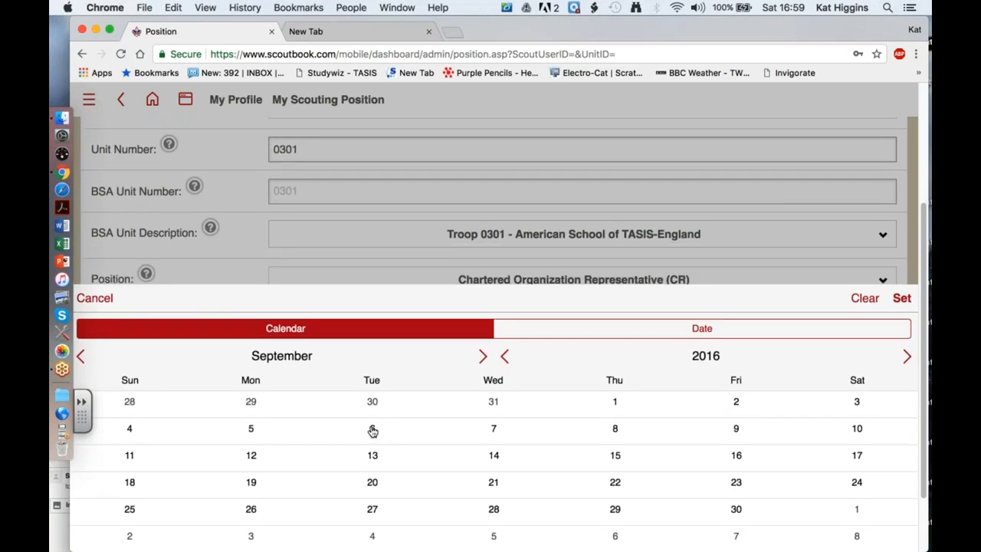
pyautogui.click(250, 429)
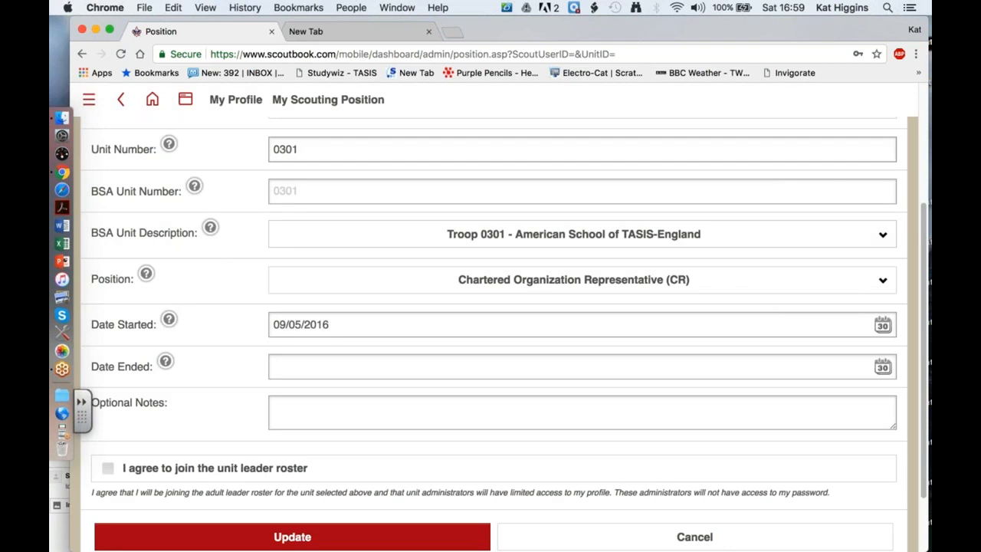
pyautogui.scroll(-1, 491, 345)
# Agree to join the unit leader roster and save the CR position.
pyautogui.click(108, 433)
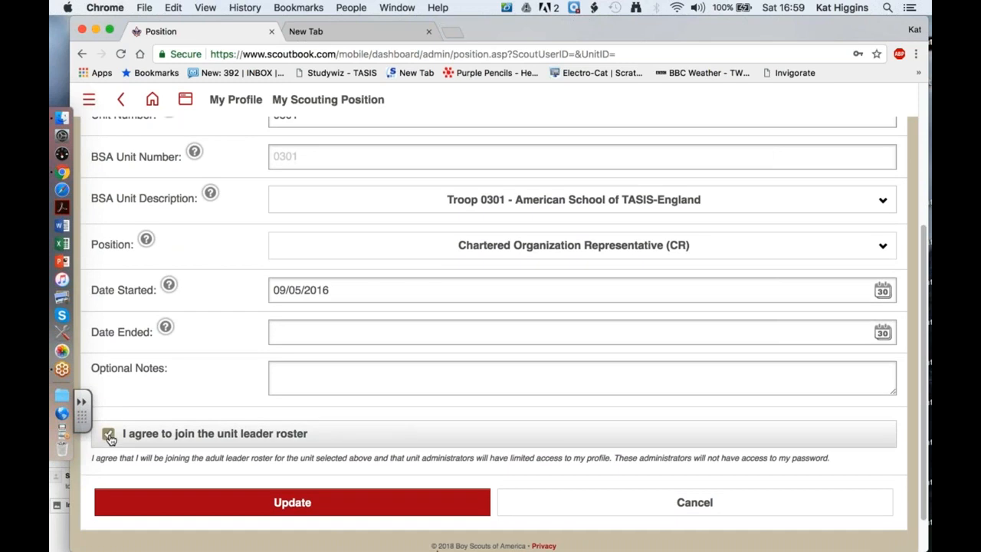
pyautogui.scroll(-1, 236, 364)
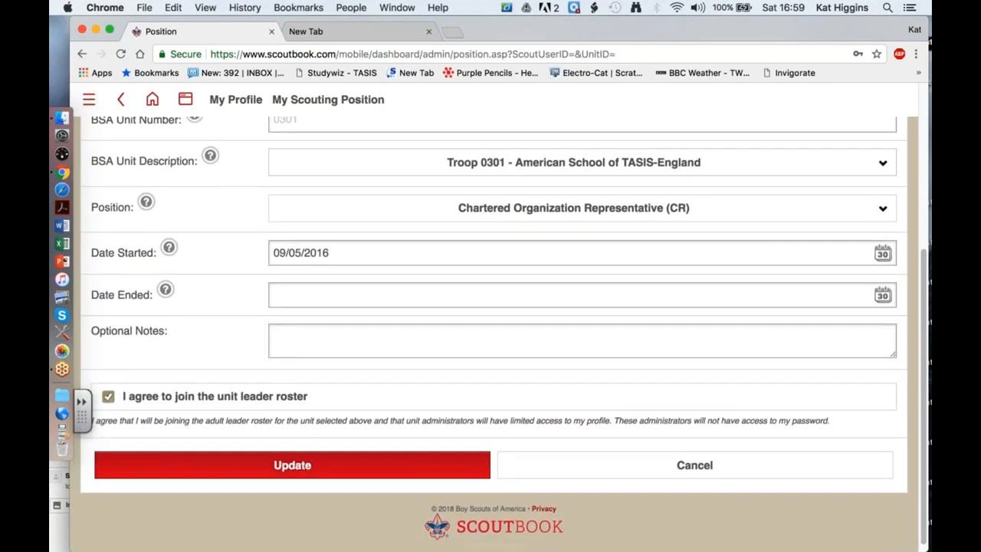
pyautogui.click(324, 464)
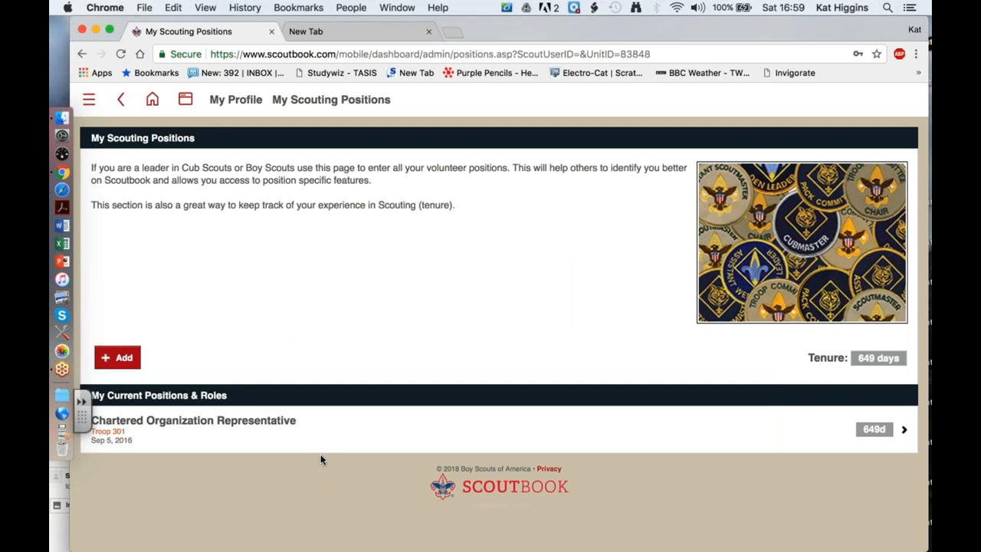
# From My Account, go to My Subscriptions and start a free trial of the Troop Plan.
pyautogui.click(236, 100)
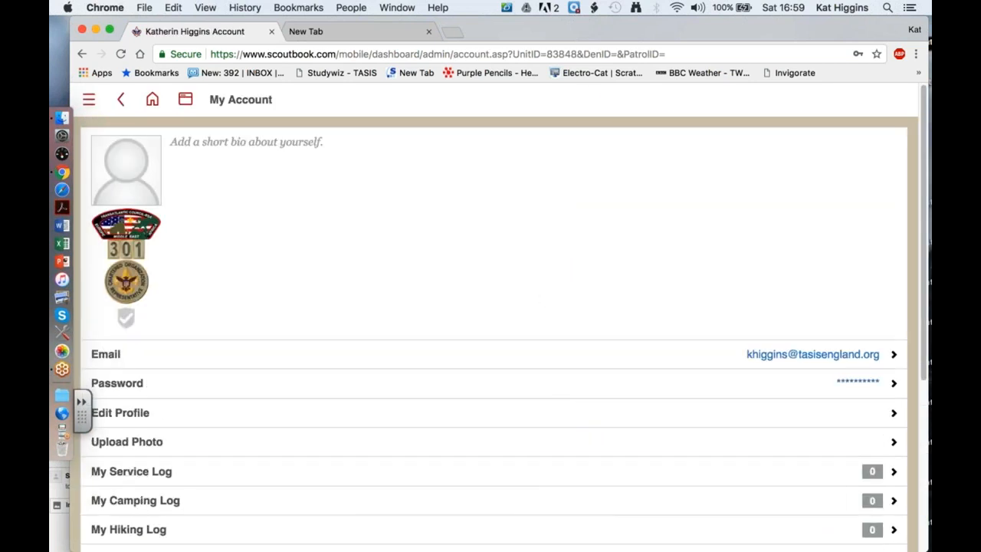
pyautogui.scroll(-5, 541, 296)
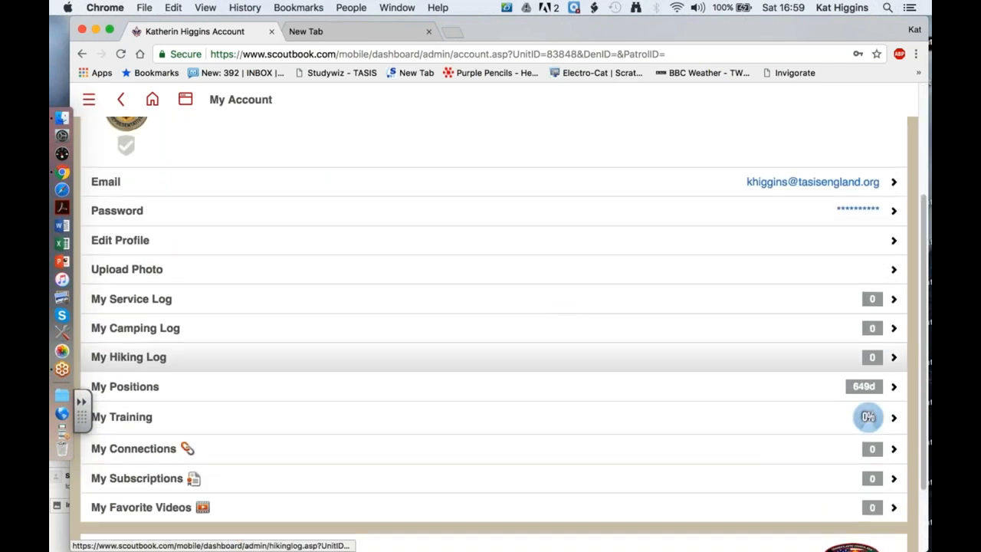
pyautogui.click(607, 482)
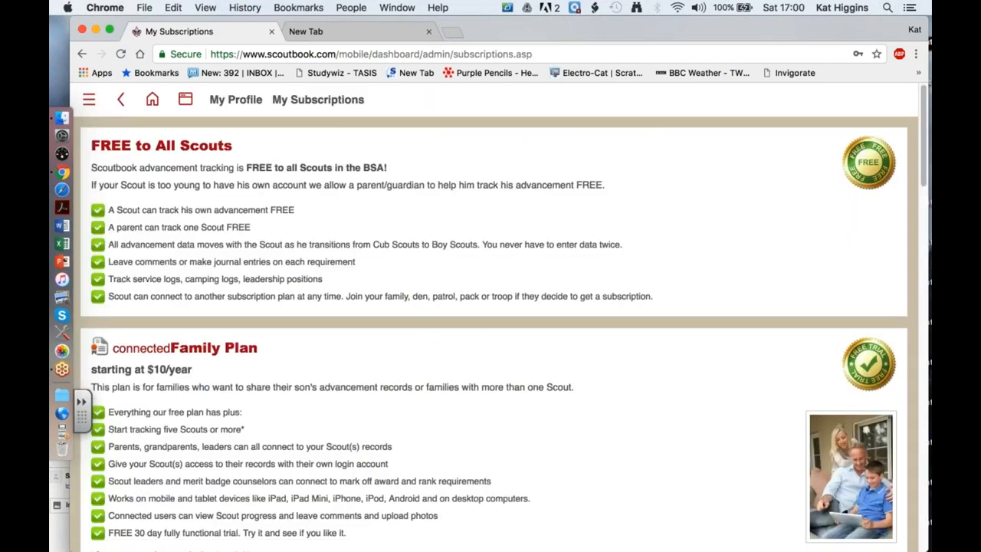
pyautogui.scroll(-15, 493, 334)
pyautogui.scroll(-5, 494, 334)
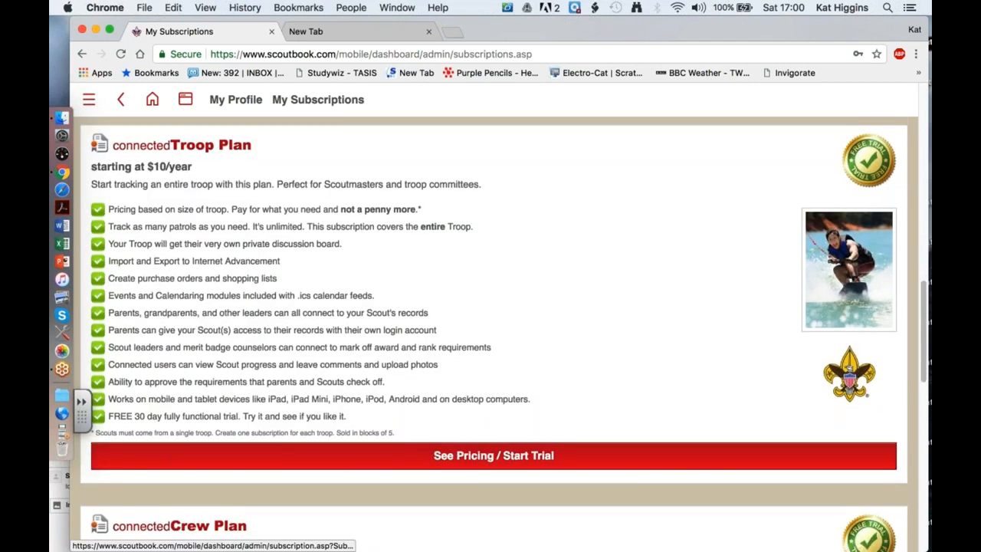
pyautogui.click(494, 455)
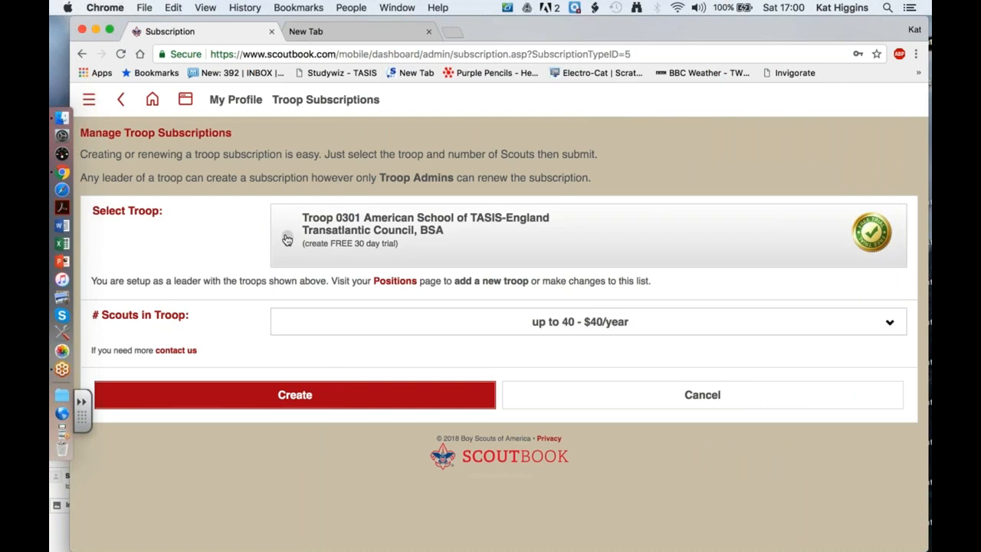
# Create the free Troop Plan trial for Troop 0301 and dismiss the congratulations message.
pyautogui.click(286, 239)
pyautogui.click(286, 235)
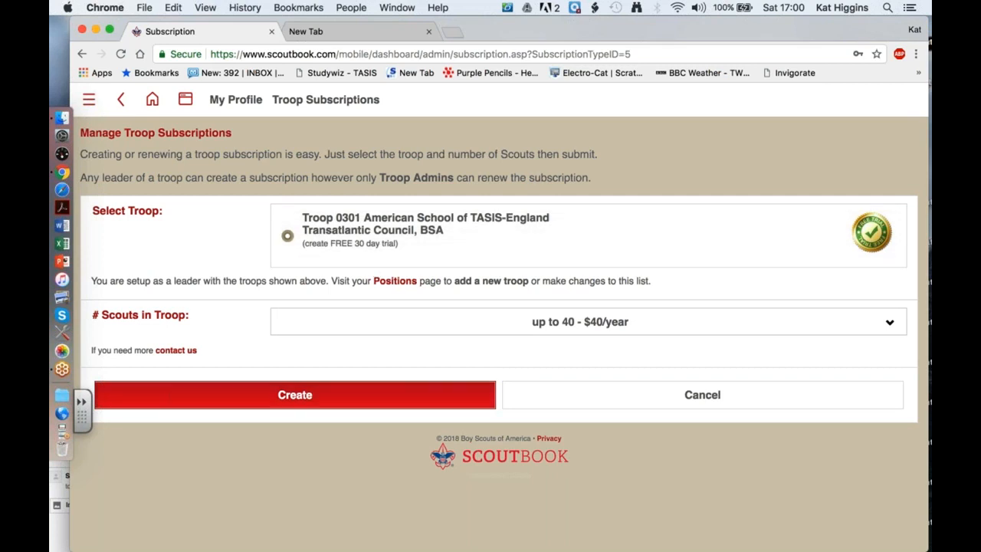
pyautogui.click(357, 393)
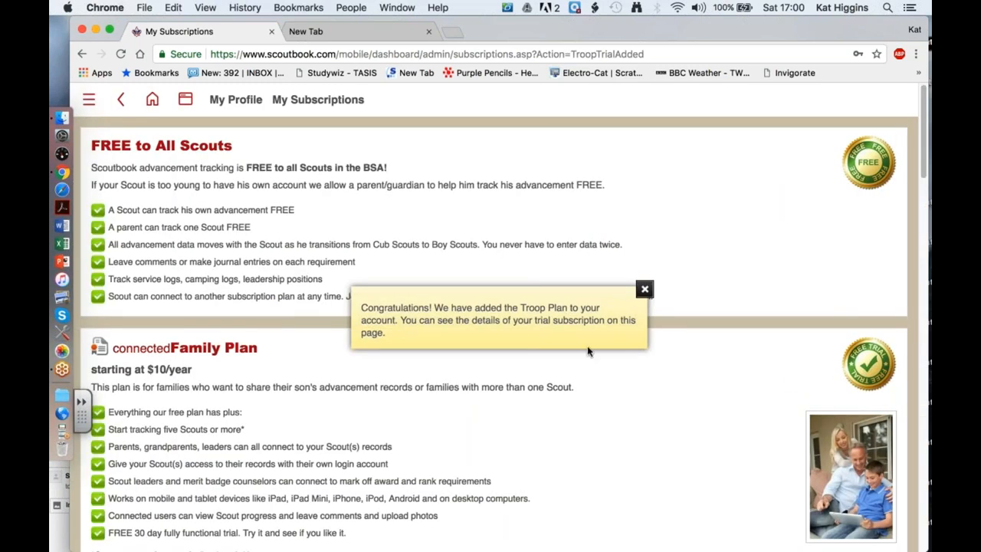
pyautogui.click(644, 289)
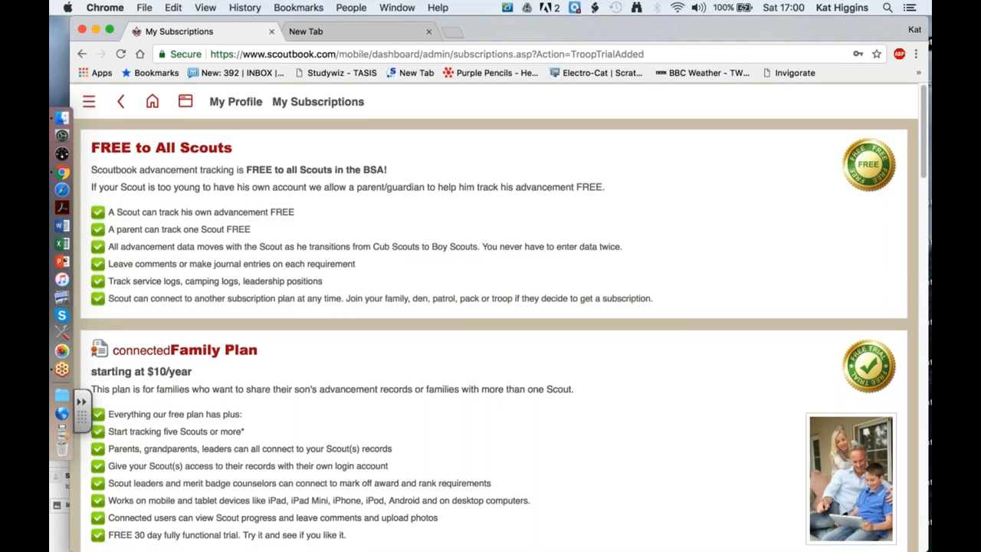
pyautogui.scroll(1, 493, 317)
pyautogui.scroll(-10, 493, 334)
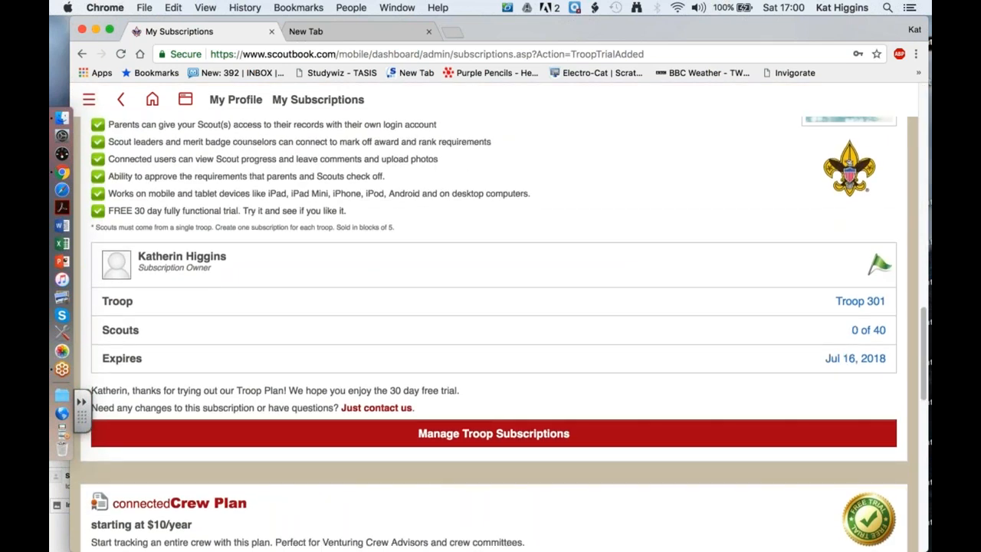
pyautogui.scroll(3, 494, 334)
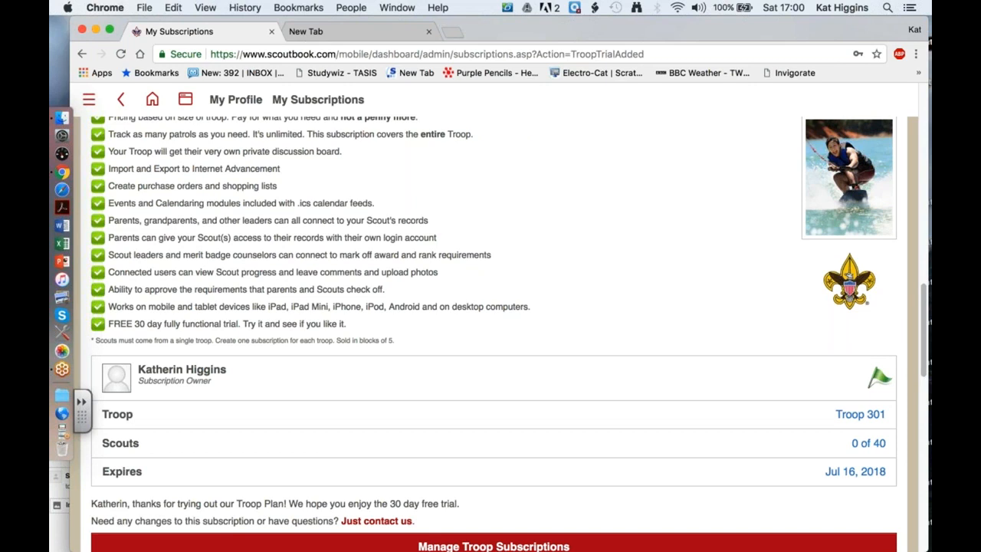
pyautogui.scroll(-1, 494, 334)
pyautogui.scroll(-1, 543, 516)
# Select Troop 0301 in Manage Troop Subscriptions and begin entering the promotion code.
pyautogui.click(543, 517)
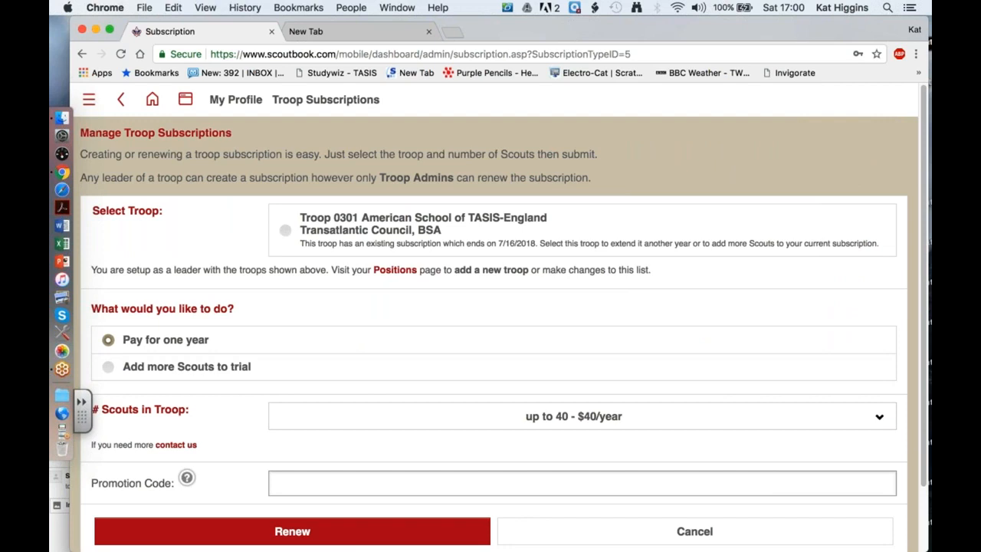
pyautogui.click(284, 235)
pyautogui.scroll(-2, 494, 340)
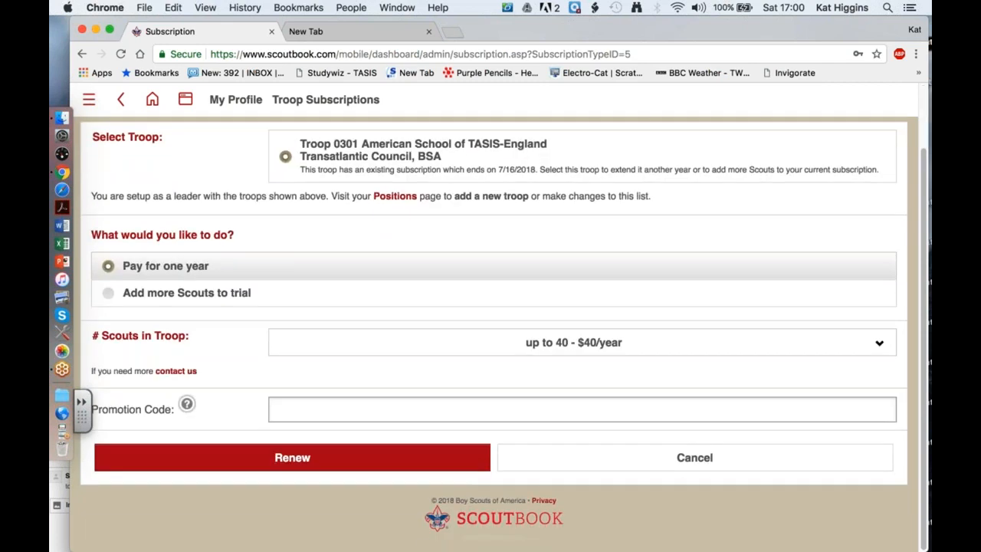
pyautogui.click(310, 414)
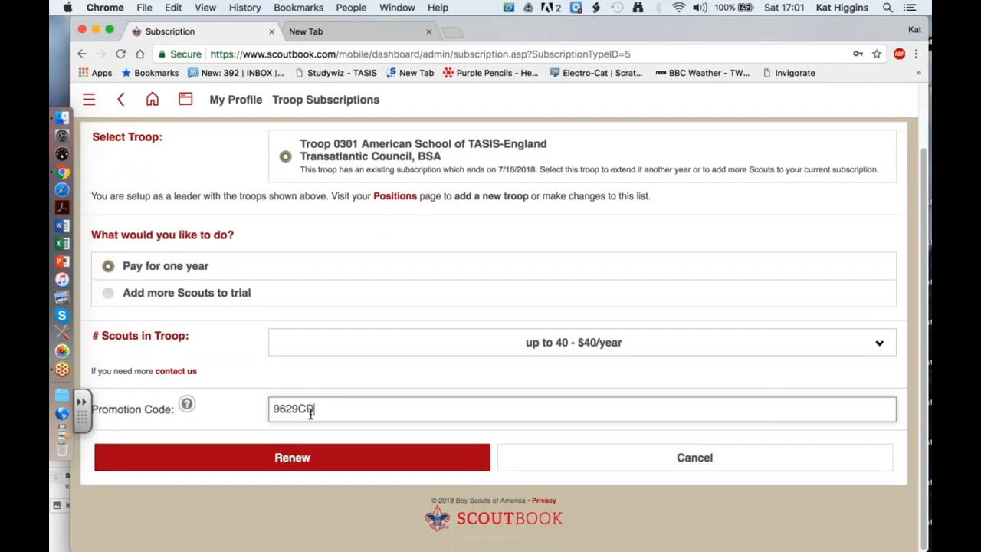
pyautogui.write('802')
# Correct the Promotion Code field to the full pasted code and submit the one-year renewal.
pyautogui.moveTo(615, 32)
pyautogui.mouseDown()
pyautogui.moveTo(594, 463)
pyautogui.moveTo(627, 21)
pyautogui.mouseUp()
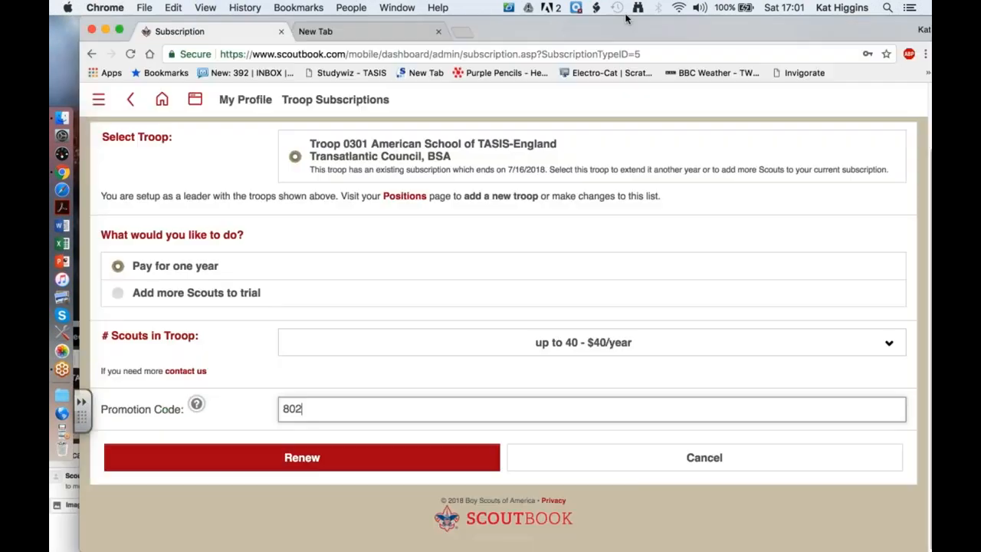
pyautogui.click(62, 434)
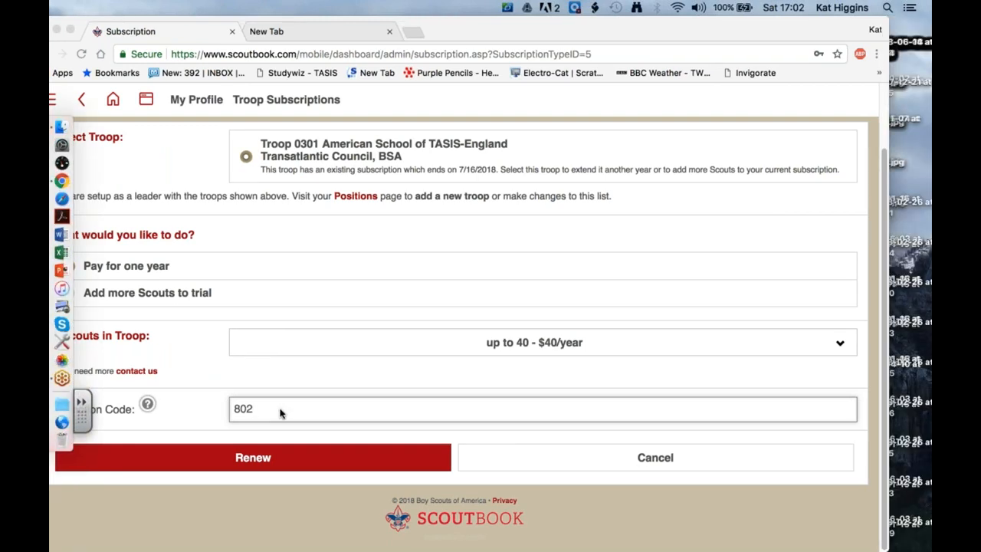
pyautogui.click(280, 411)
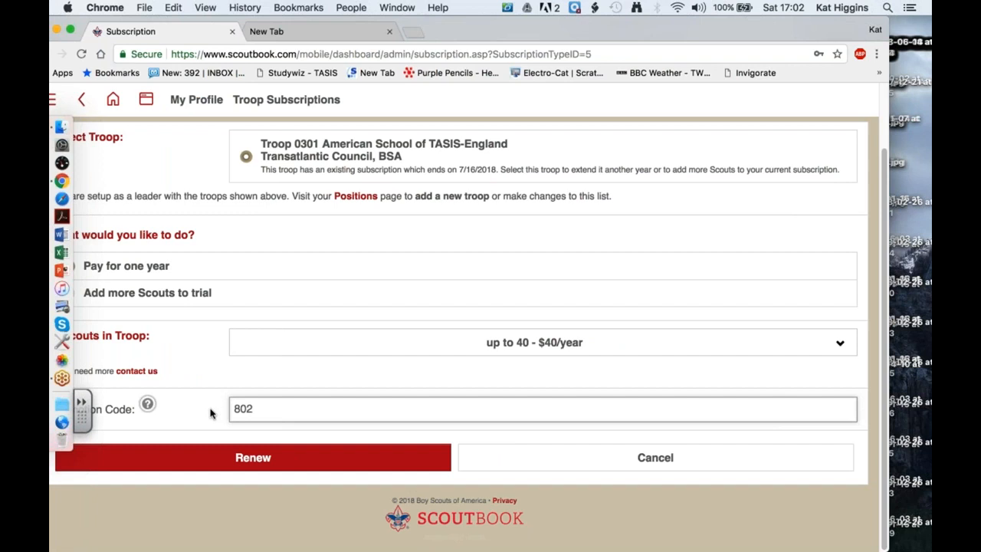
pyautogui.click(236, 408)
pyautogui.click(276, 406)
pyautogui.click(256, 408)
pyautogui.press('BackSpace')
pyautogui.press('BackSpace')
pyautogui.press('BackSpace')
pyautogui.press('BackSpace')
pyautogui.click(320, 409)
pyautogui.click(346, 458)
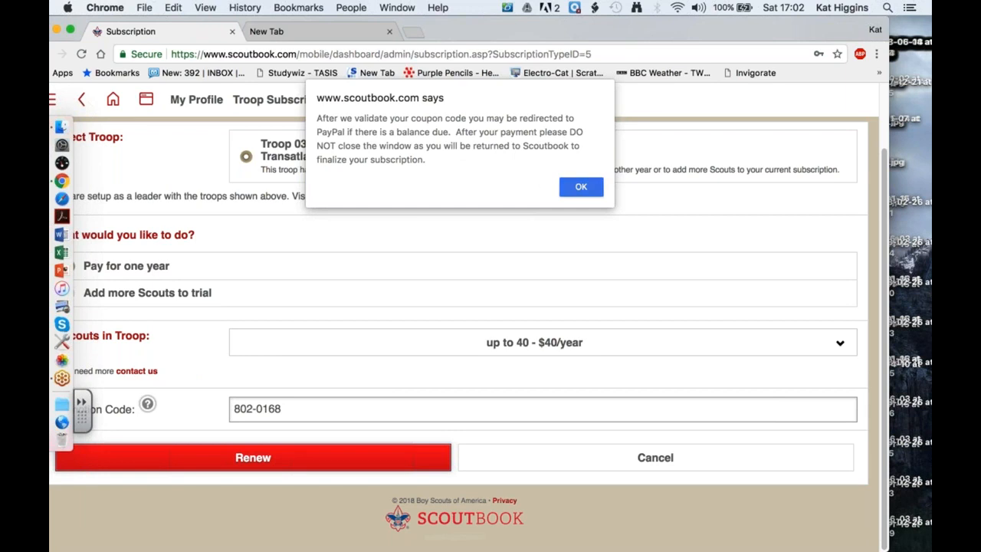
# Acknowledge the PayPal redirect alert so the Troop Plan renewal completes.
pyautogui.click(580, 186)
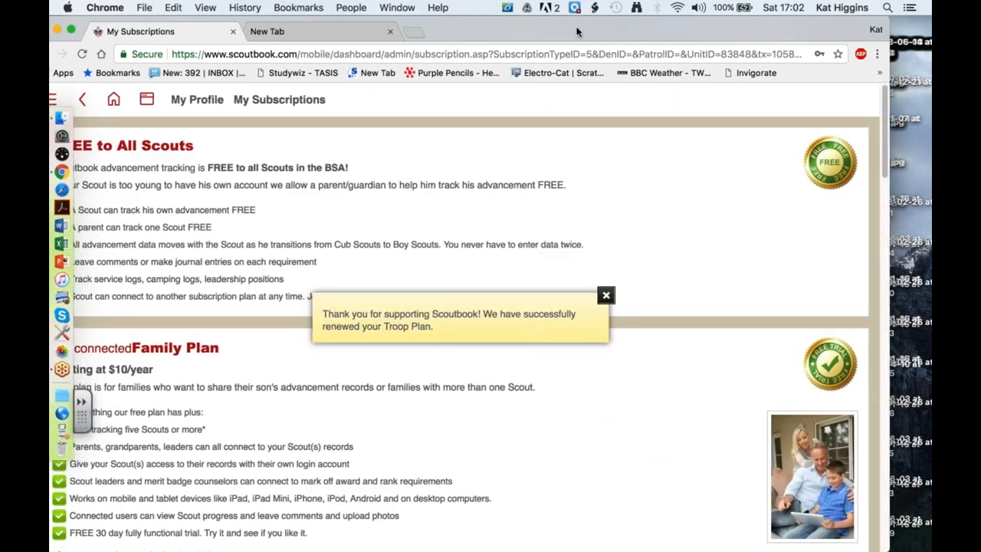
pyautogui.moveTo(539, 31); pyautogui.dragTo(593, 31)
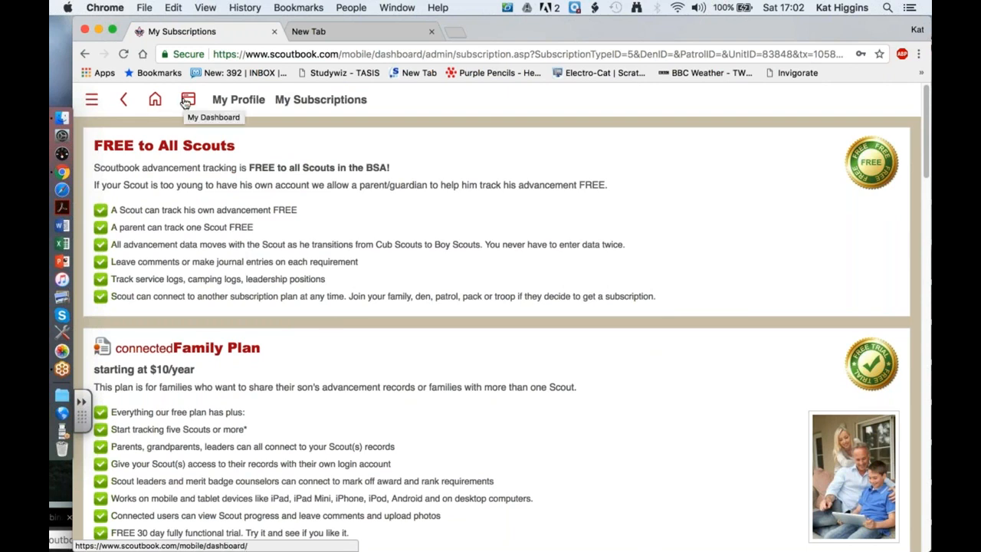
# Visit the Scoutbook home menu, then go back to reach My Dashboard.
pyautogui.click(155, 99)
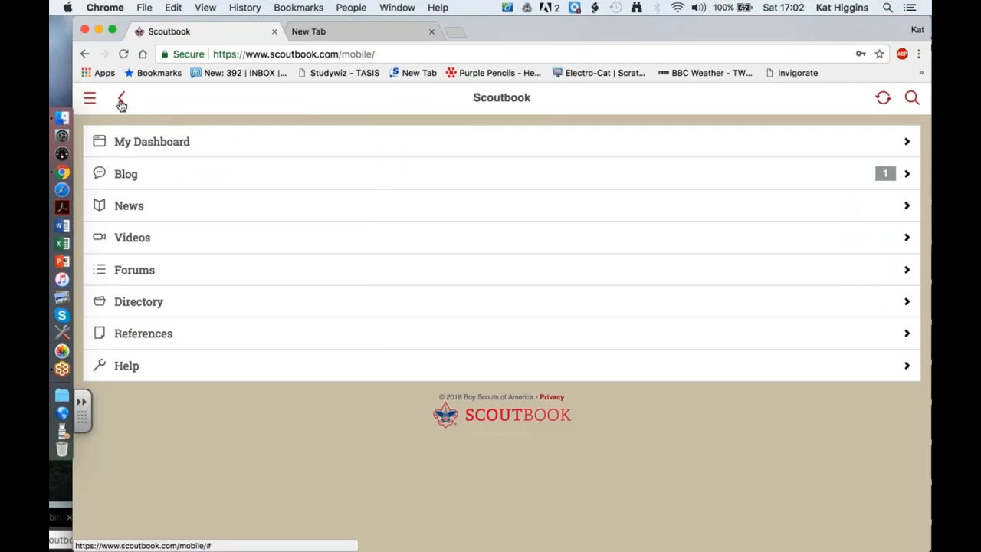
pyautogui.click(121, 102)
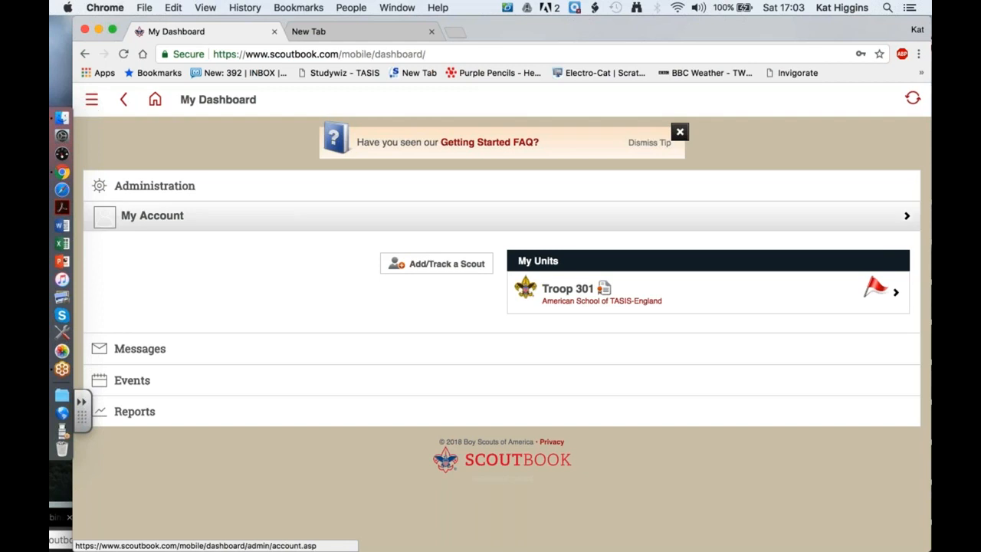
# Open Troop 301's unit page, view the advancement sync forum article, and return to the Troop 301 tab.
pyautogui.click(573, 295)
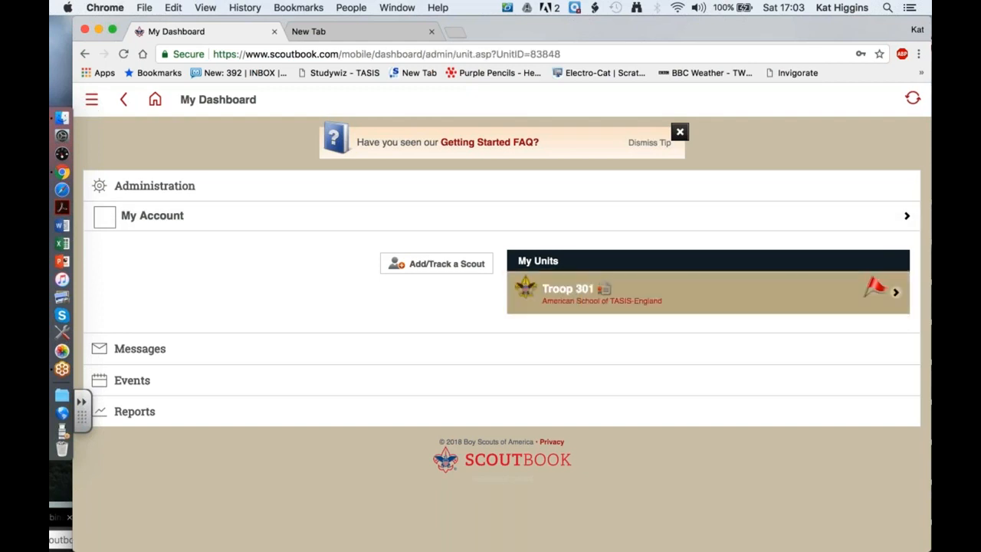
pyautogui.scroll(-3, 561, 418)
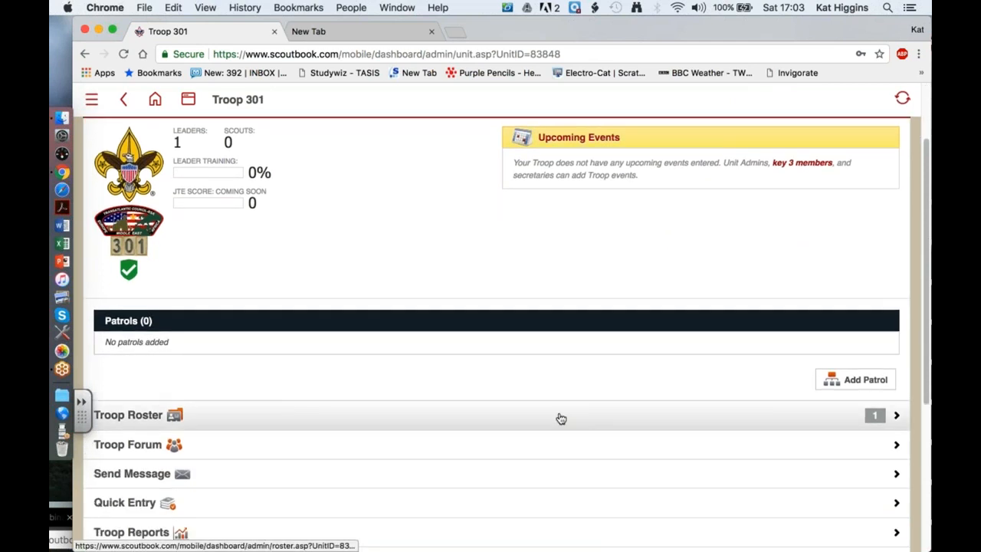
pyautogui.scroll(2, 561, 417)
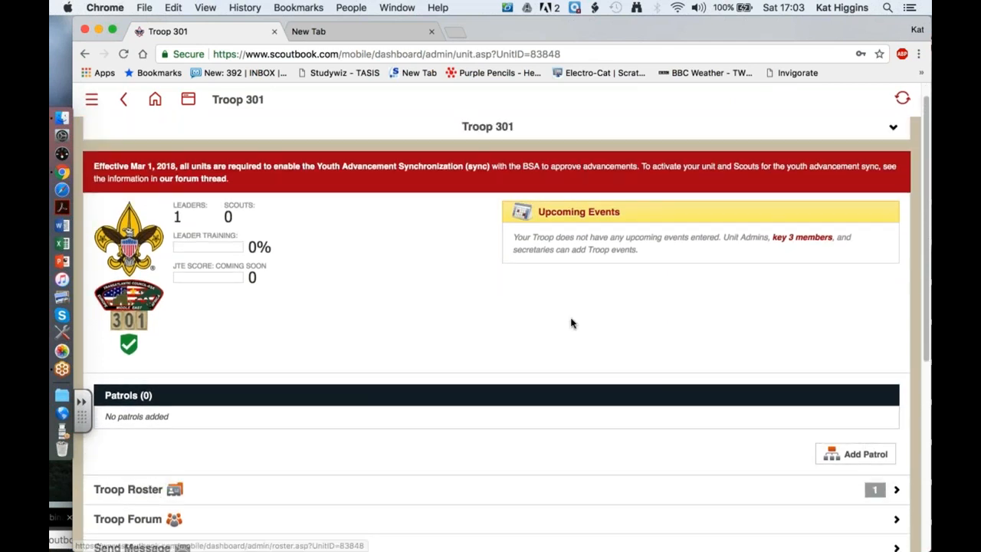
pyautogui.scroll(1, 570, 319)
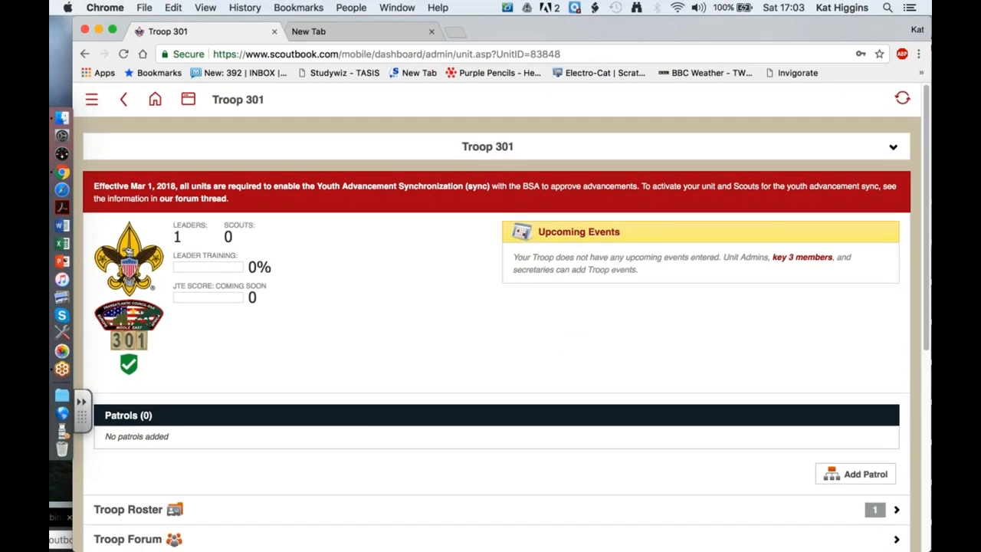
pyautogui.click(284, 191)
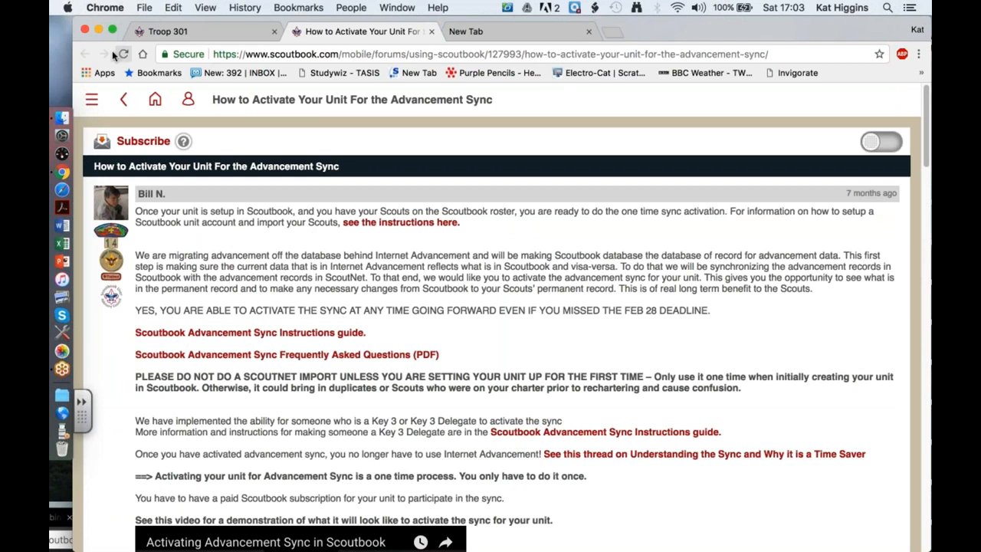
pyautogui.click(210, 31)
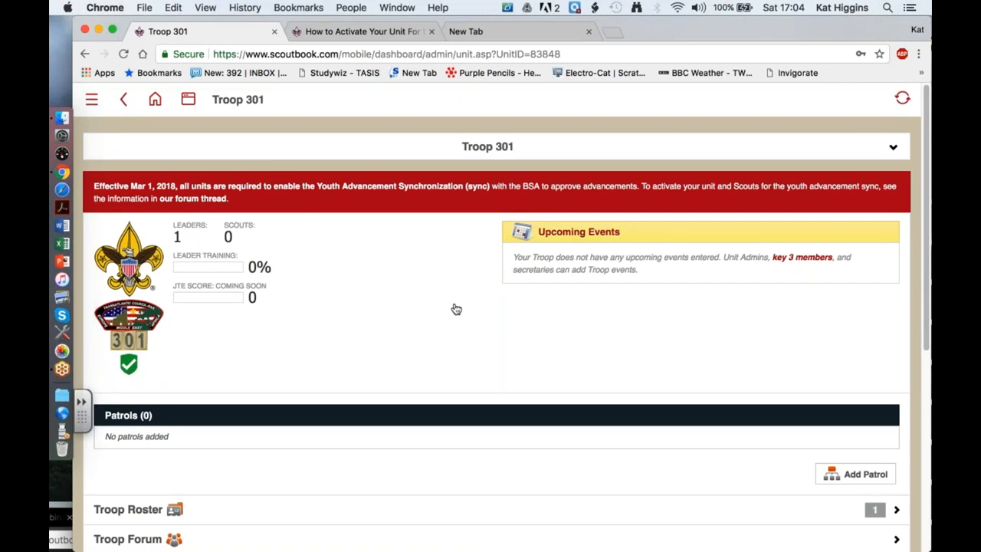
pyautogui.scroll(-3, 456, 308)
# Open the Troop 301 roster and choose to import it from ScoutNET.
pyautogui.click(385, 339)
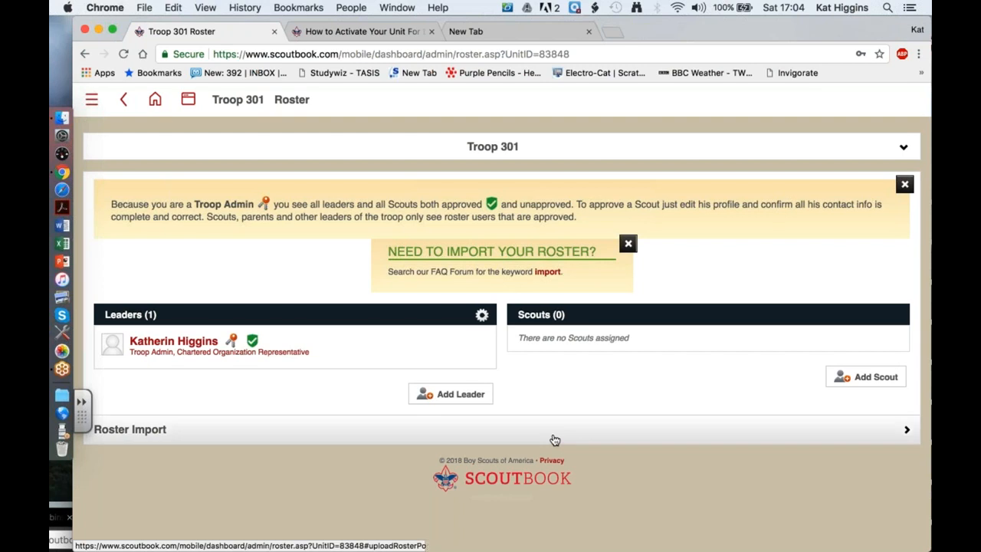
pyautogui.click(161, 433)
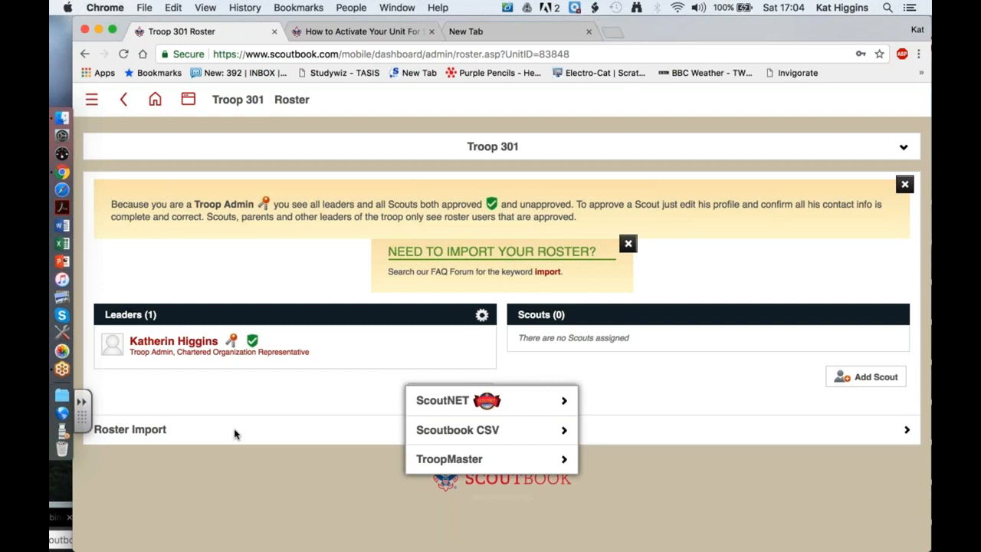
pyautogui.click(525, 402)
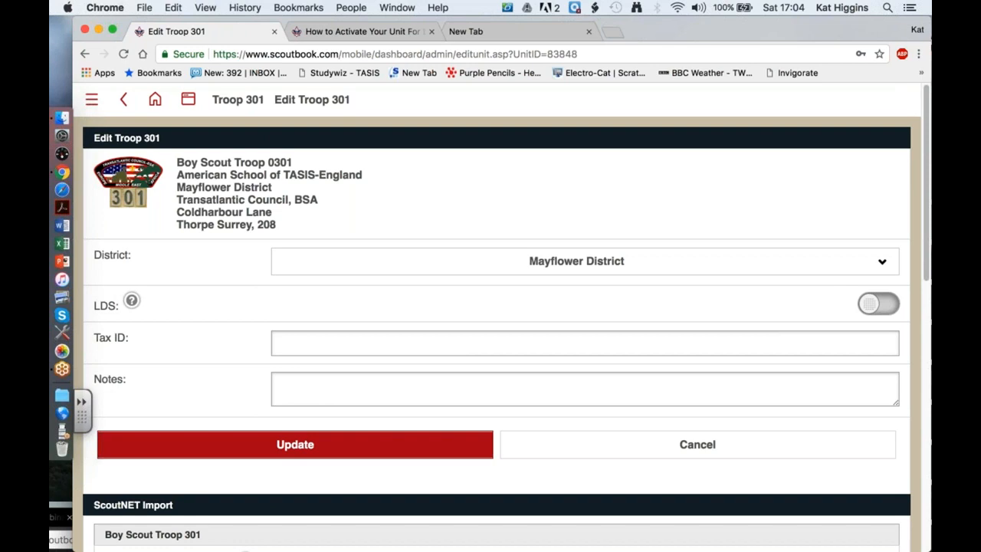
# Scroll the Edit Troop 301 page down to the BSA Advancement Sync setup checklist.
pyautogui.scroll(-2, 496, 329)
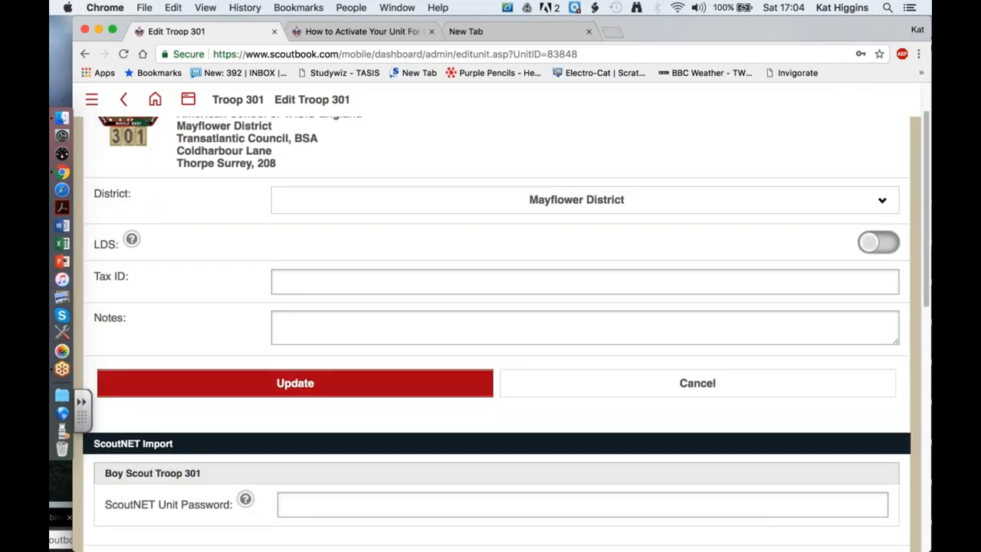
pyautogui.scroll(-3, 406, 417)
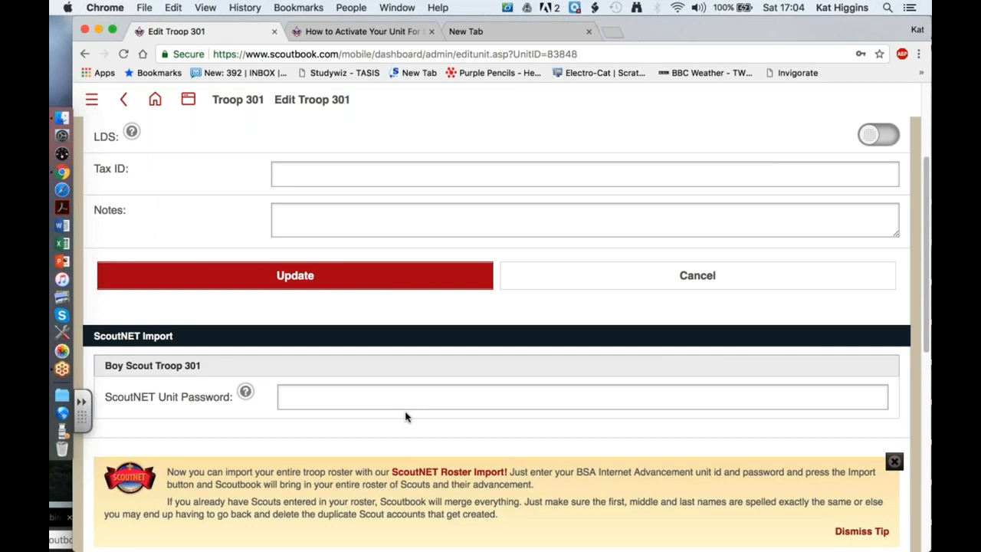
pyautogui.scroll(5, 406, 417)
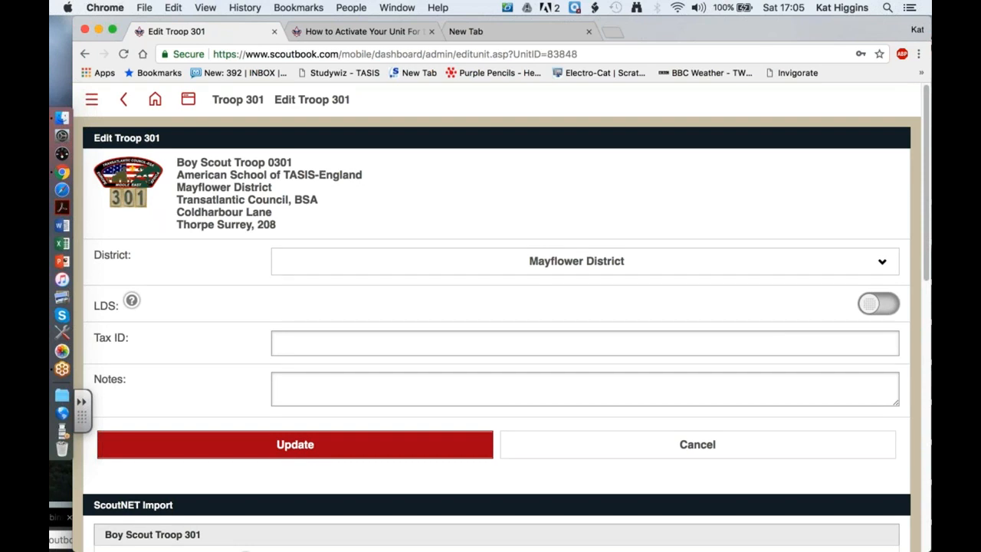
pyautogui.scroll(-5, 497, 318)
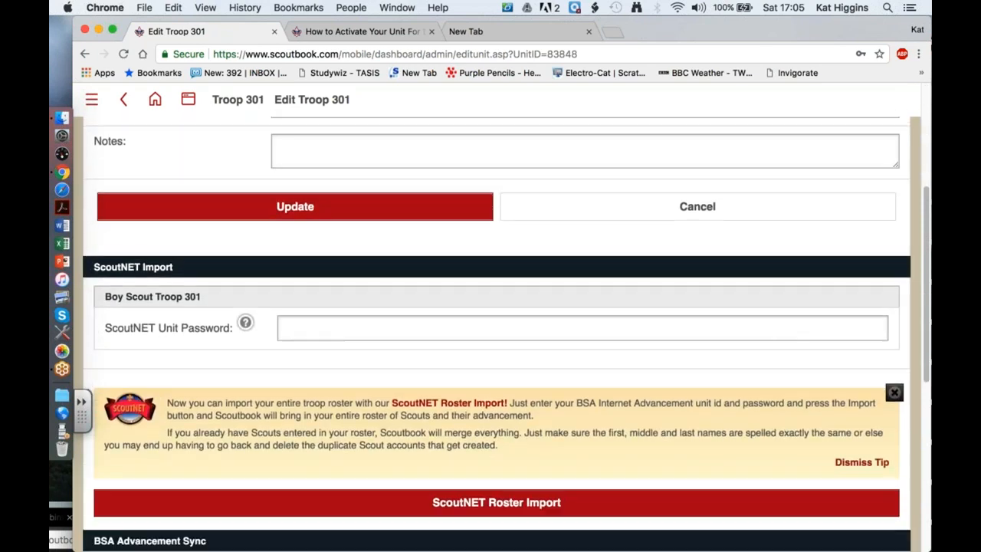
pyautogui.scroll(-2, 497, 318)
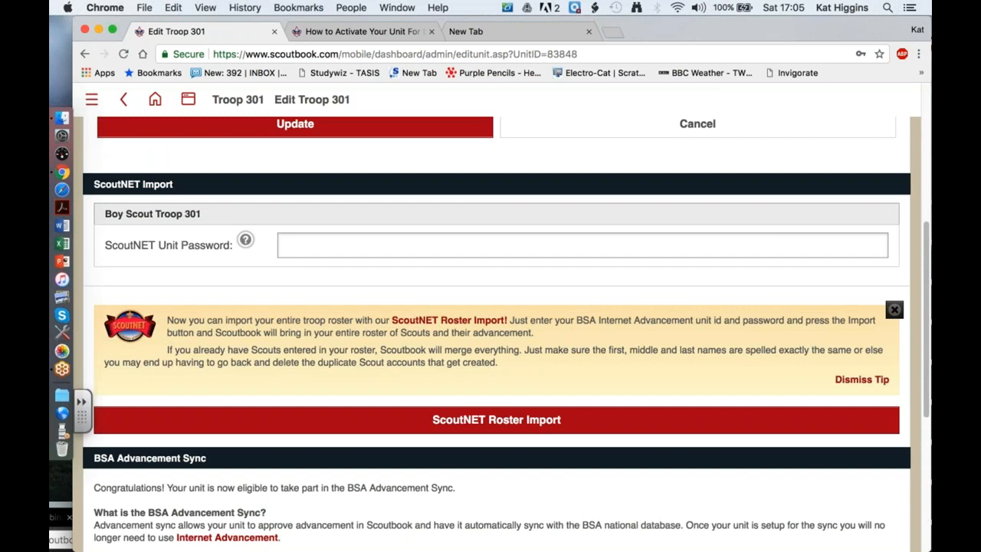
pyautogui.scroll(-3, 497, 329)
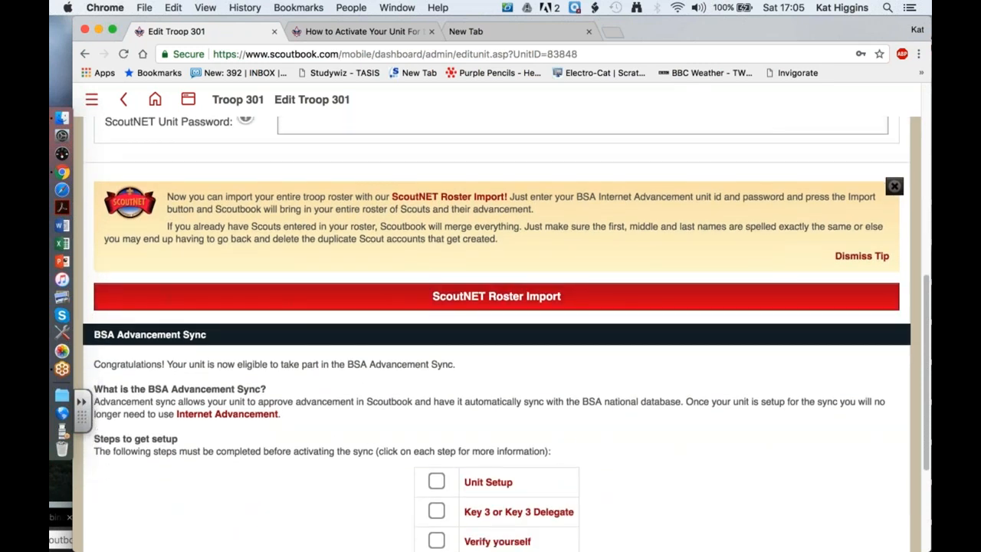
pyautogui.scroll(-1, 496, 329)
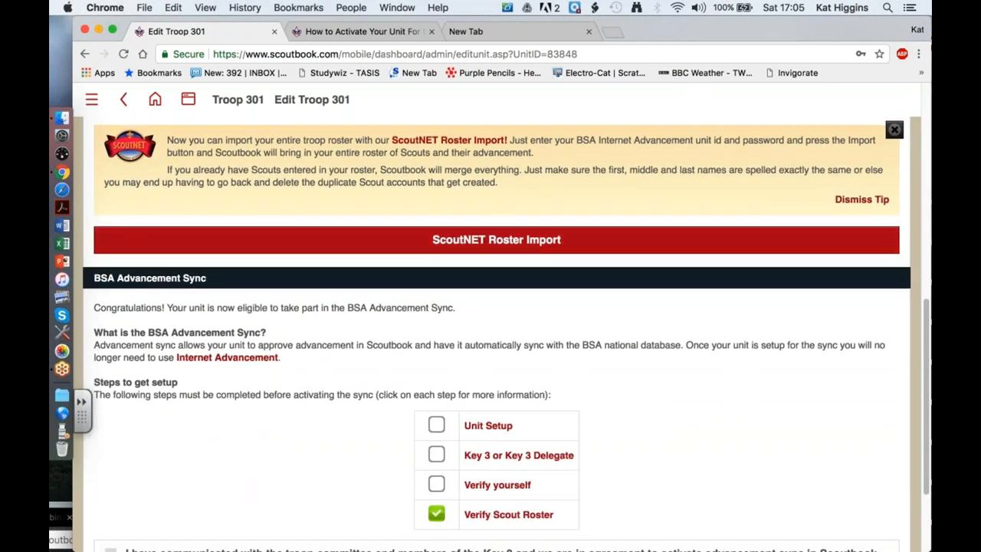
pyautogui.scroll(2, 497, 334)
pyautogui.scroll(2, 496, 329)
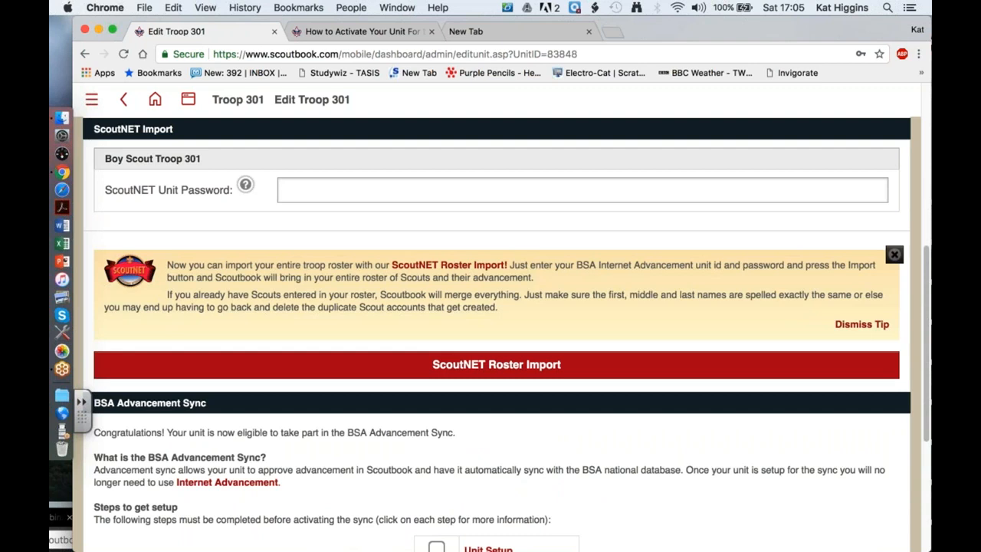
pyautogui.scroll(2, 241, 304)
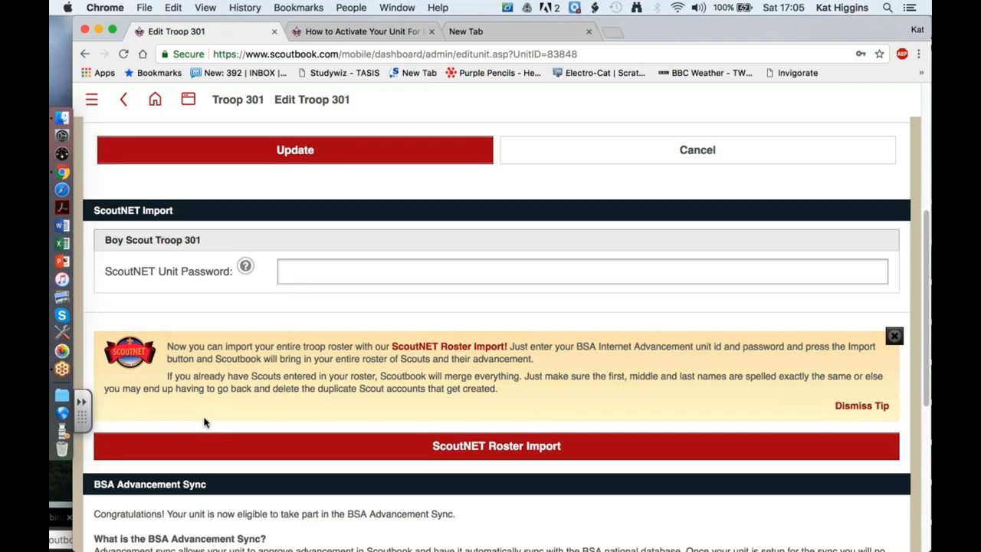
pyautogui.scroll(-5, 204, 422)
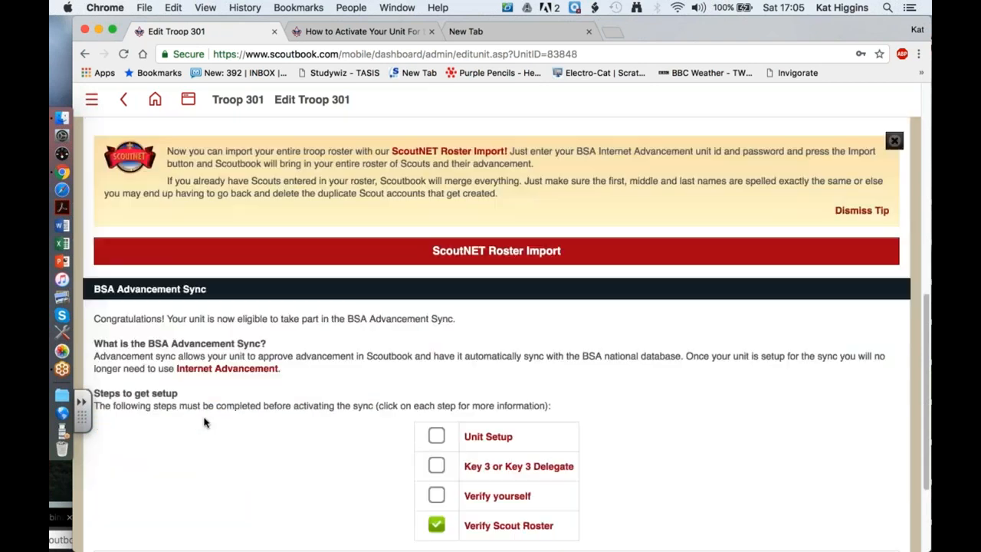
pyautogui.scroll(-1, 204, 422)
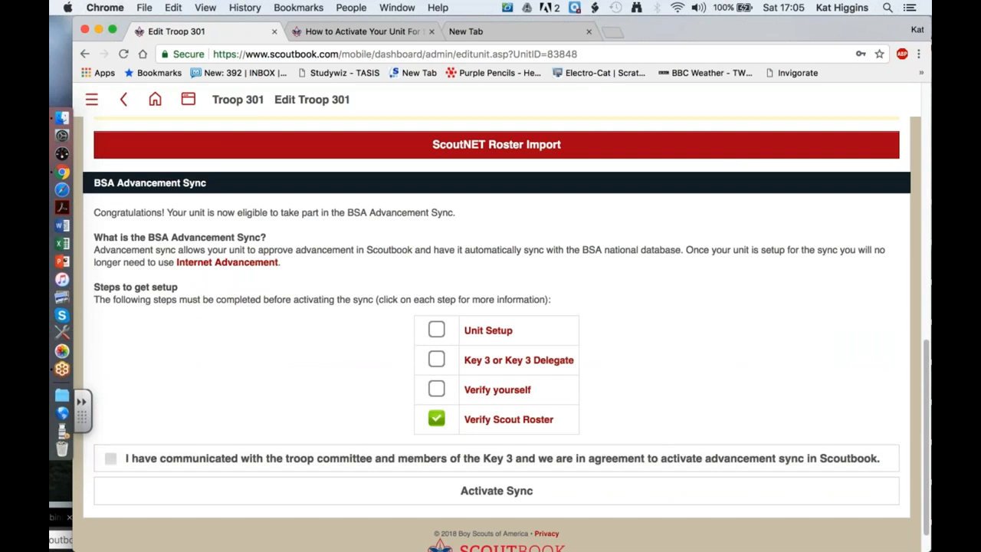
pyautogui.click(436, 329)
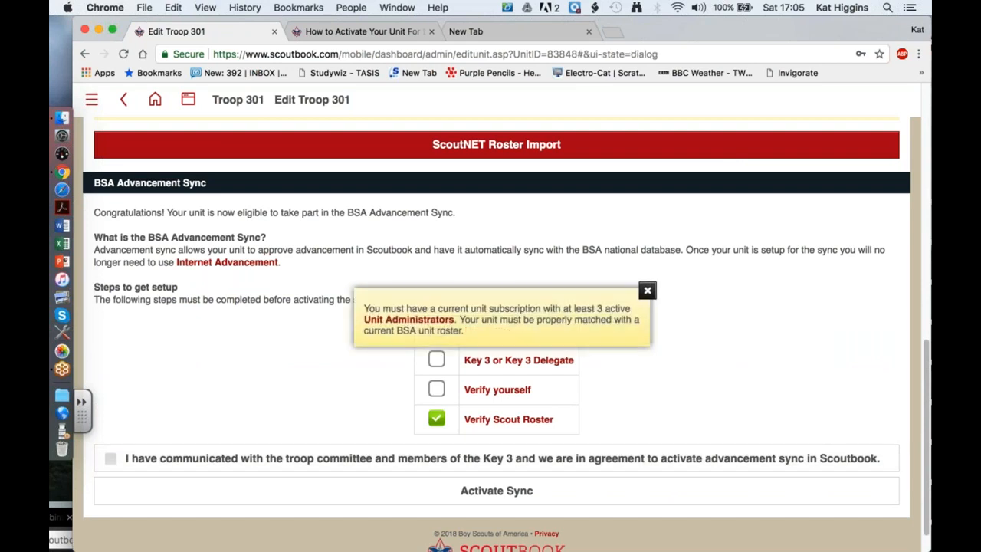
pyautogui.click(432, 322)
pyautogui.click(498, 332)
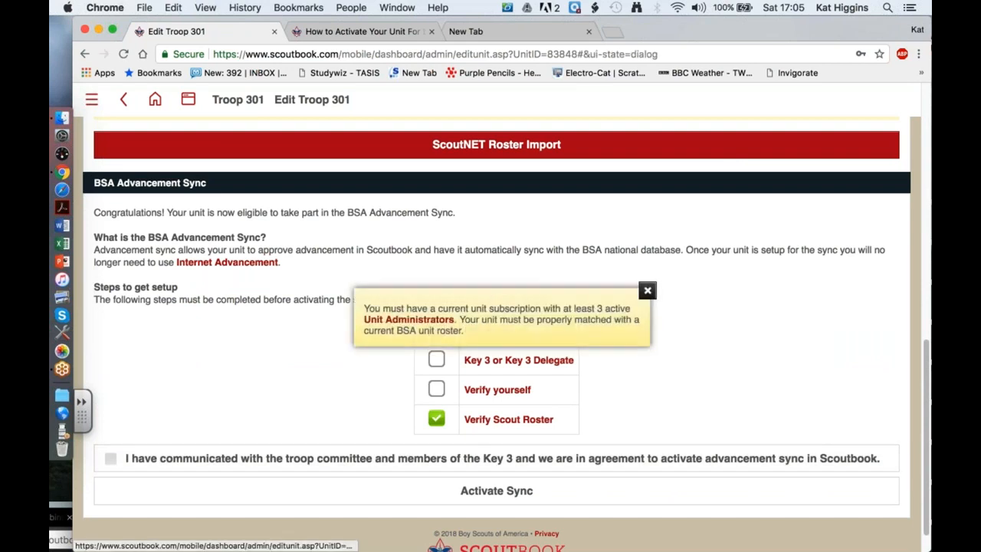
pyautogui.click(648, 292)
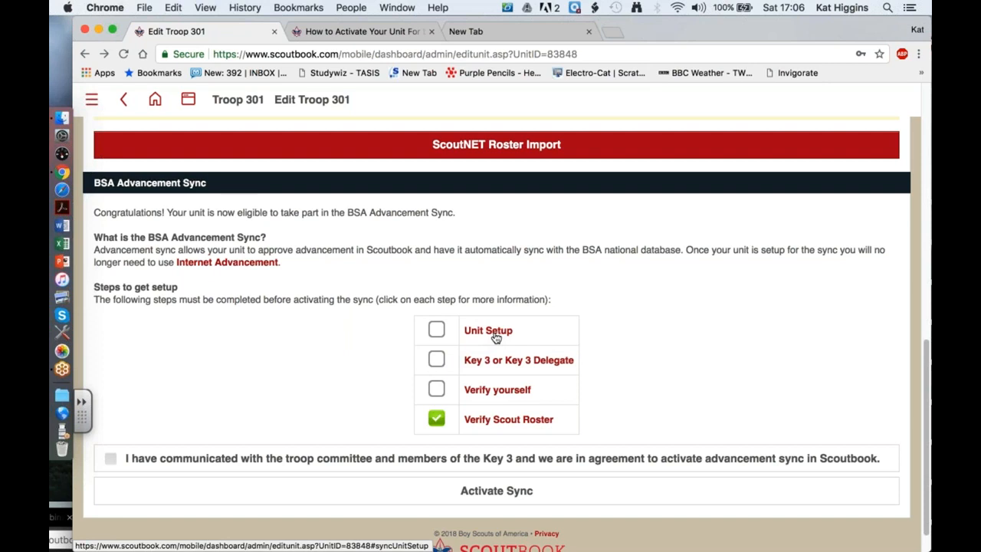
pyautogui.click(495, 338)
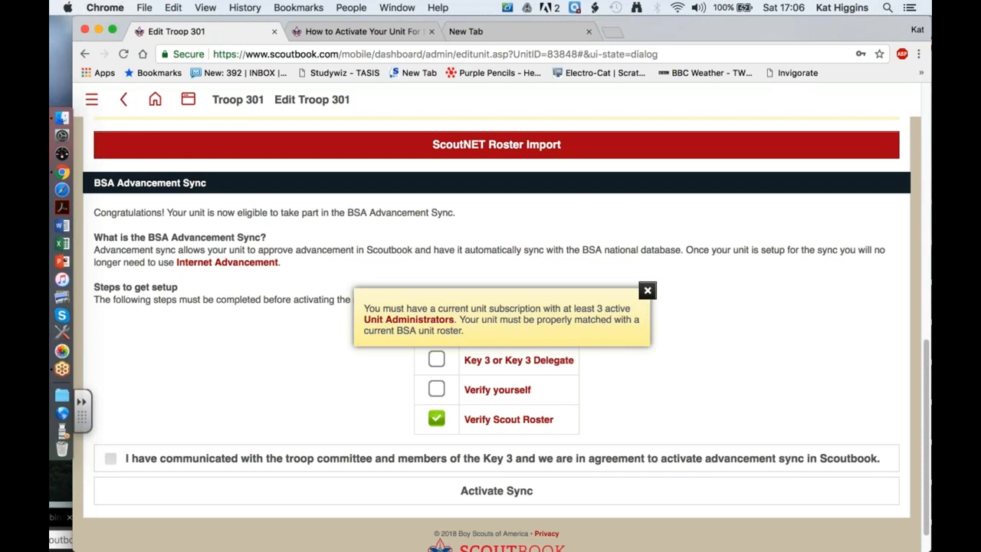
pyautogui.click(647, 291)
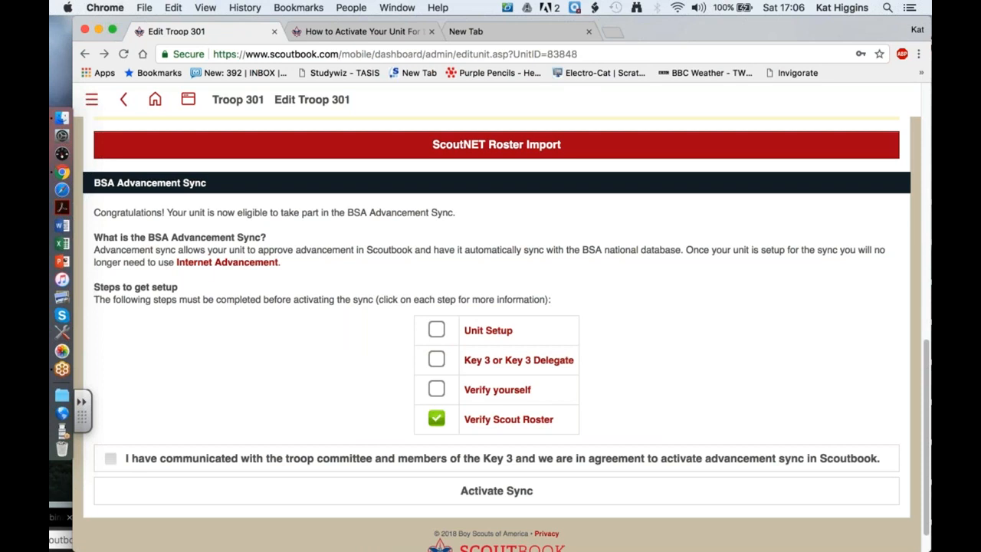
pyautogui.scroll(-1, 497, 334)
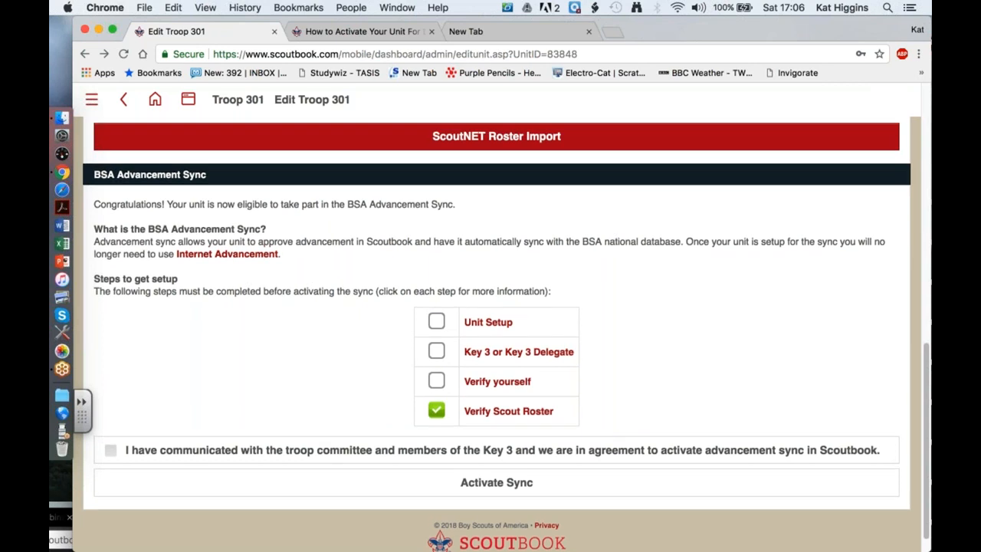
pyautogui.scroll(5, 496, 334)
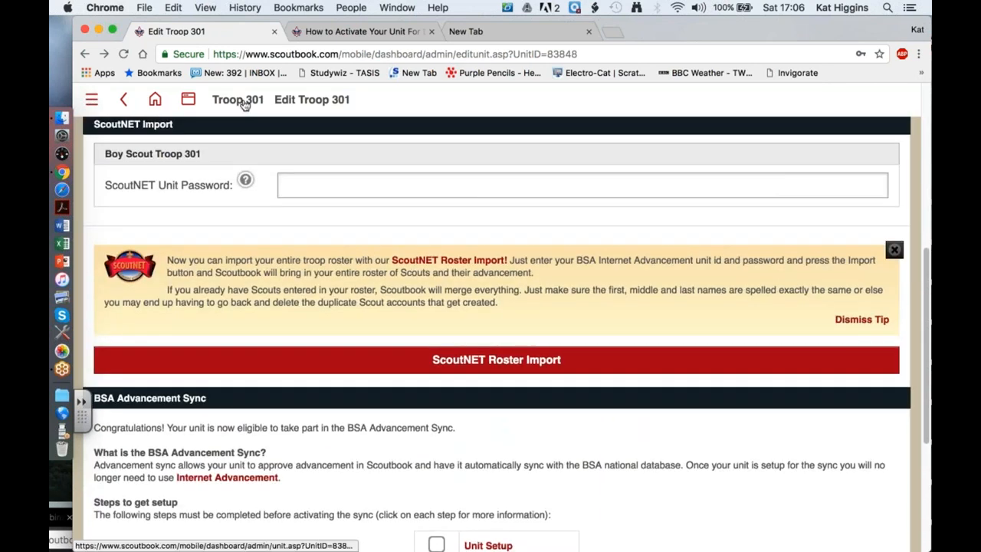
# Return to the Troop 301 dashboard and open Edit Troop.
pyautogui.click(242, 102)
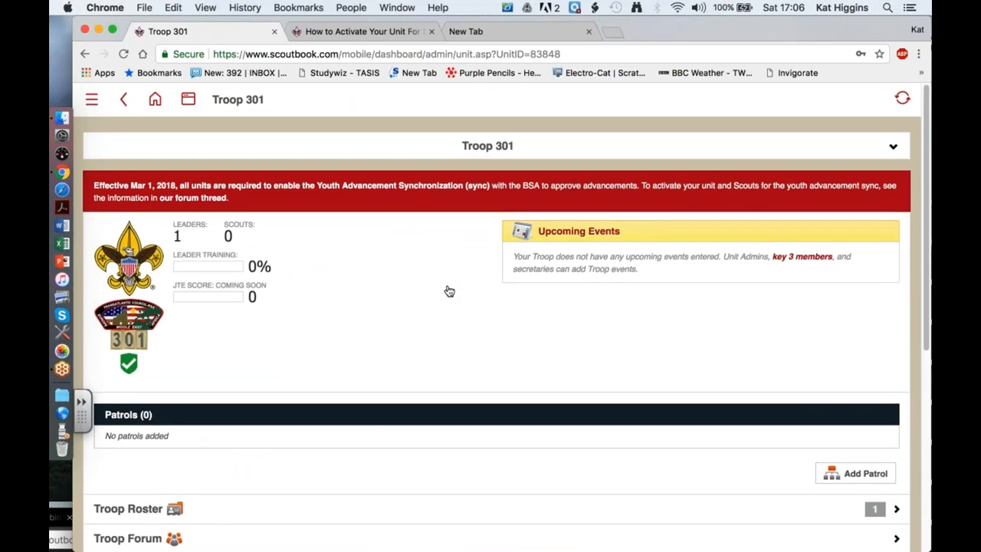
pyautogui.scroll(-5, 449, 291)
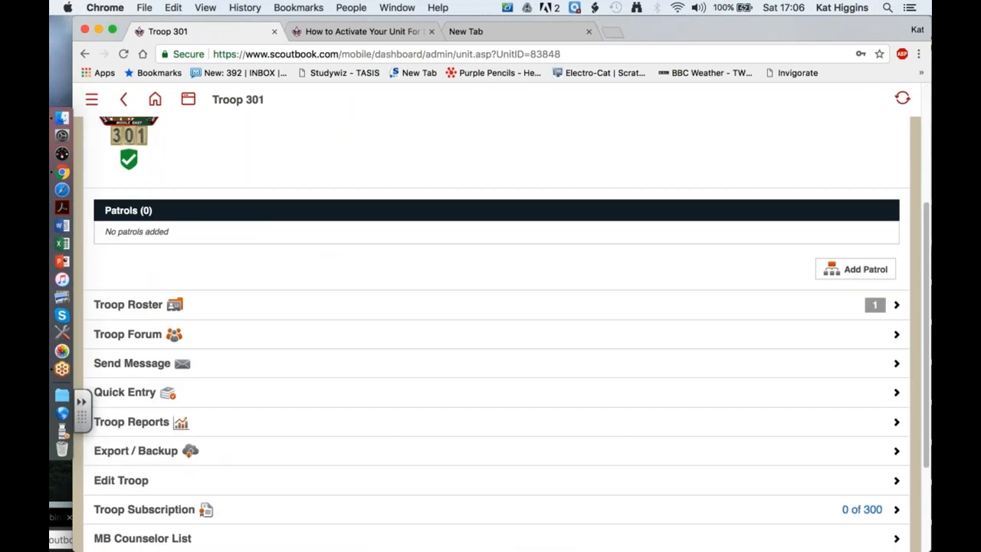
pyautogui.scroll(-2, 481, 376)
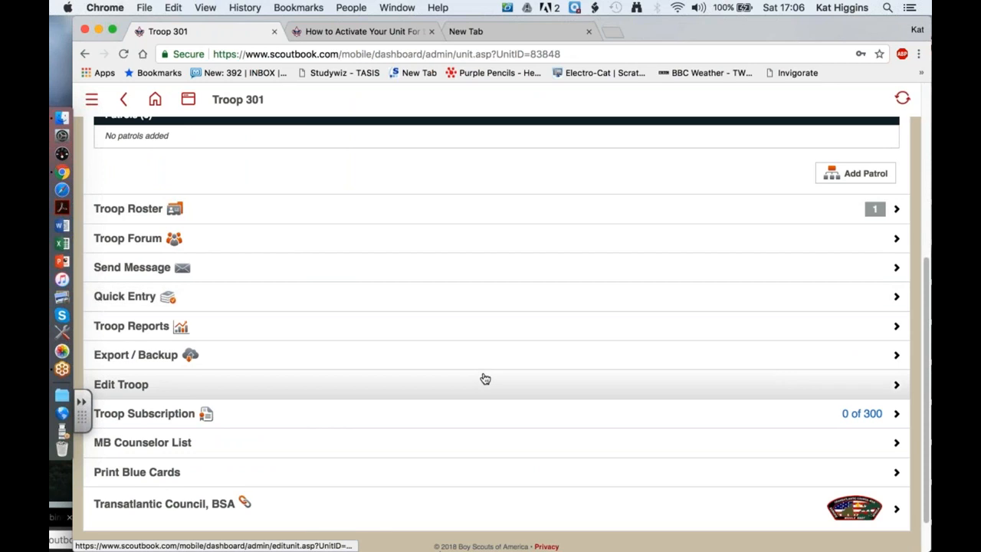
pyautogui.click(485, 380)
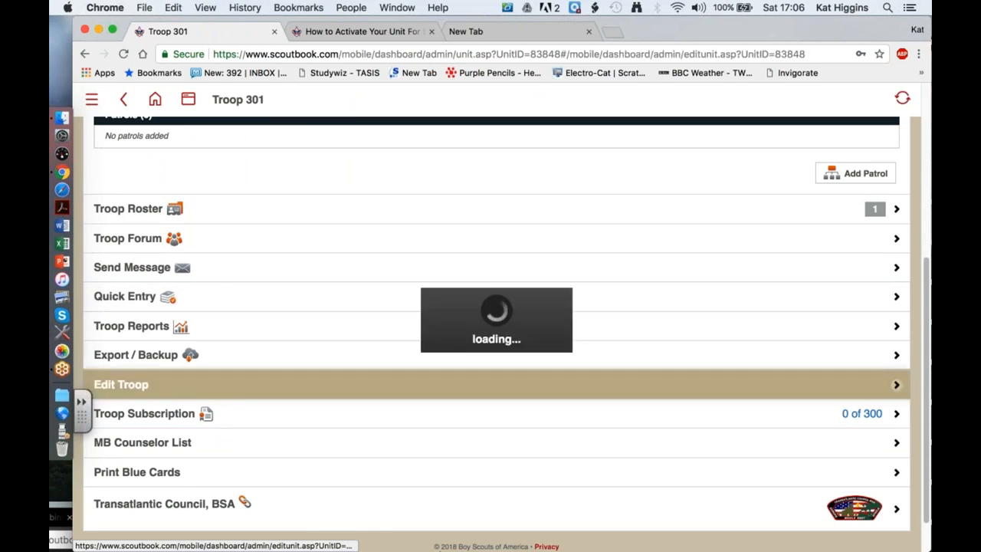
# Scroll the Edit Troop 301 page from the district details down to the Activate Sync section.
pyautogui.scroll(-3, 497, 329)
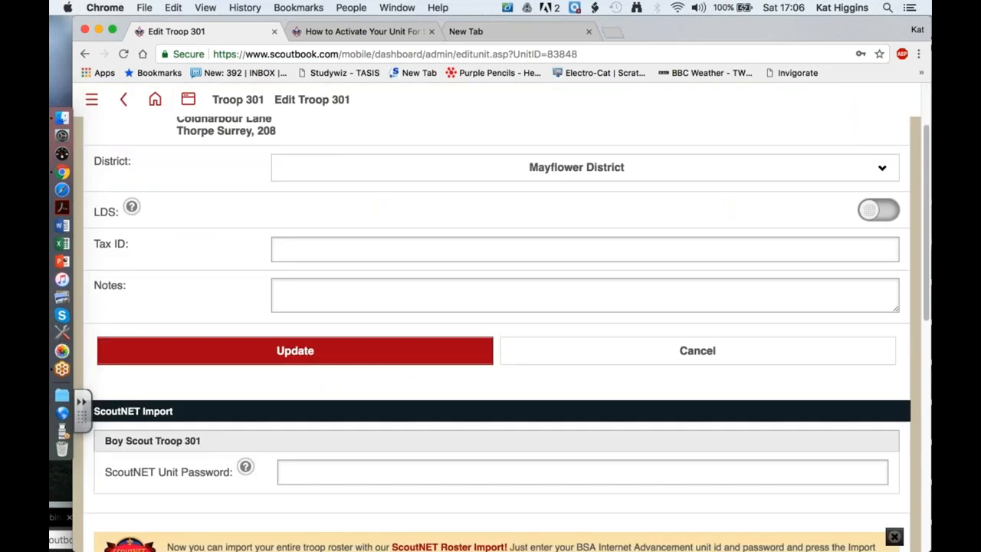
pyautogui.scroll(-10, 496, 329)
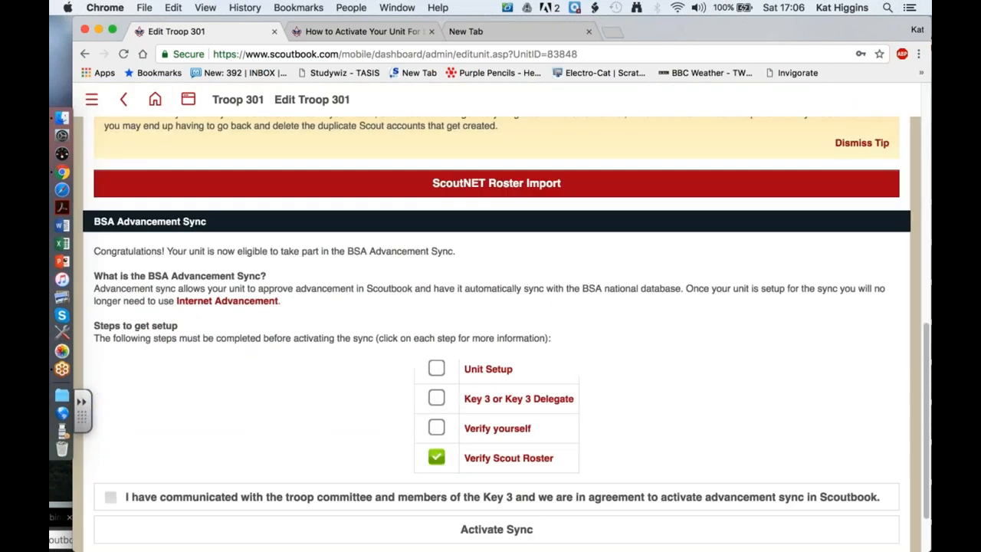
pyautogui.scroll(-2, 496, 330)
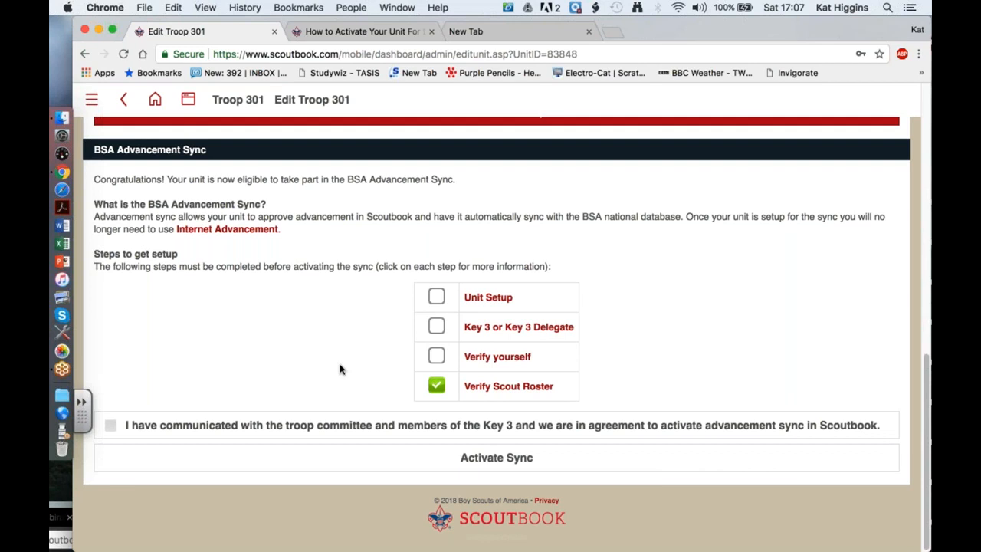
pyautogui.scroll(2, 341, 369)
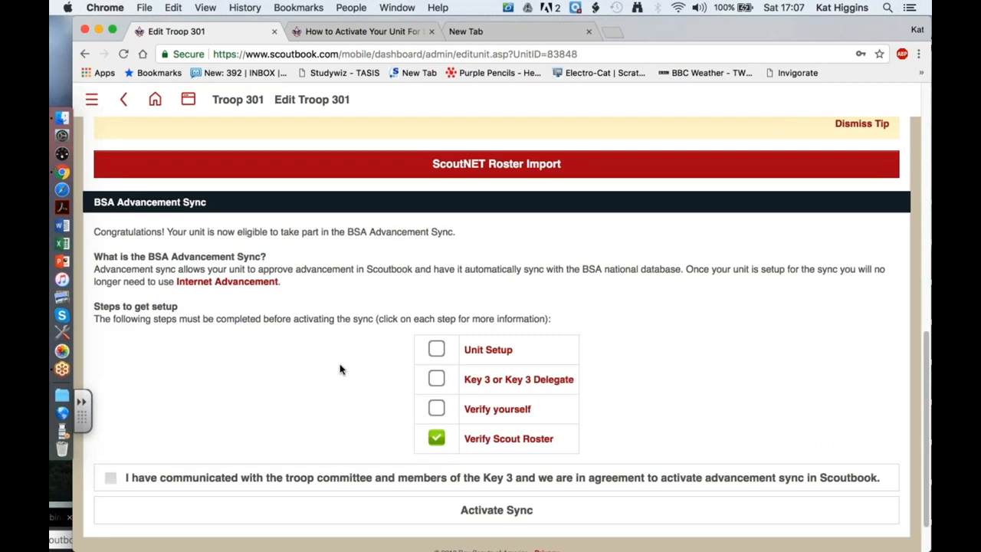
pyautogui.scroll(-2, 341, 369)
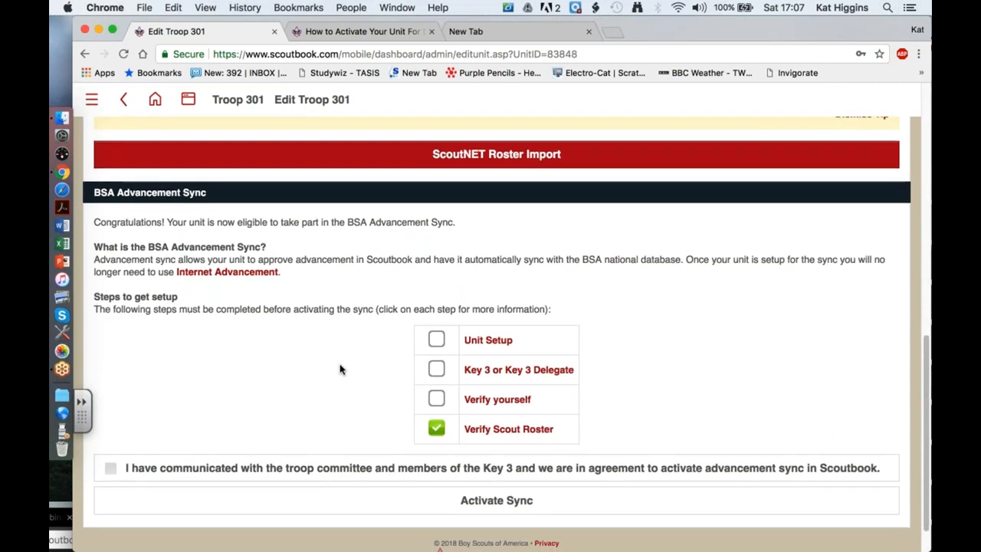
pyautogui.scroll(8, 341, 370)
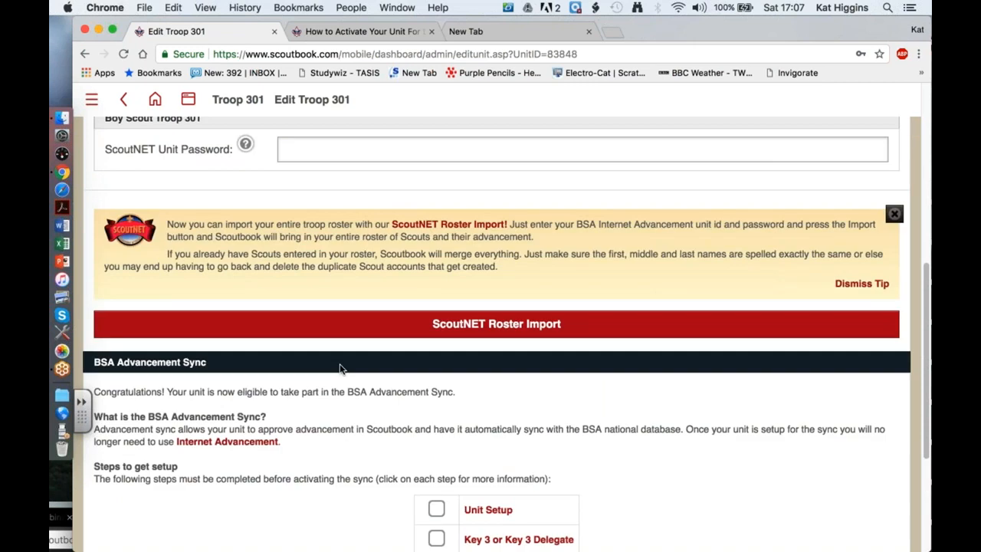
pyautogui.scroll(8, 341, 369)
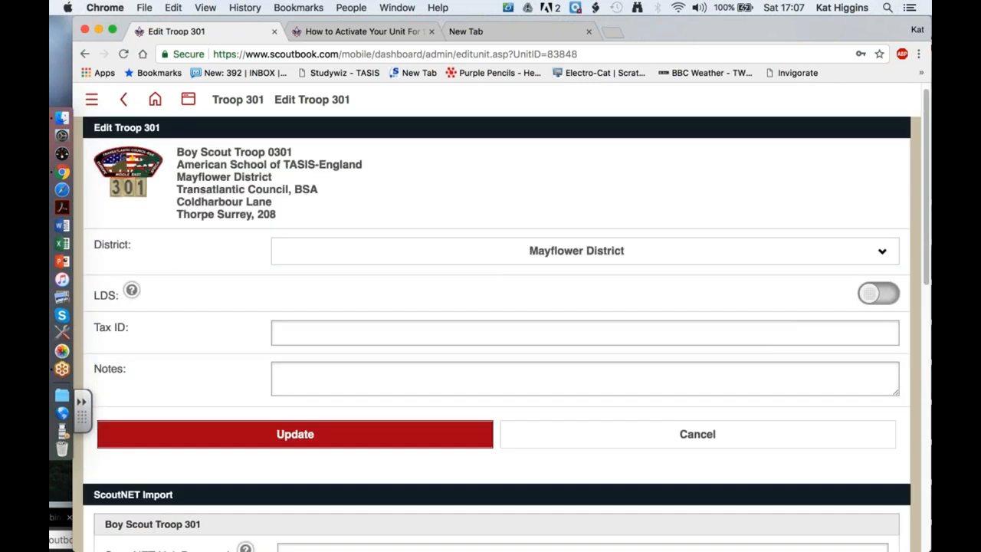
pyautogui.scroll(-6, 341, 370)
pyautogui.scroll(-10, 341, 369)
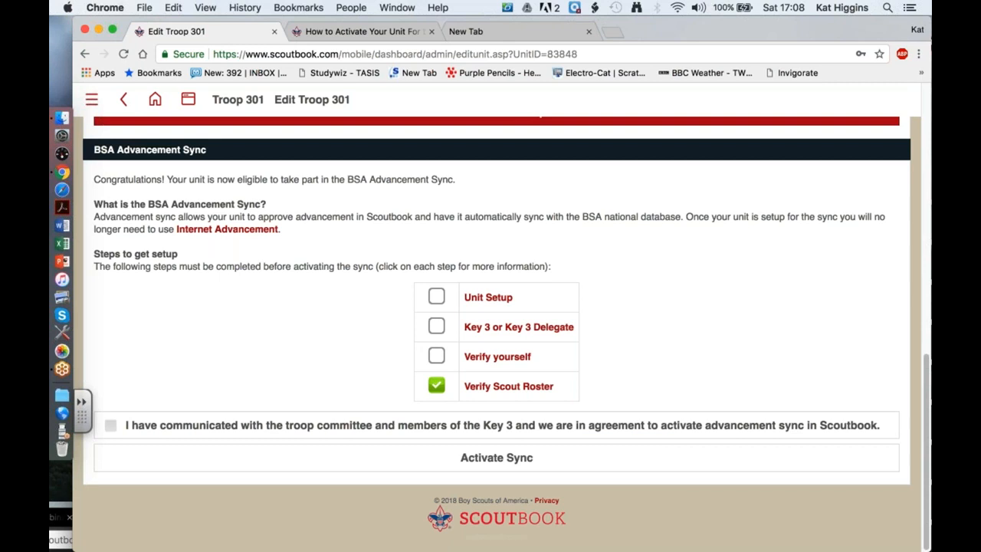
pyautogui.scroll(1, 497, 334)
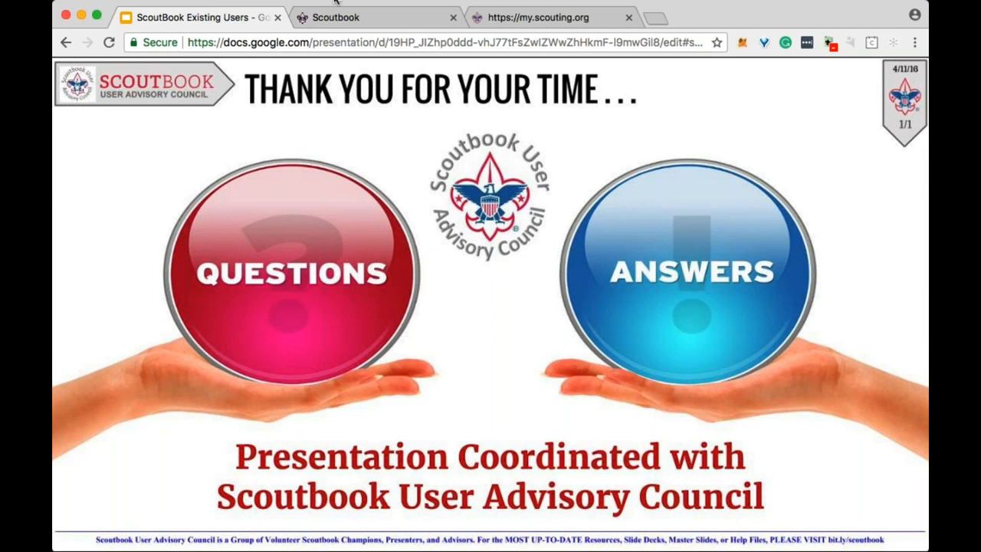
pyautogui.click(358, 17)
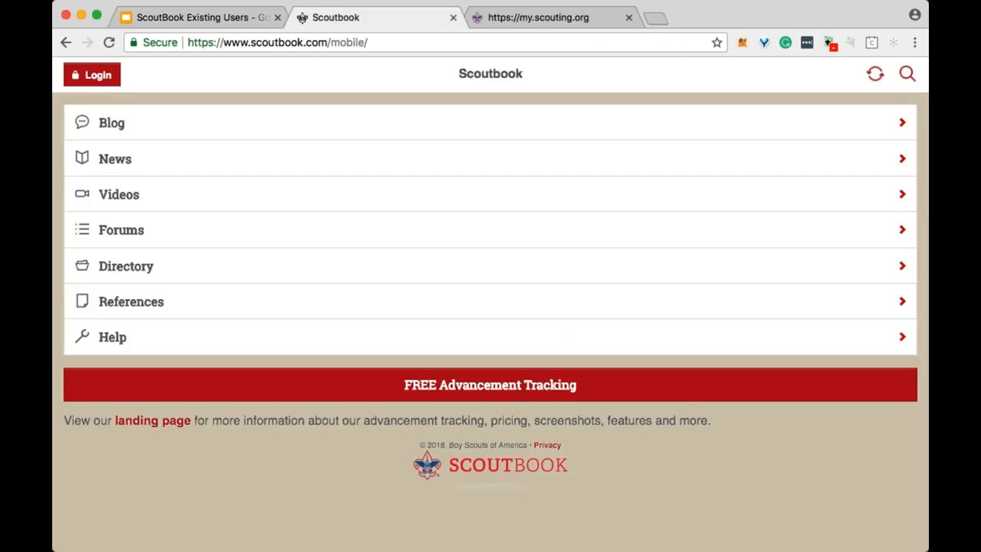
pyautogui.click(542, 19)
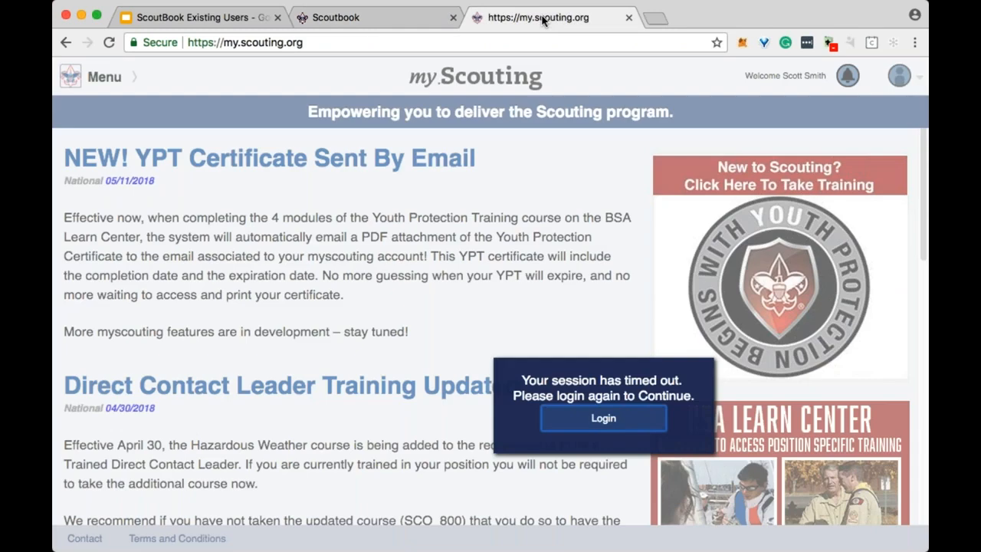
pyautogui.click(605, 420)
pyautogui.click(325, 17)
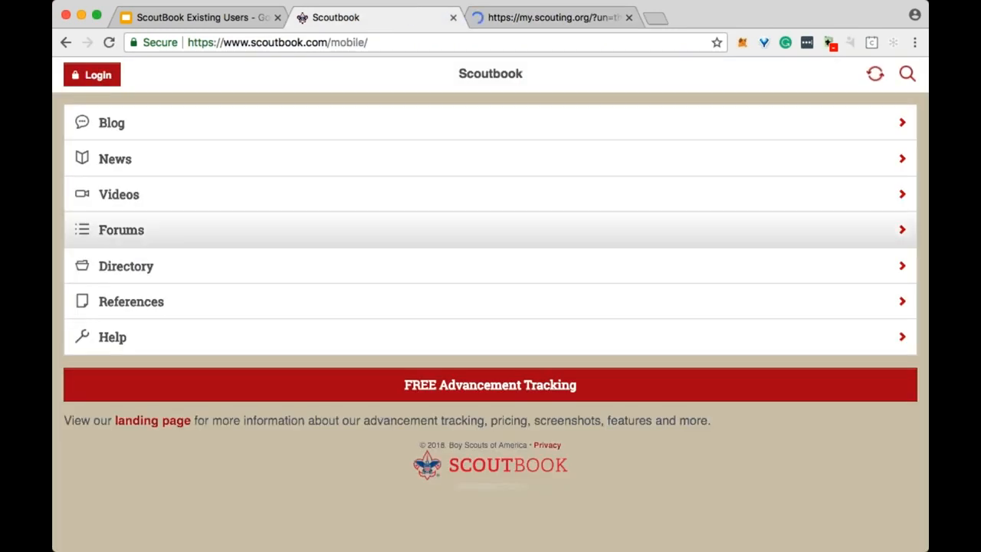
pyautogui.click(235, 25)
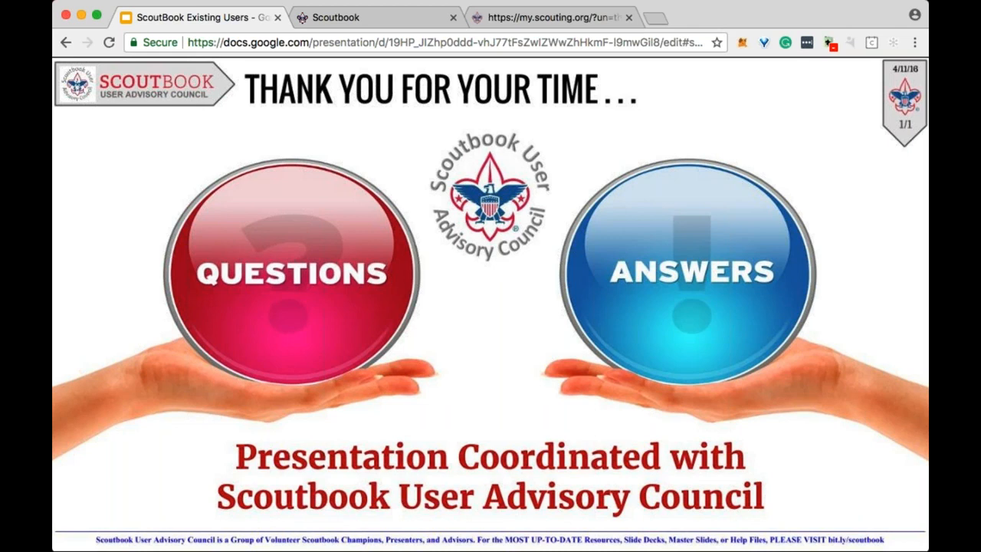
# Switch from the Google Slides presentation back to the Scoutbook site in Chrome.
pyautogui.click(373, 22)
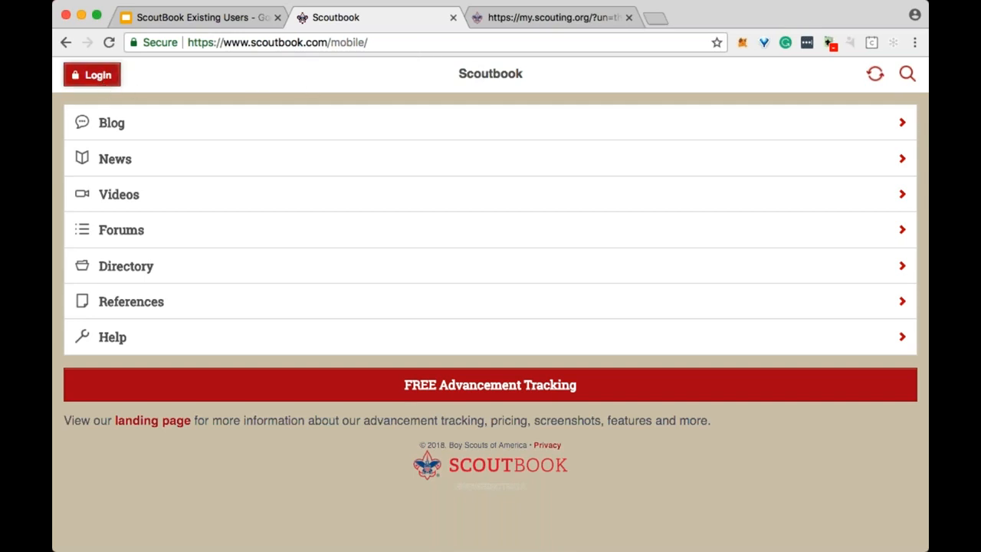
# Log in to Scoutbook with the saved email and the account password.
pyautogui.click(486, 209)
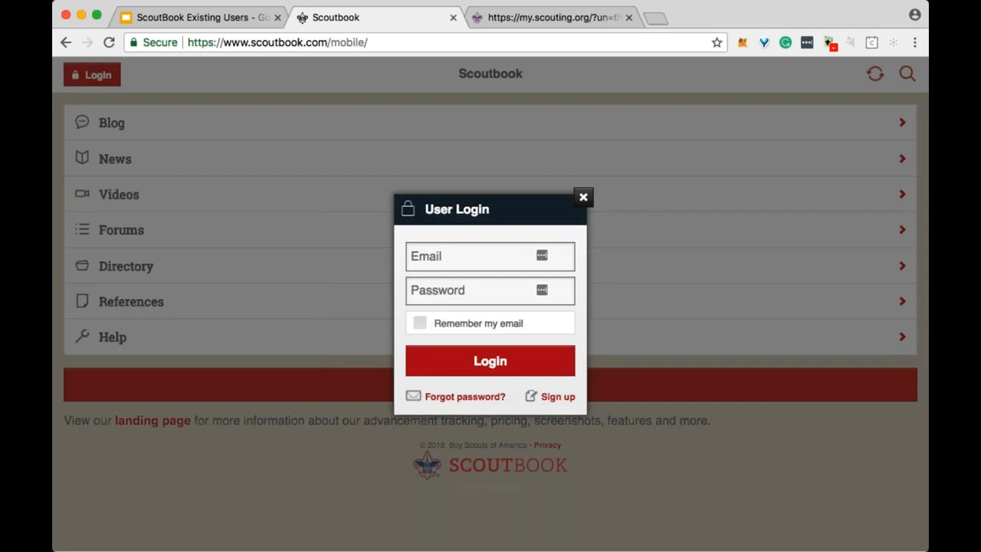
pyautogui.click(467, 260)
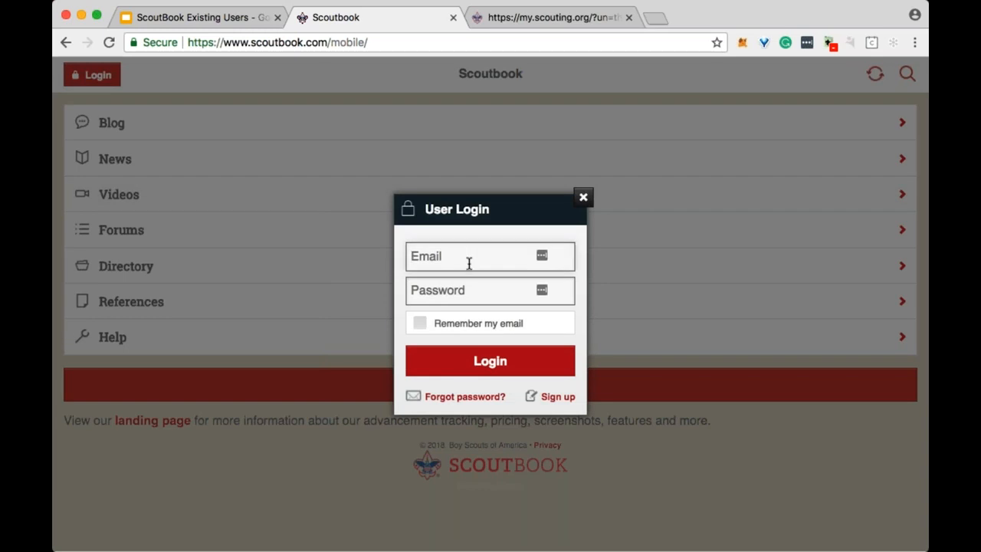
pyautogui.click(475, 295)
pyautogui.click(449, 295)
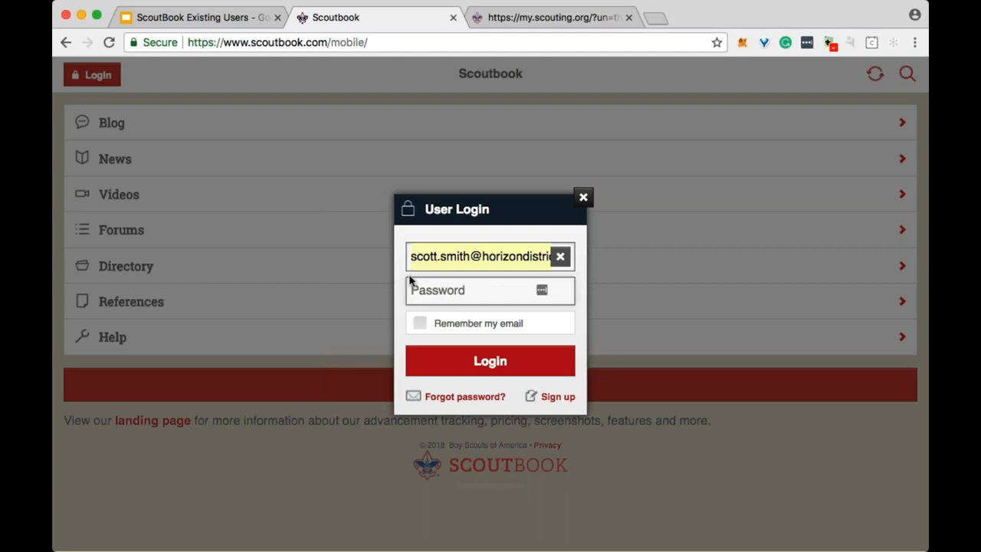
pyautogui.write('•••••••••')
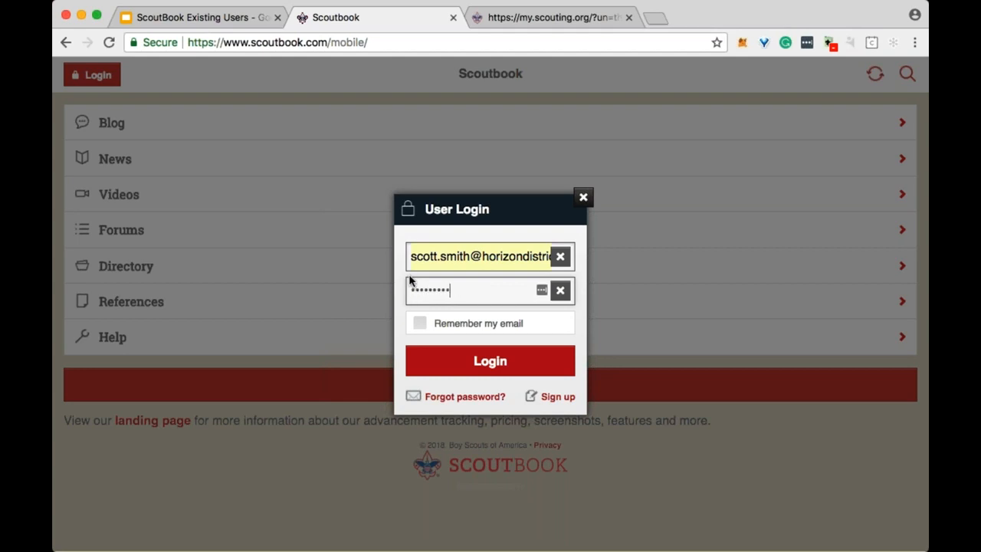
pyautogui.press('Return')
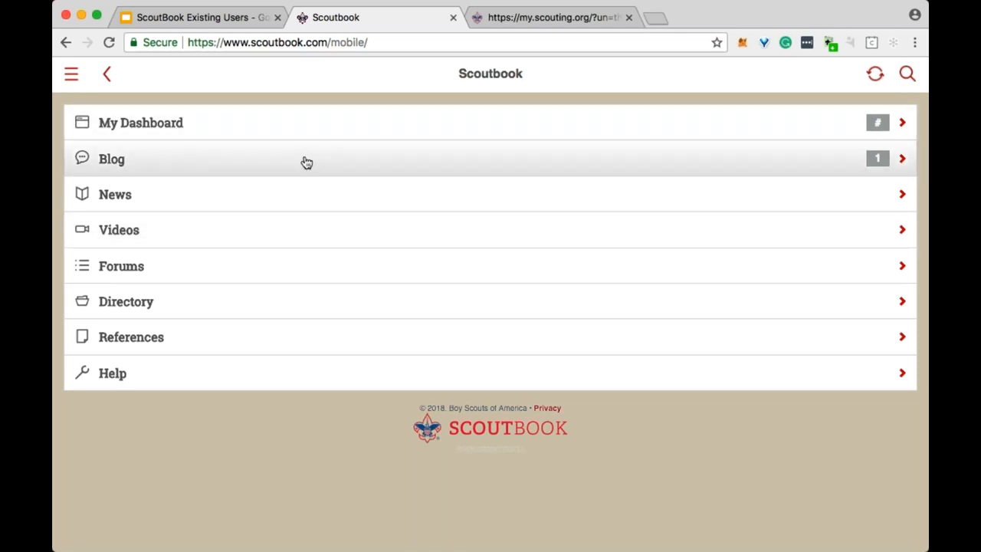
# Visit the Scoutbook Blog, return to the main menu, and open My Dashboard.
pyautogui.click(306, 161)
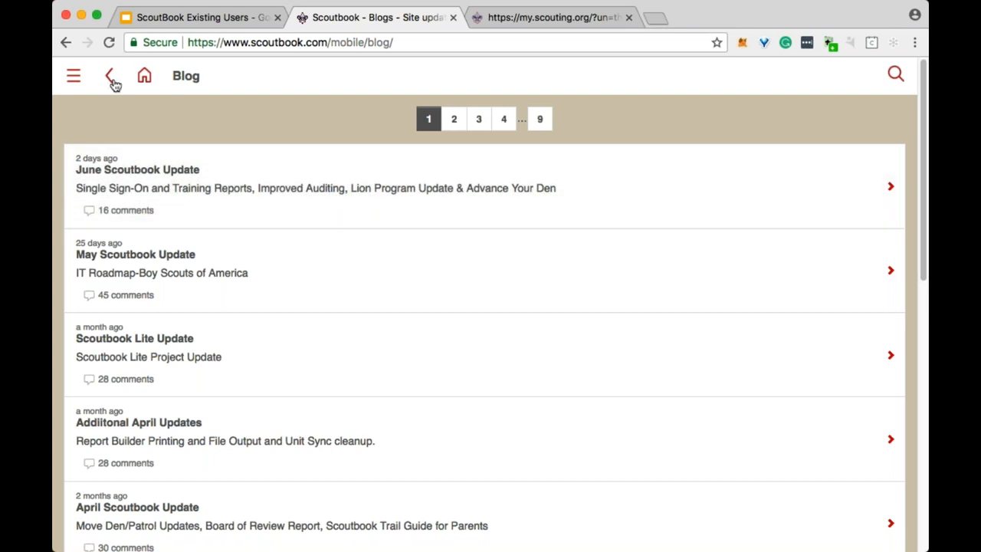
pyautogui.click(144, 79)
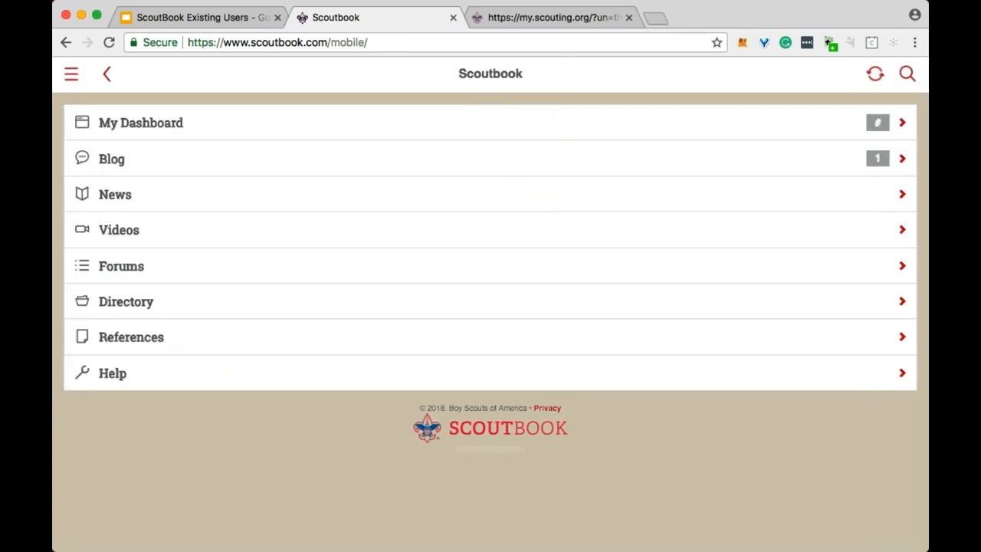
pyautogui.click(296, 133)
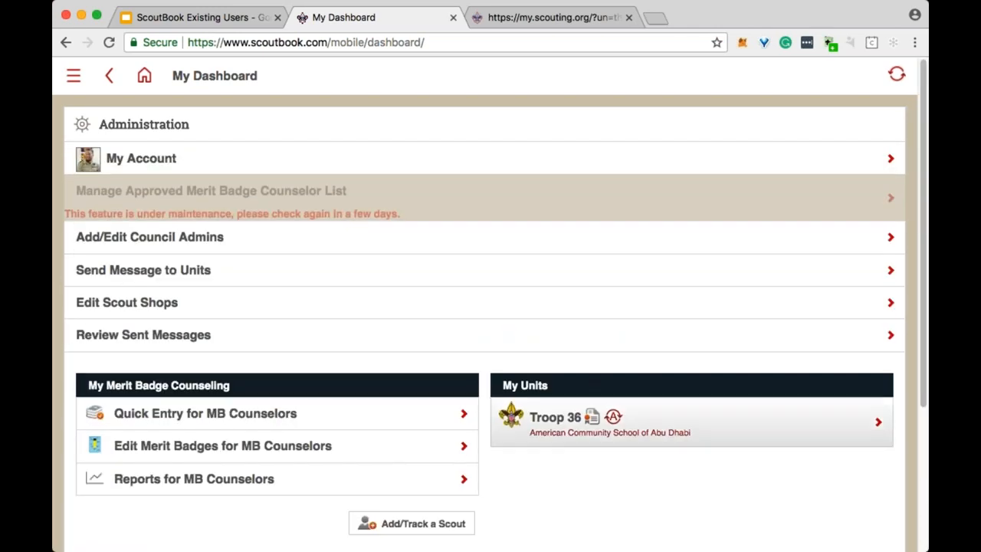
# Open the Troop 36 unit page and look over its patrols and troop options.
pyautogui.click(596, 419)
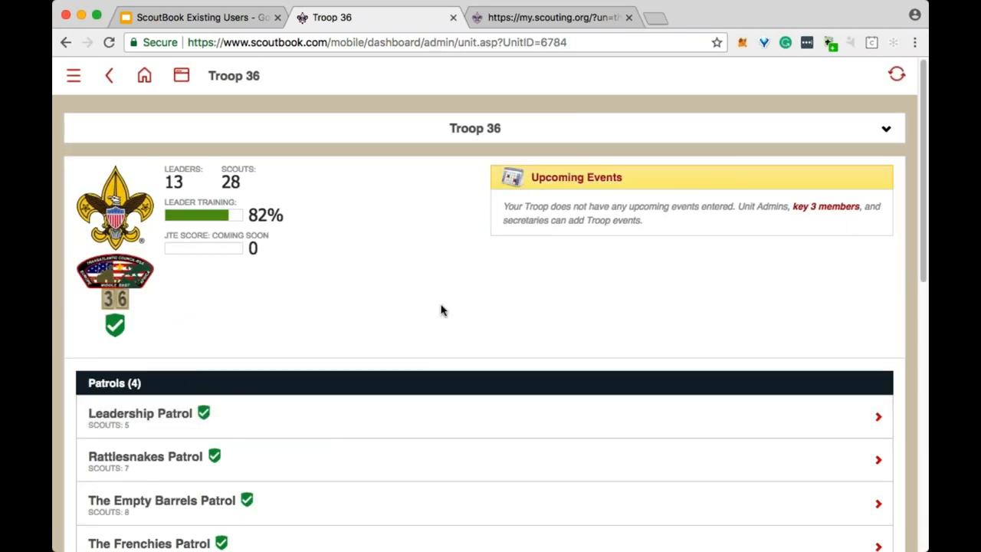
pyautogui.scroll(-3, 442, 309)
pyautogui.scroll(-2, 442, 295)
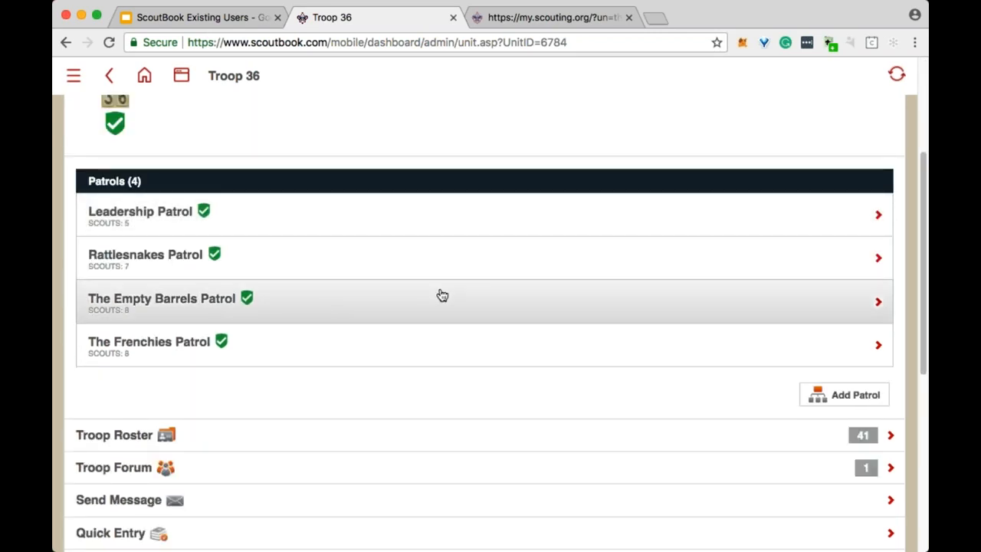
pyautogui.scroll(5, 452, 306)
pyautogui.scroll(-2, 462, 317)
pyautogui.scroll(-5, 505, 353)
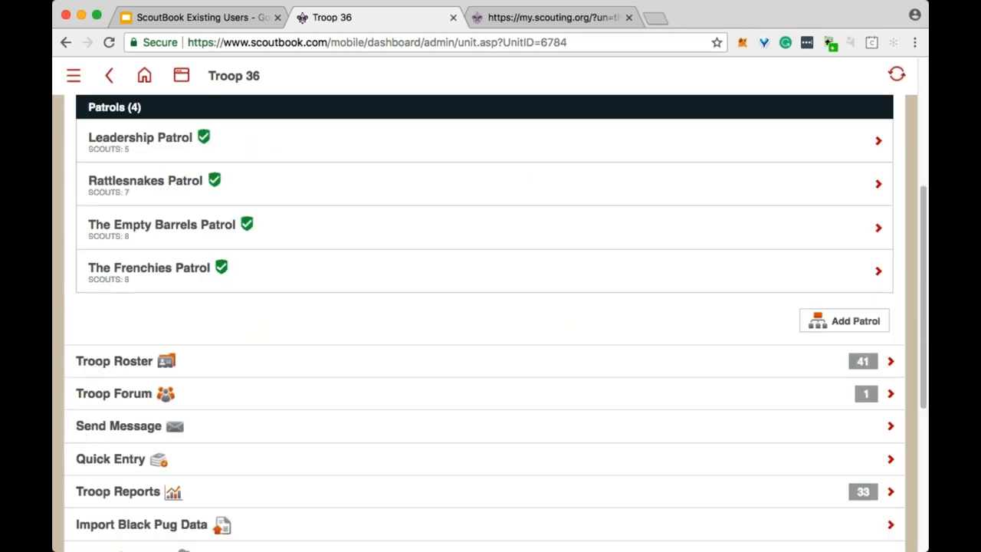
pyautogui.scroll(-3, 311, 247)
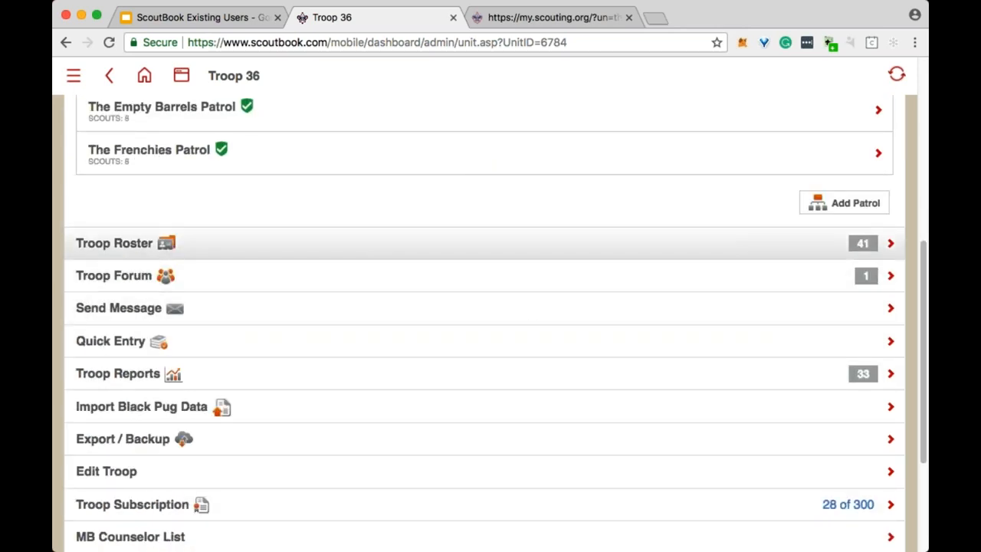
# Visit the Troop 36 forum, then go back and open Send Message.
pyautogui.click(426, 291)
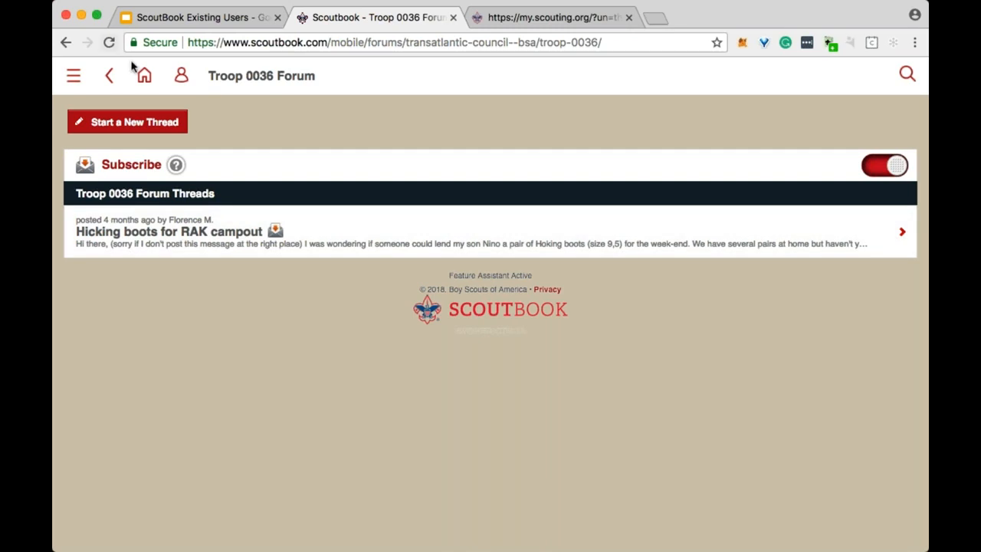
pyautogui.click(108, 76)
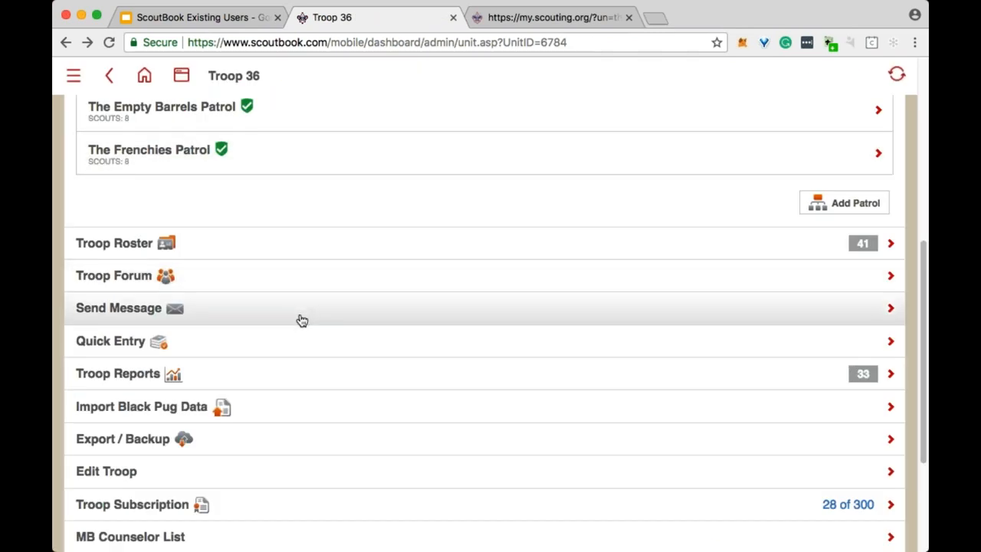
pyautogui.click(302, 321)
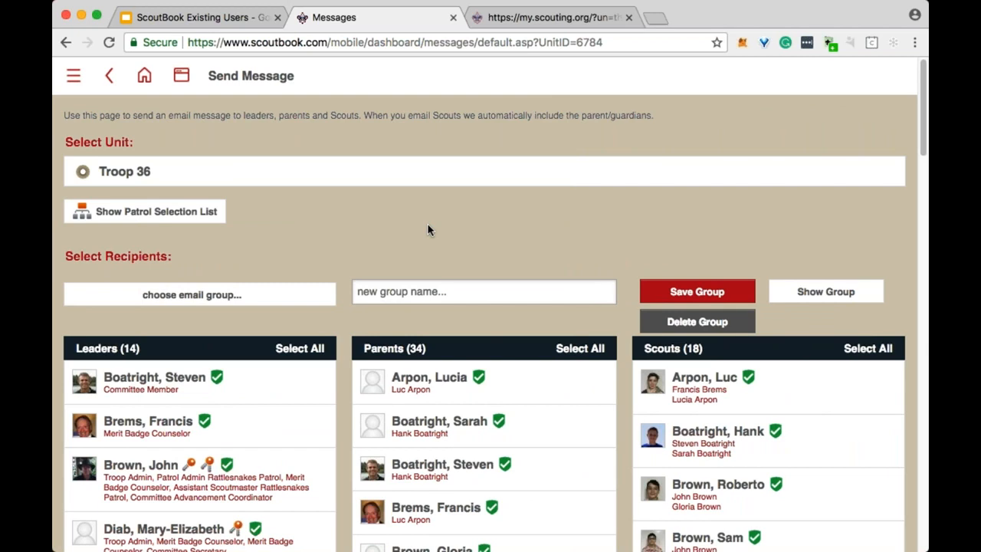
# Review the Leaders, Parents and Scouts recipient lists, then return to the top of the form.
pyautogui.scroll(-5, 437, 225)
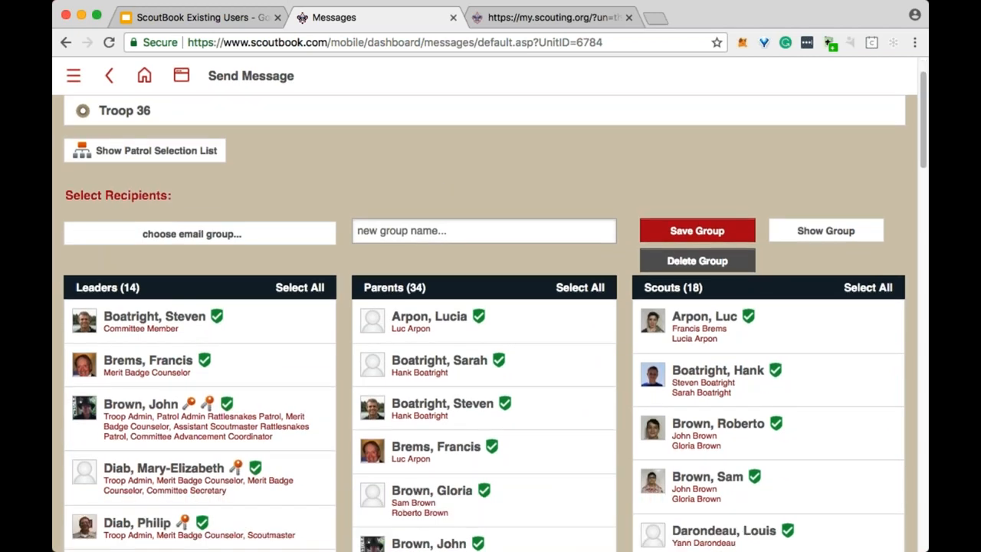
pyautogui.scroll(-17, 740, 335)
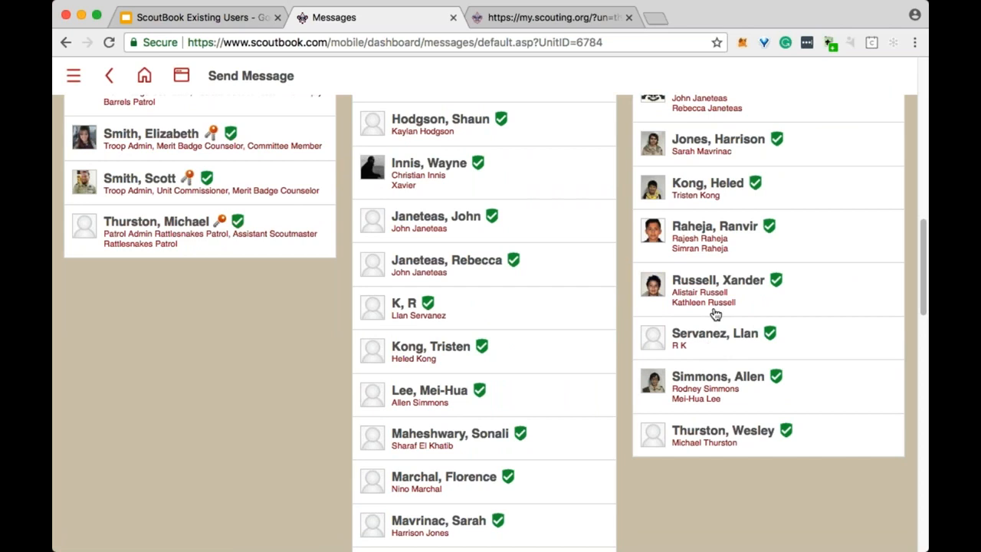
pyautogui.scroll(1, 753, 326)
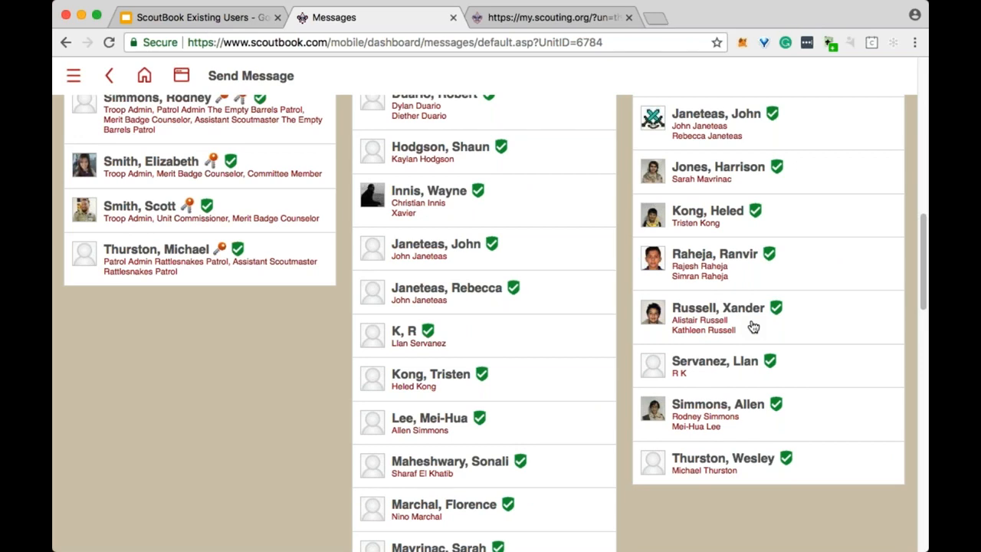
pyautogui.scroll(5, 754, 326)
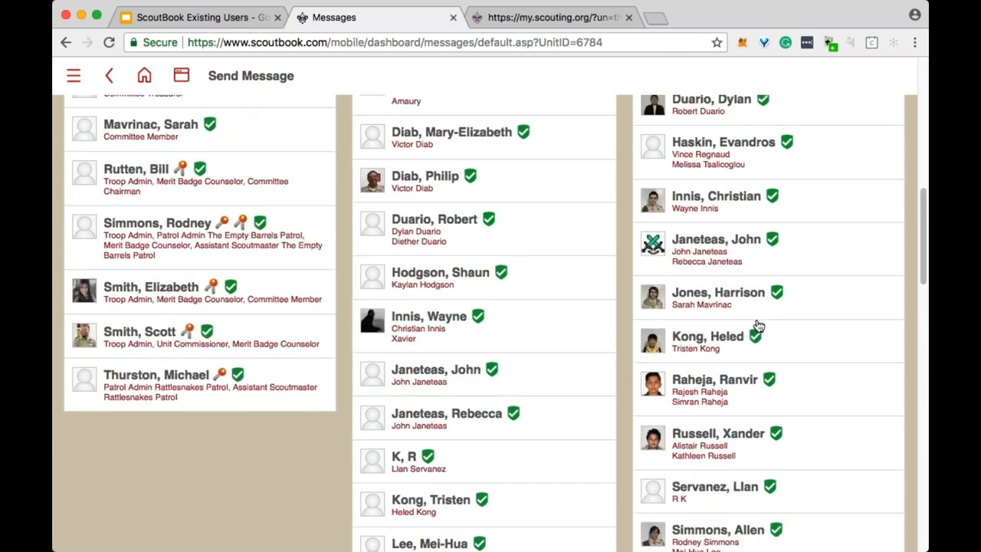
pyautogui.scroll(7, 758, 326)
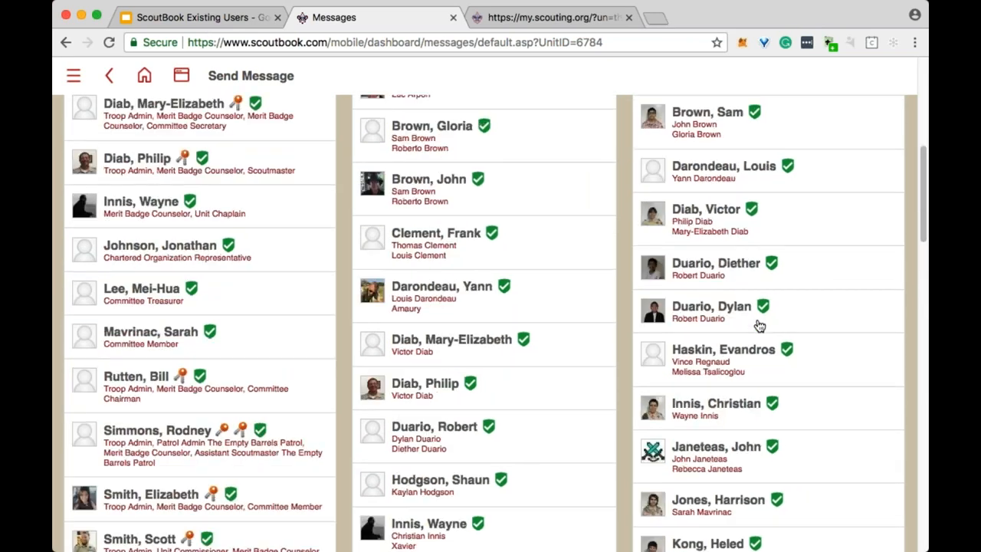
pyautogui.scroll(4, 759, 326)
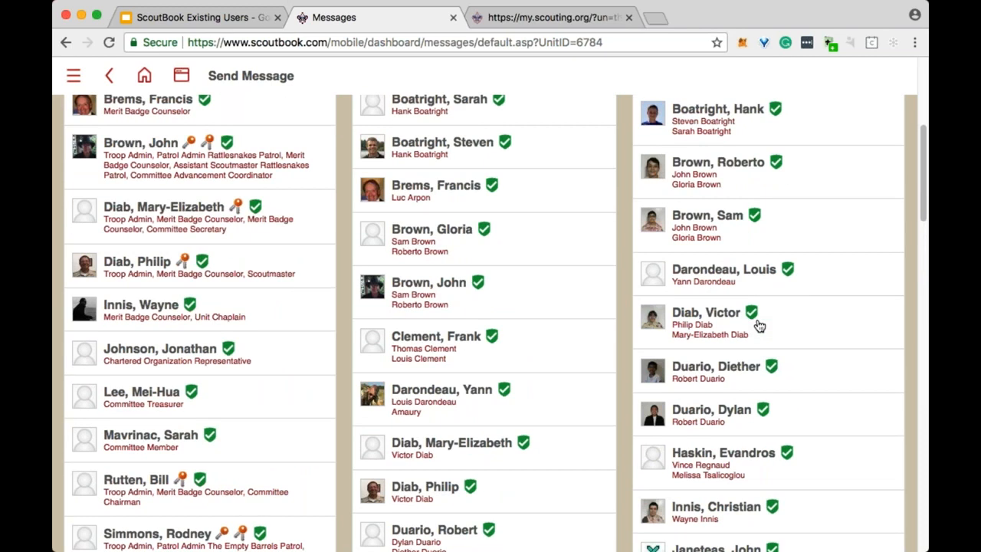
pyautogui.scroll(10, 759, 327)
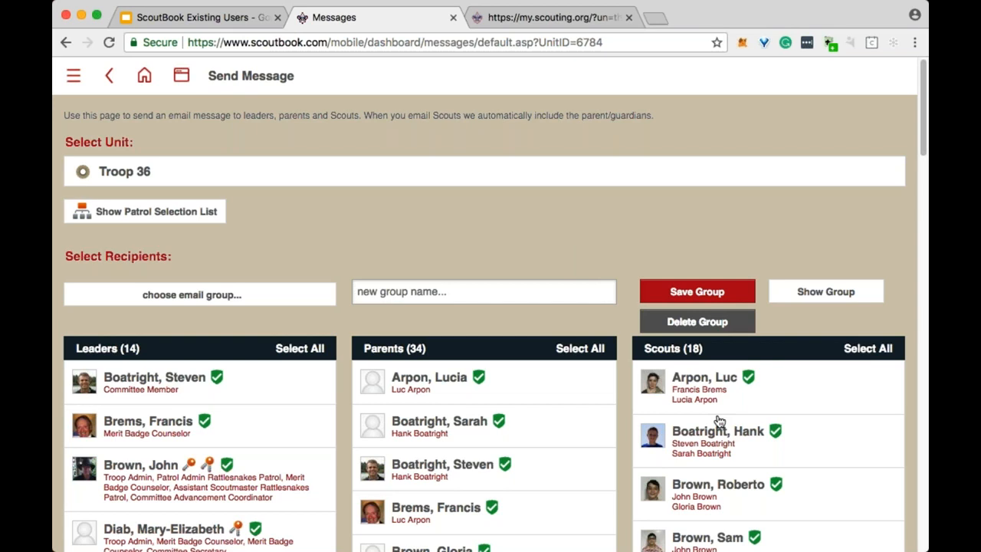
# Use Select All for the Leaders, Scouts and Parents columns of Troop 36.
pyautogui.click(309, 351)
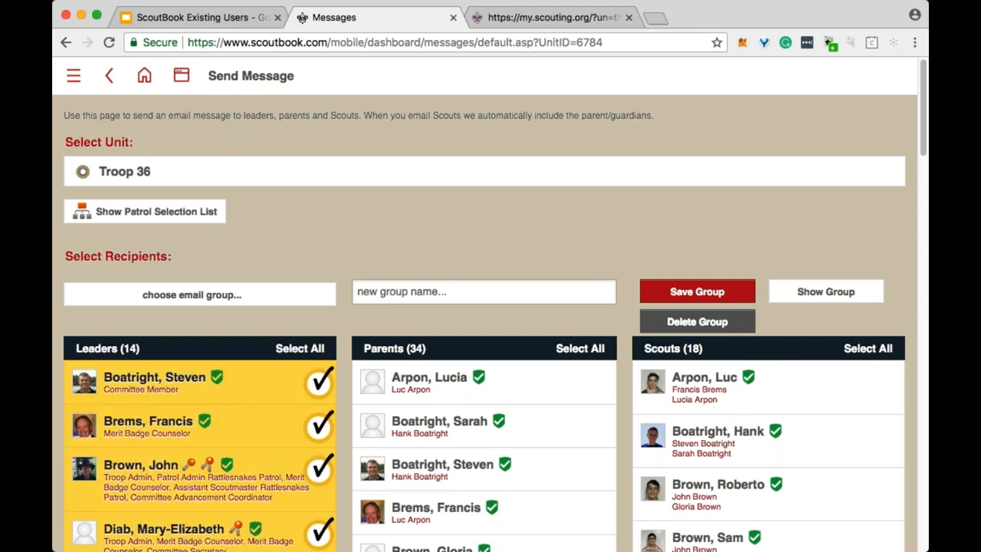
pyautogui.click(868, 347)
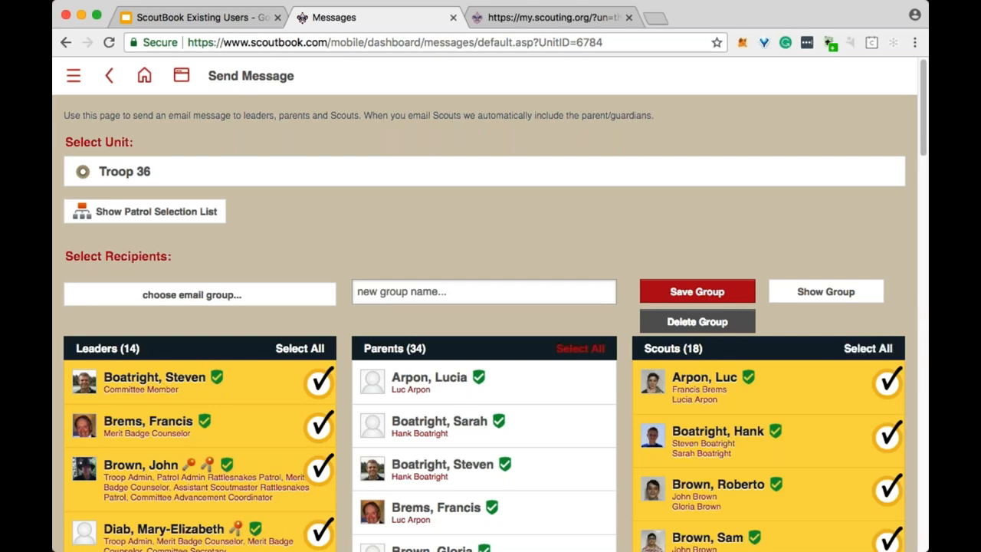
pyautogui.click(580, 347)
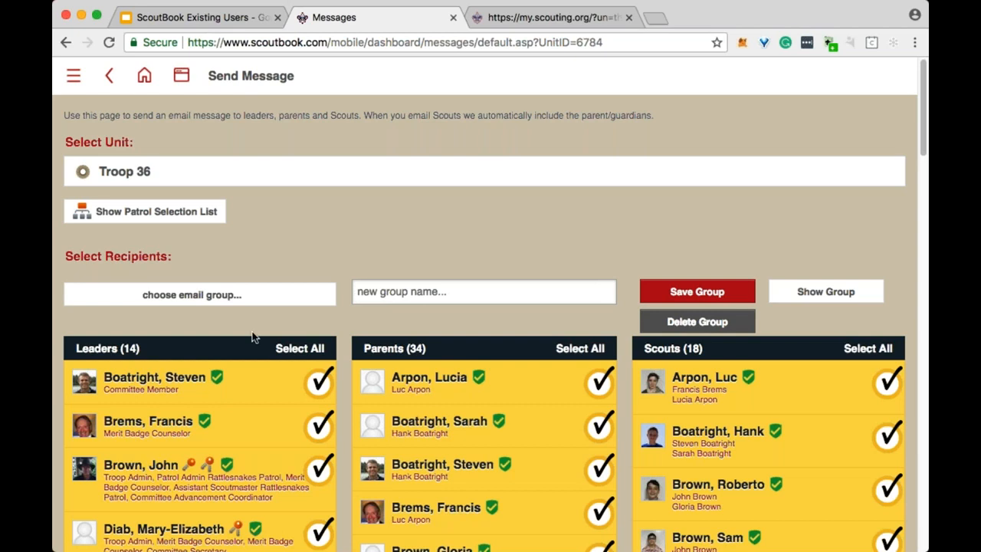
pyautogui.scroll(-20, 485, 238)
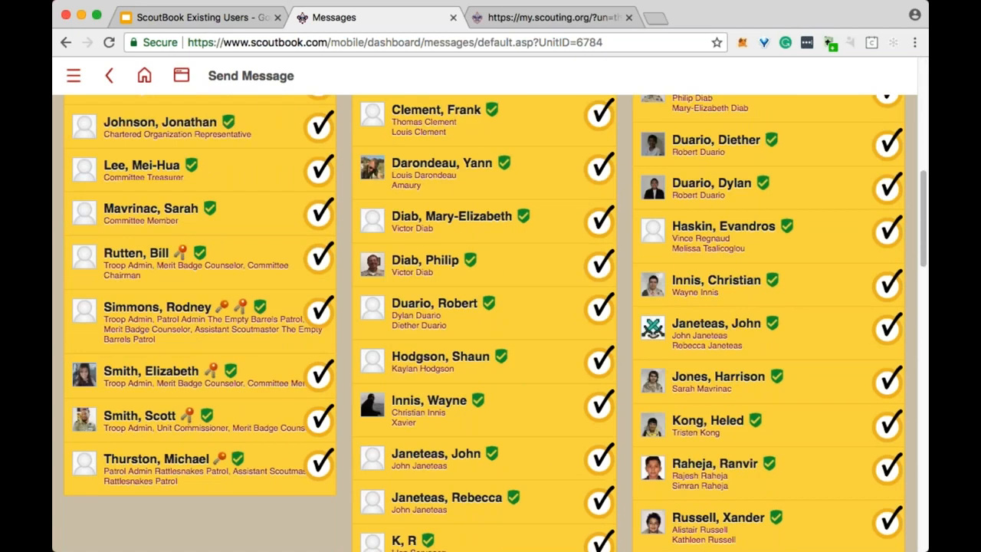
pyautogui.scroll(3, 485, 321)
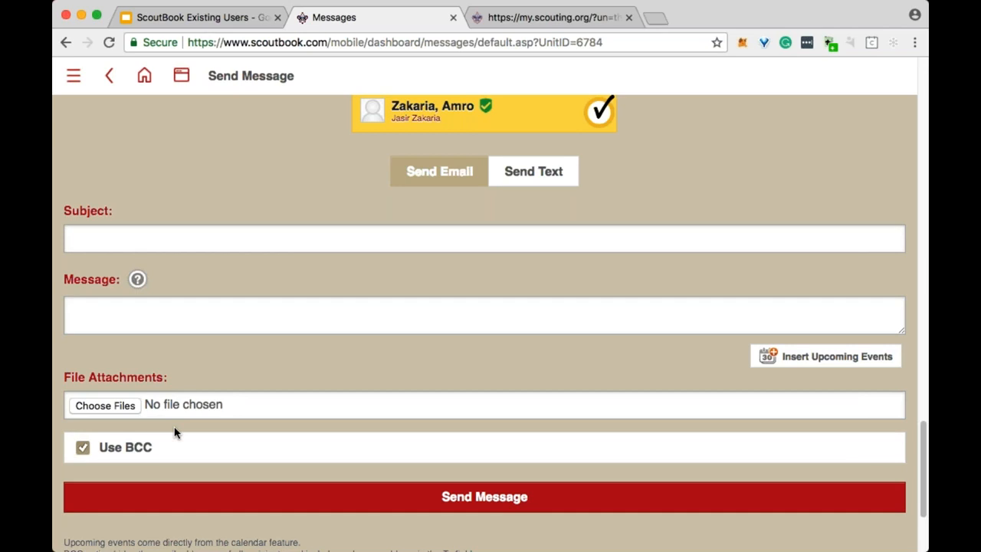
# Keep blind-copying on and fill the subject with 'Campout UPDATE!'.
pyautogui.click(134, 448)
pyautogui.click(135, 452)
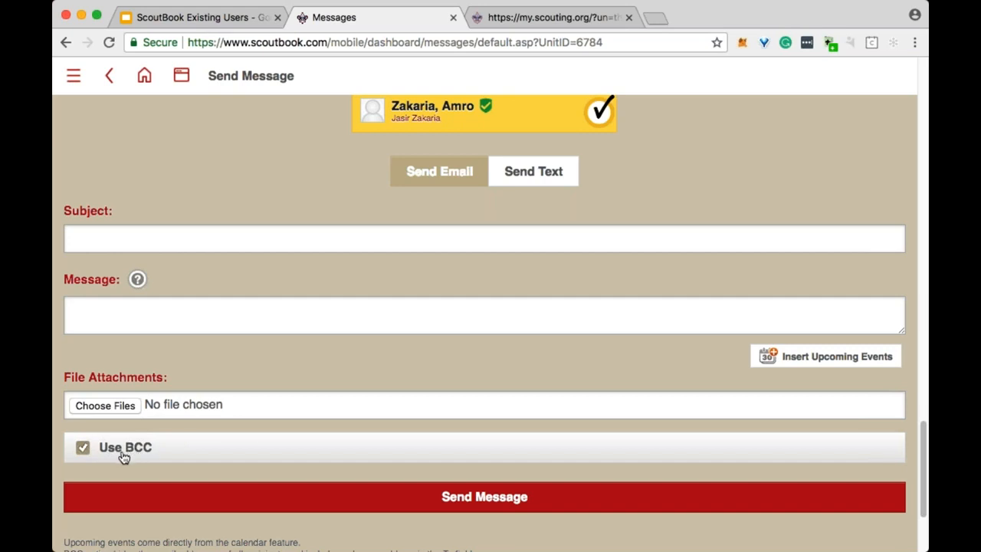
pyautogui.click(176, 245)
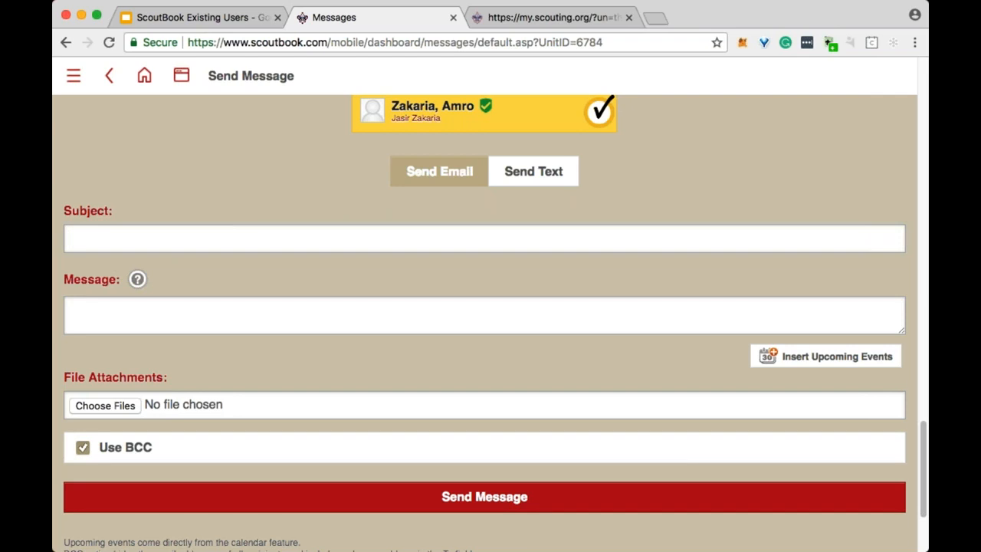
pyautogui.click(179, 300)
# Write the message body 'test message', a blank line, then 'it was fun!'.
pyautogui.click(192, 323)
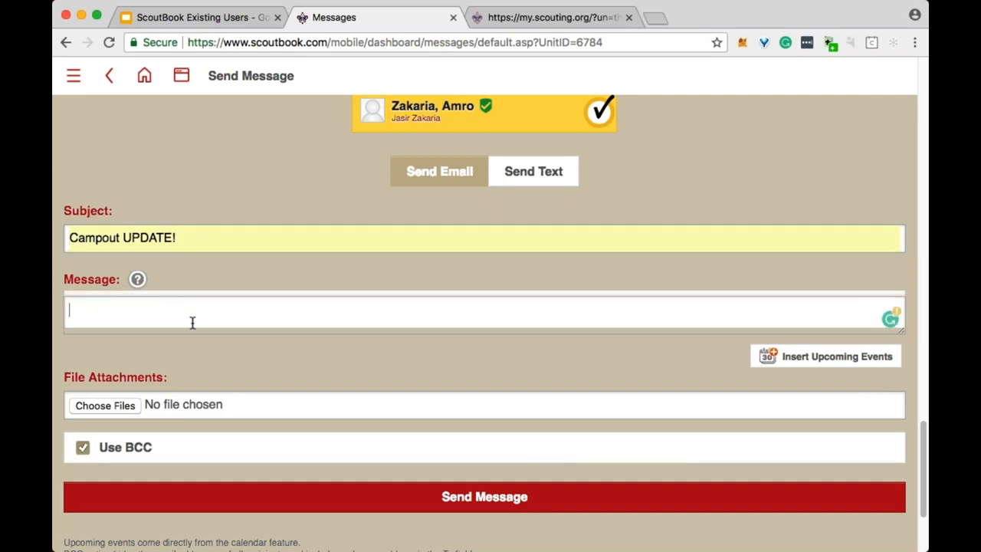
pyautogui.write('test message')
pyautogui.press('Return')
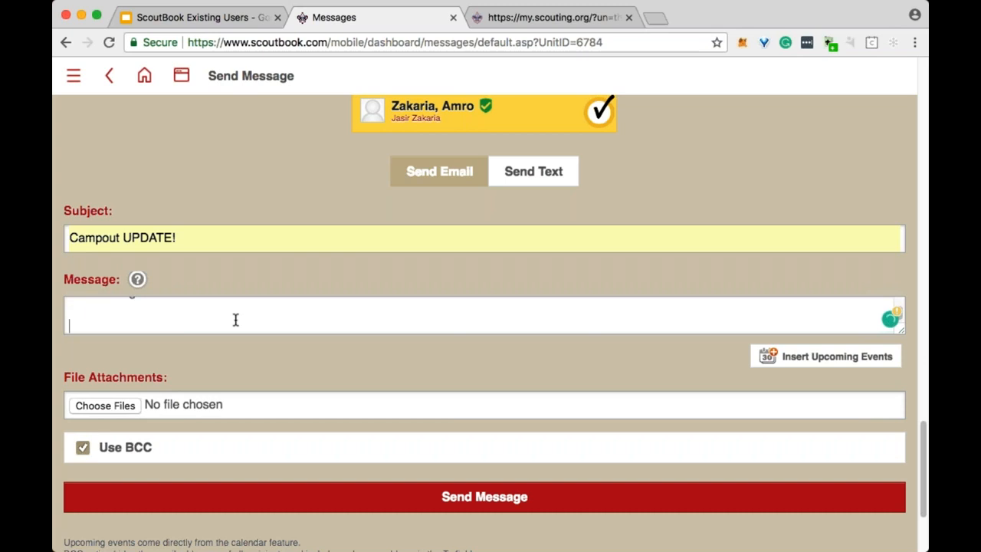
pyautogui.press('Return')
pyautogui.write('it was fun!')
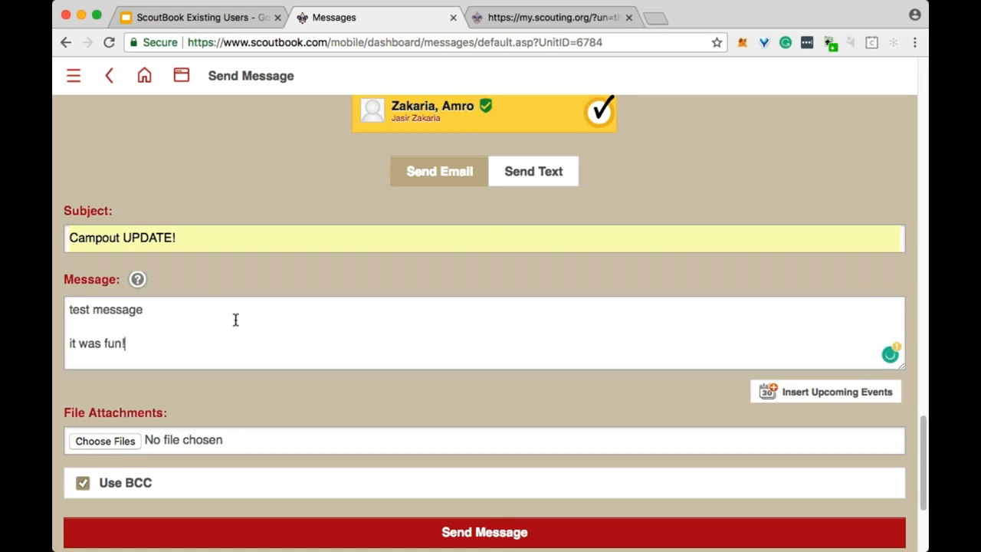
pyautogui.scroll(-2, 246, 317)
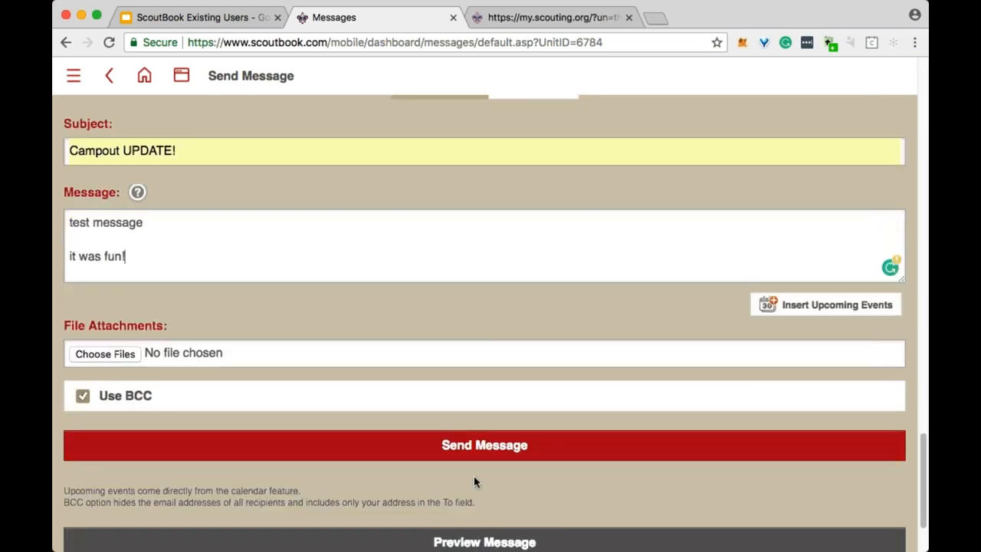
pyautogui.scroll(2, 484, 448)
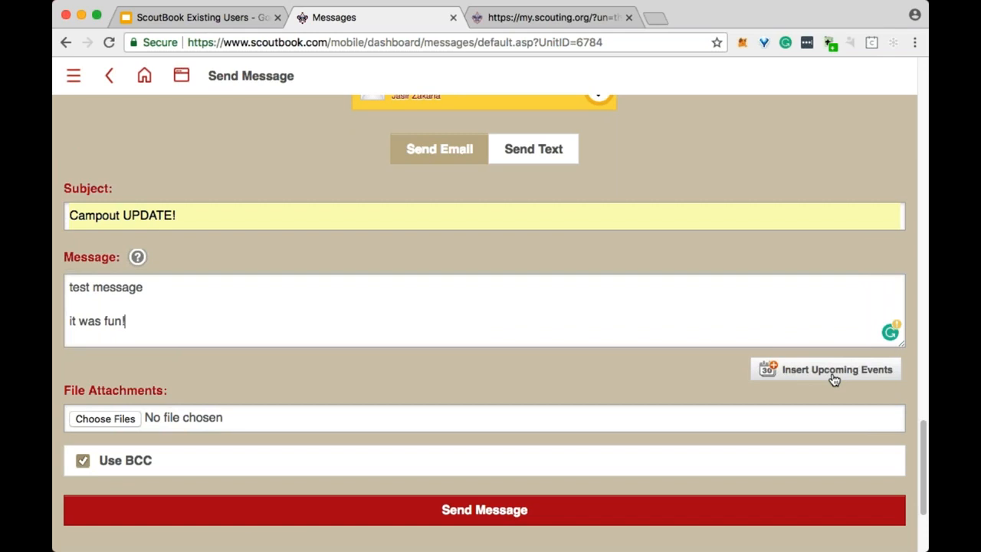
pyautogui.click(827, 375)
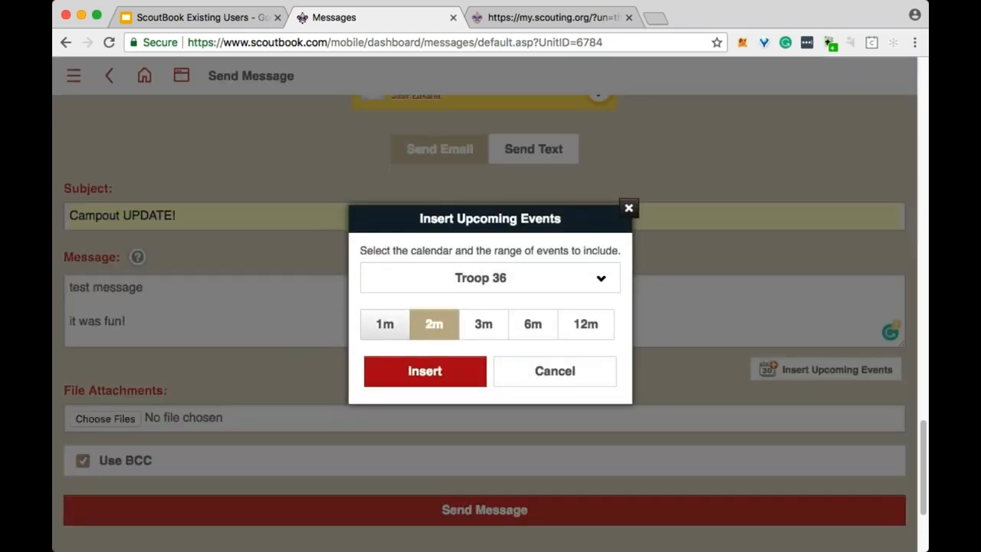
pyautogui.click(528, 330)
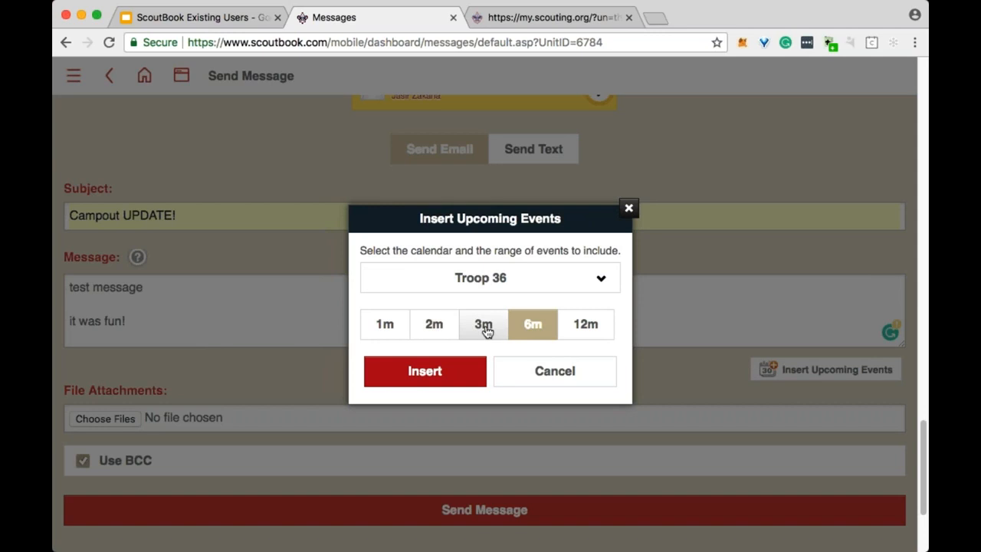
pyautogui.click(423, 374)
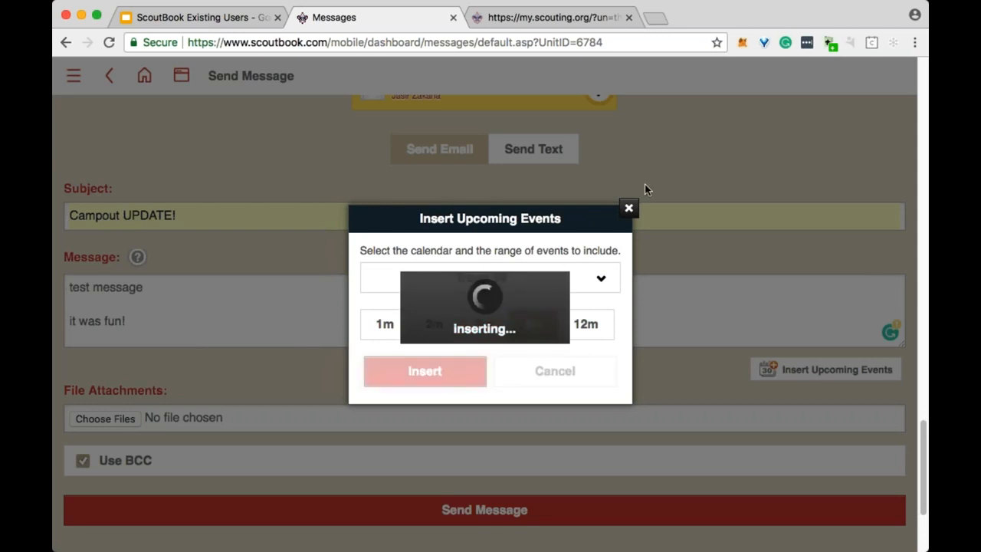
pyautogui.click(628, 208)
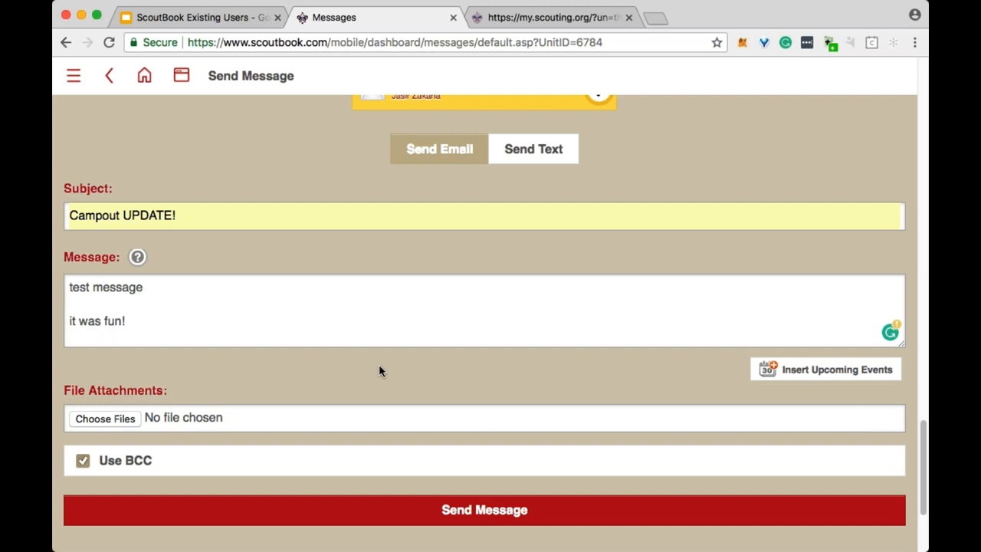
pyautogui.scroll(10, 378, 364)
pyautogui.scroll(10, 379, 364)
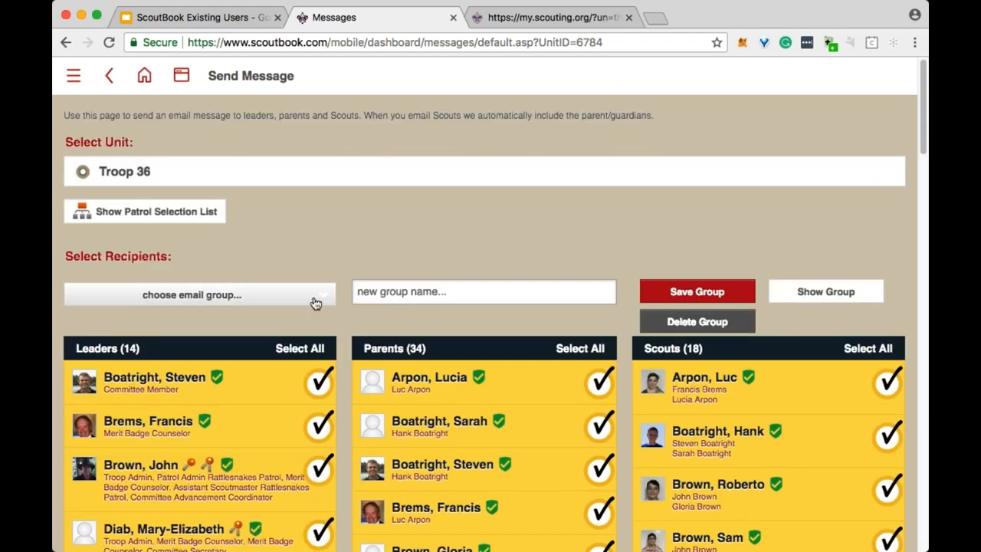
# Show the patrol selection list and tick Troop 36 Leadership Patrol.
pyautogui.click(172, 214)
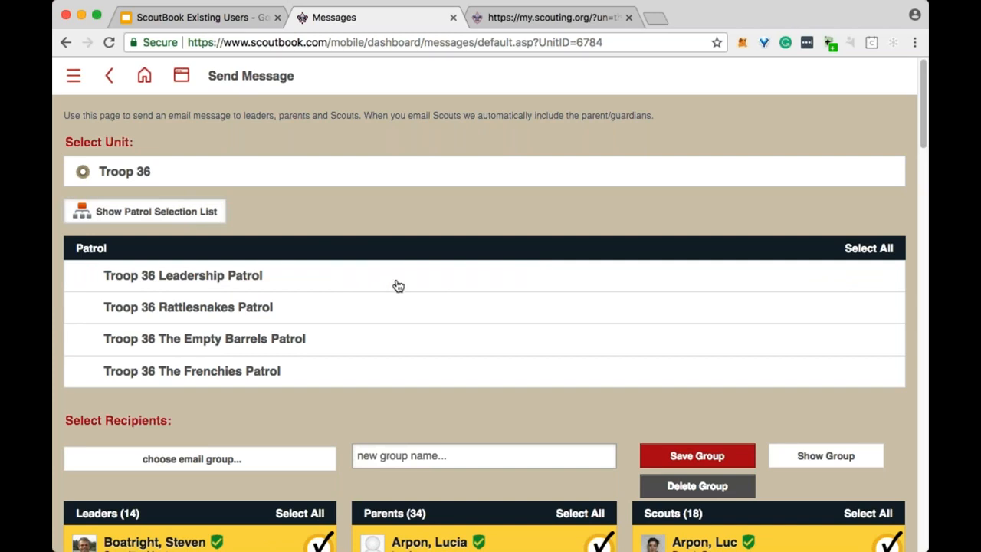
pyautogui.click(309, 280)
pyautogui.scroll(-1, 341, 336)
pyautogui.scroll(-2, 342, 336)
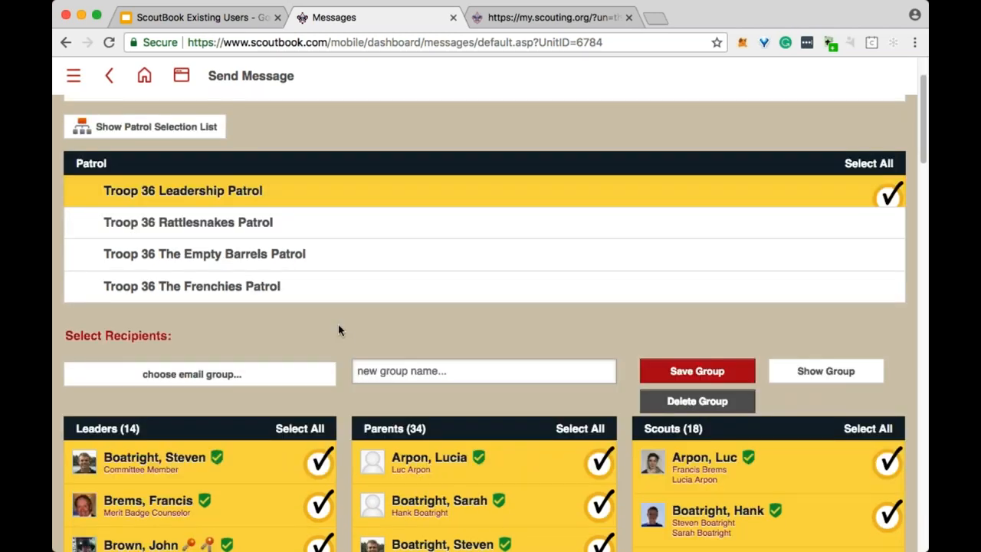
# Clear all parents, leaders and scouts, then re-tick the Leadership Patrol.
pyautogui.click(584, 429)
pyautogui.click(304, 430)
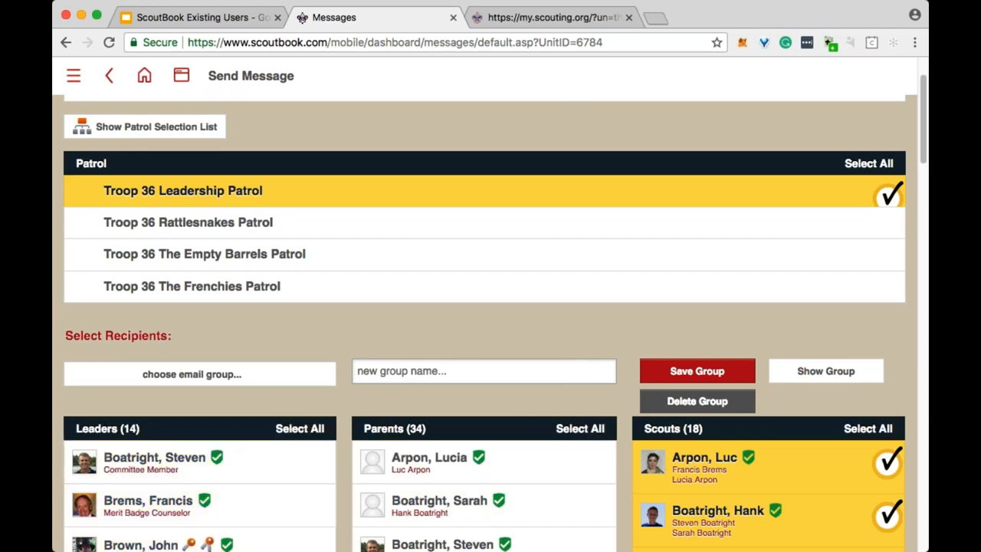
pyautogui.click(868, 429)
pyautogui.click(389, 199)
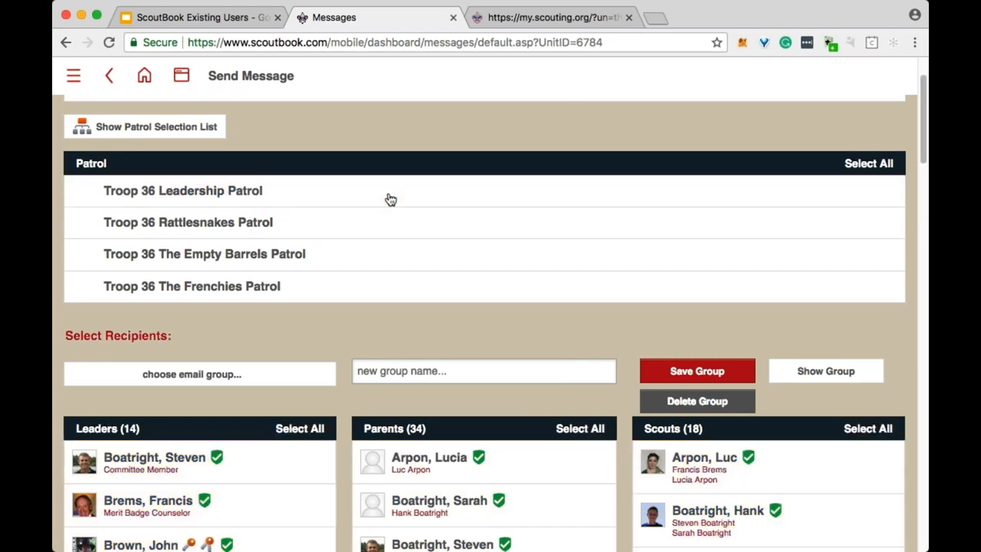
pyautogui.click(390, 199)
# Review the ticked recipients, toggling Select All leaders on and back off.
pyautogui.scroll(-5, 390, 199)
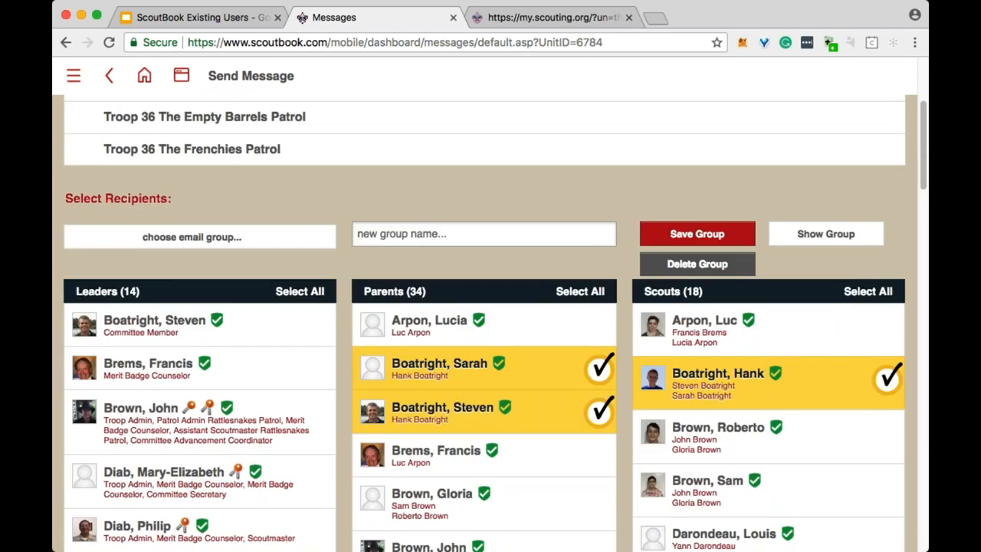
pyautogui.scroll(-2, 622, 365)
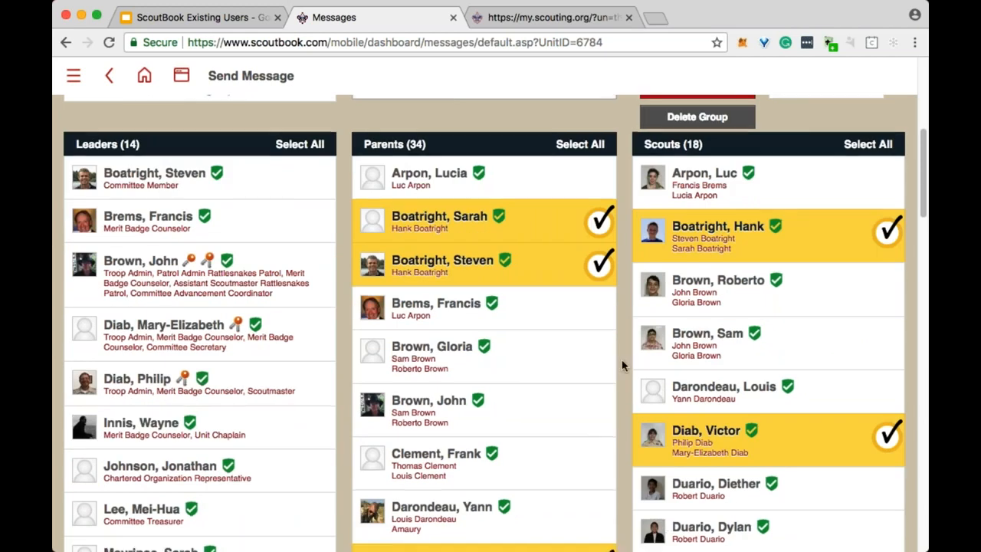
pyautogui.scroll(-8, 581, 519)
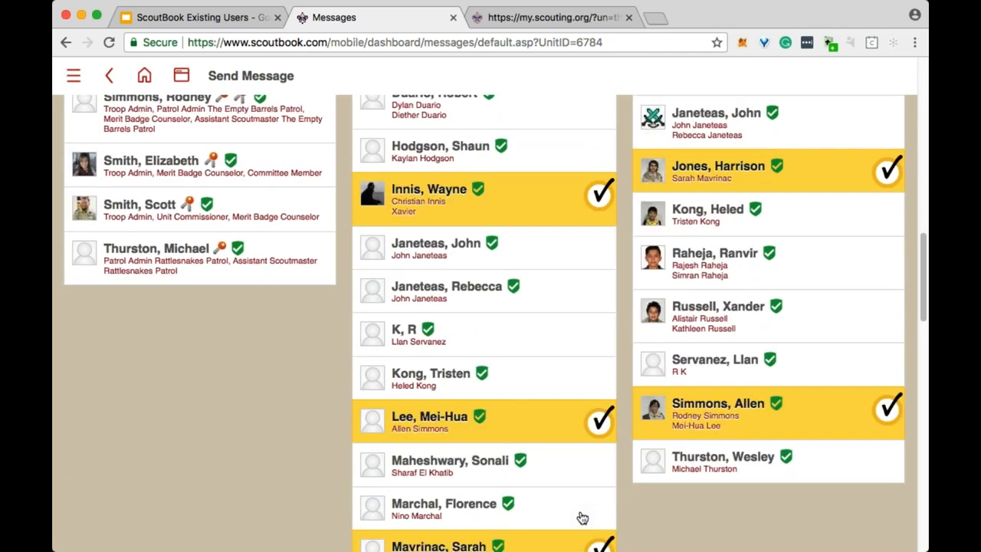
pyautogui.scroll(-2, 508, 373)
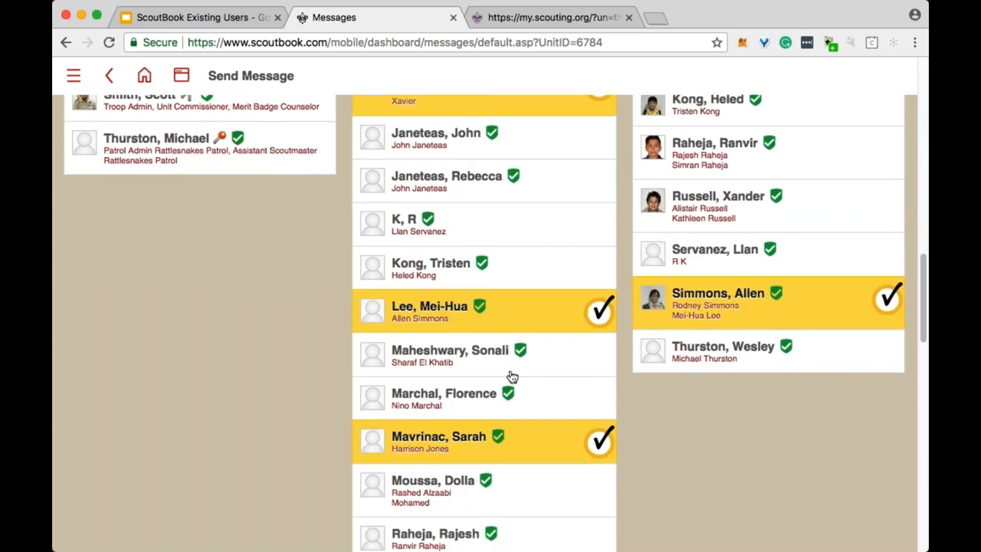
pyautogui.scroll(9, 511, 374)
pyautogui.scroll(6, 512, 379)
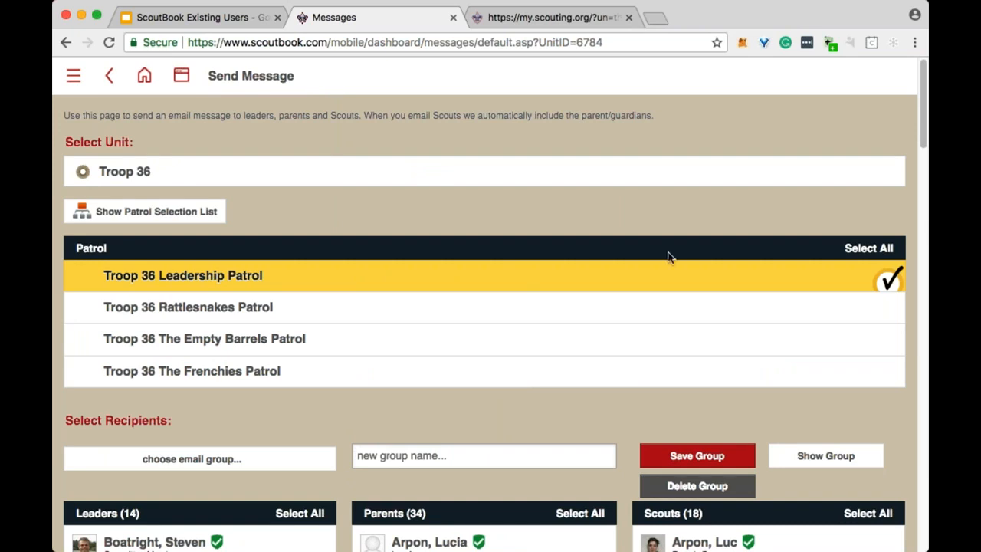
pyautogui.scroll(-3, 659, 283)
pyautogui.scroll(-1, 650, 309)
pyautogui.scroll(-7, 648, 308)
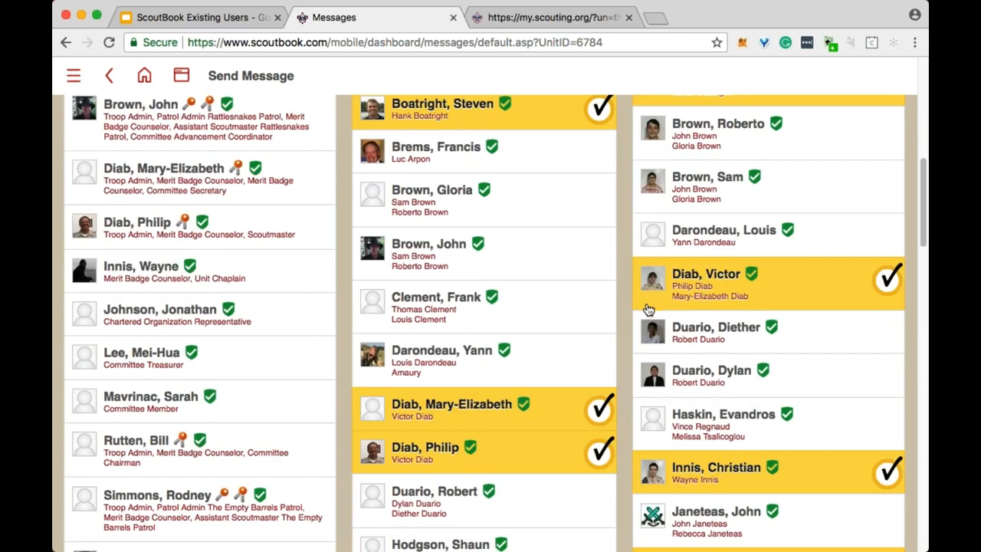
pyautogui.scroll(5, 648, 308)
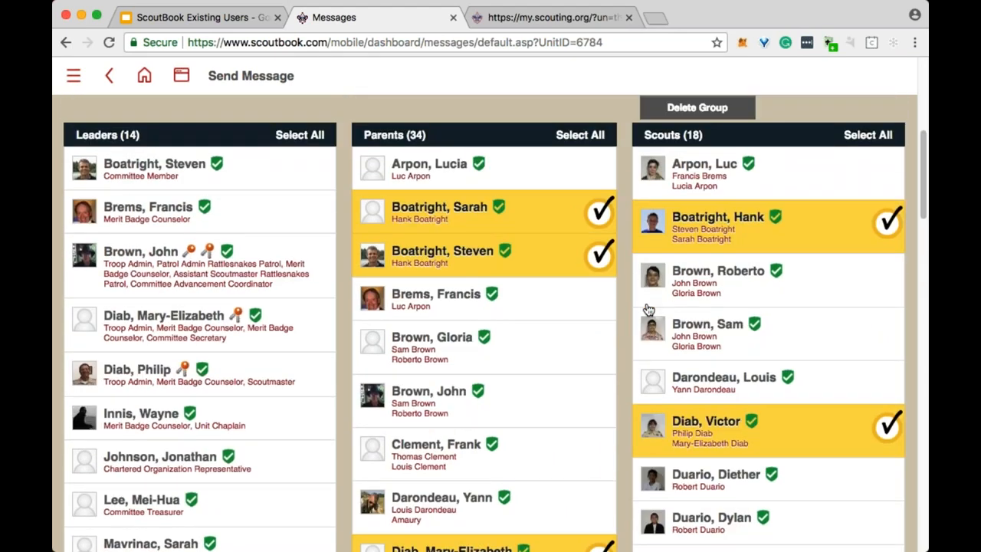
pyautogui.click(300, 134)
pyautogui.click(300, 134)
pyautogui.scroll(4, 300, 135)
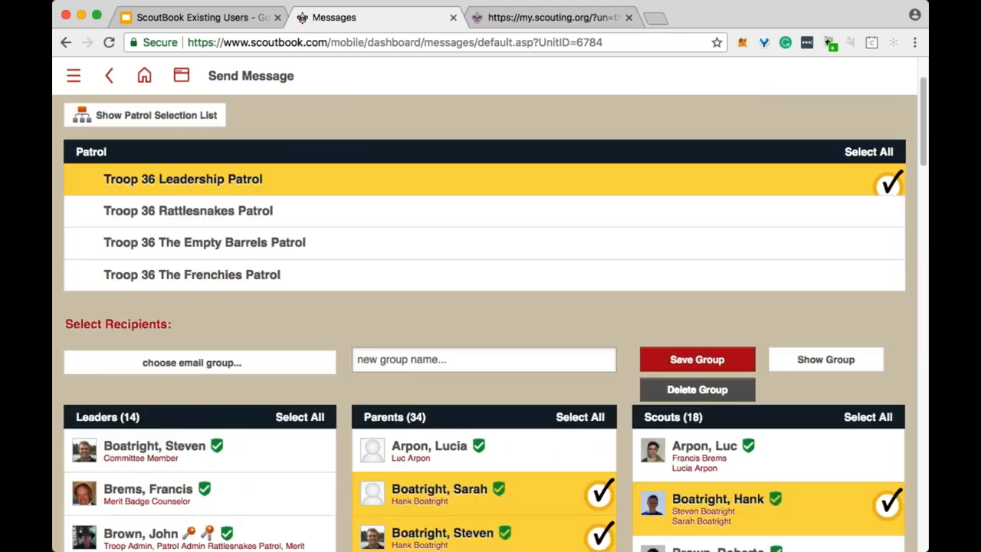
pyautogui.scroll(2, 317, 171)
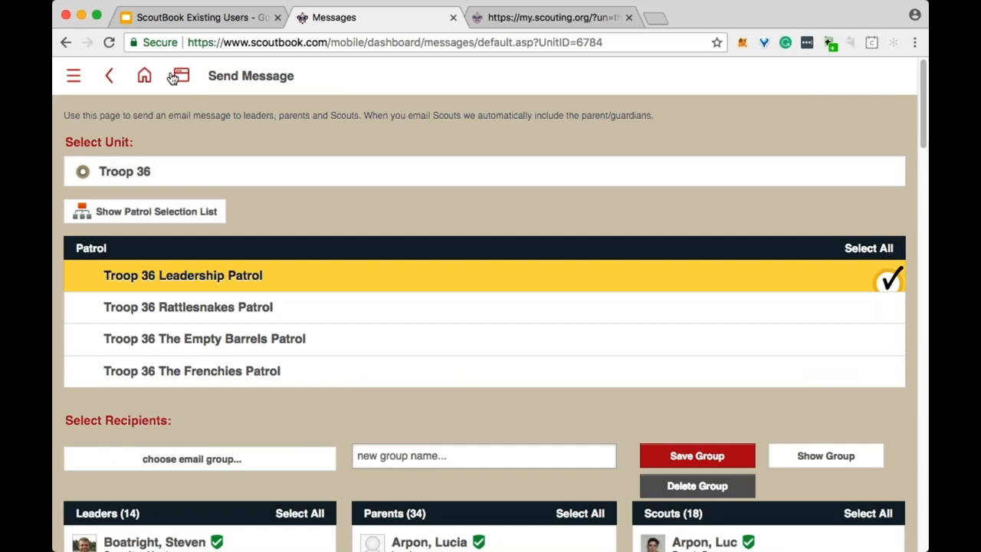
# Go back to the dashboard and open the Troop 36 unit page from My Units.
pyautogui.click(145, 77)
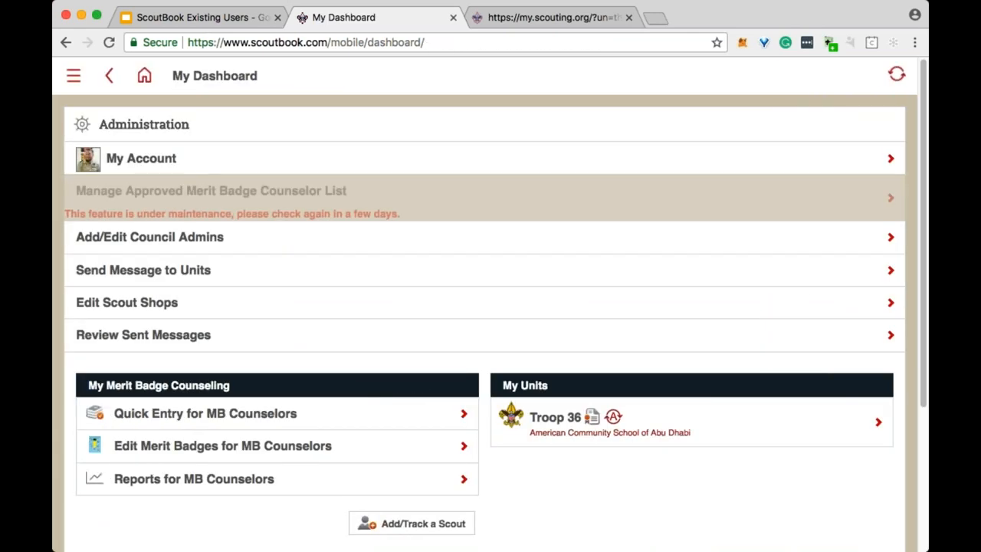
pyautogui.click(565, 421)
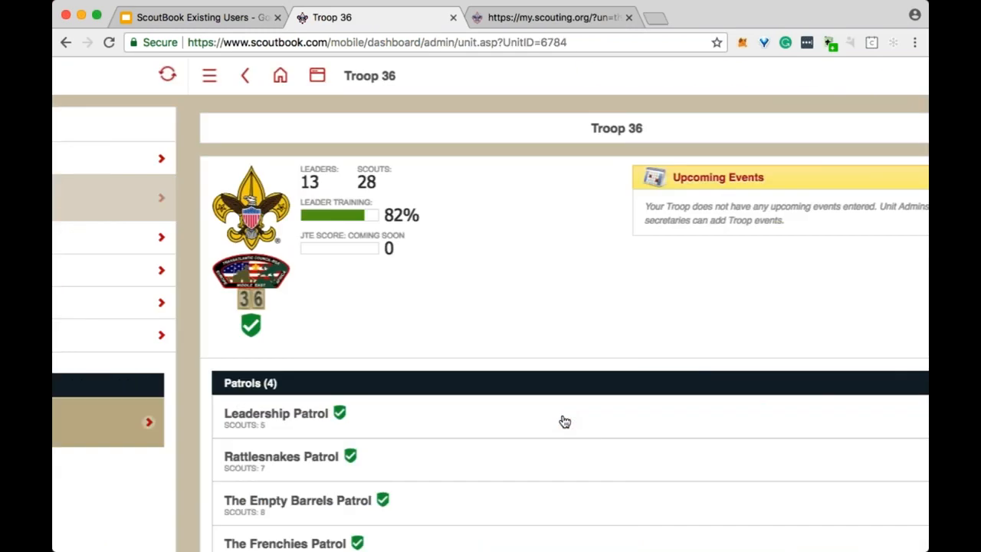
pyautogui.scroll(-5, 421, 271)
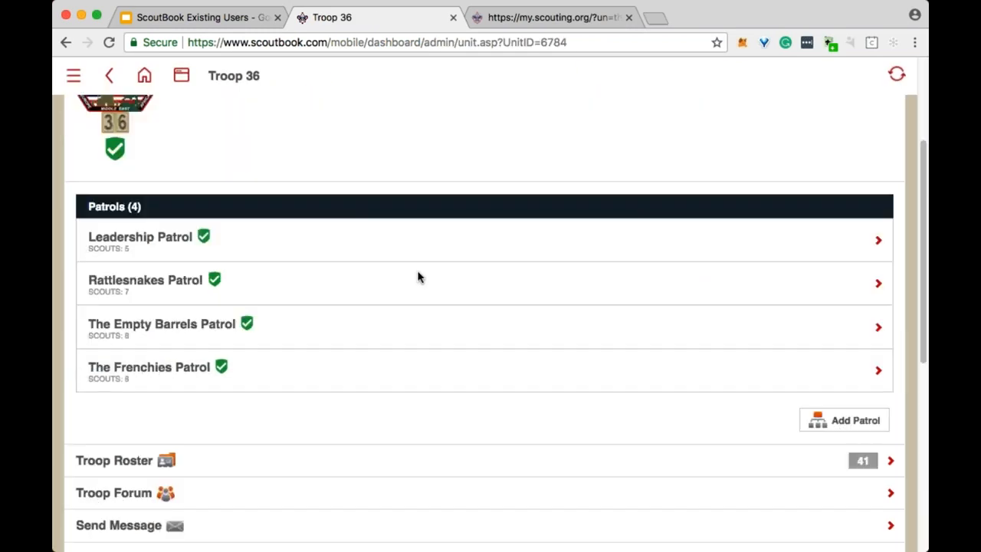
pyautogui.scroll(5, 442, 280)
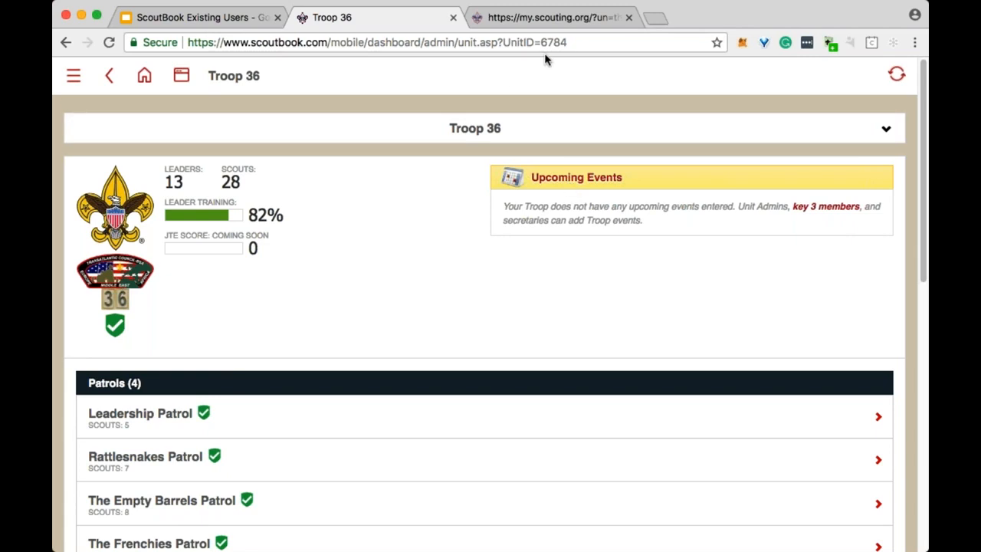
# Search Google for 'scoubook chrome extension' in a new tab.
pyautogui.click(657, 18)
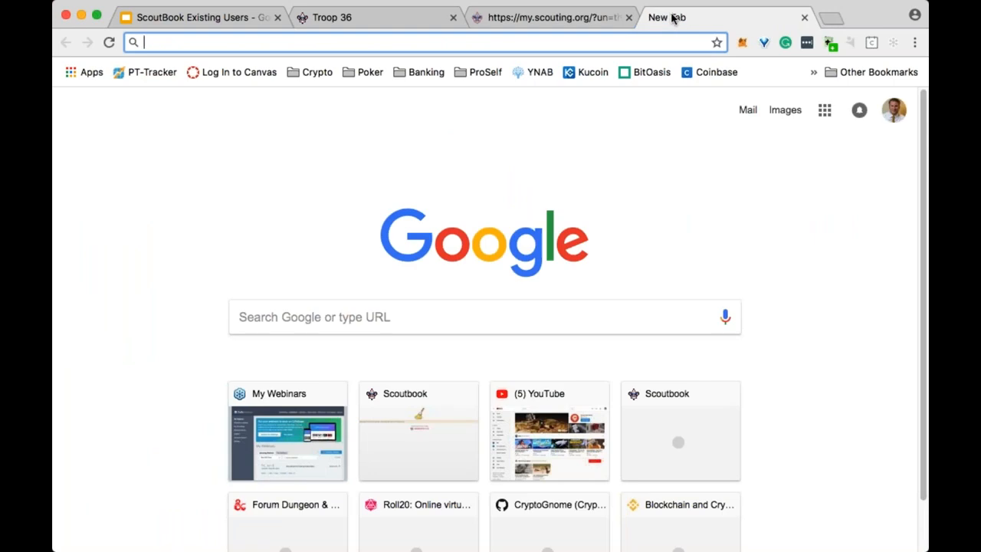
pyautogui.write('scoubook chrome extension')
pyautogui.press('Return')
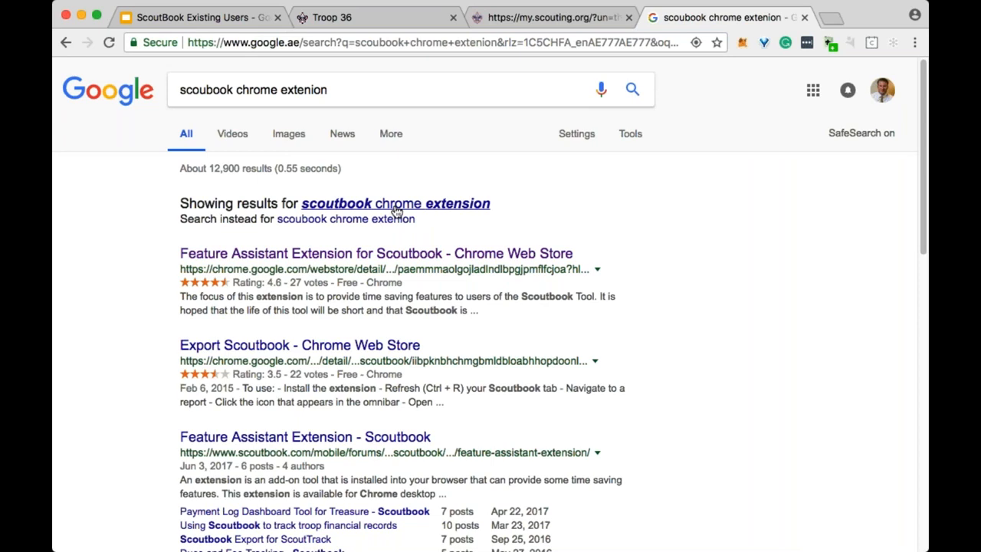
# View the Feature Assistant Extension for Scoutbook store listing, then return to Troop 36.
pyautogui.click(388, 256)
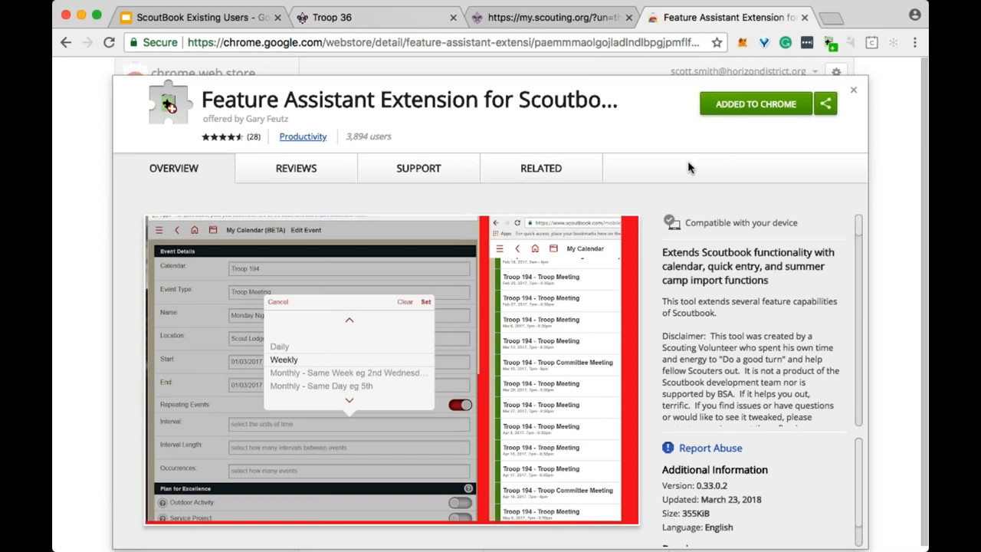
pyautogui.click(412, 21)
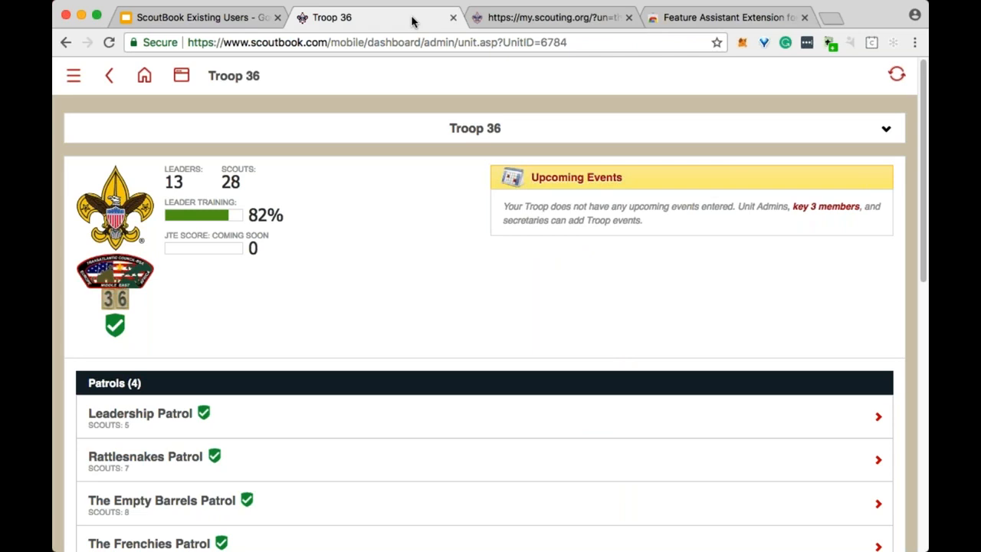
# Open the troop calendar, advance to August 2018, and start an event on the 26th.
pyautogui.click(585, 180)
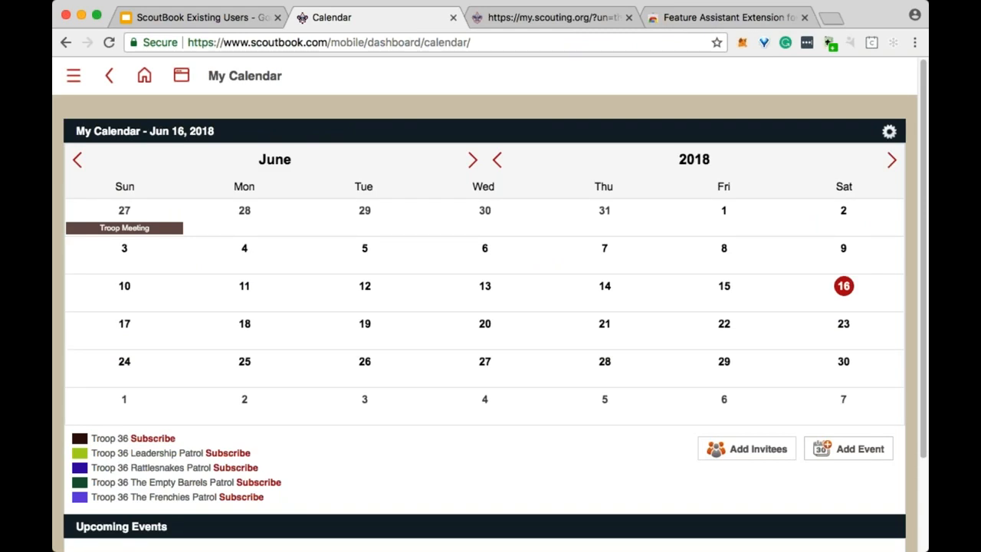
pyautogui.click(472, 161)
pyautogui.click(472, 161)
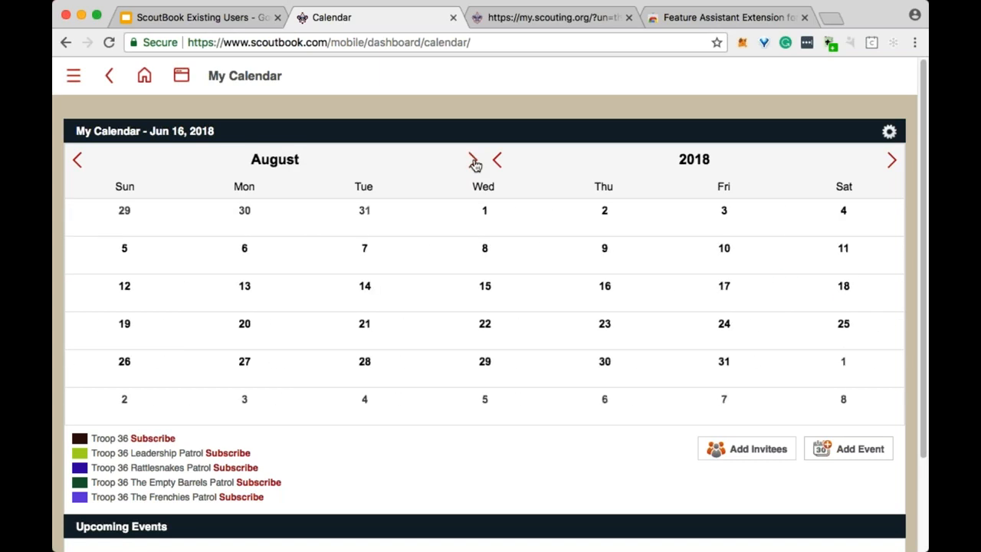
pyautogui.click(126, 366)
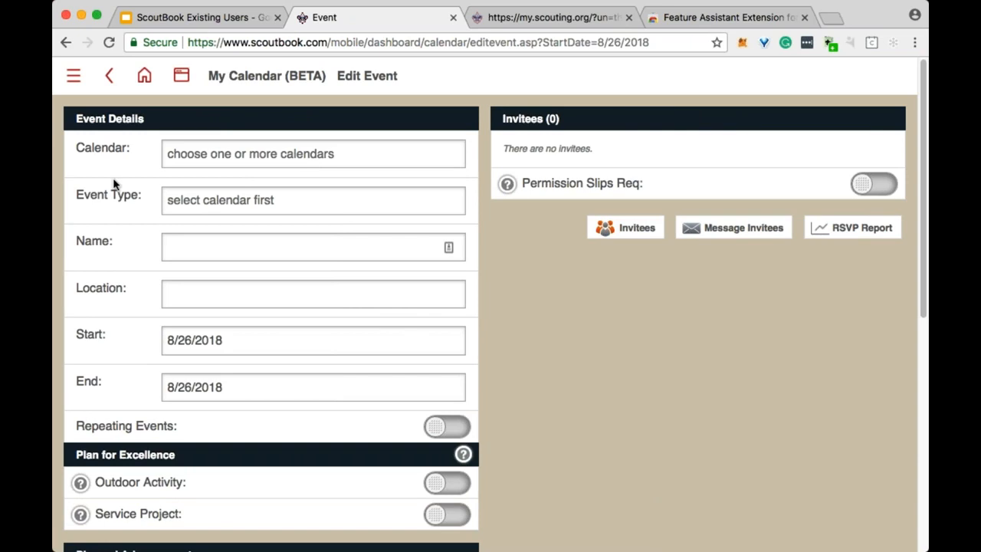
# Assign the new event to the Troop 36 calendar.
pyautogui.click(222, 156)
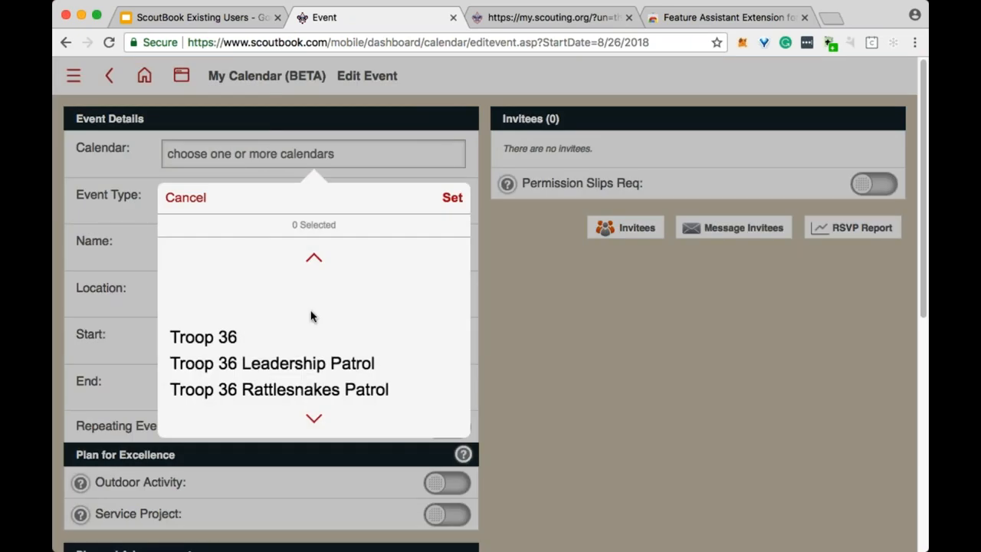
pyautogui.scroll(-4, 314, 317)
pyautogui.scroll(2, 315, 318)
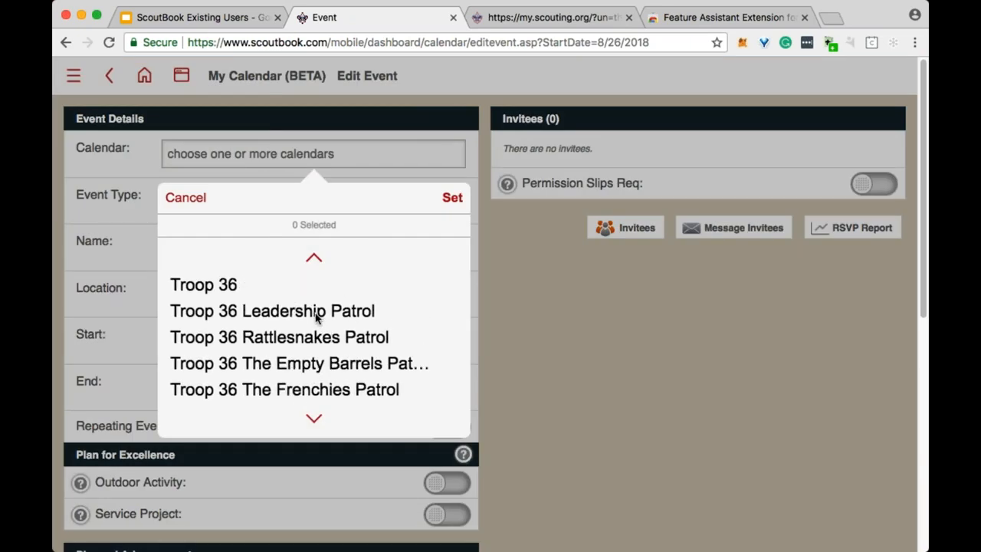
pyautogui.click(228, 288)
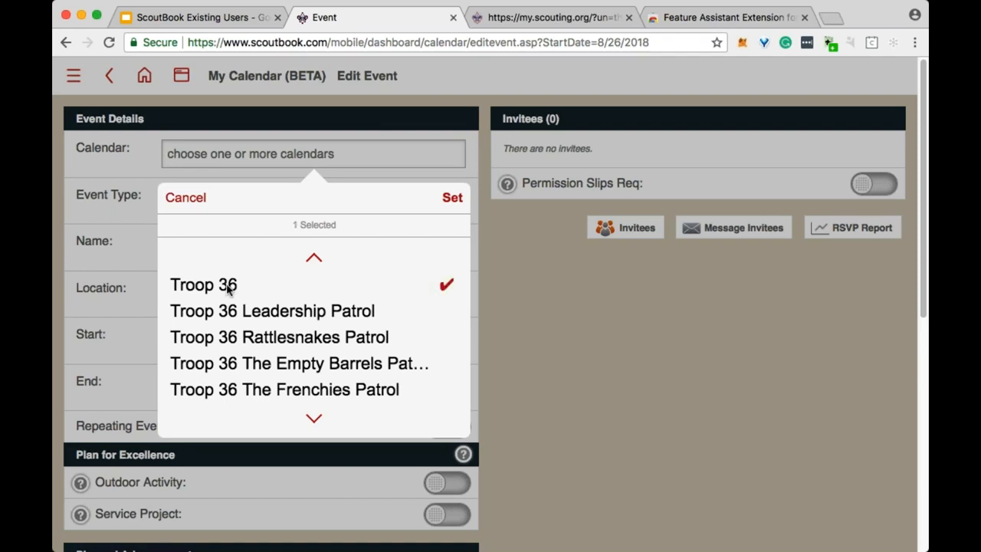
pyautogui.click(452, 197)
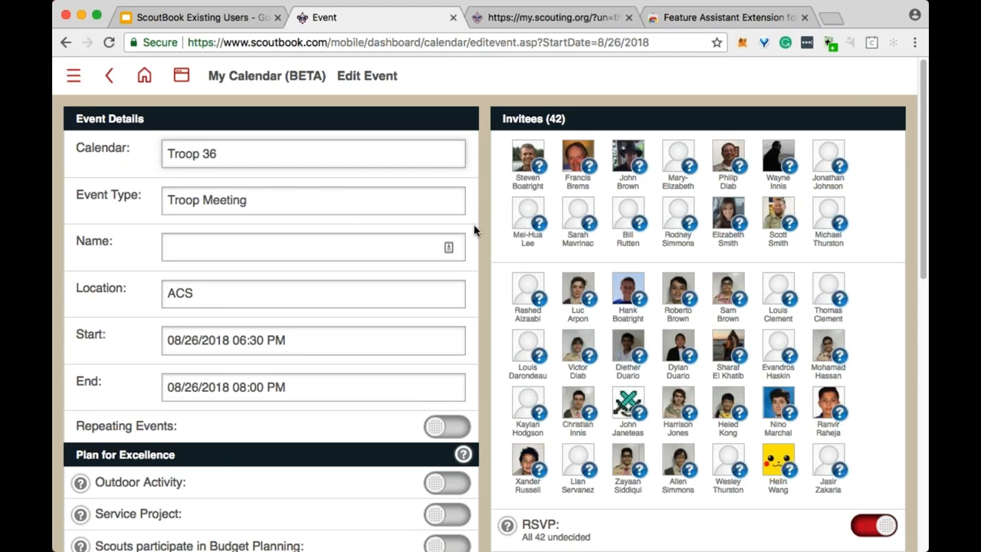
# Set the event type to Other.
pyautogui.scroll(-2, 601, 506)
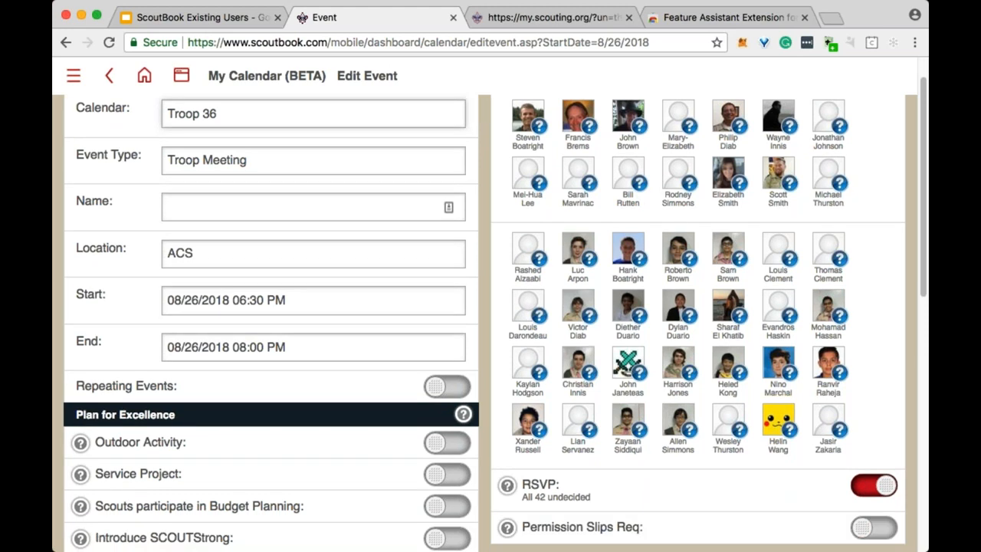
pyautogui.scroll(2, 491, 322)
pyautogui.click(302, 207)
pyautogui.scroll(-5, 346, 324)
pyautogui.scroll(-2, 346, 329)
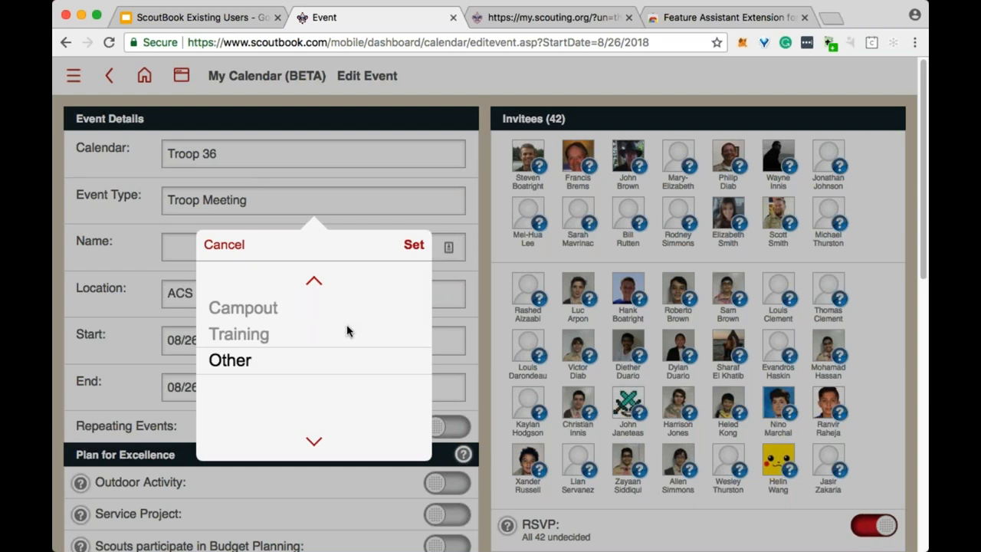
pyautogui.click(414, 246)
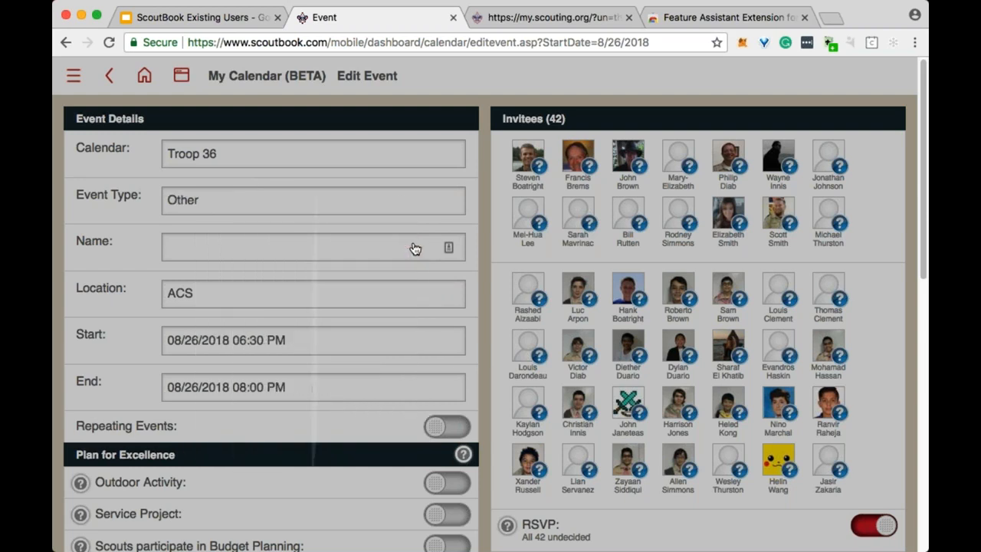
# Name the event 'Parent Meeting' and replace the location with 'School Cafeteria'.
pyautogui.click(342, 252)
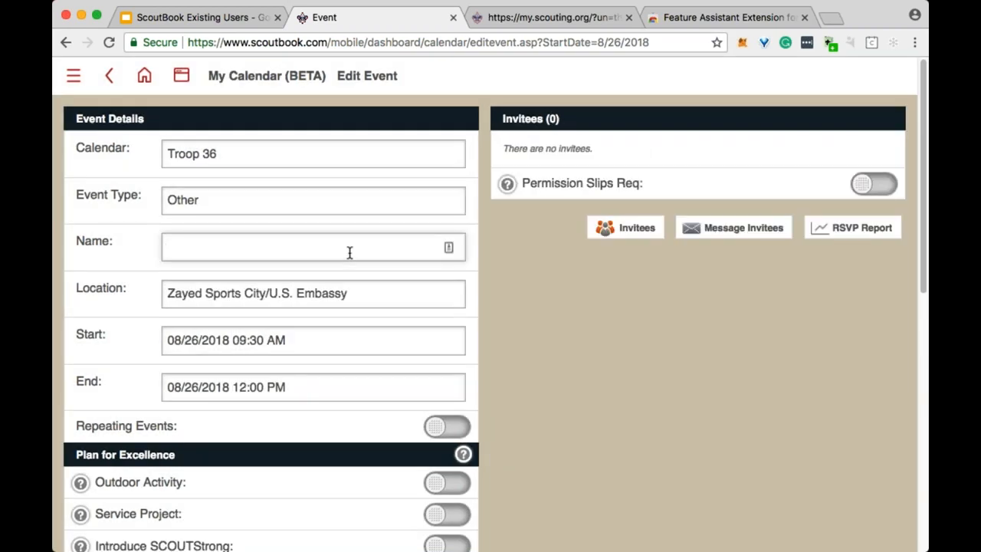
pyautogui.write('Parent Meeting')
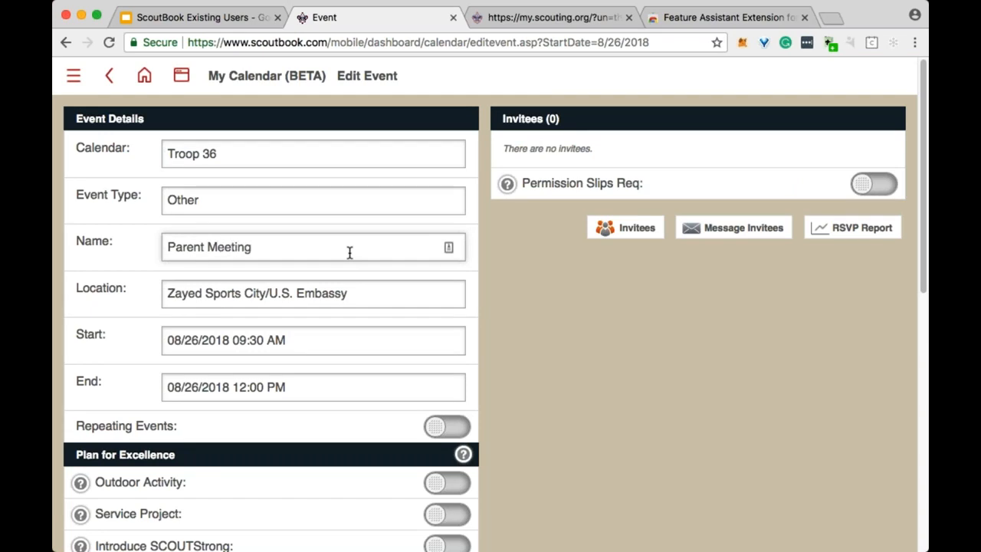
pyautogui.click(361, 292)
pyautogui.moveTo(360, 291); pyautogui.dragTo(142, 299)
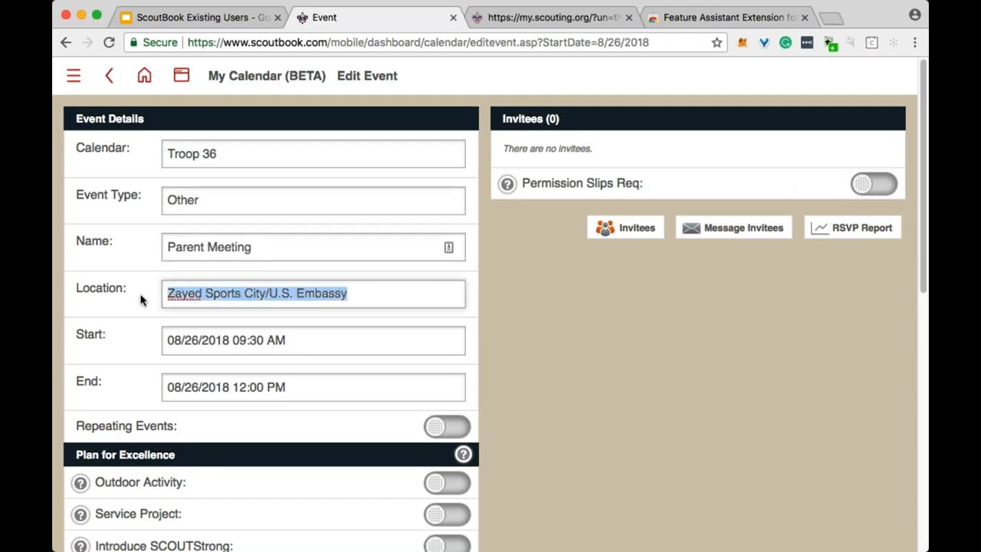
pyautogui.write('School Cafeteria')
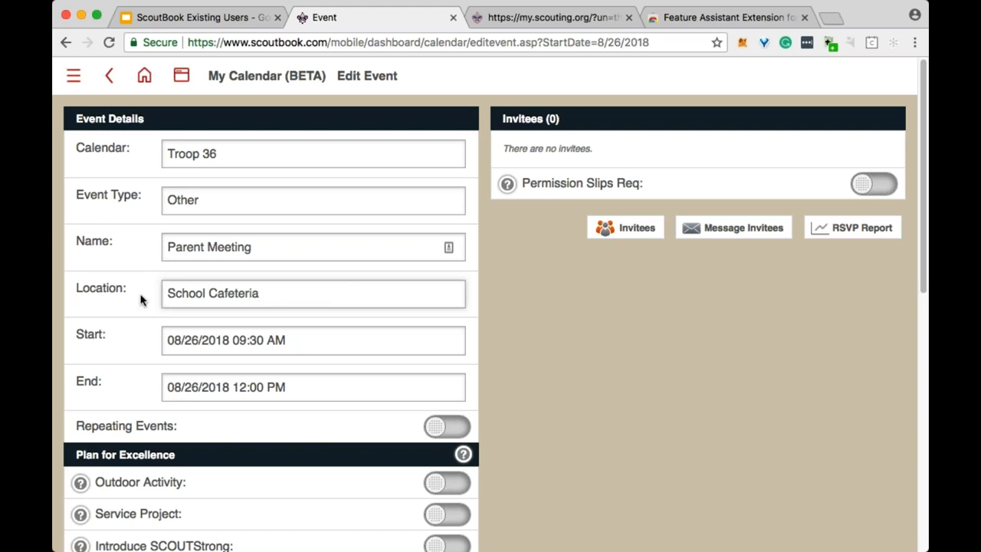
# Set the start time to 6:00 PM and the end time to 8:00 PM.
pyautogui.press('Tab')
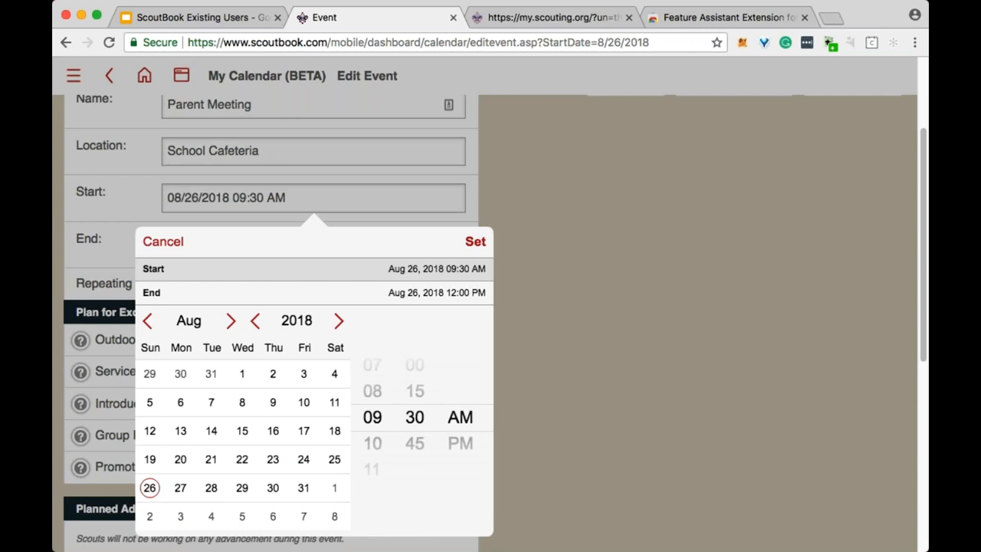
pyautogui.scroll(-2, 373, 420)
pyautogui.scroll(6, 373, 420)
pyautogui.scroll(-1, 376, 428)
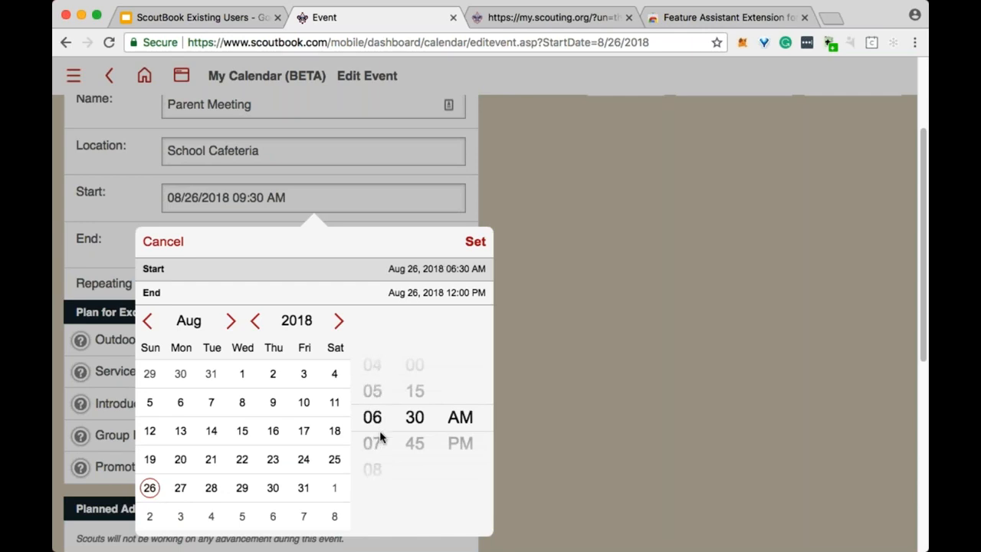
pyautogui.scroll(2, 412, 430)
pyautogui.scroll(-1, 461, 443)
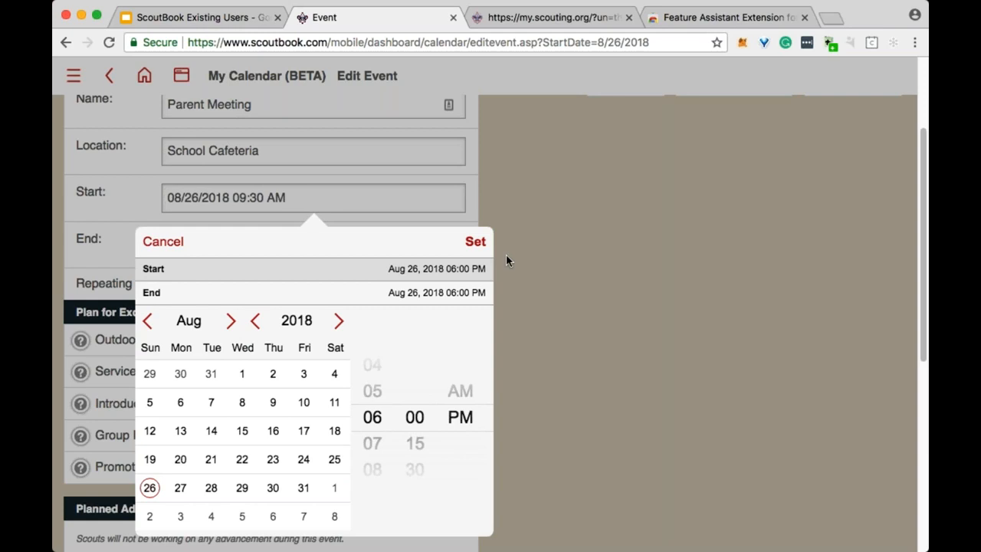
pyautogui.click(476, 243)
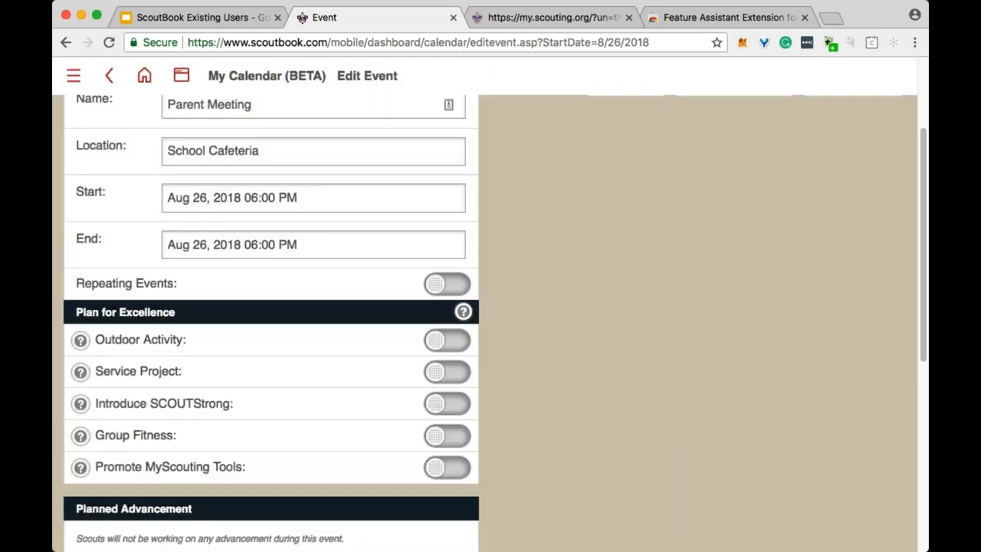
pyautogui.click(370, 243)
pyautogui.scroll(-2, 385, 424)
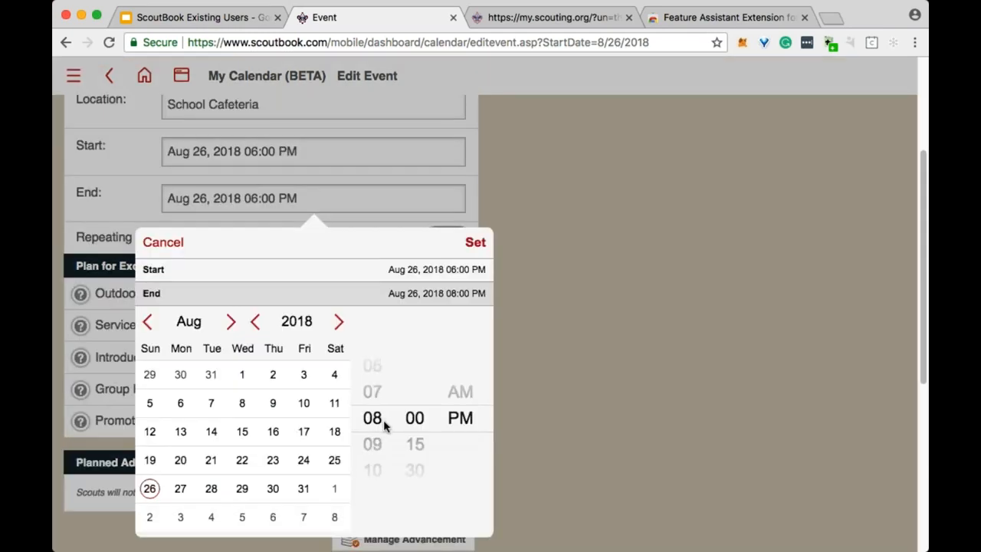
pyautogui.click(468, 245)
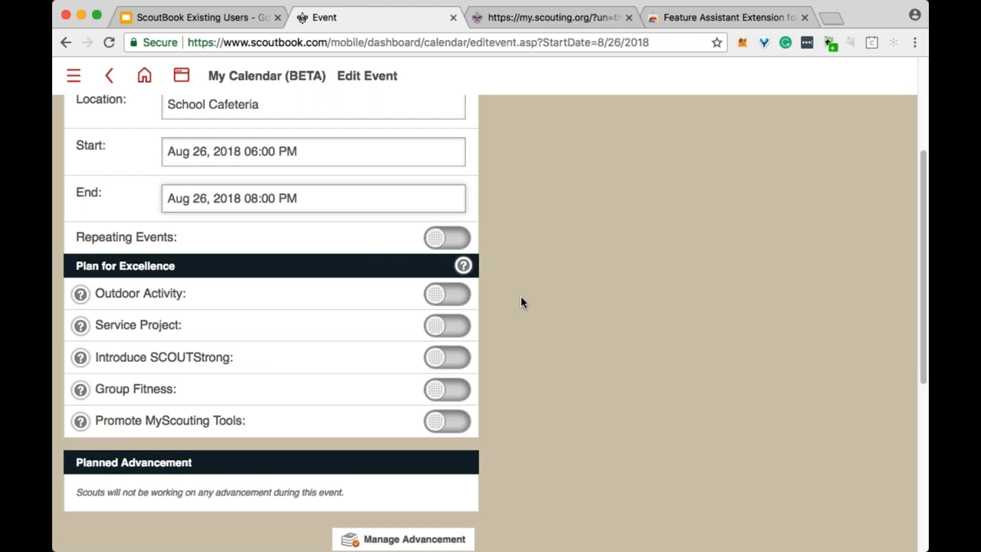
pyautogui.scroll(5, 530, 300)
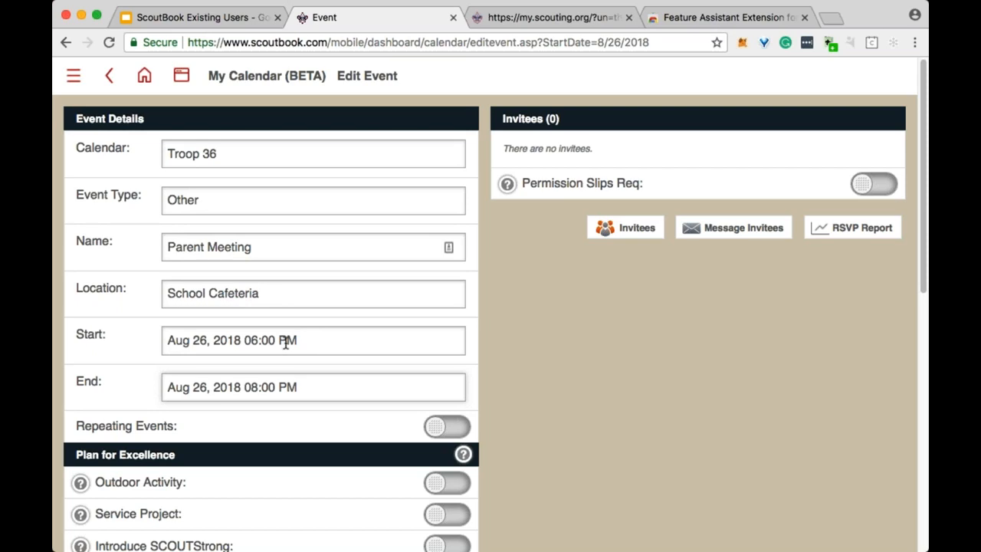
# Invite all leaders, scouts and parents to the Parent Meeting, 66 invitees in total.
pyautogui.scroll(-2, 559, 368)
pyautogui.scroll(2, 559, 371)
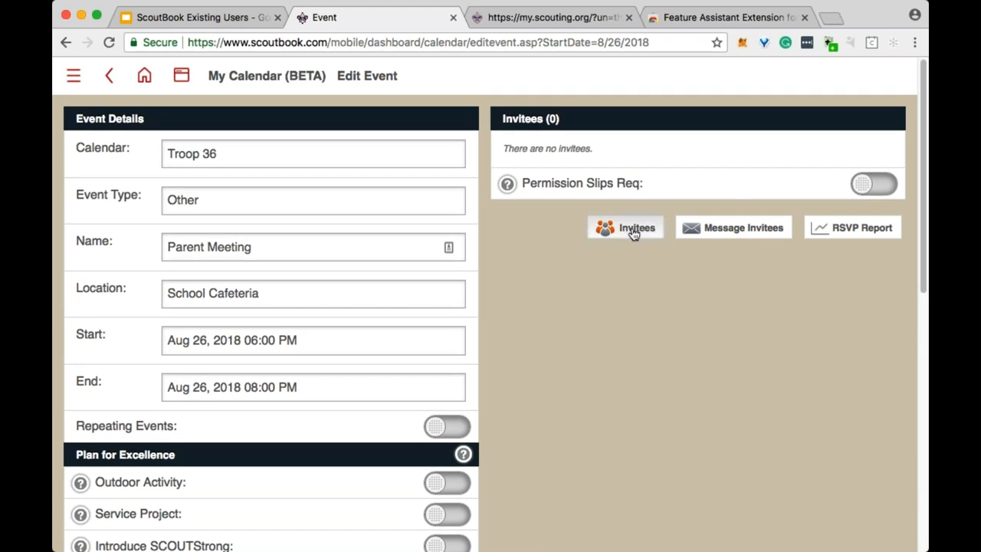
pyautogui.click(632, 230)
pyautogui.click(817, 233)
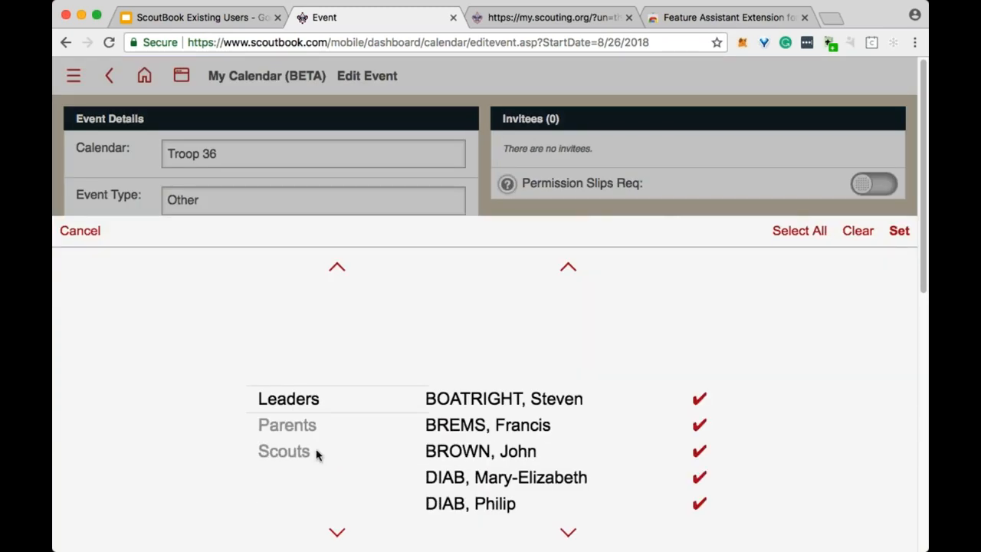
pyautogui.click(311, 452)
pyautogui.click(802, 234)
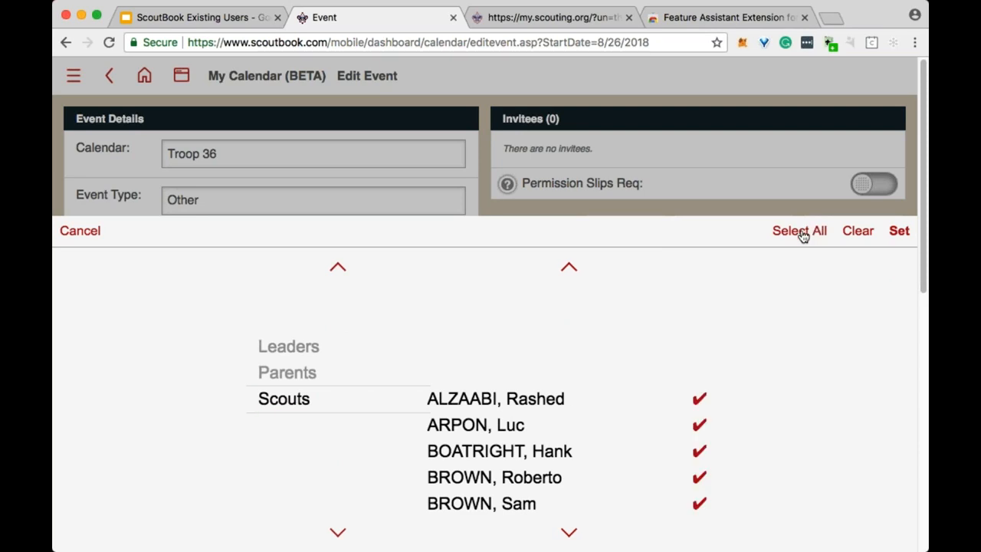
pyautogui.click(285, 373)
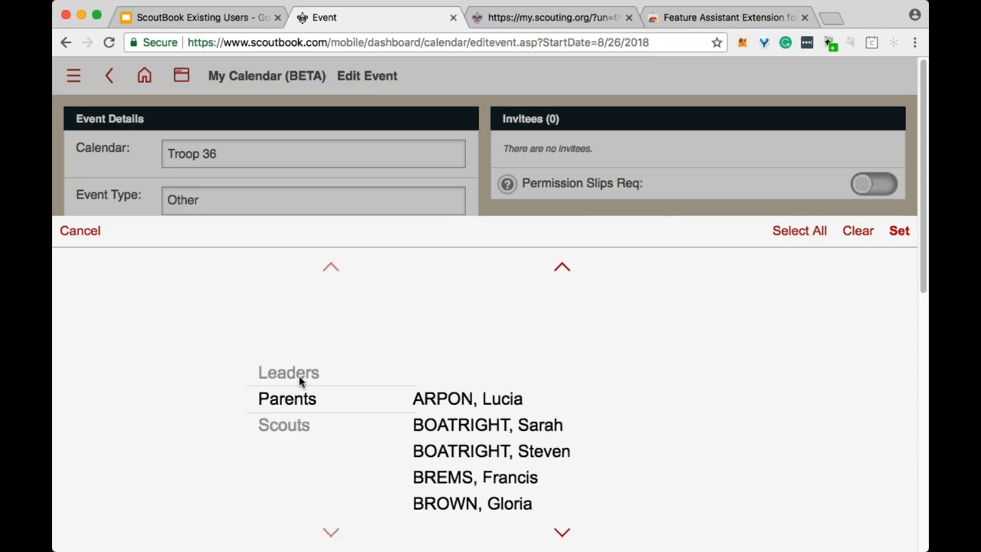
pyautogui.click(808, 235)
pyautogui.click(898, 231)
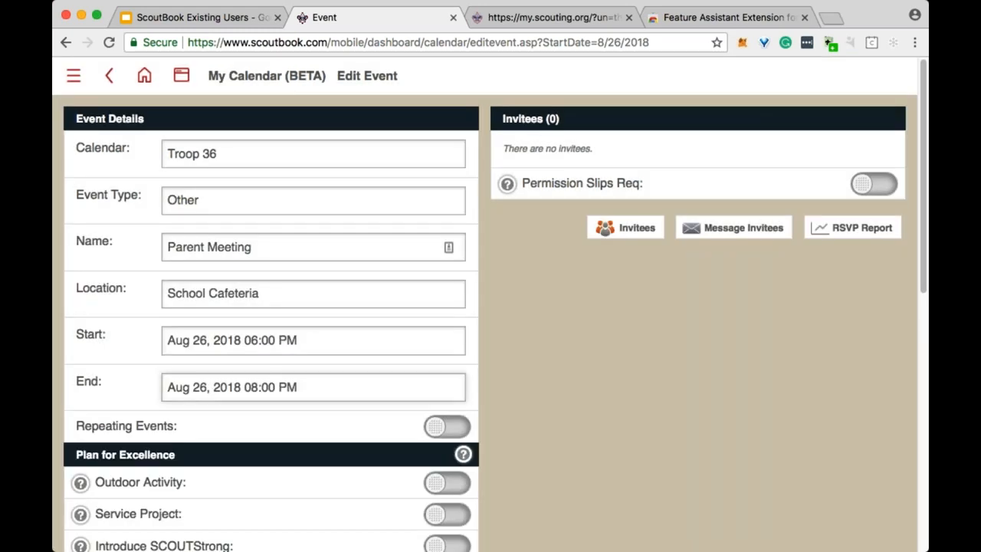
# Turn Repeating Events on and back off, so the event stays non-repeating.
pyautogui.scroll(-6, 891, 249)
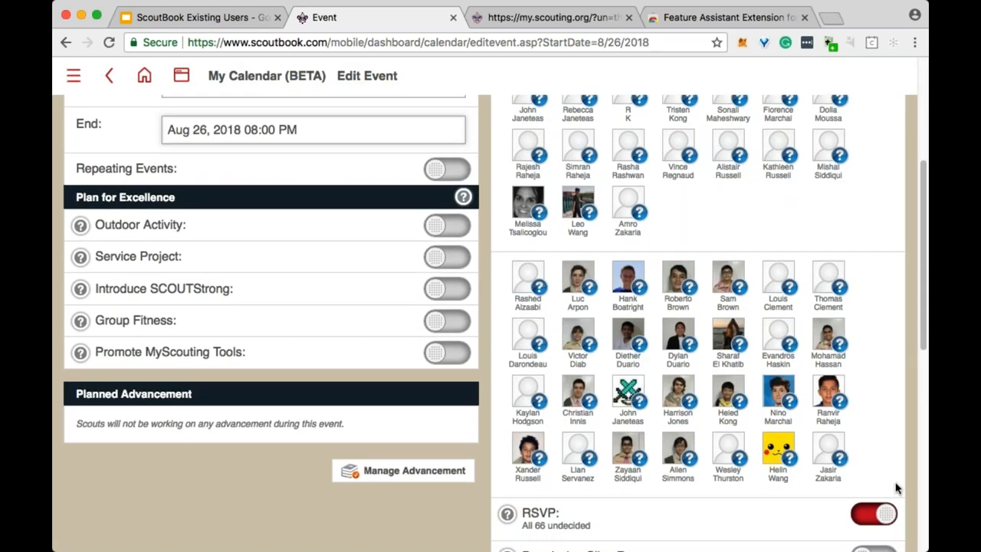
pyautogui.scroll(6, 896, 488)
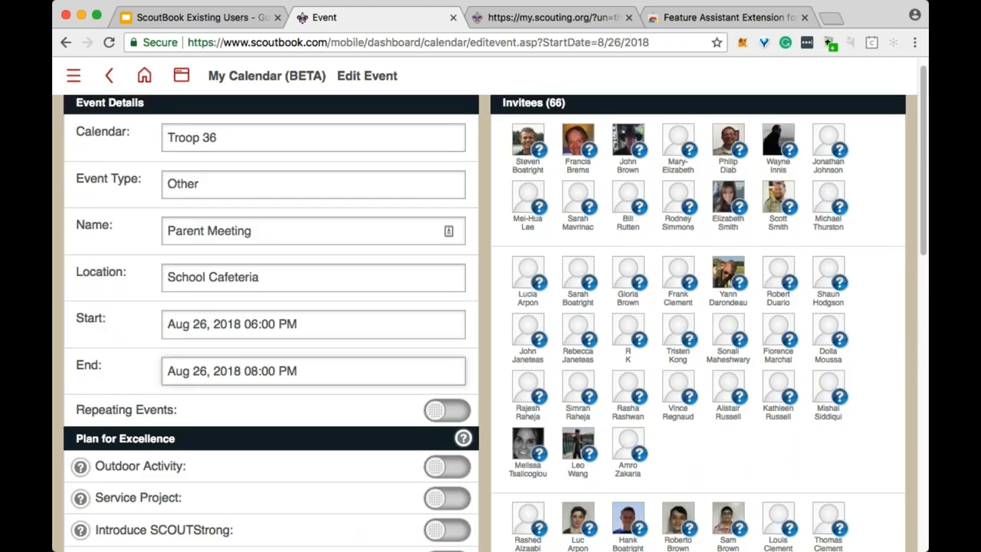
pyautogui.scroll(-3, 312, 258)
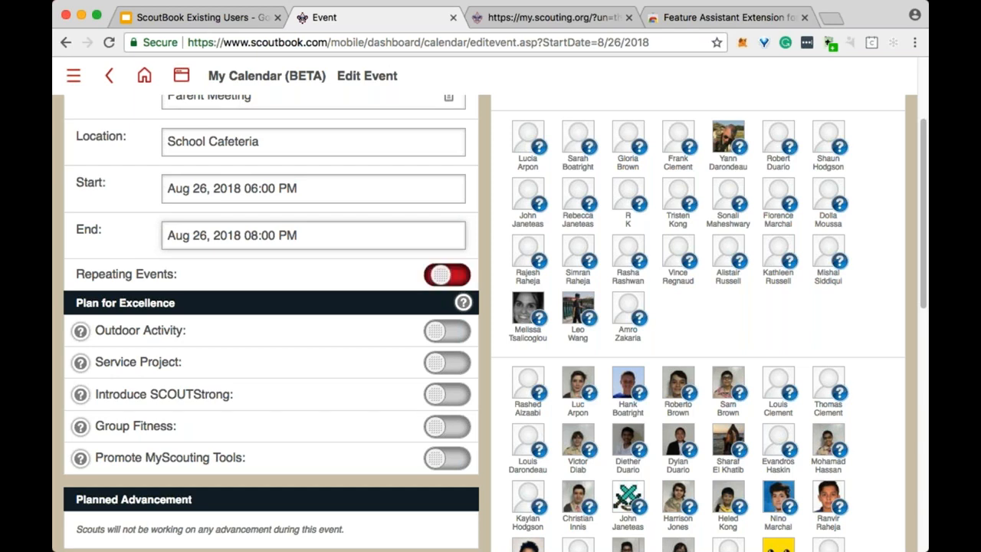
pyautogui.click(452, 277)
pyautogui.click(451, 277)
pyautogui.scroll(-3, 452, 277)
pyautogui.scroll(6, 452, 277)
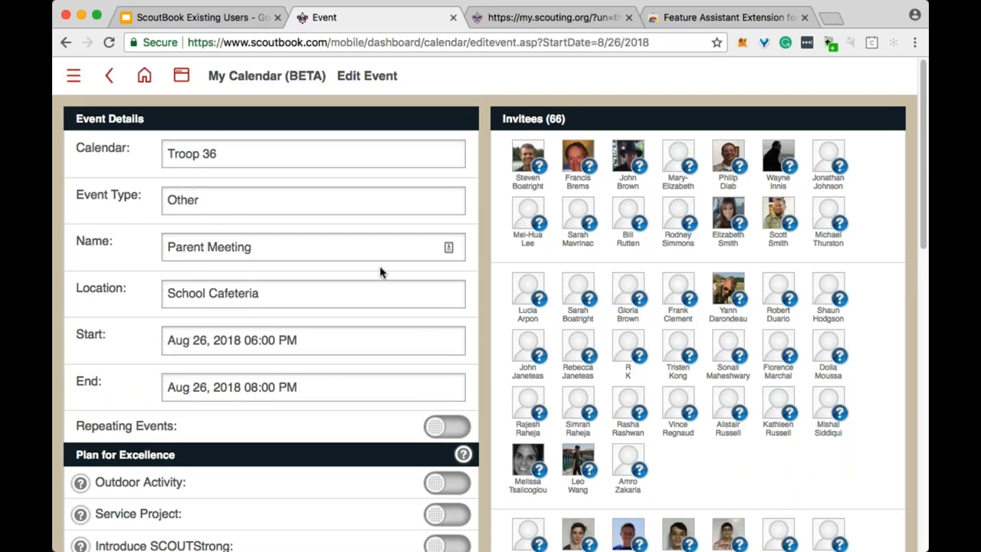
pyautogui.click(268, 203)
# Change the event type to Troop Meeting and name it 'Weekly Troop Meeting'.
pyautogui.scroll(5, 297, 335)
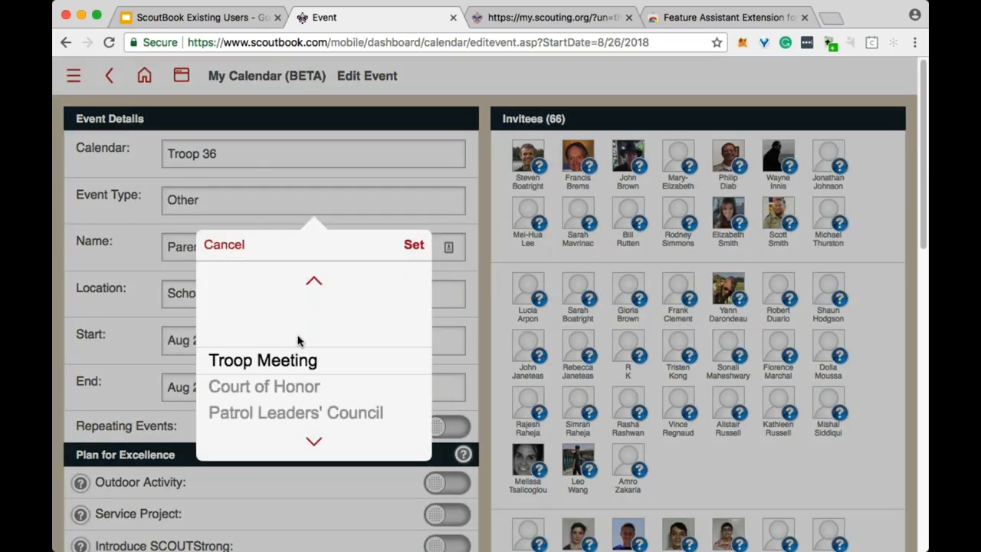
pyautogui.click(413, 246)
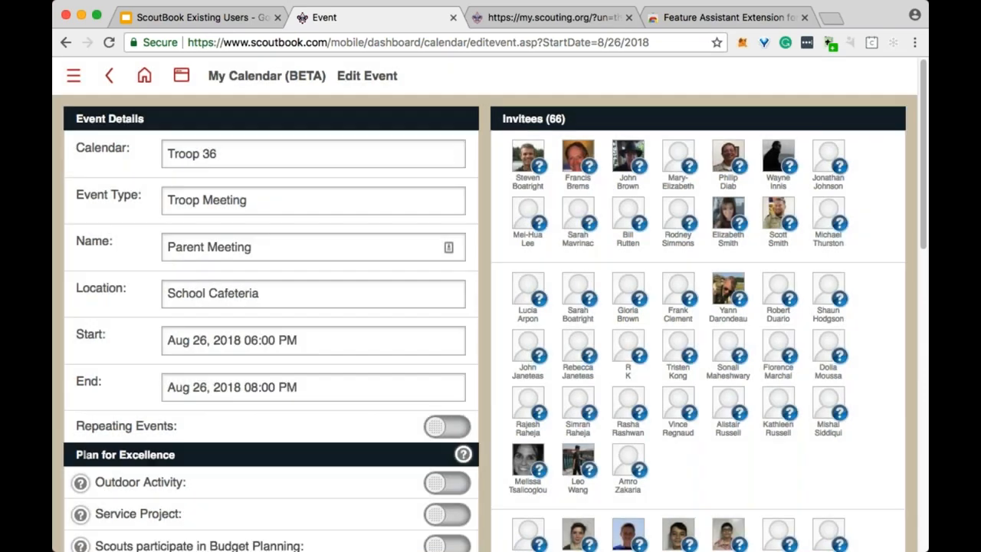
pyautogui.scroll(-2, 484, 307)
pyautogui.scroll(2, 484, 307)
pyautogui.press('Tab')
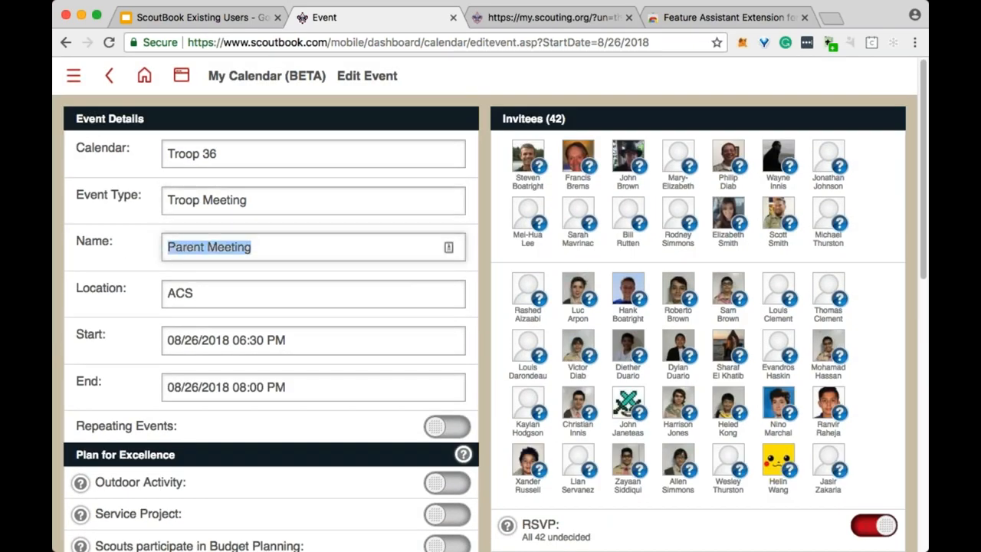
pyautogui.write('Wee')
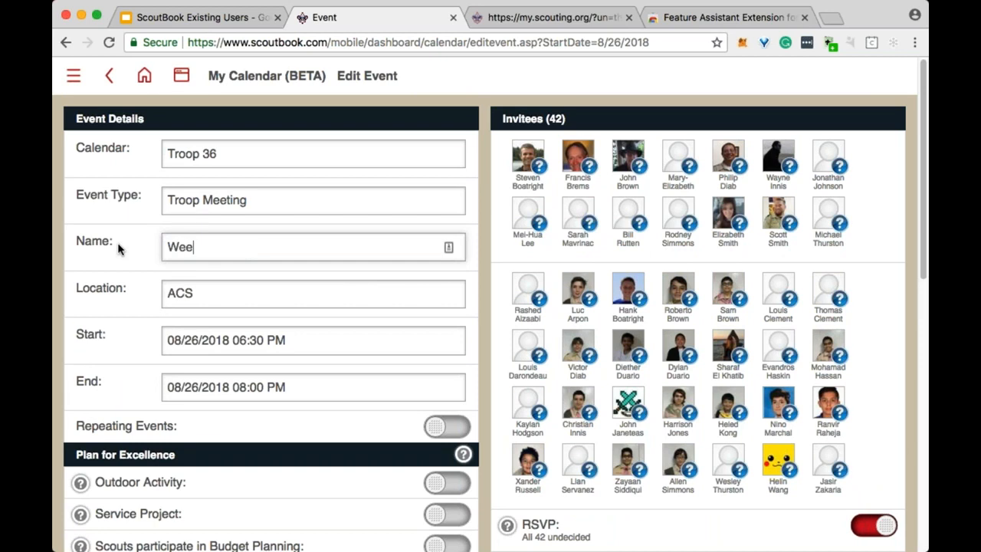
pyautogui.write('kly Troop ')
pyautogui.write('se')
pyautogui.press('BackSpace')
pyautogui.press('BackSpace')
pyautogui.write('Meeting')
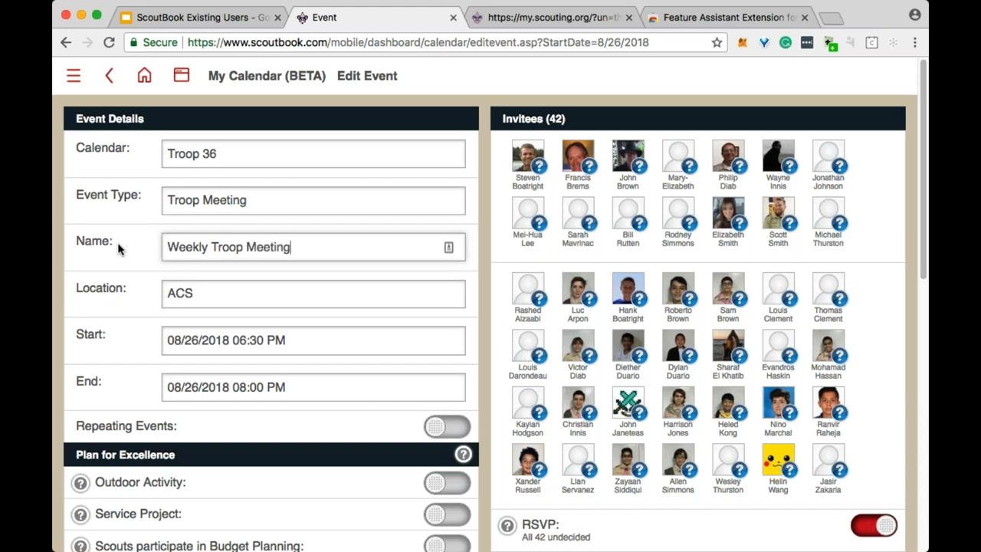
pyautogui.press('Tab')
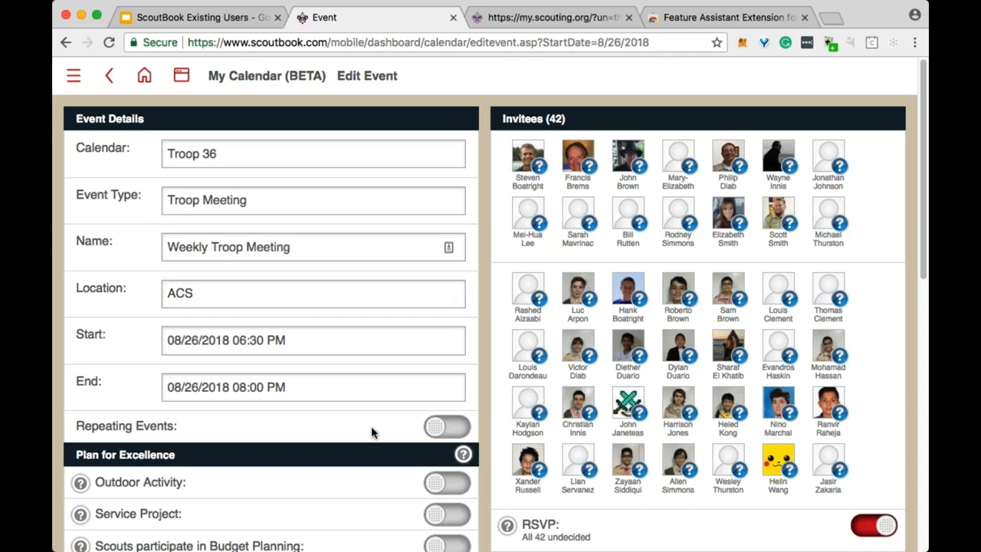
pyautogui.scroll(-5, 373, 431)
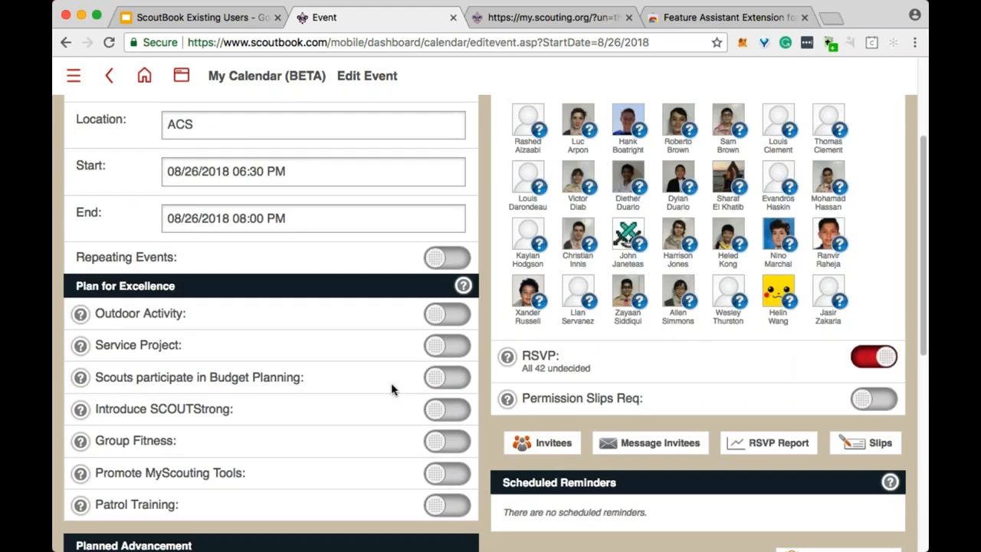
# Make the Weekly Troop Meeting repeat every 1 week for 52 occurrences.
pyautogui.click(438, 261)
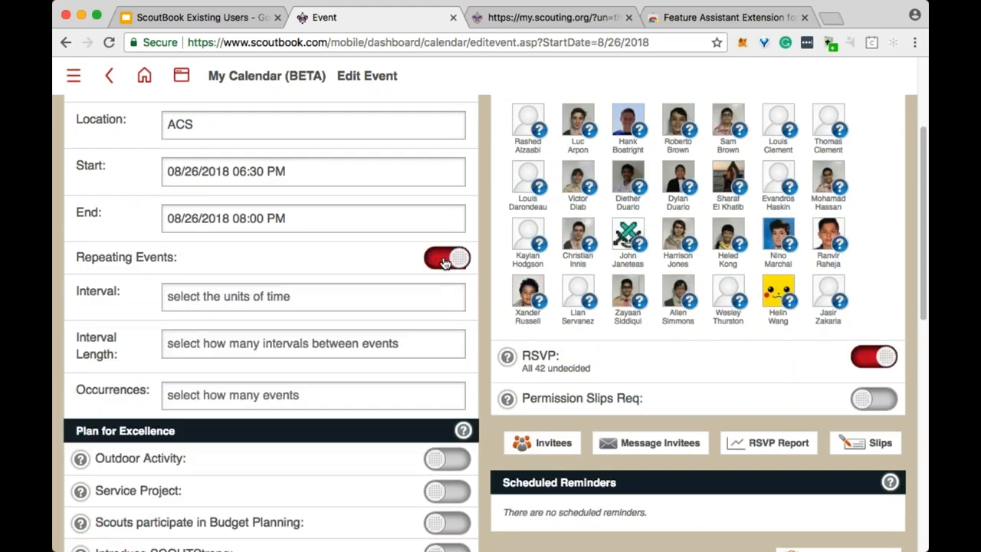
pyautogui.click(406, 297)
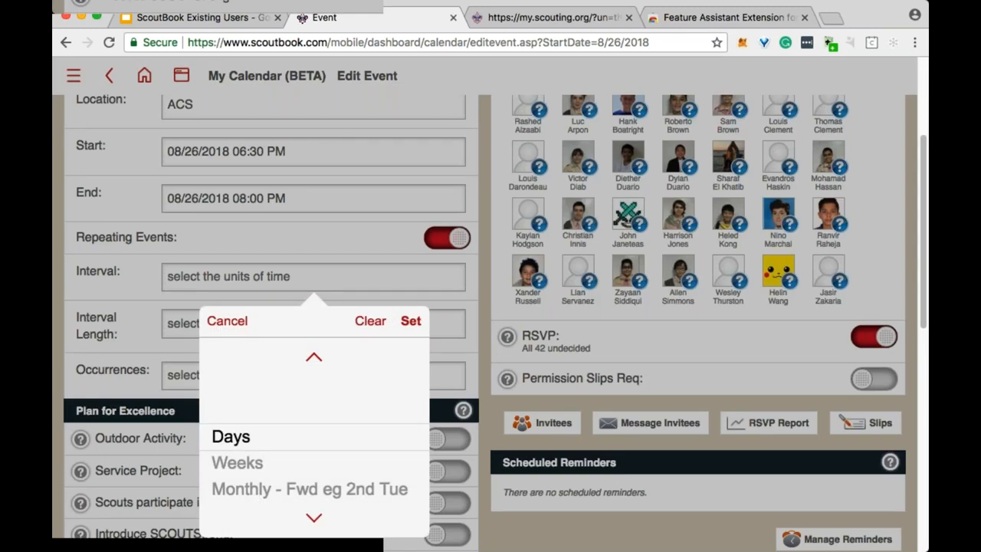
pyautogui.click(274, 462)
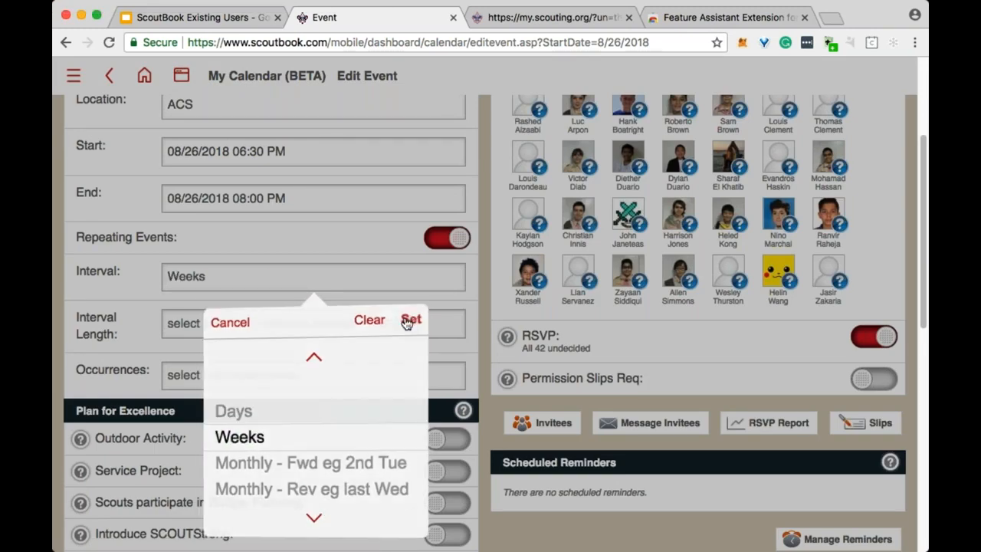
pyautogui.click(410, 320)
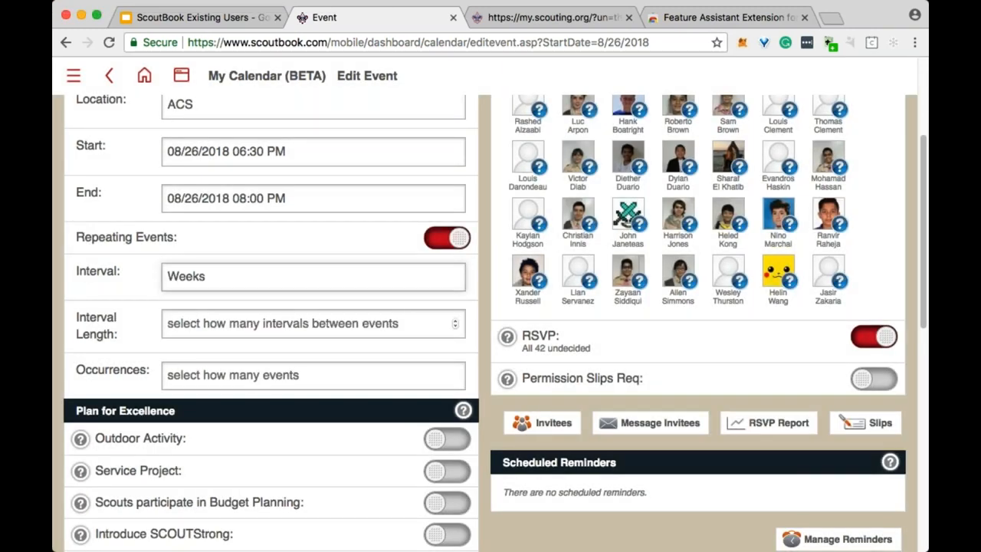
pyautogui.click(282, 323)
pyautogui.write('1')
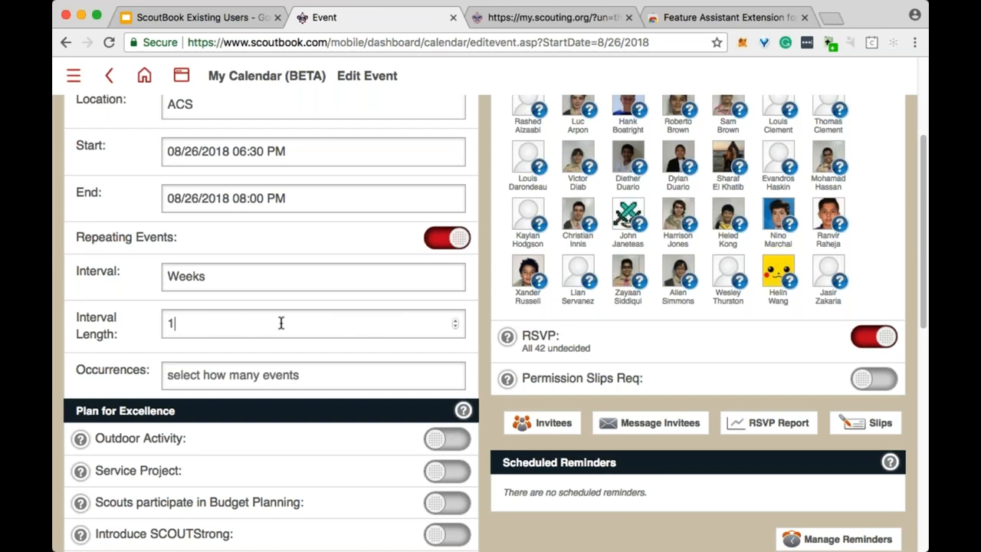
pyautogui.click(299, 374)
pyautogui.write('52')
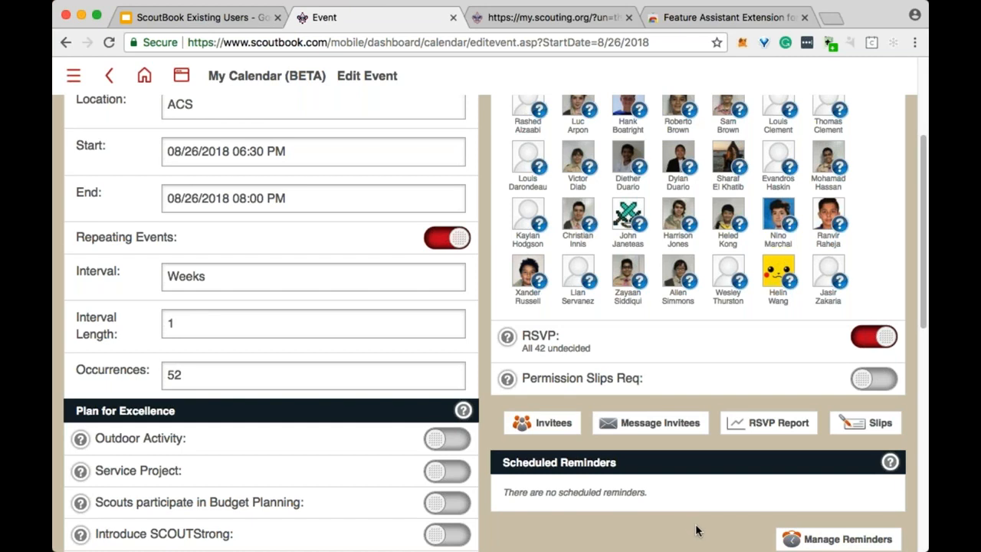
pyautogui.scroll(-10, 416, 396)
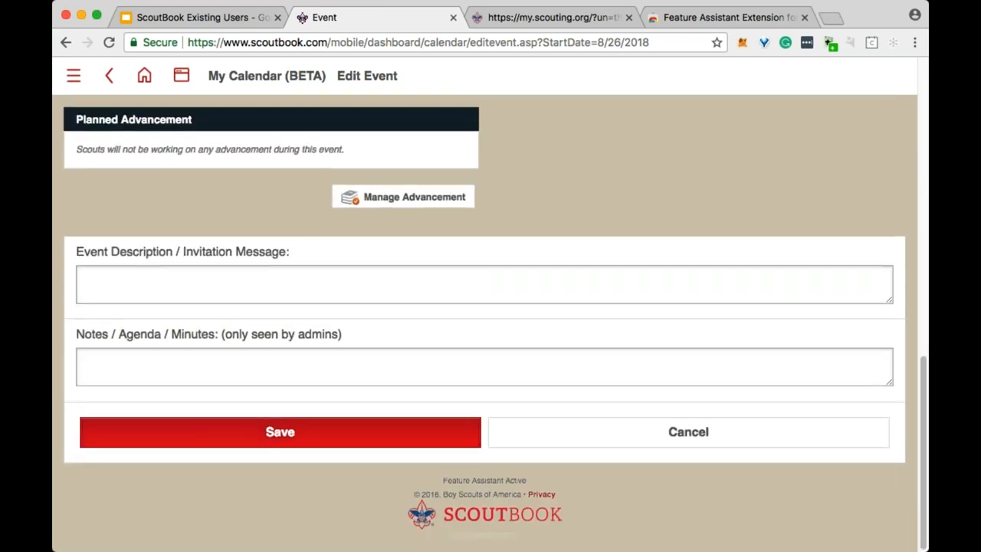
# Tick Patrol Training, Service Project and Benefit Chartered Org under Plan for Excellence.
pyautogui.scroll(6, 385, 245)
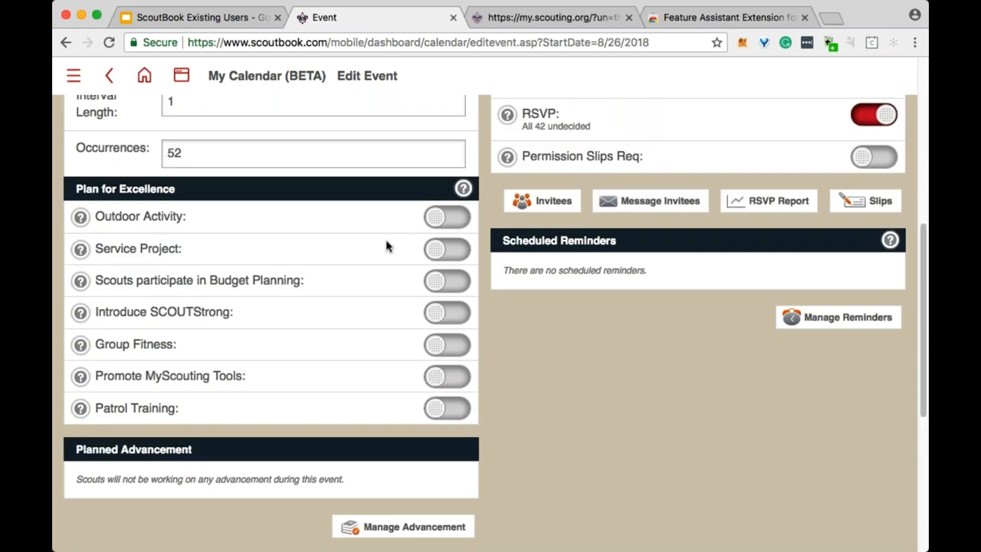
pyautogui.click(452, 407)
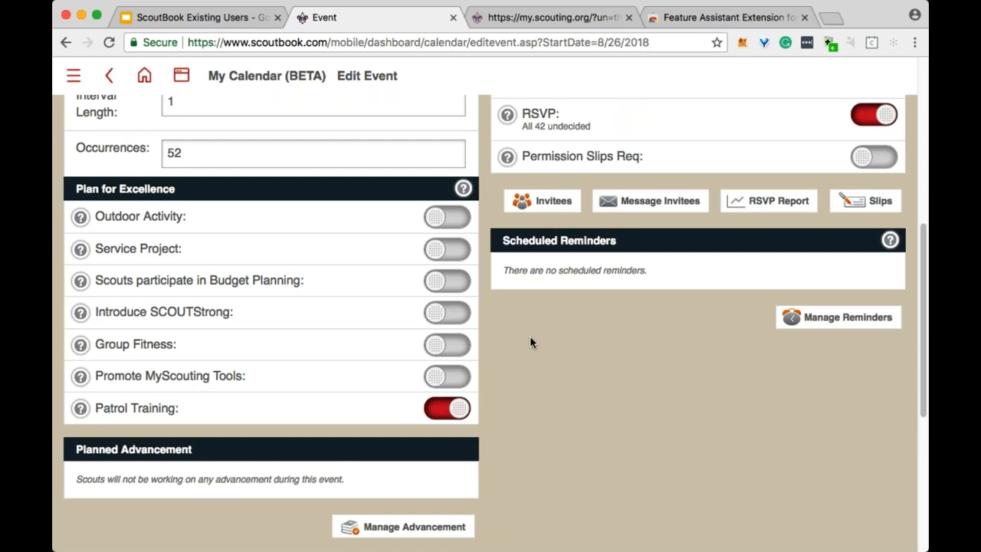
pyautogui.click(448, 250)
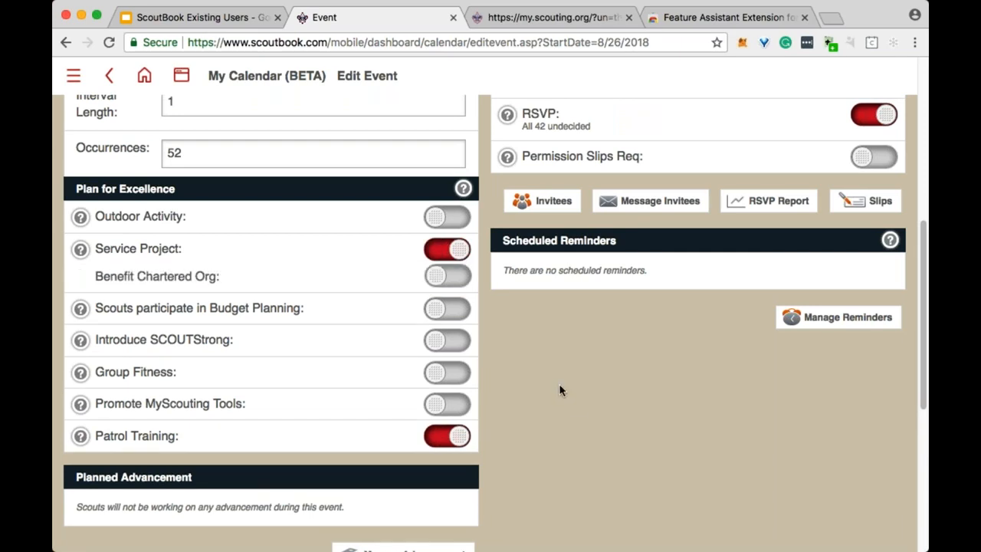
pyautogui.click(452, 277)
pyautogui.scroll(-1, 527, 368)
pyautogui.scroll(-5, 526, 368)
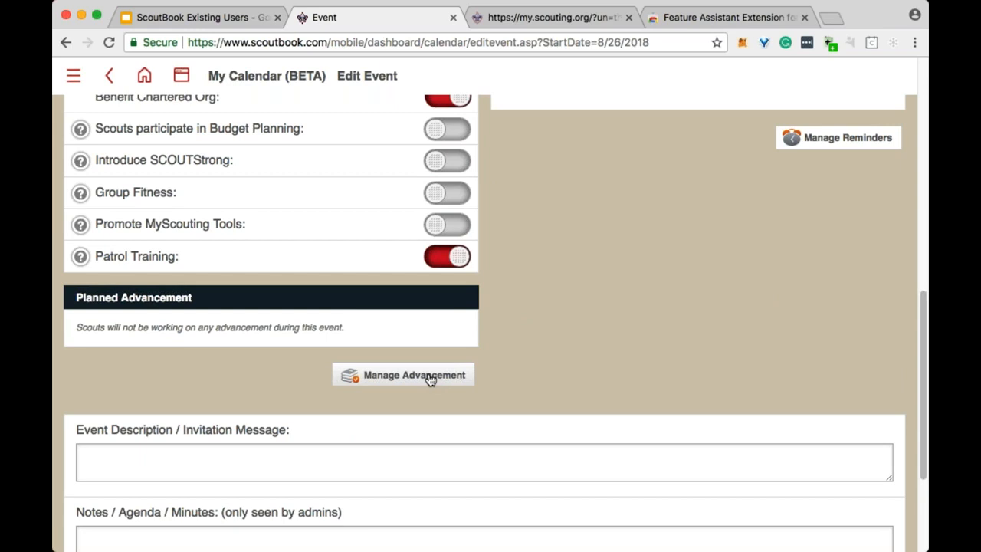
pyautogui.scroll(1, 430, 380)
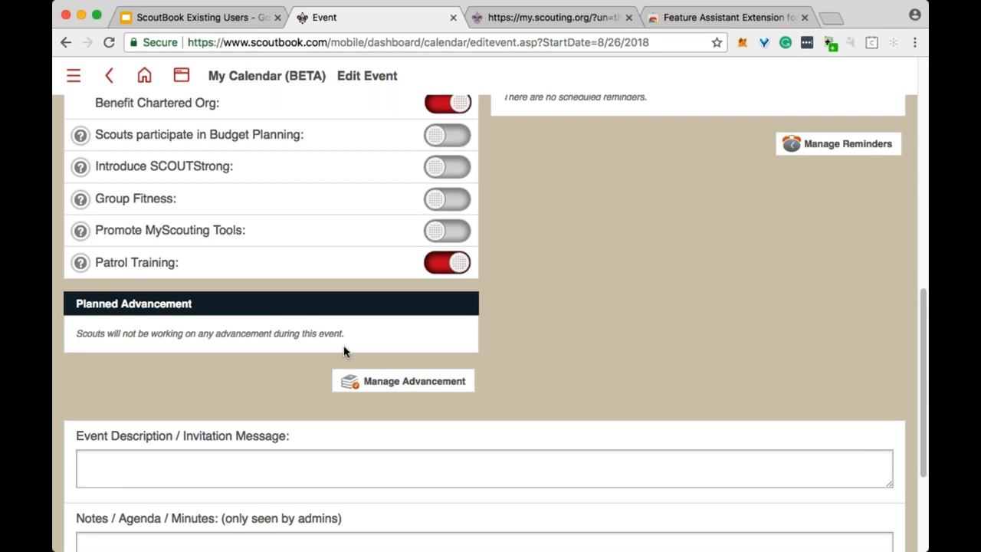
pyautogui.scroll(3, 343, 350)
pyautogui.scroll(5, 343, 321)
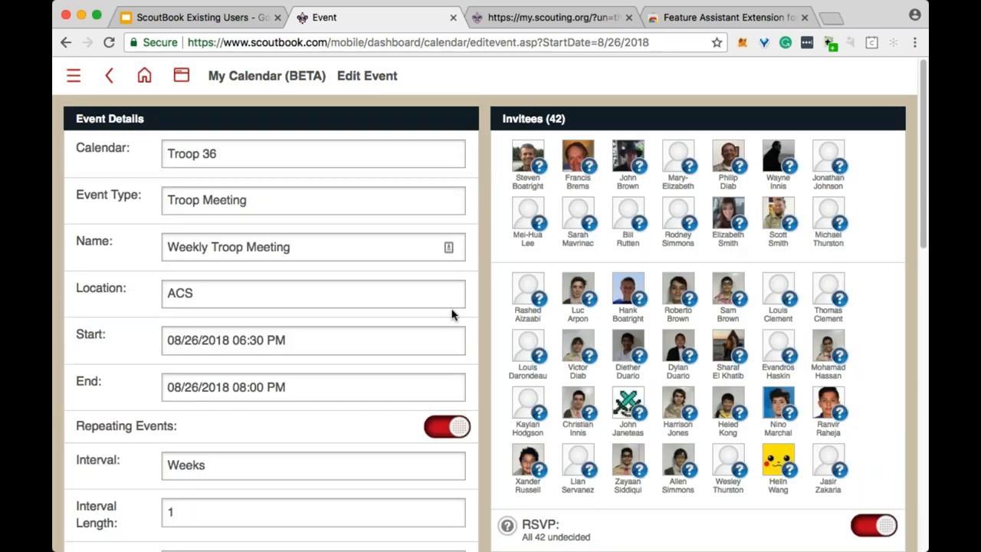
# Switch off Repeating Events, Service Project and Patrol Training again.
pyautogui.click(447, 425)
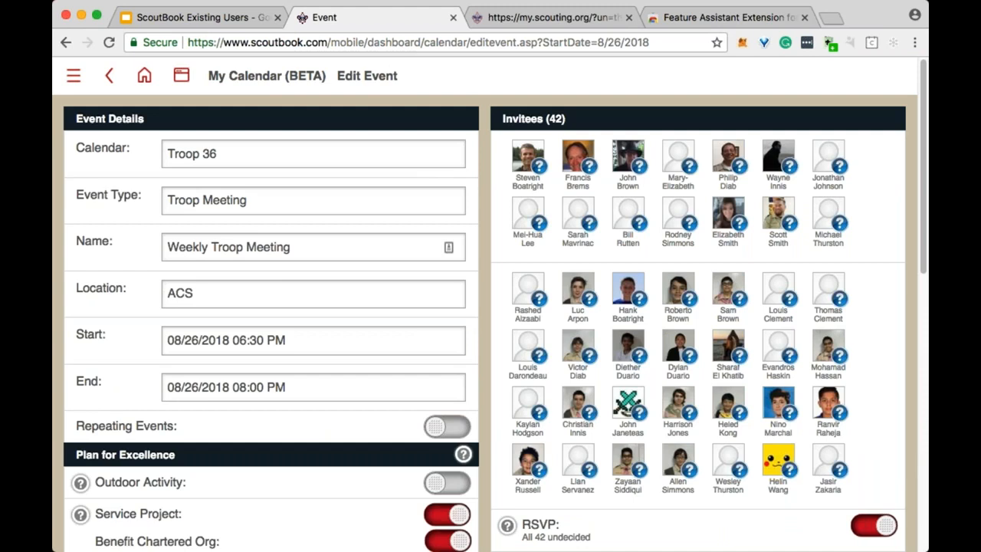
pyautogui.scroll(-7, 491, 321)
pyautogui.click(446, 263)
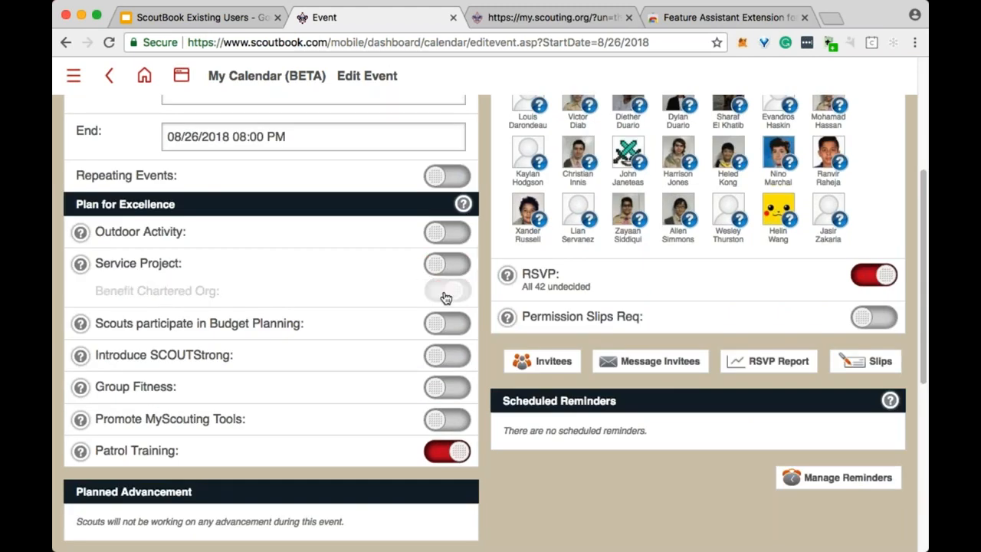
pyautogui.click(446, 422)
pyautogui.scroll(7, 363, 222)
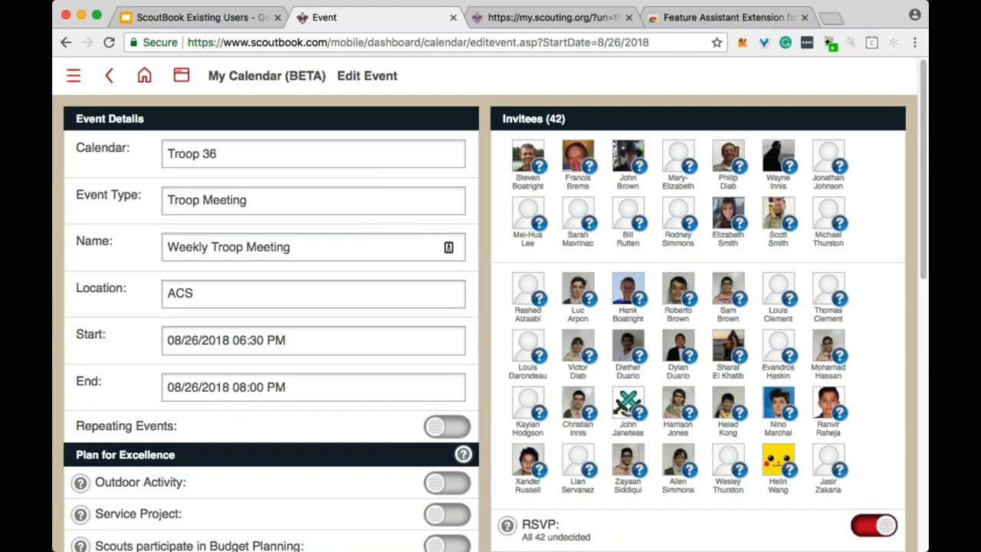
pyautogui.scroll(-12, 259, 338)
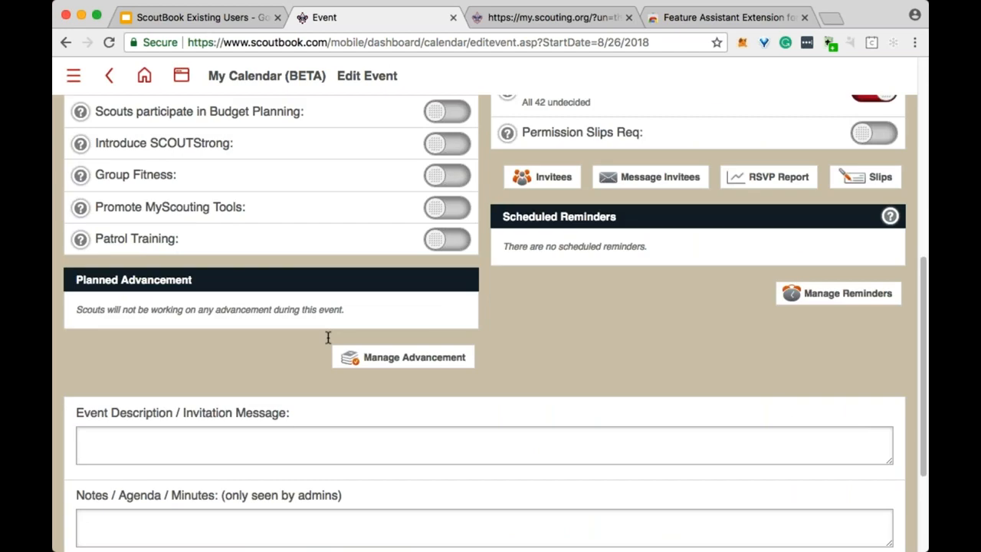
# Add the Scout rank as planned advancement for the event.
pyautogui.click(413, 358)
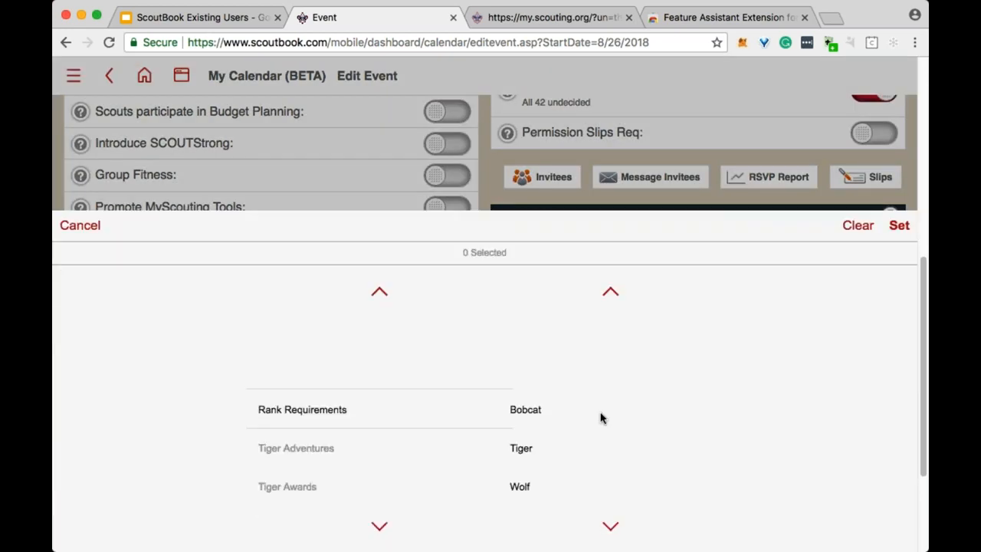
pyautogui.scroll(-3, 597, 421)
pyautogui.scroll(-2, 599, 422)
pyautogui.click(537, 410)
pyautogui.click(899, 225)
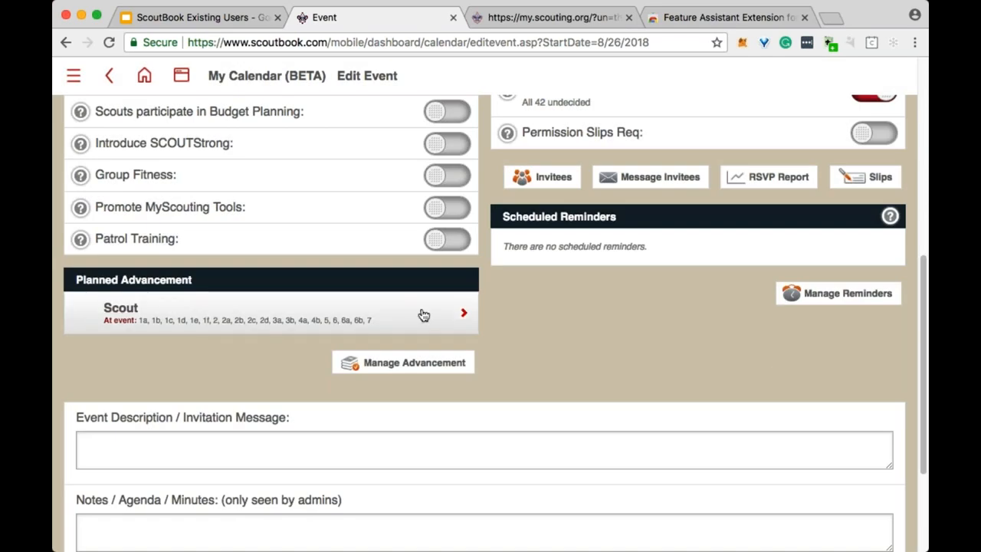
# Uncheck Scout requirements 2a–2d, 3a, 3b, 4a, 4b and 5, keeping 1a–1f, 6 and 7.
pyautogui.click(239, 317)
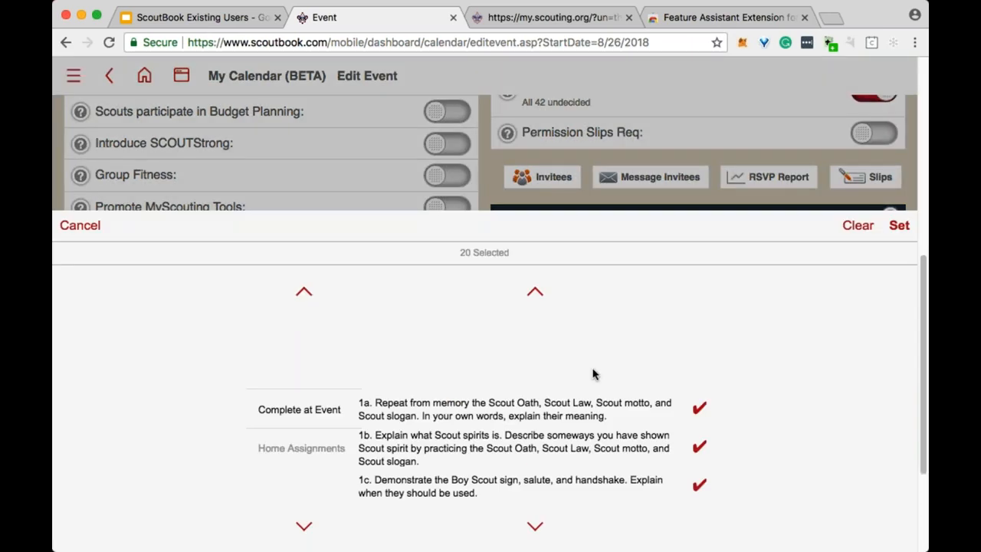
pyautogui.scroll(-1, 618, 375)
pyautogui.scroll(-6, 618, 375)
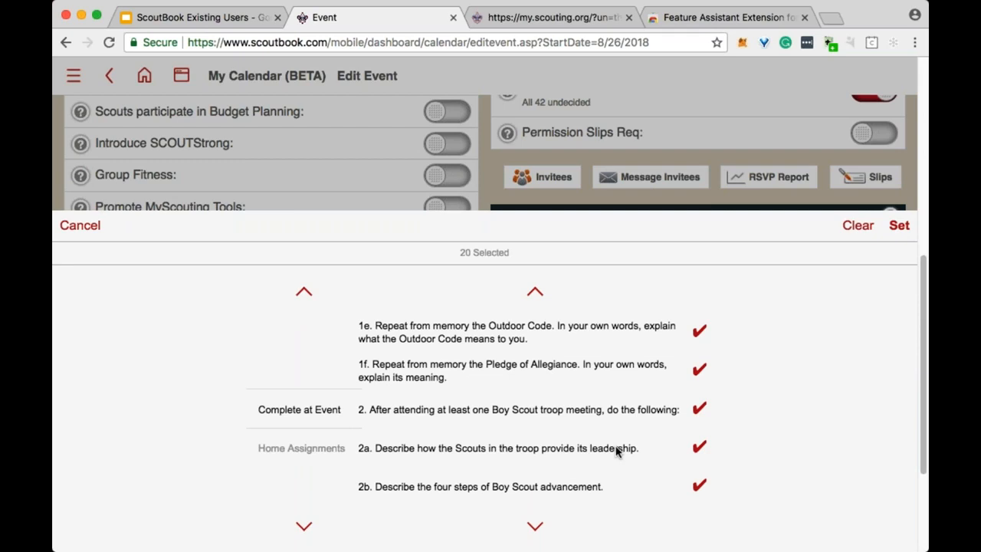
pyautogui.click(611, 450)
pyautogui.click(602, 486)
pyautogui.scroll(-3, 610, 376)
pyautogui.click(610, 409)
pyautogui.click(613, 448)
pyautogui.click(617, 482)
pyautogui.scroll(-4, 661, 337)
pyautogui.click(663, 327)
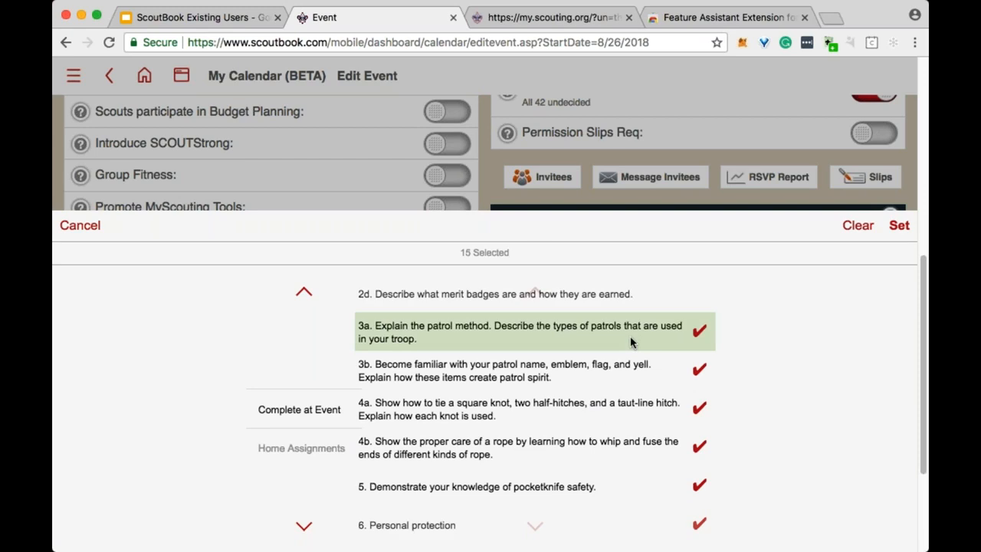
pyautogui.click(632, 331)
pyautogui.click(631, 407)
pyautogui.click(637, 366)
pyautogui.click(615, 452)
pyautogui.click(635, 486)
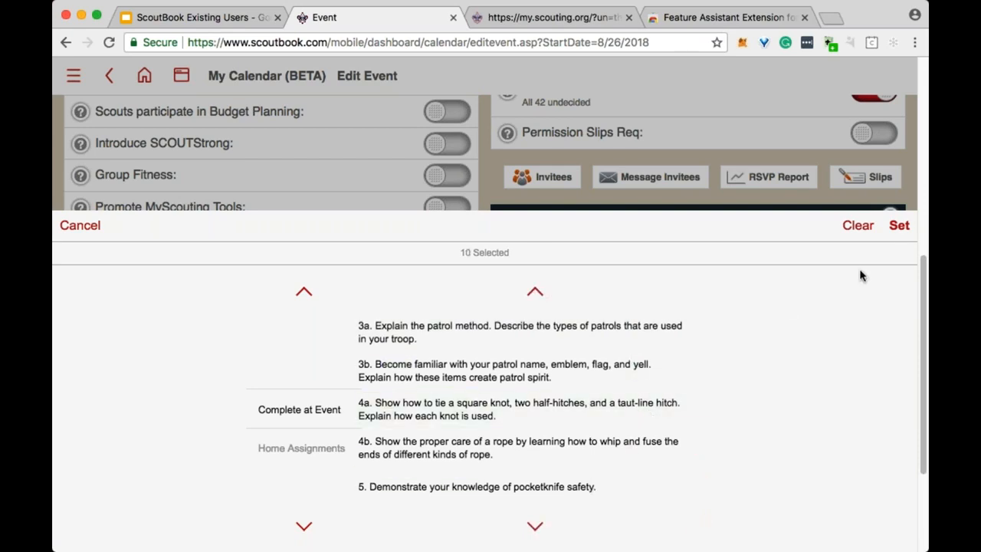
pyautogui.click(899, 227)
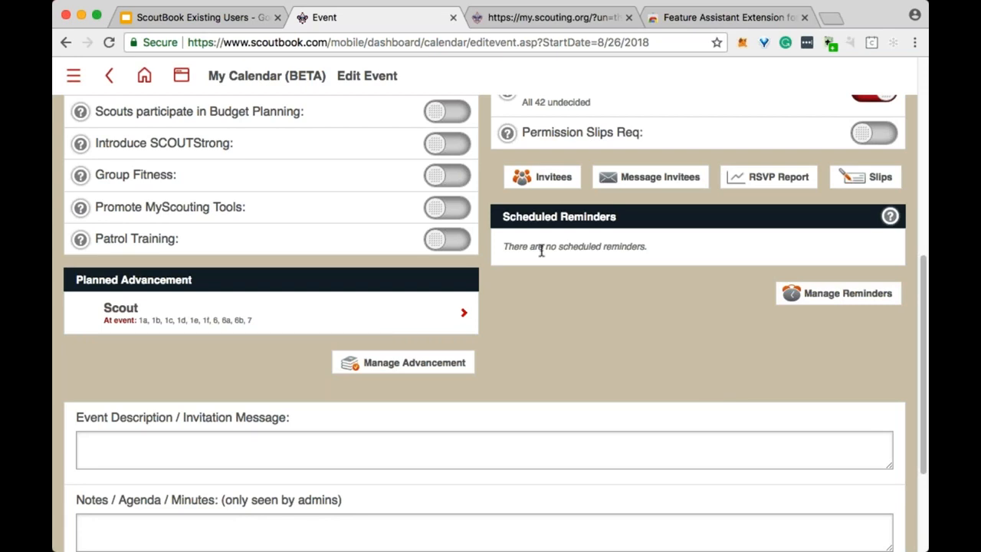
pyautogui.scroll(6, 540, 250)
# Go back to May in My Calendar and open the May 6, 2018 Troop Meeting.
pyautogui.click(270, 76)
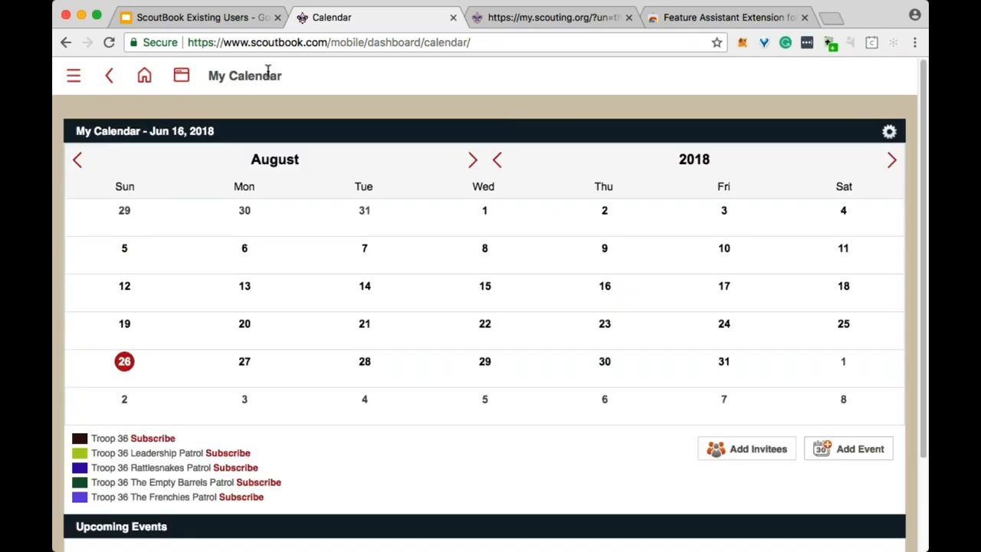
pyautogui.click(79, 158)
pyautogui.click(78, 159)
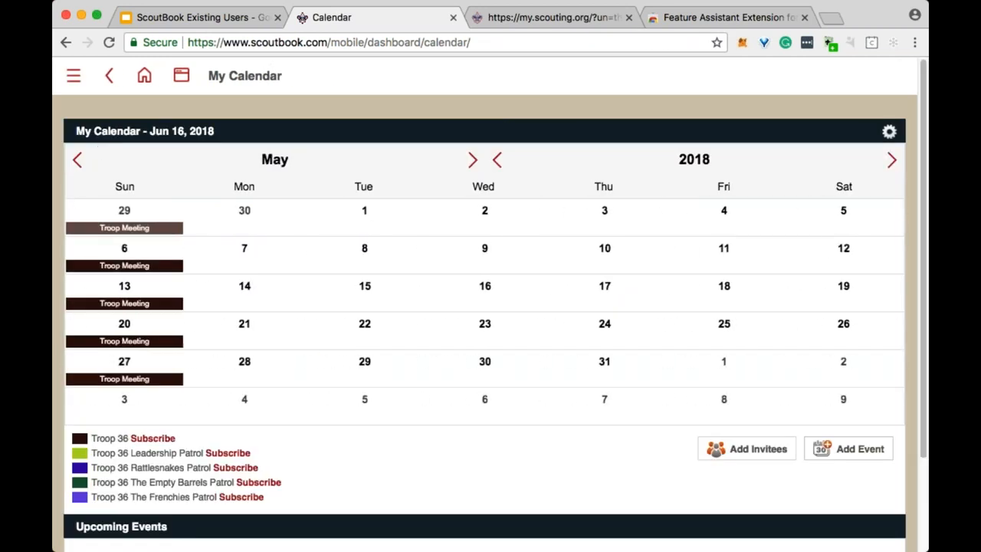
pyautogui.click(124, 264)
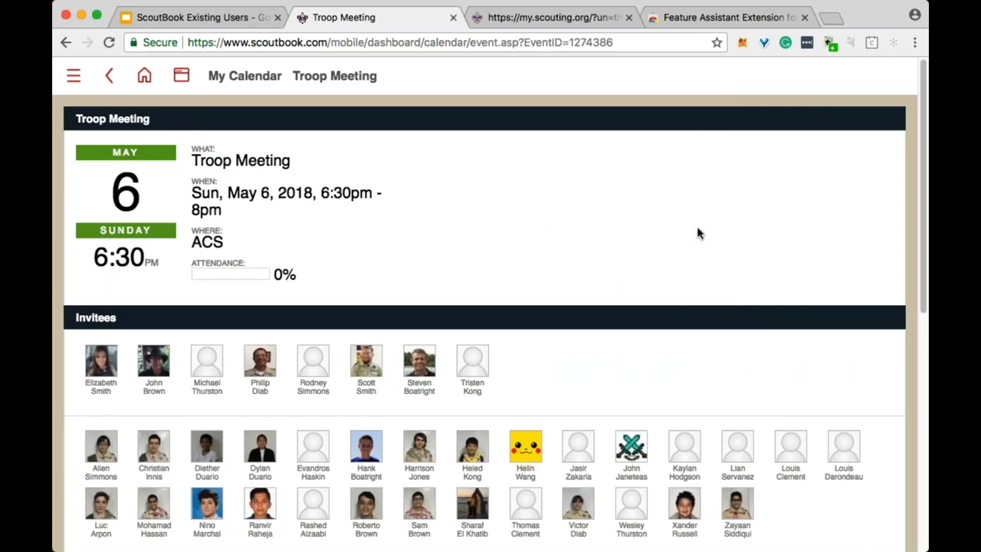
pyautogui.scroll(-2, 675, 248)
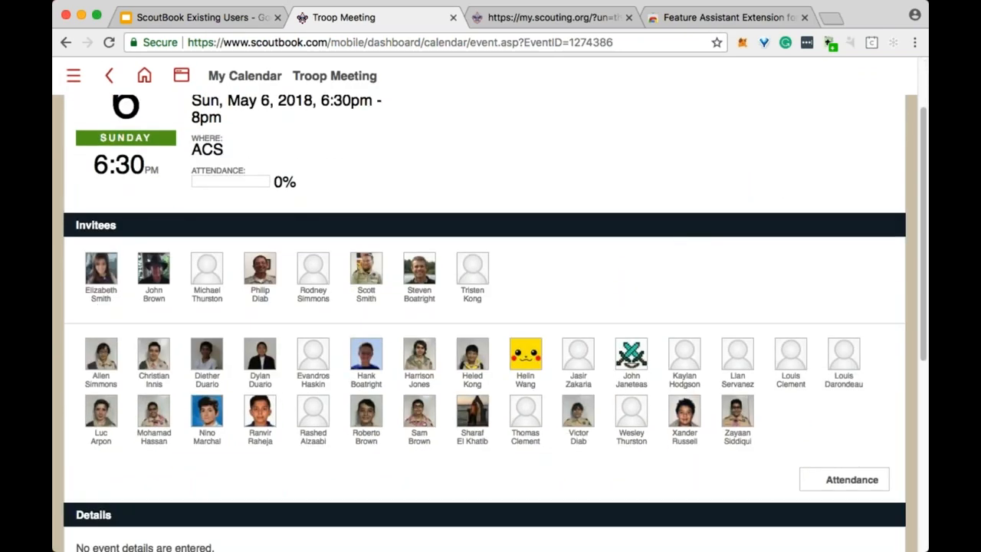
# Mark the attending adults and scouts present and save attendance, giving 33%.
pyautogui.click(842, 486)
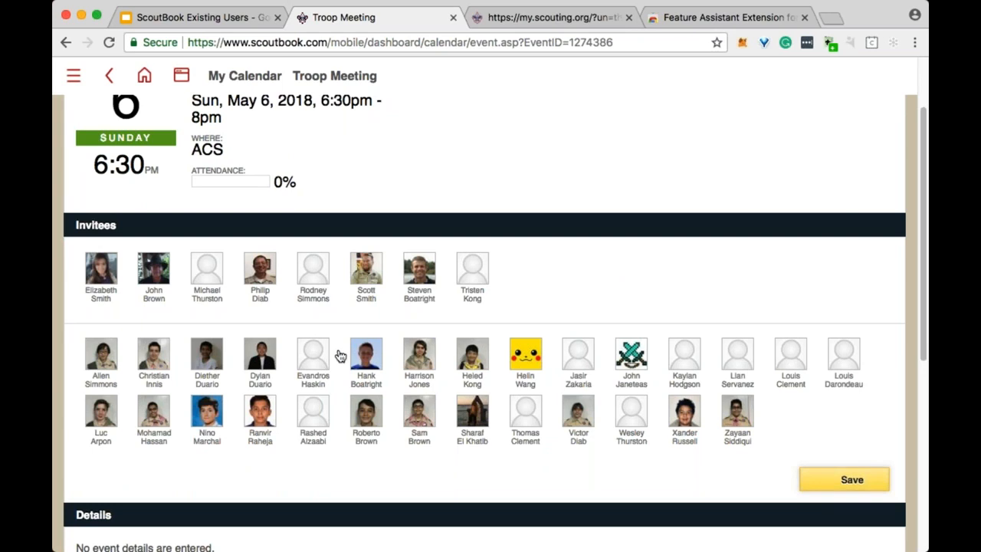
pyautogui.click(366, 269)
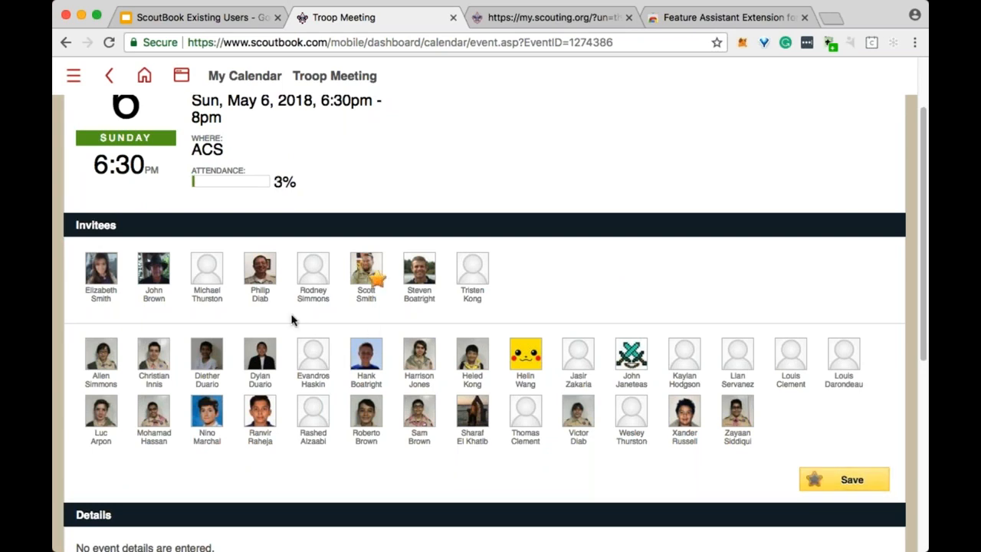
pyautogui.click(260, 272)
pyautogui.click(153, 272)
pyautogui.click(104, 275)
pyautogui.click(313, 271)
pyautogui.click(102, 354)
pyautogui.click(170, 360)
pyautogui.click(268, 358)
pyautogui.click(268, 360)
pyautogui.click(379, 364)
pyautogui.click(430, 360)
pyautogui.click(430, 361)
pyautogui.click(478, 360)
pyautogui.click(530, 360)
pyautogui.click(584, 360)
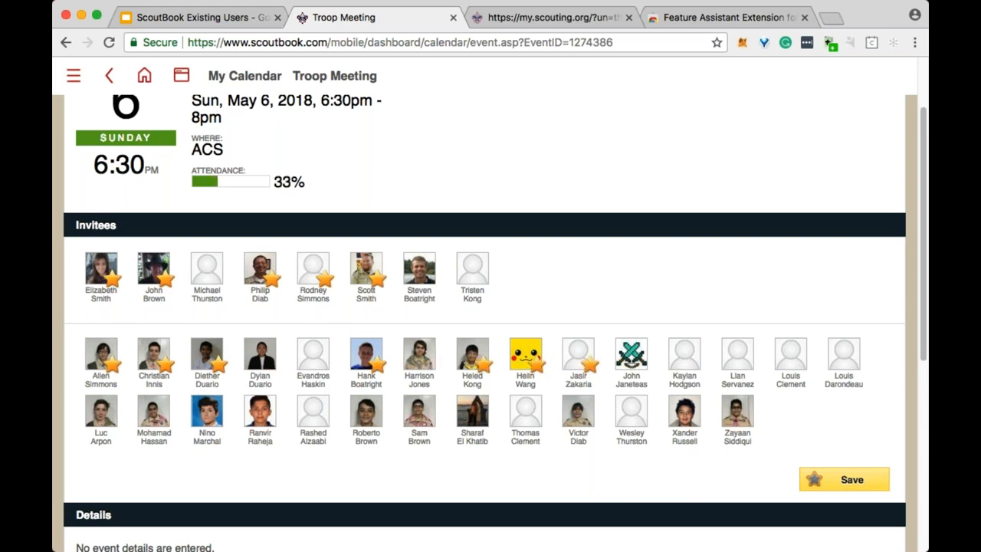
pyautogui.scroll(-1, 829, 260)
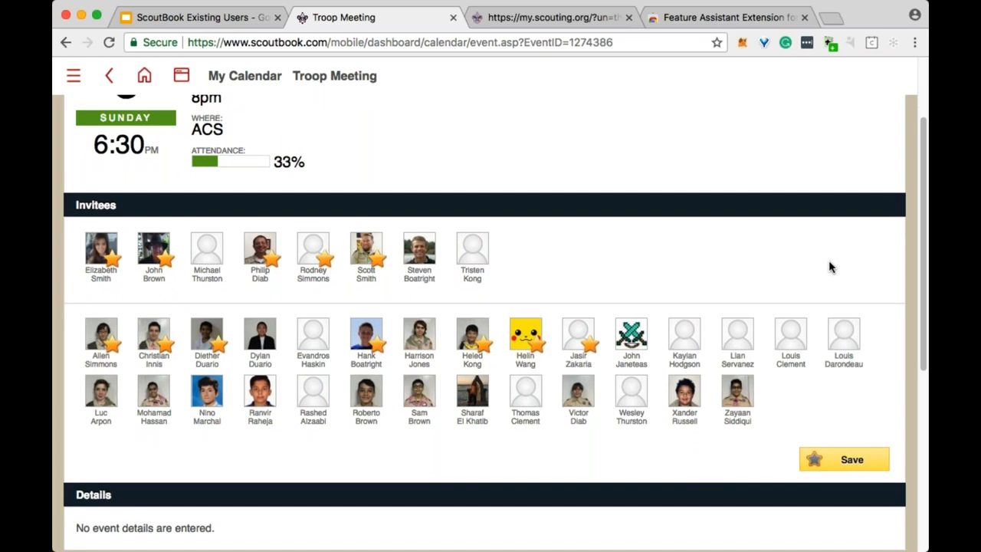
pyautogui.click(857, 458)
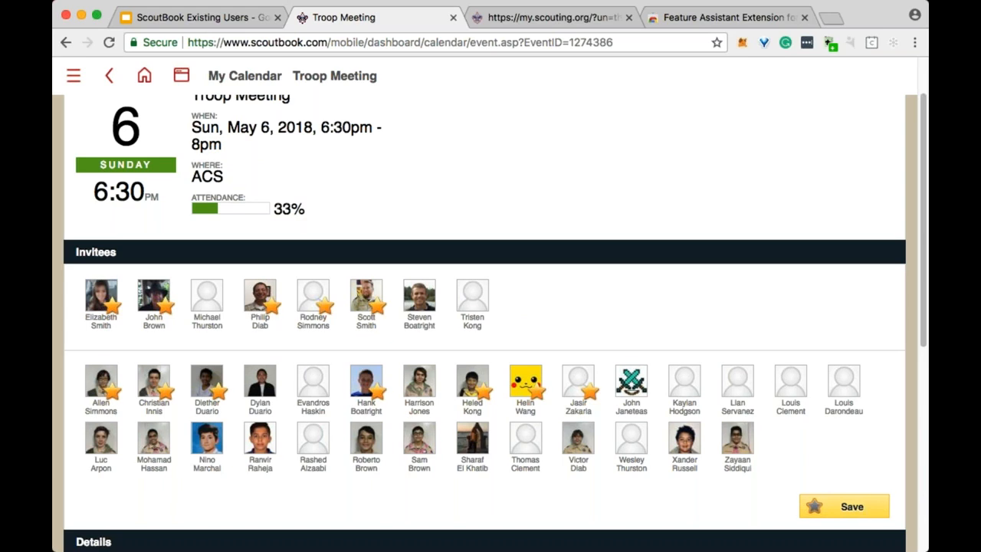
pyautogui.scroll(-1, 529, 404)
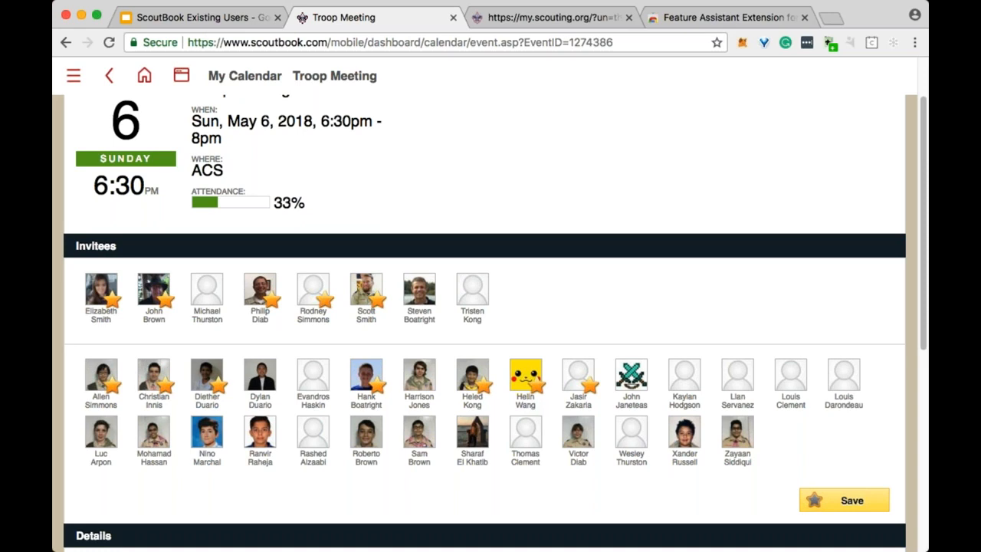
pyautogui.scroll(-5, 685, 344)
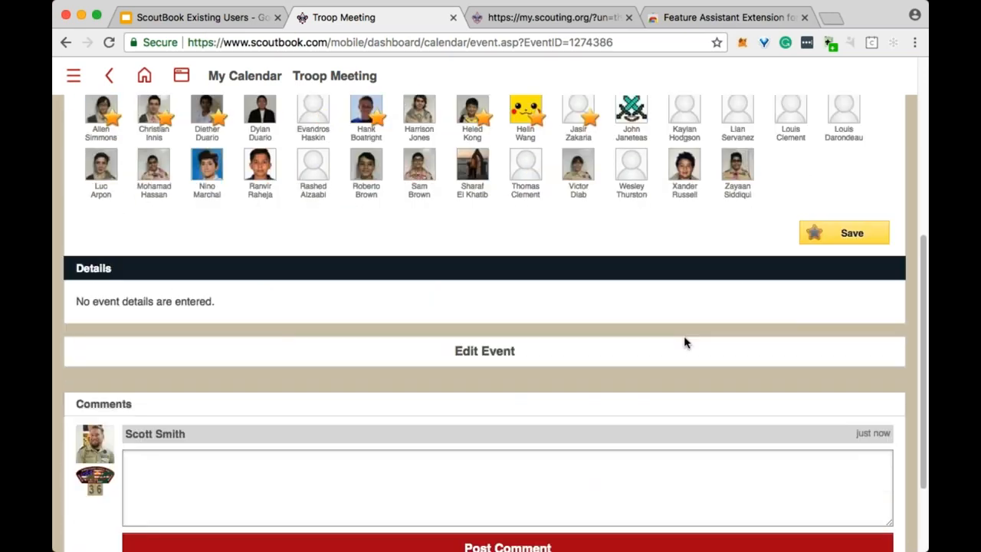
pyautogui.scroll(1, 685, 344)
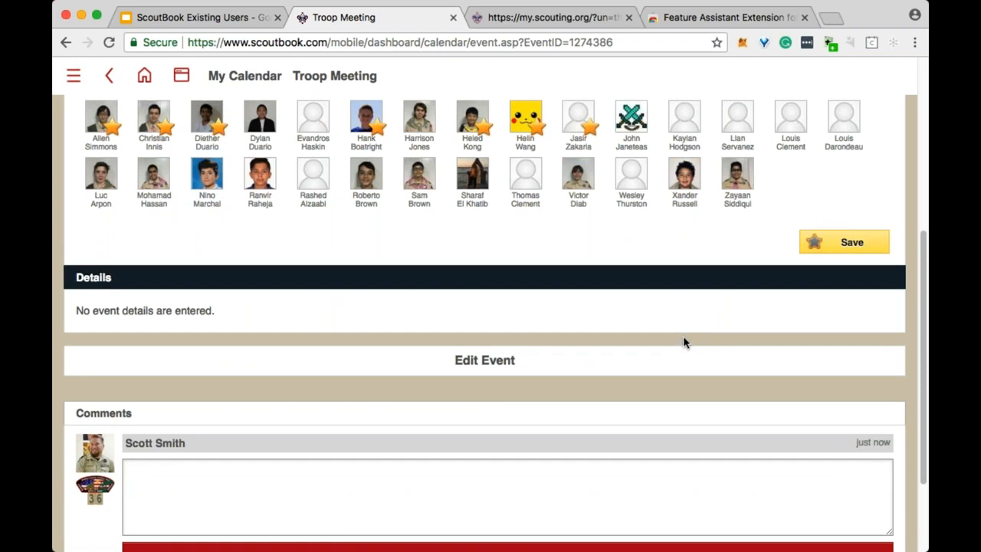
pyautogui.scroll(3, 676, 344)
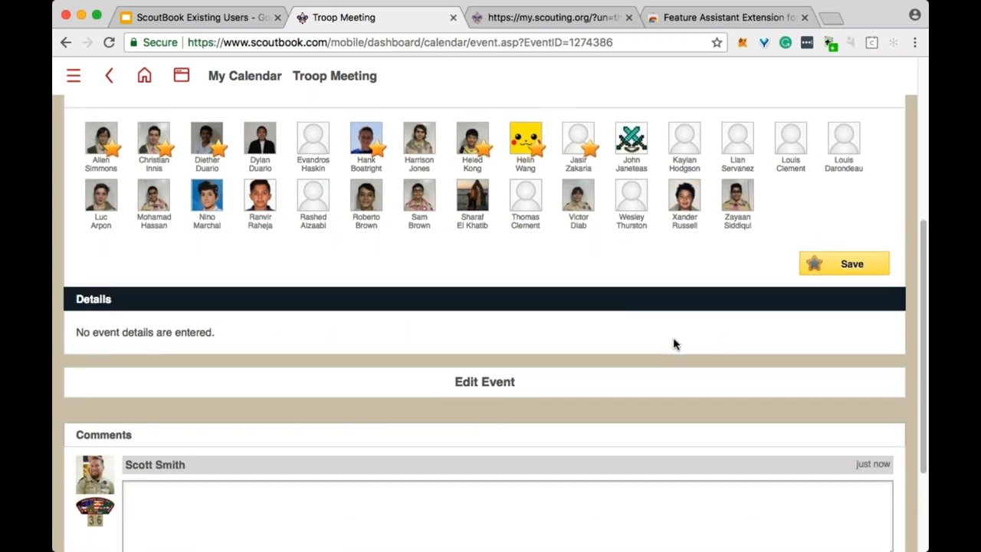
pyautogui.scroll(-3, 673, 344)
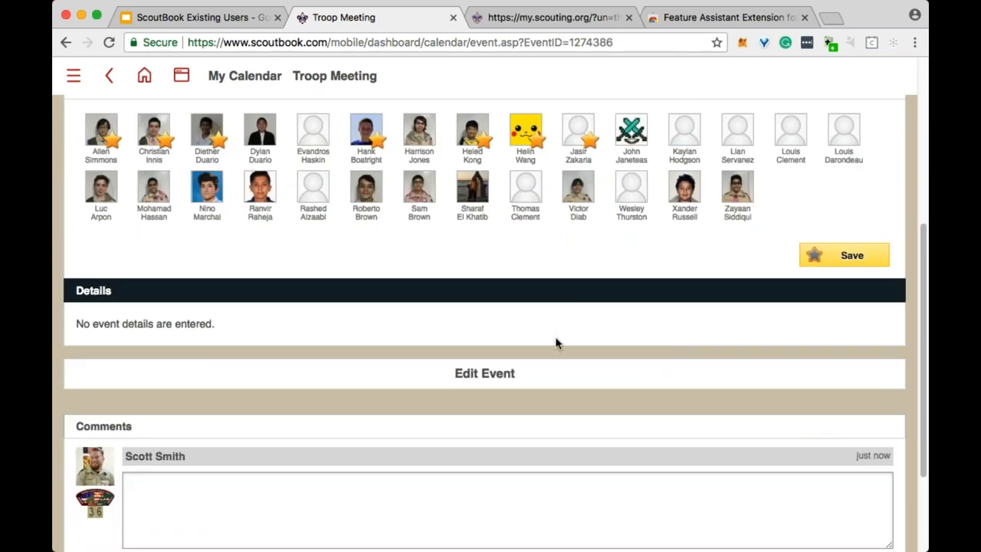
pyautogui.scroll(4, 674, 344)
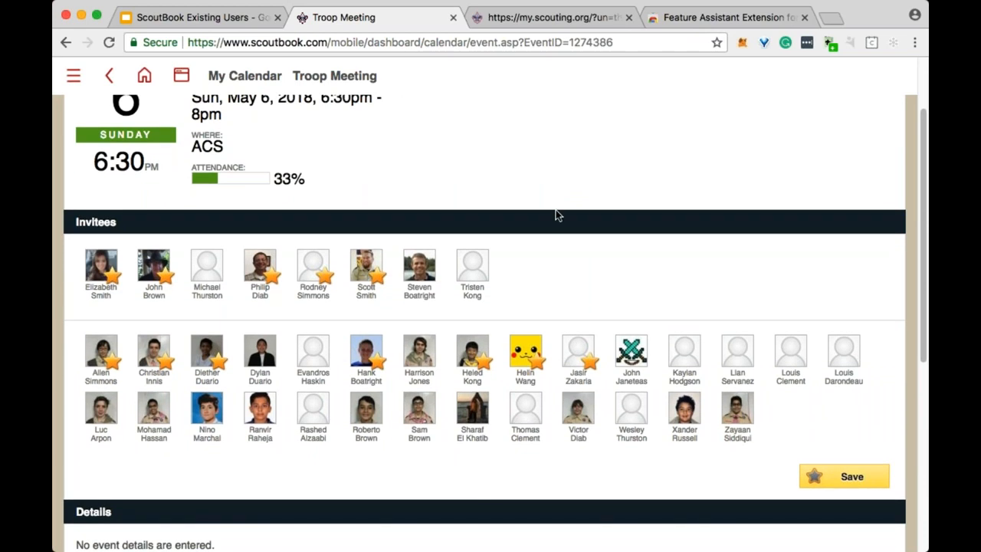
pyautogui.scroll(2, 551, 217)
pyautogui.scroll(-4, 549, 217)
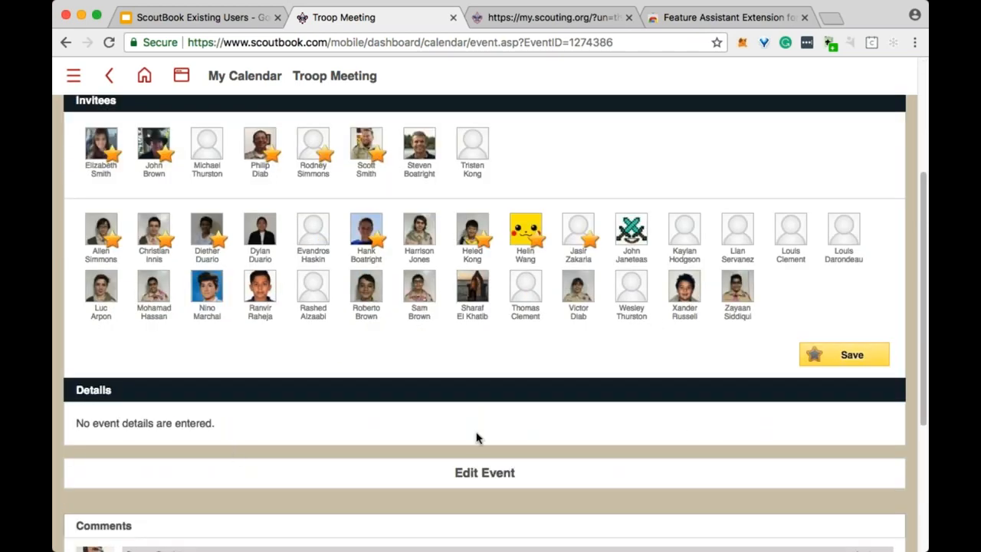
pyautogui.scroll(-1, 677, 425)
pyautogui.scroll(2, 676, 421)
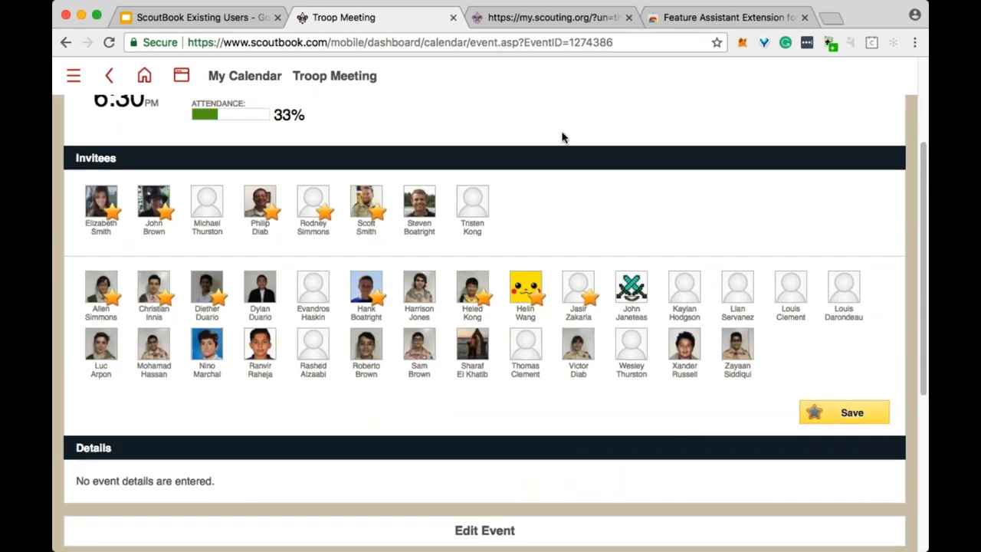
pyautogui.scroll(-1, 582, 183)
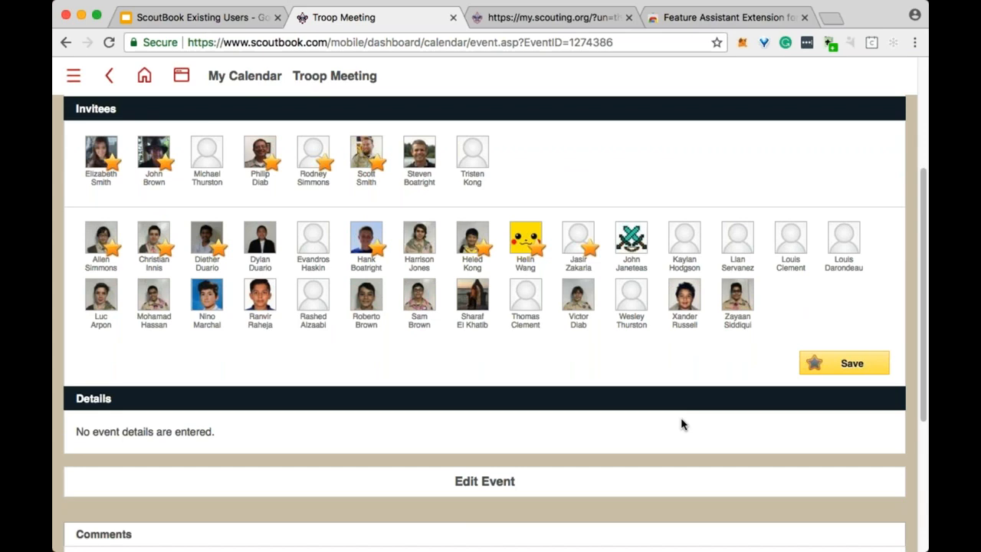
pyautogui.scroll(3, 681, 424)
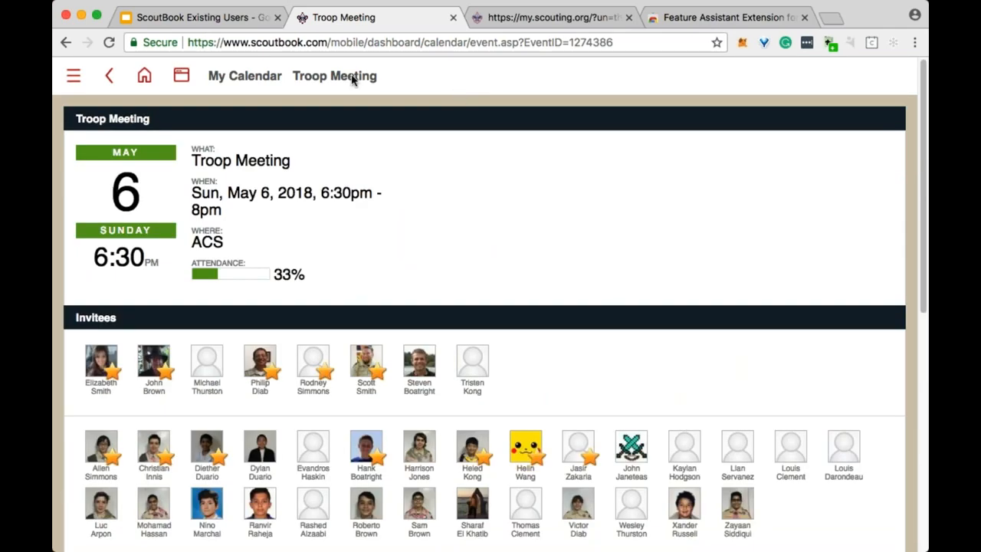
# Open Troop 36's Quick Entry for rank requirements and choose the Scout rank.
pyautogui.click(182, 78)
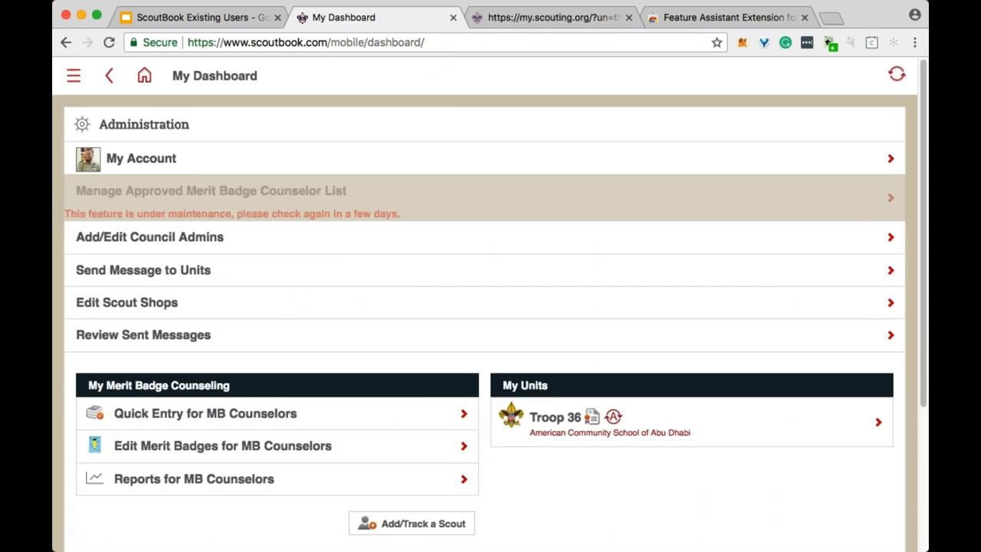
pyautogui.click(555, 417)
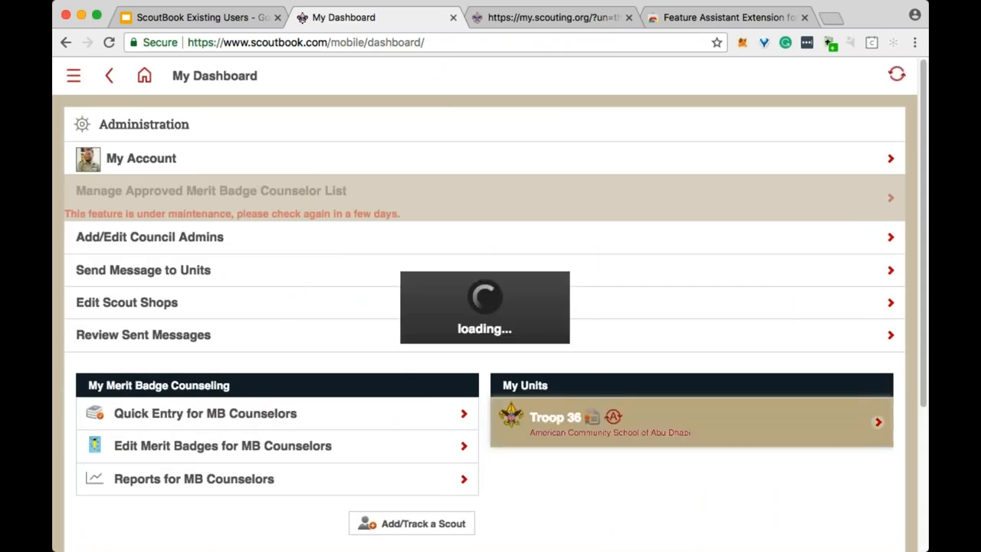
pyautogui.scroll(-5, 453, 354)
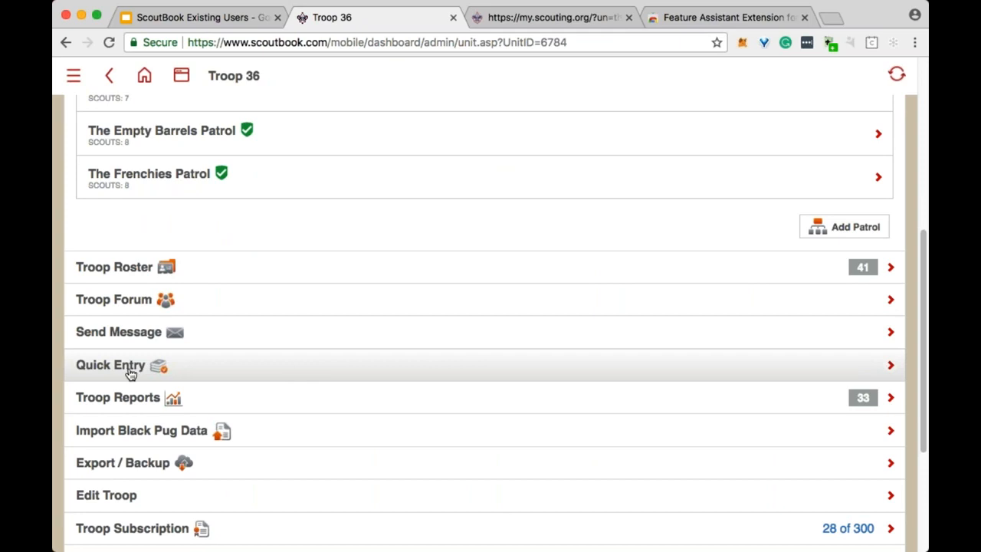
pyautogui.click(593, 377)
pyautogui.scroll(-1, 549, 264)
pyautogui.scroll(1, 553, 355)
pyautogui.scroll(1, 553, 355)
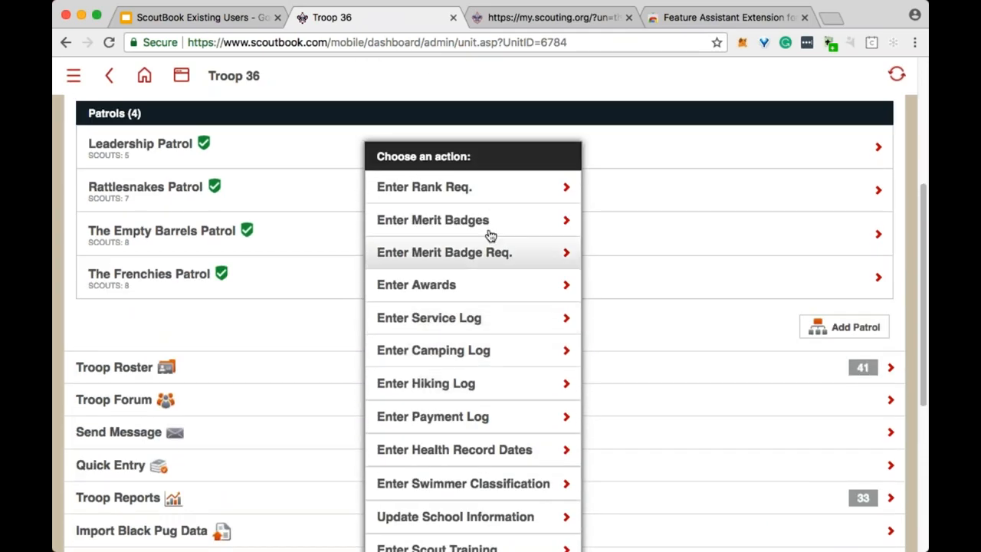
pyautogui.click(453, 190)
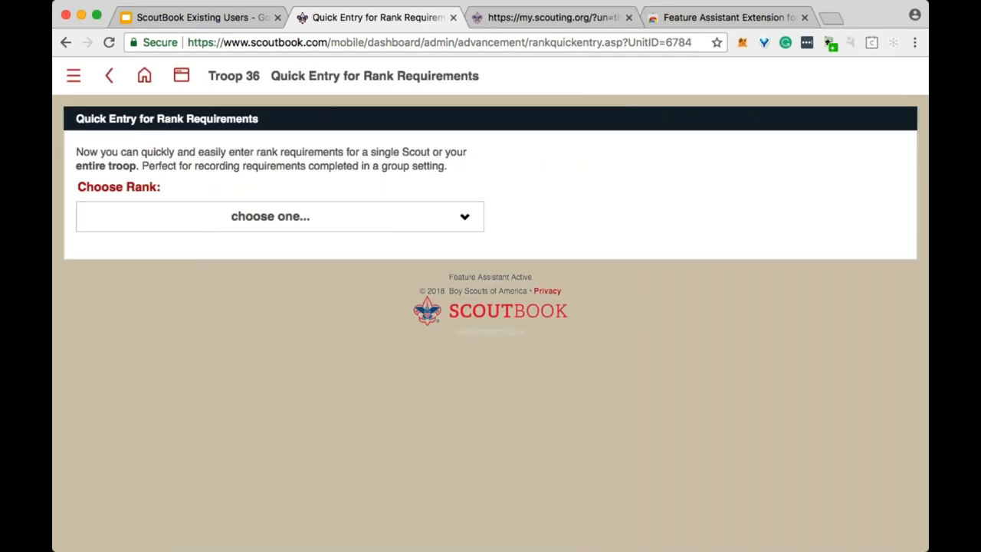
pyautogui.click(279, 217)
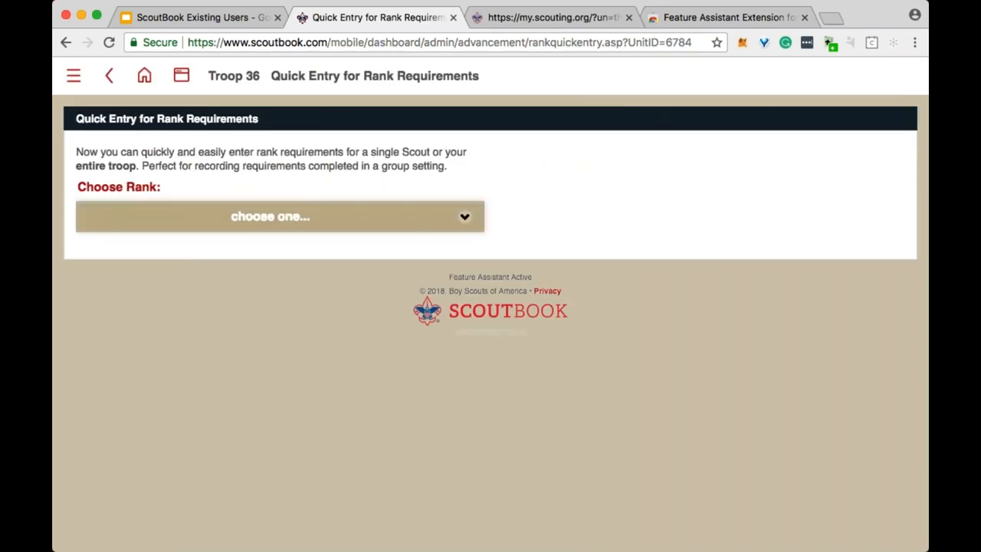
pyautogui.click(422, 229)
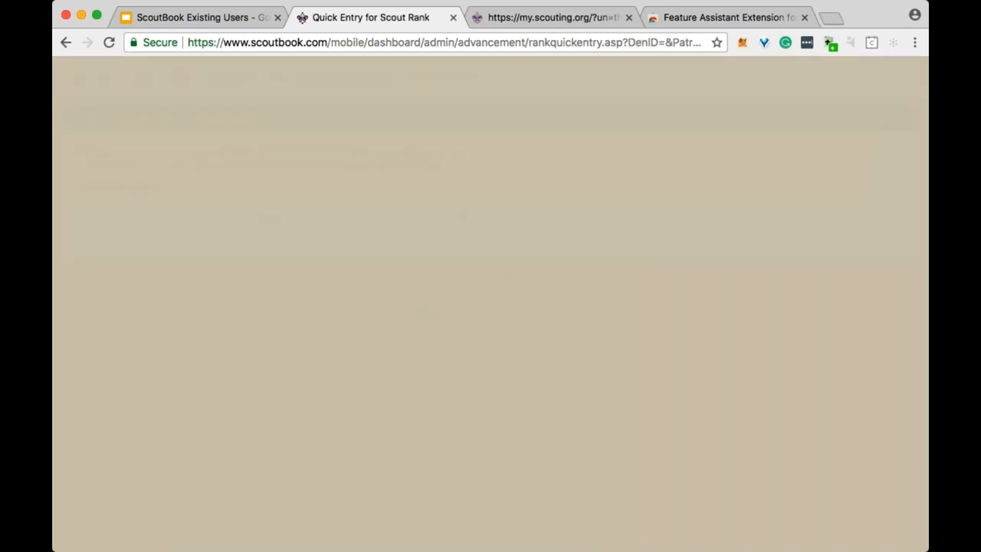
# Select four scouts to receive credit.
pyautogui.scroll(-2, 637, 228)
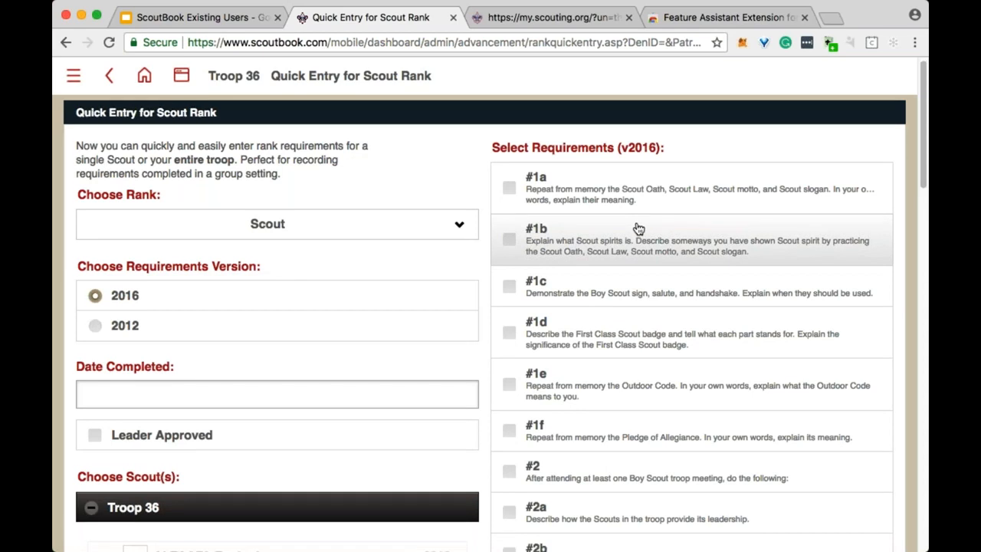
pyautogui.scroll(-5, 657, 224)
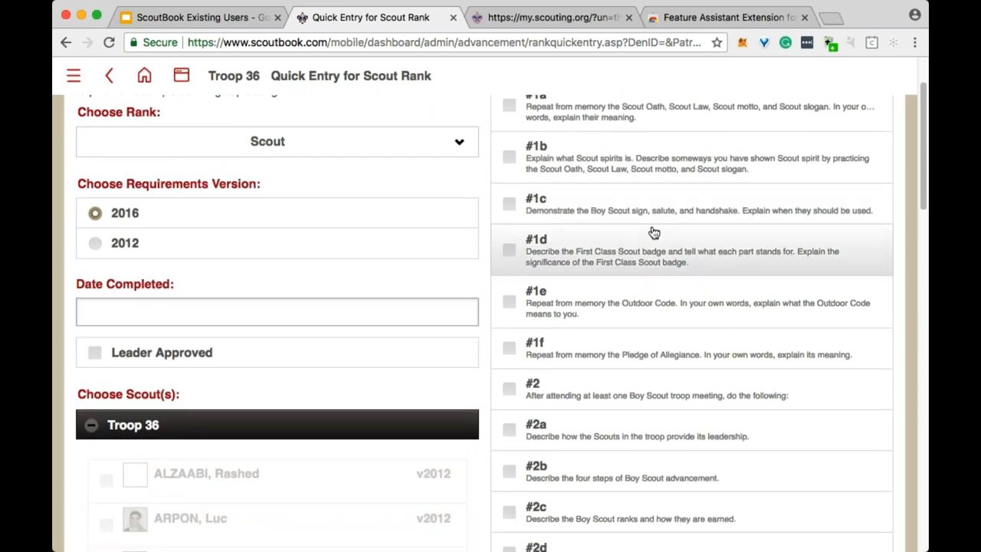
pyautogui.scroll(-5, 652, 234)
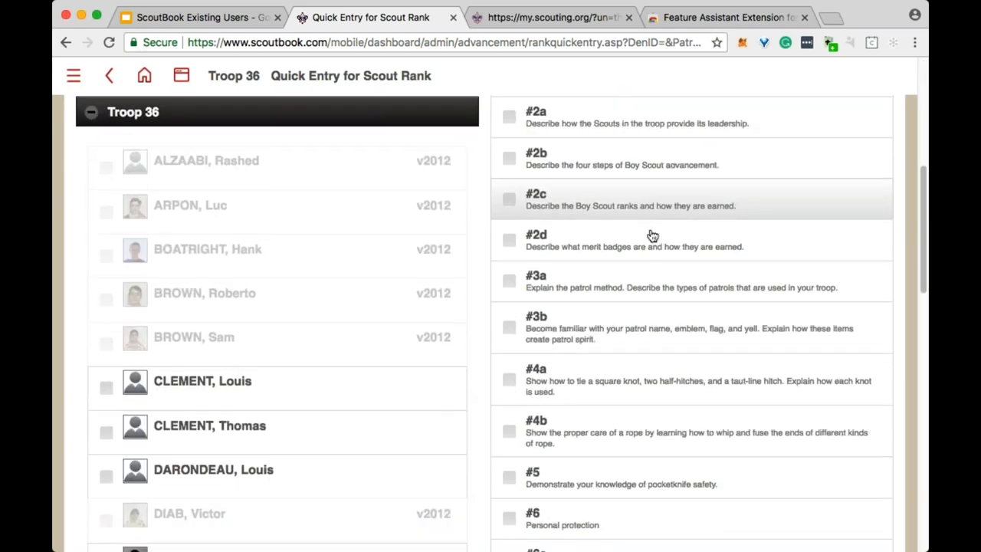
pyautogui.click(221, 344)
pyautogui.click(230, 390)
pyautogui.click(207, 429)
pyautogui.scroll(-3, 208, 429)
pyautogui.scroll(-2, 230, 353)
pyautogui.click(273, 365)
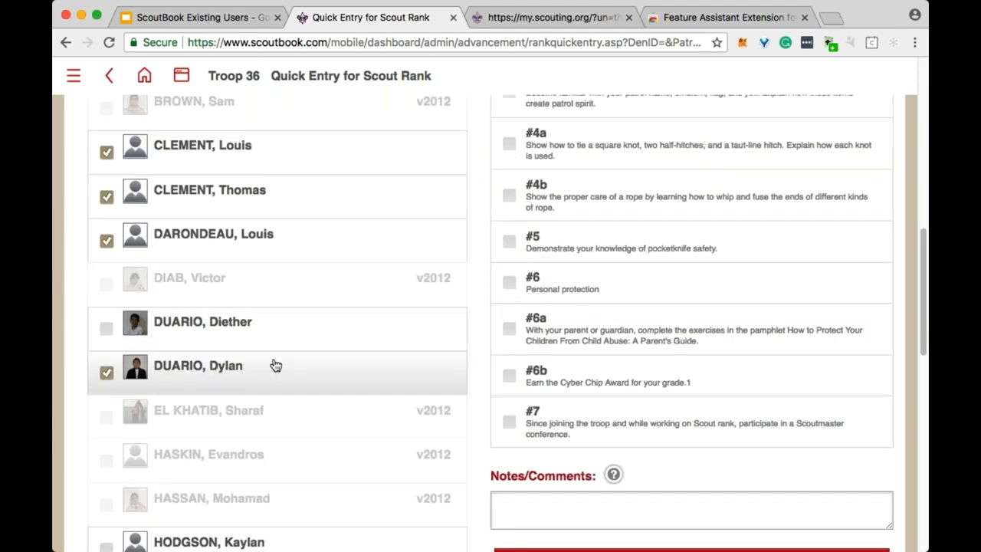
pyautogui.scroll(15, 651, 240)
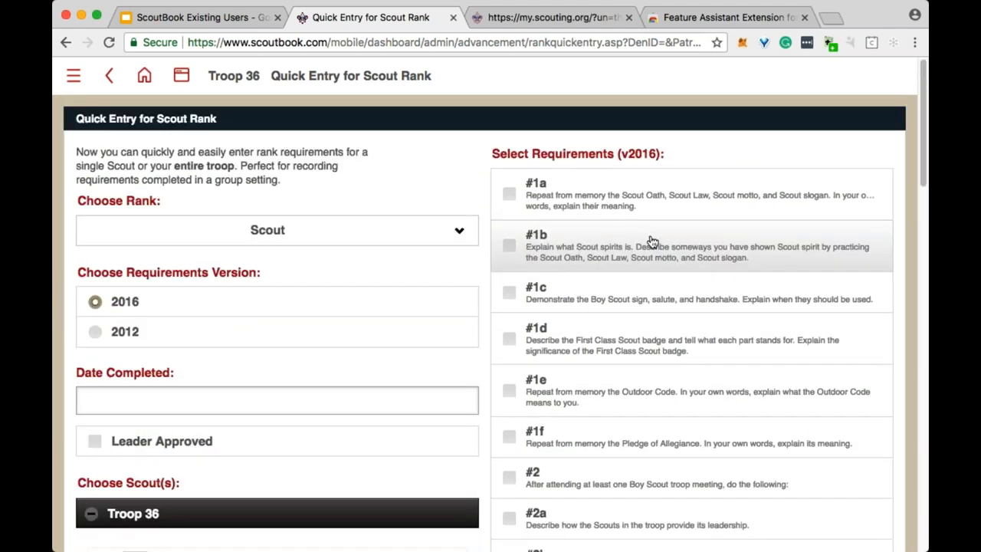
# Tick requirements #1a through #1f and save the quick entry.
pyautogui.click(509, 193)
pyautogui.click(513, 246)
pyautogui.click(515, 297)
pyautogui.click(512, 341)
pyautogui.click(514, 394)
pyautogui.click(511, 437)
pyautogui.scroll(-10, 792, 208)
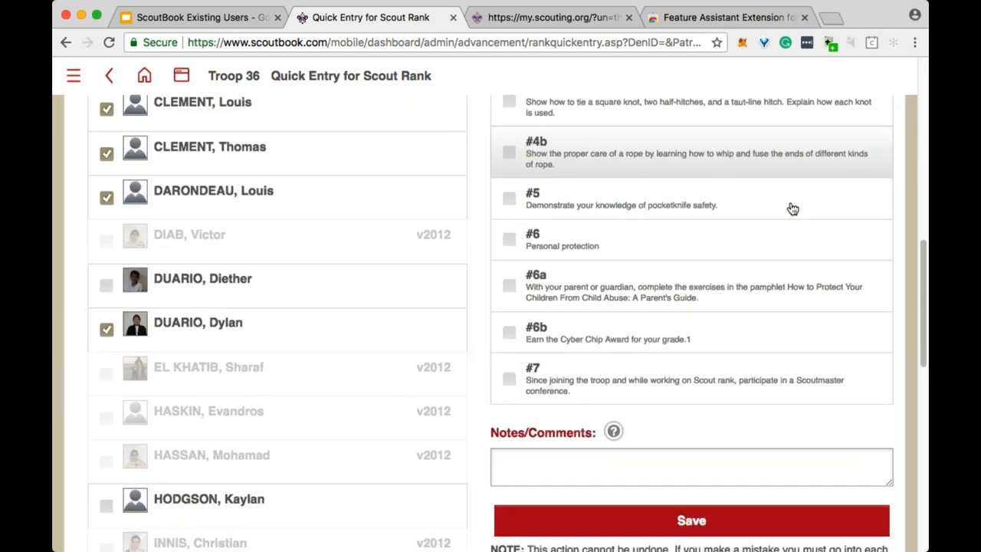
pyautogui.click(698, 433)
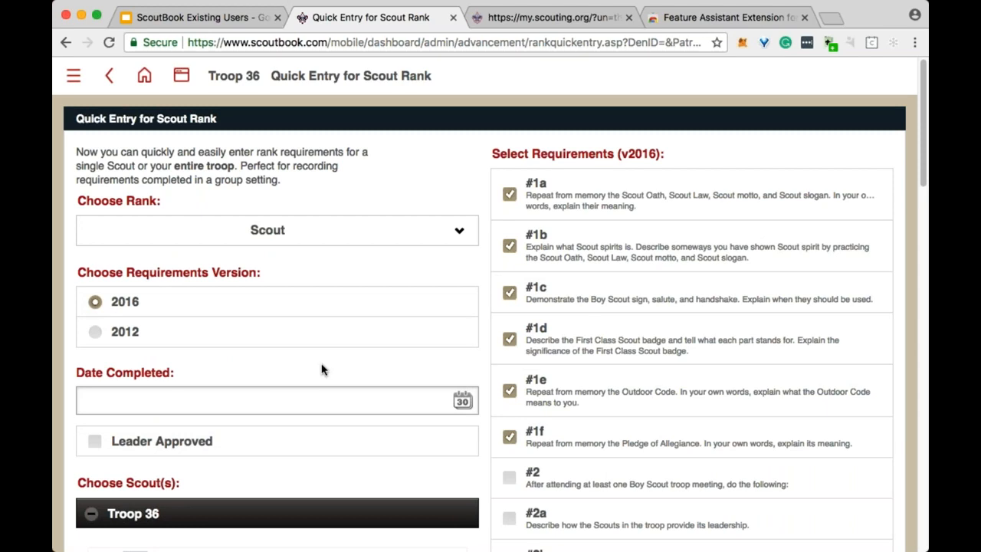
# Mark the entry Leader Approved with completion date 06/03/2018.
pyautogui.click(179, 442)
pyautogui.click(360, 400)
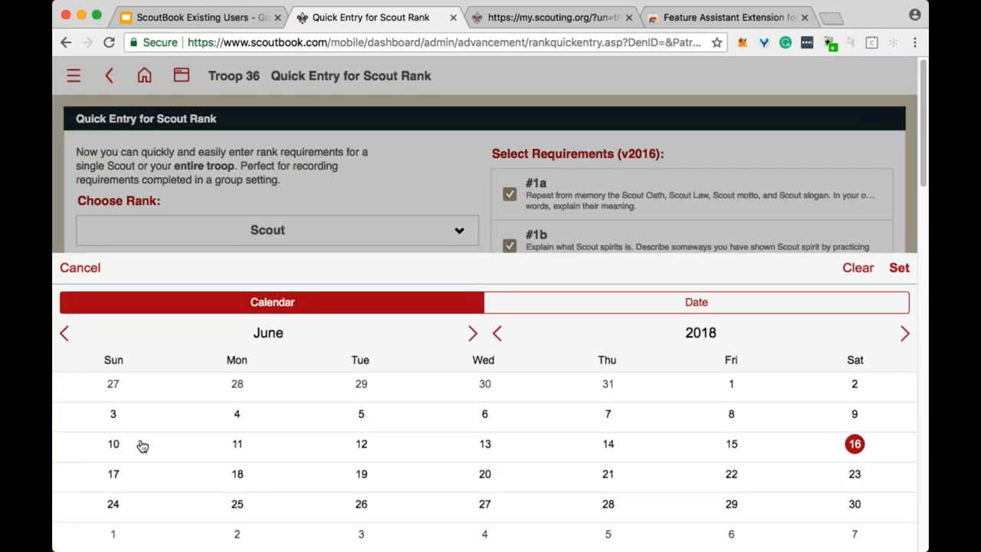
pyautogui.click(173, 414)
# Return to the Troop 36 unit page via its header title.
pyautogui.scroll(-15, 529, 283)
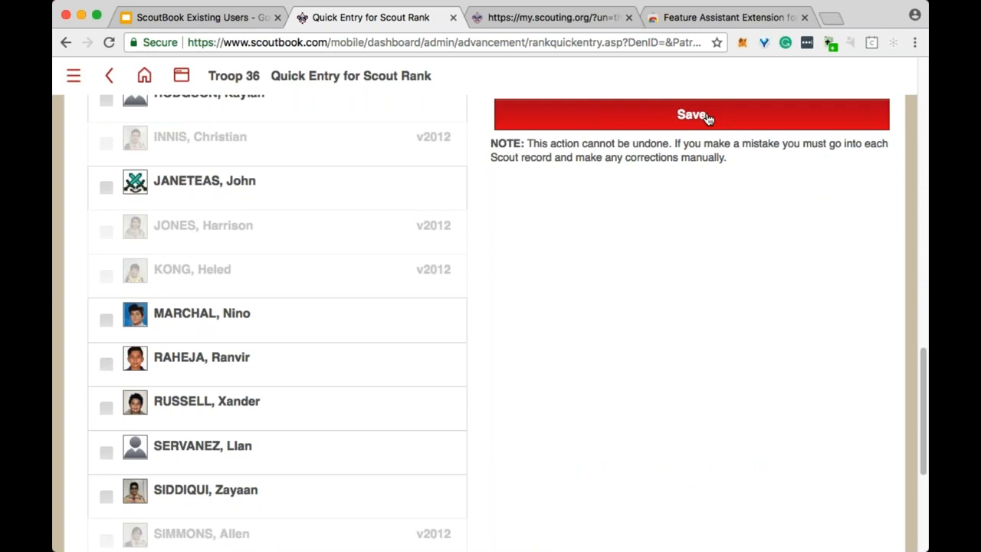
pyautogui.scroll(2, 280, 311)
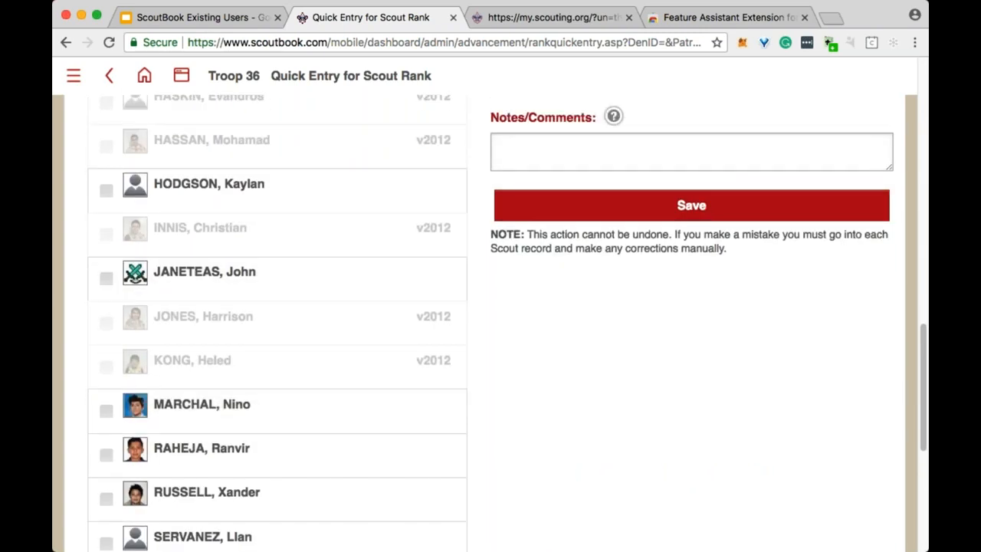
pyautogui.scroll(5, 353, 243)
pyautogui.scroll(2, 352, 244)
pyautogui.scroll(3, 171, 232)
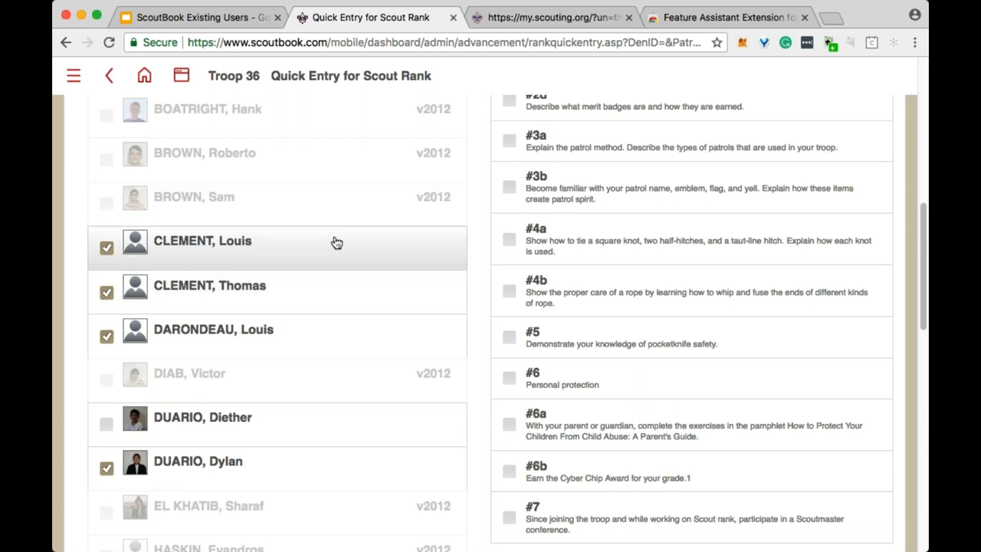
pyautogui.scroll(5, 360, 245)
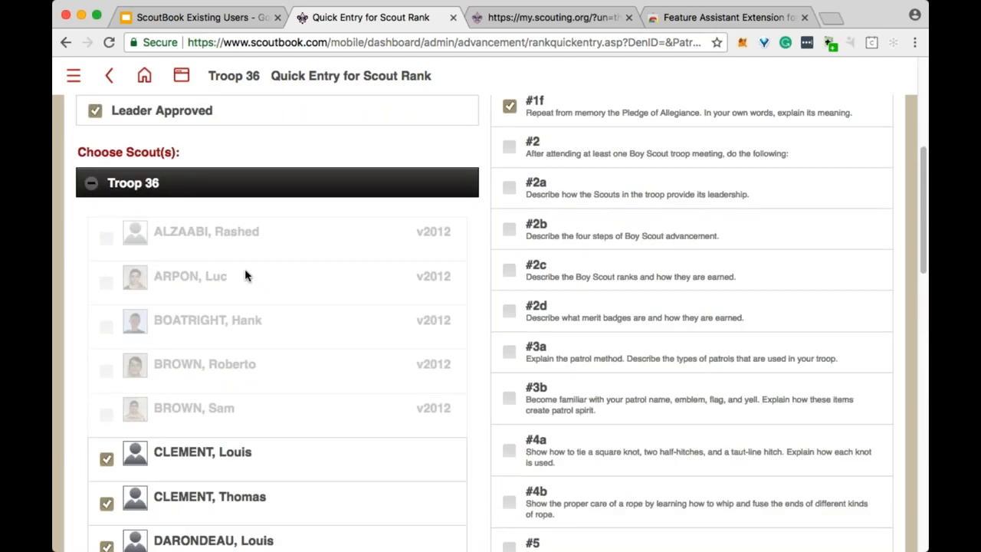
pyautogui.scroll(8, 245, 273)
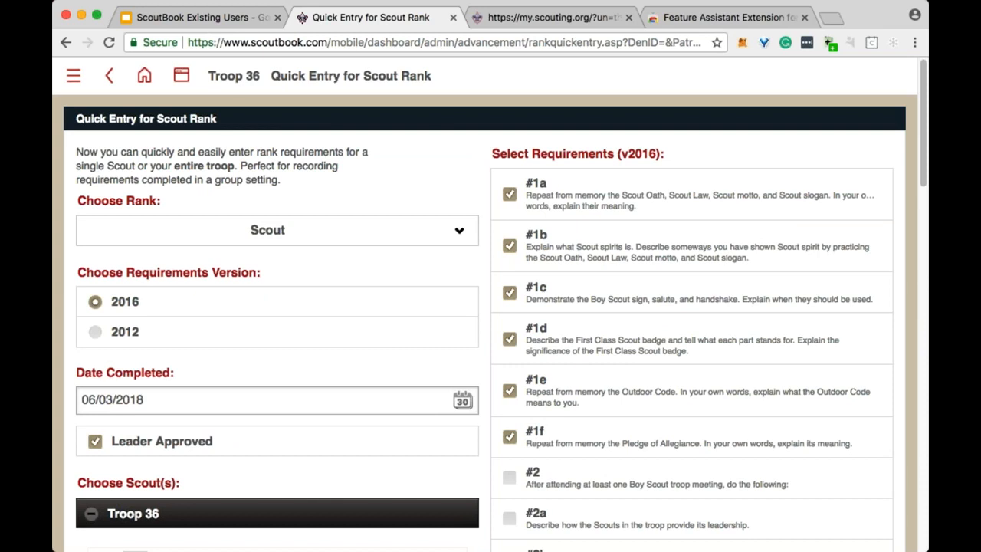
pyautogui.click(236, 78)
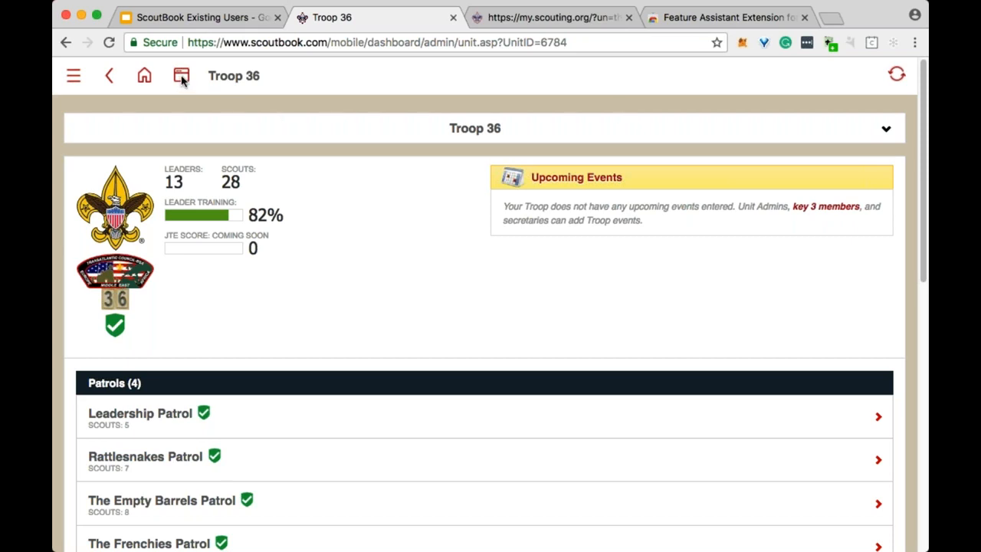
# Open the Troop 36 Send Message page from the unit page's Send Message row.
pyautogui.scroll(-3, 375, 274)
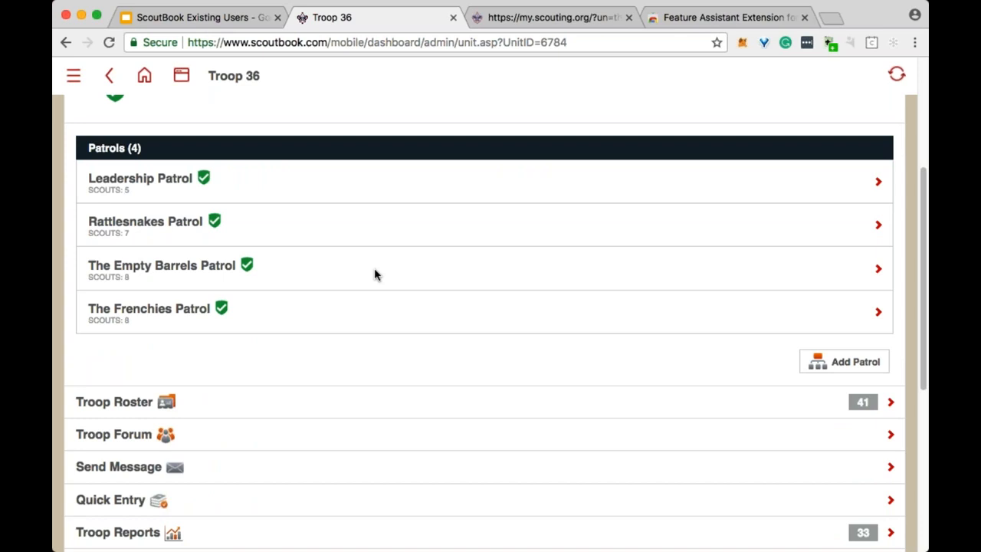
pyautogui.scroll(3, 374, 275)
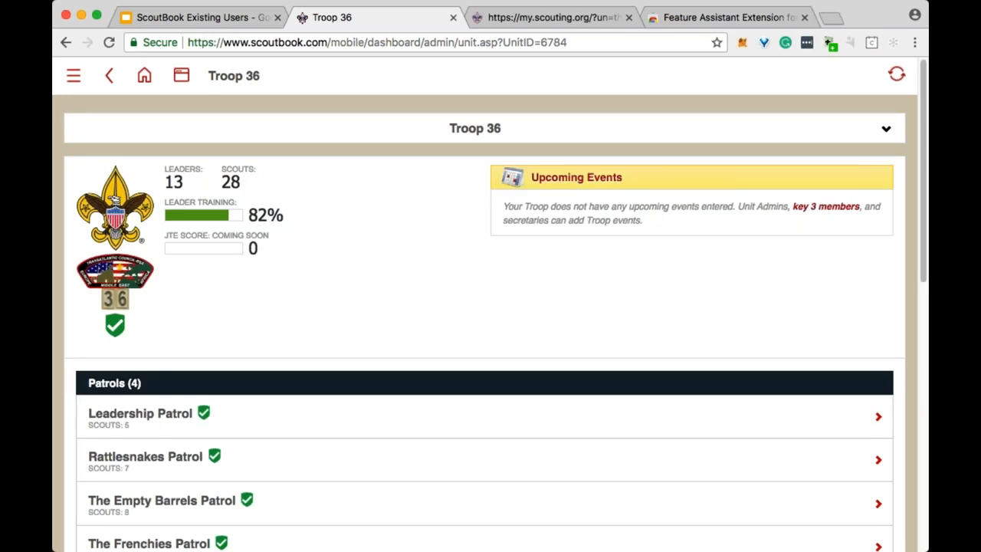
pyautogui.scroll(-4, 345, 214)
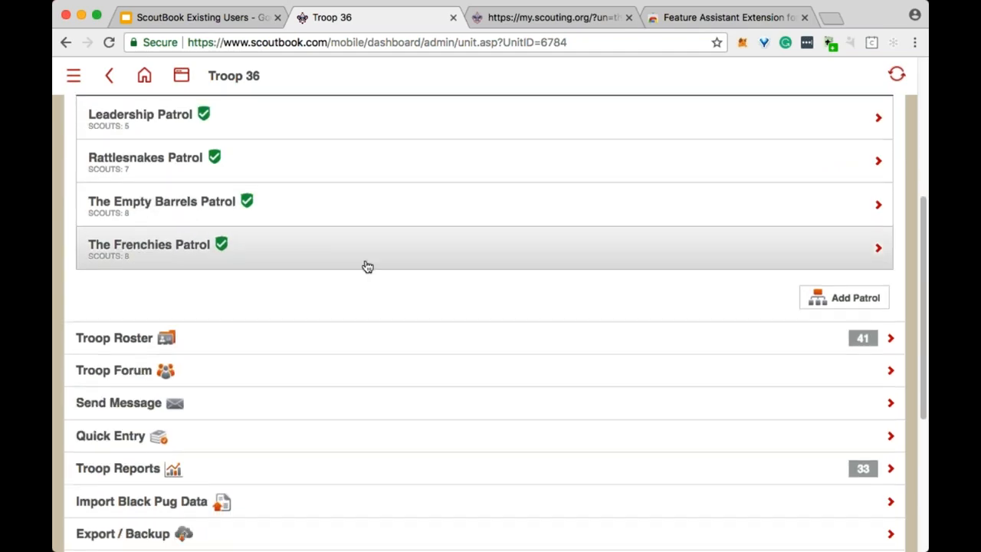
pyautogui.click(204, 406)
# Try attaching a file on the Troop 36 message form, then leave it unsent for the home menu.
pyautogui.scroll(-20, 357, 300)
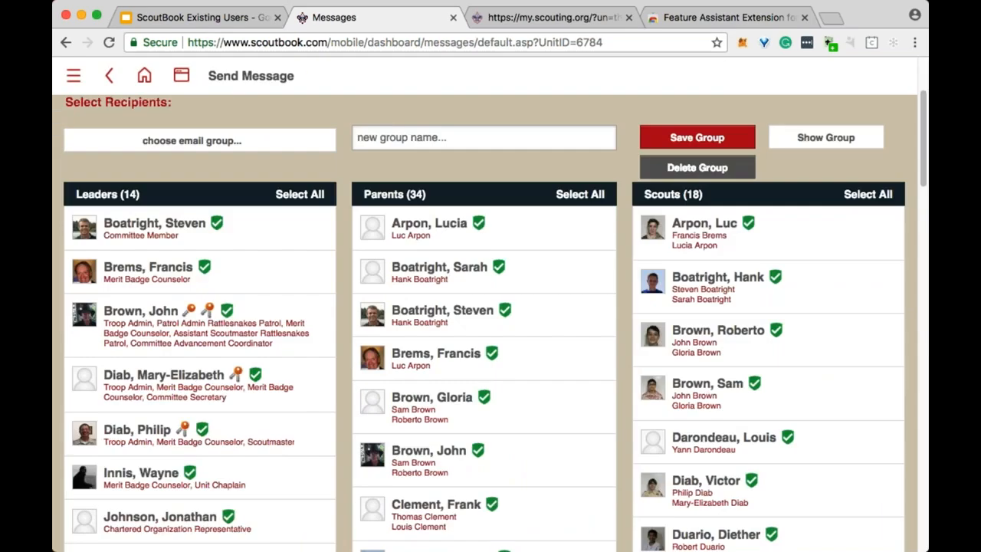
pyautogui.scroll(2, 393, 284)
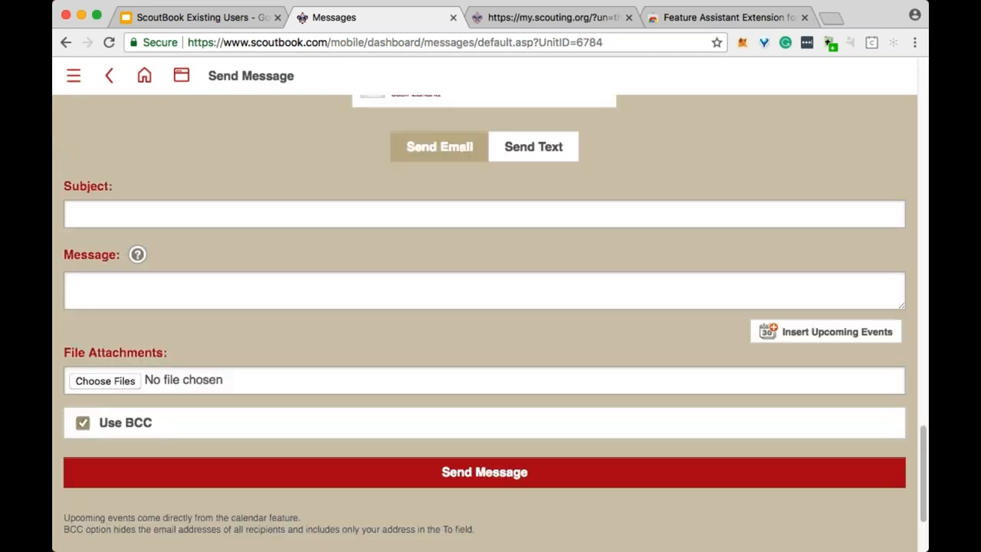
pyautogui.click(112, 383)
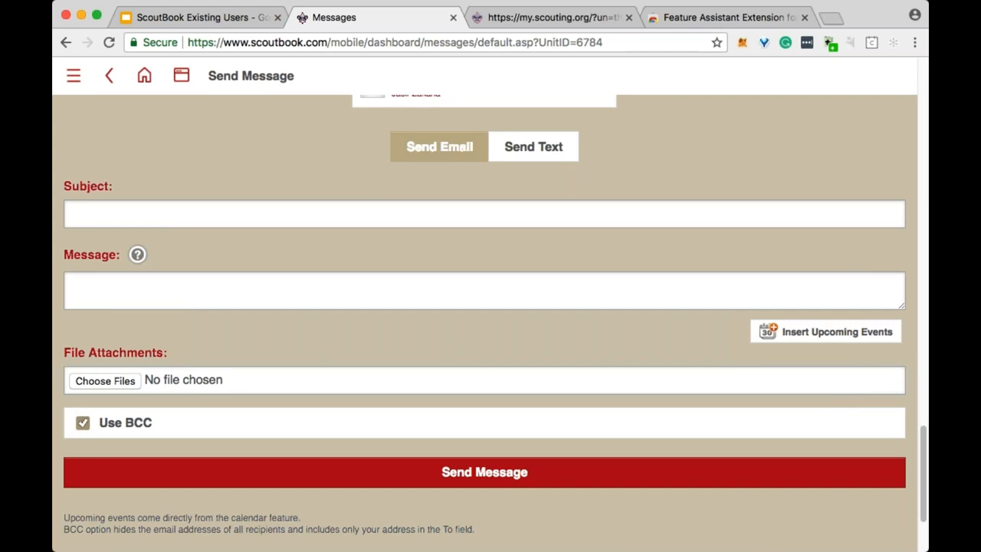
pyautogui.scroll(10, 845, 275)
pyautogui.click(144, 78)
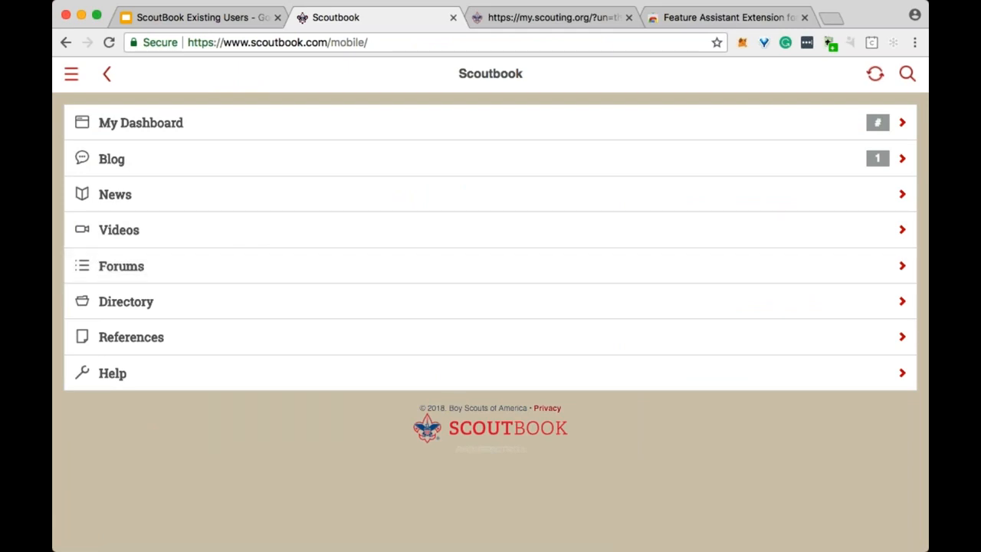
# Open Forums, glance at the thank-you slide, then reveal the Search All Forums box.
pyautogui.click(164, 270)
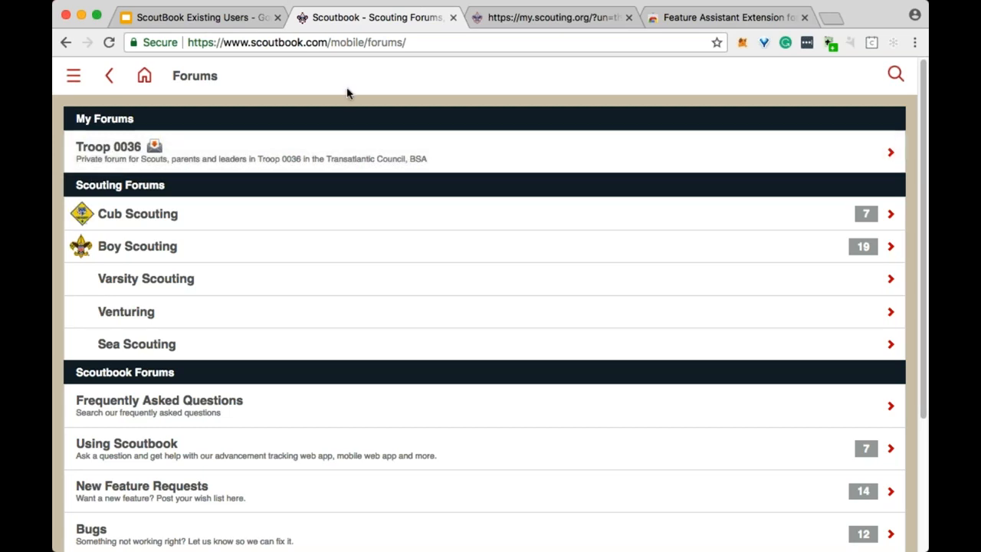
pyautogui.click(222, 16)
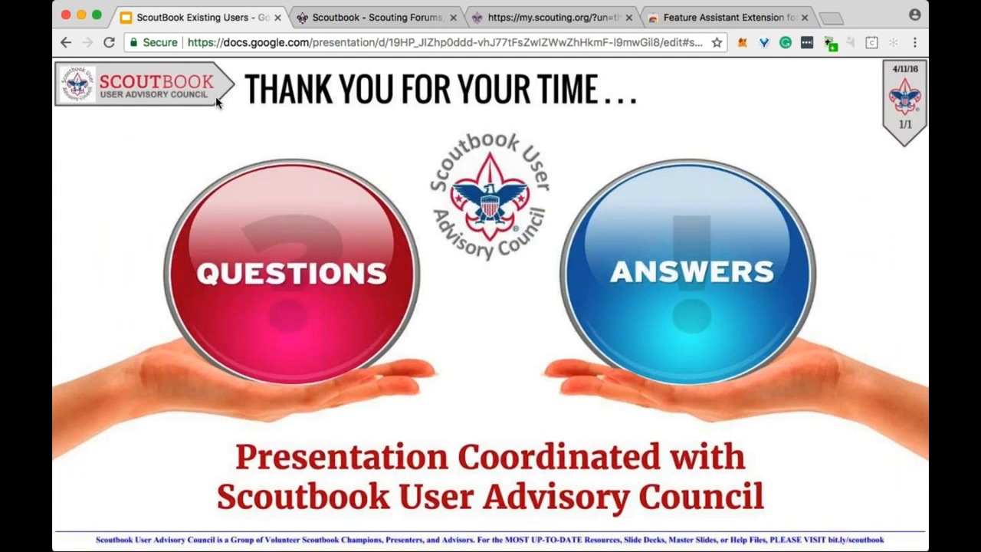
pyautogui.click(383, 18)
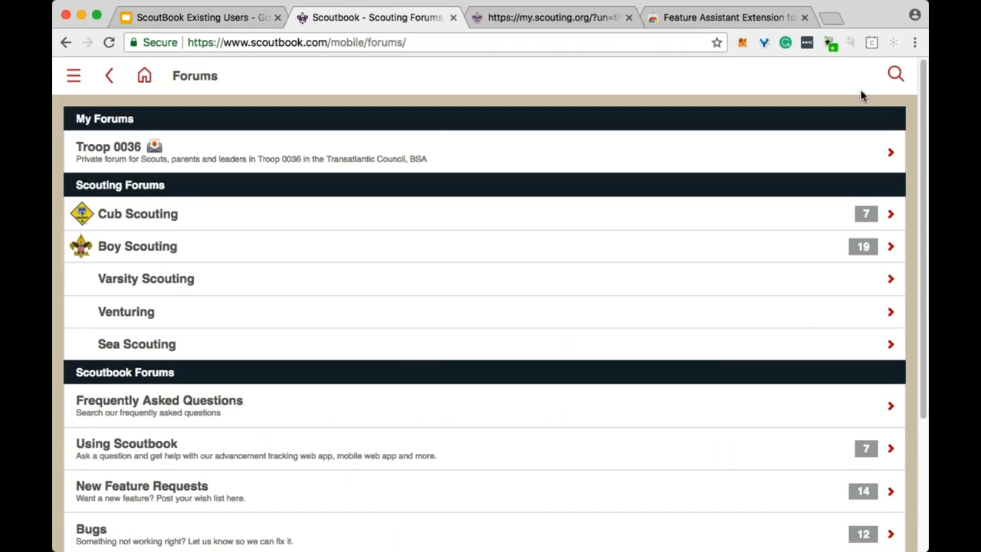
pyautogui.click(895, 77)
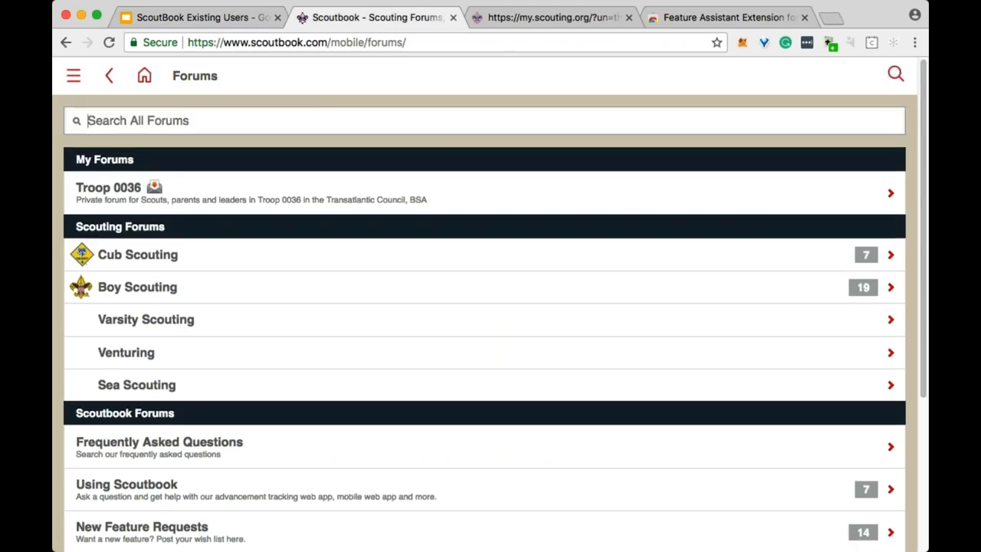
# Search all forums for 'SUAC' and open the Using Scoutbook forum's 402 matching threads.
pyautogui.click(895, 77)
pyautogui.click(895, 76)
pyautogui.click(280, 124)
pyautogui.write('SUAC')
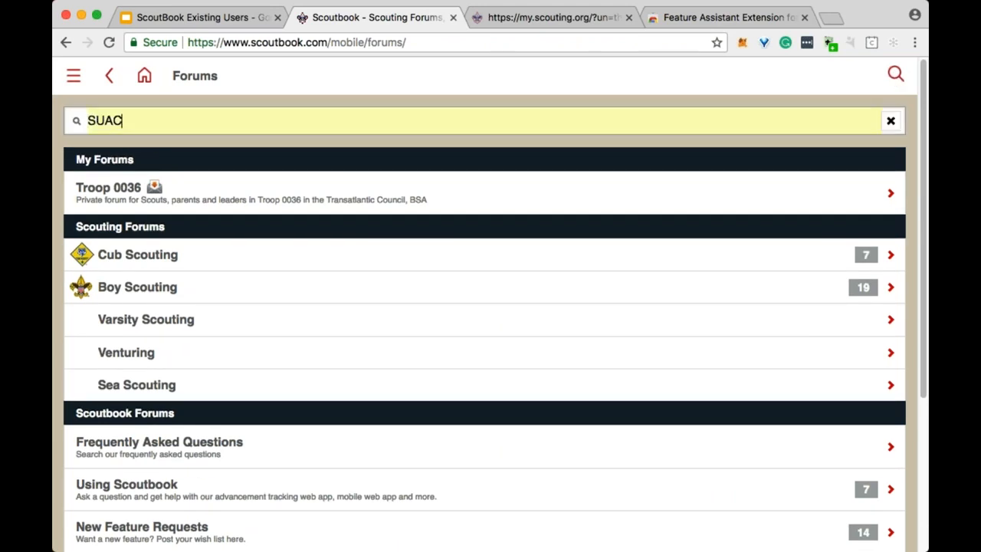
pyautogui.press('Return')
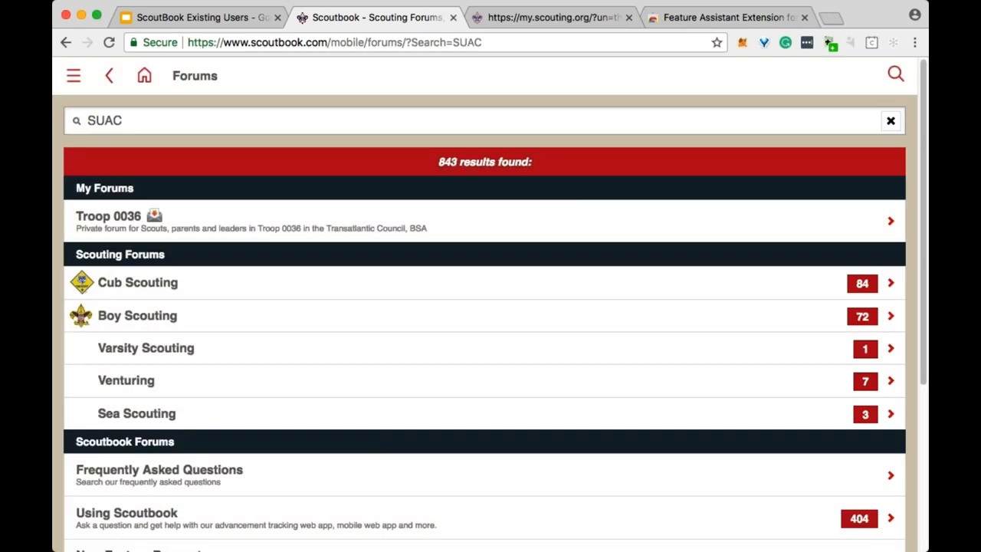
pyautogui.scroll(-1, 499, 258)
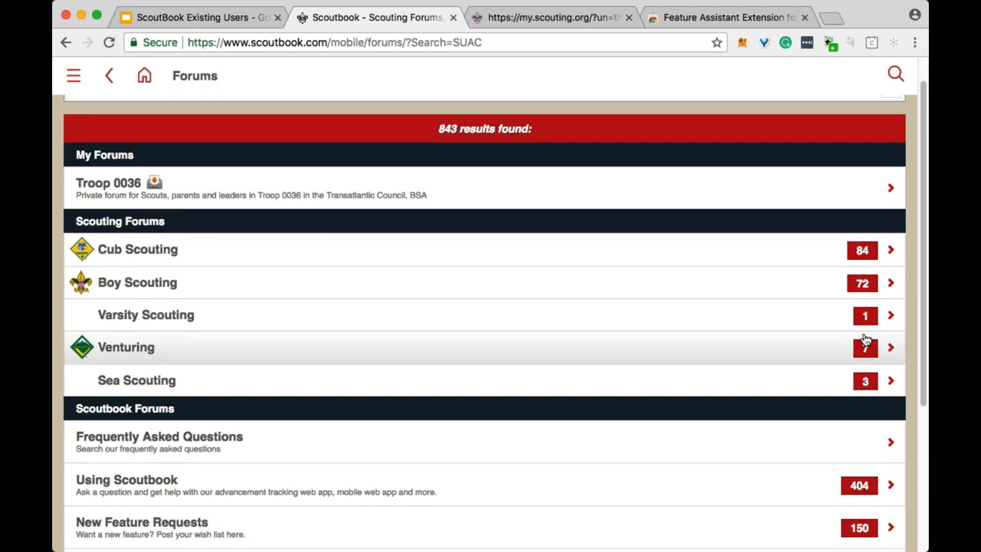
pyautogui.click(207, 492)
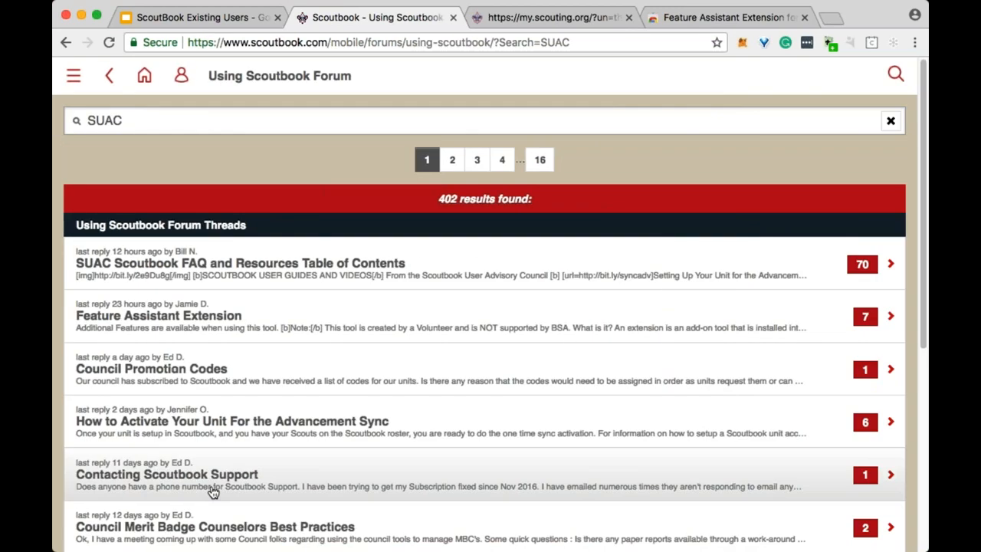
# Open the SUAC Scoutbook FAQ and Resources thread and browse its table of contents.
pyautogui.click(287, 264)
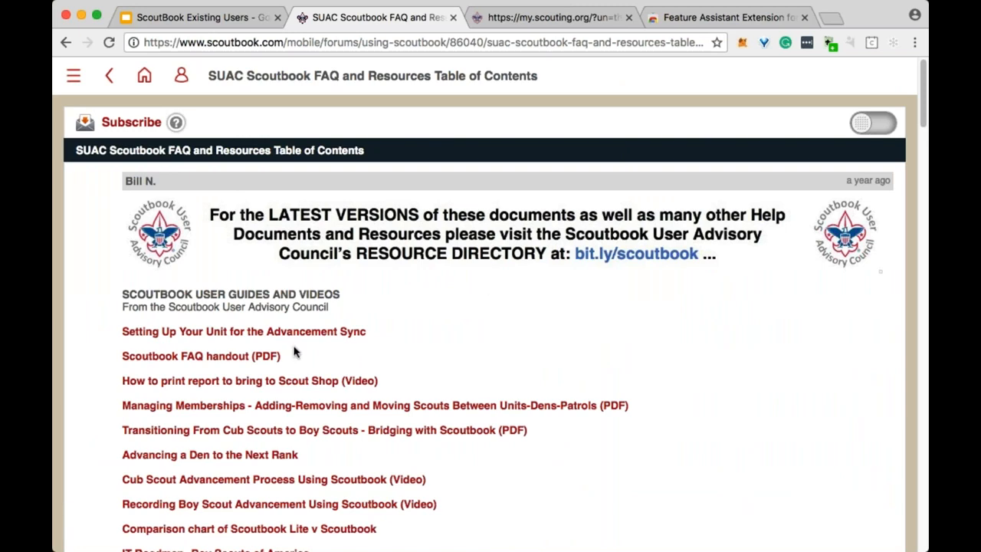
pyautogui.scroll(-1, 416, 354)
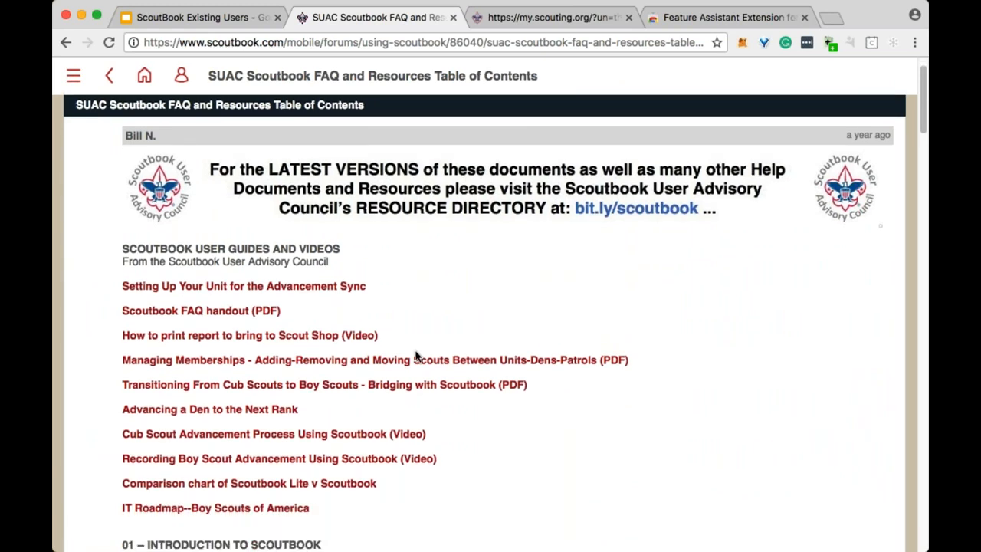
pyautogui.scroll(-1, 416, 355)
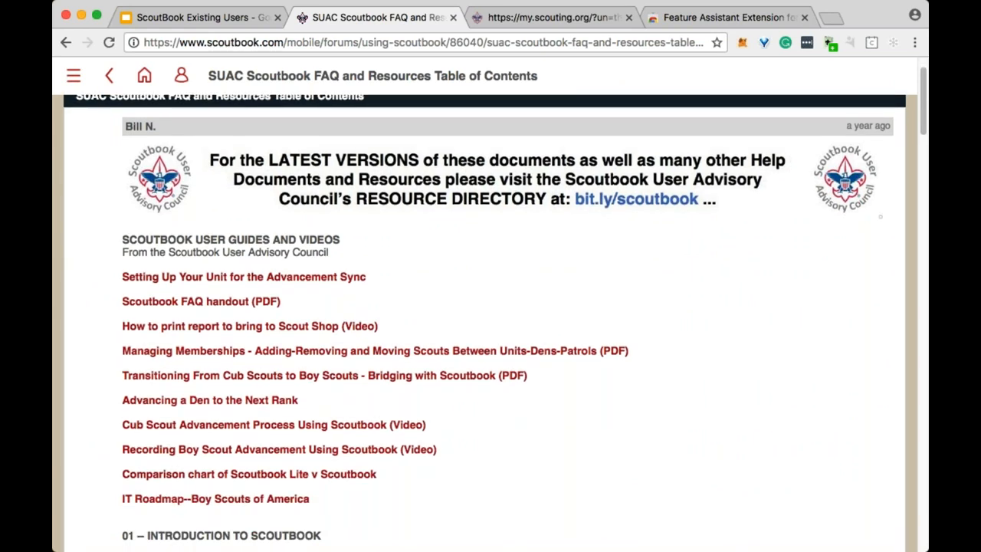
pyautogui.scroll(-5, 431, 354)
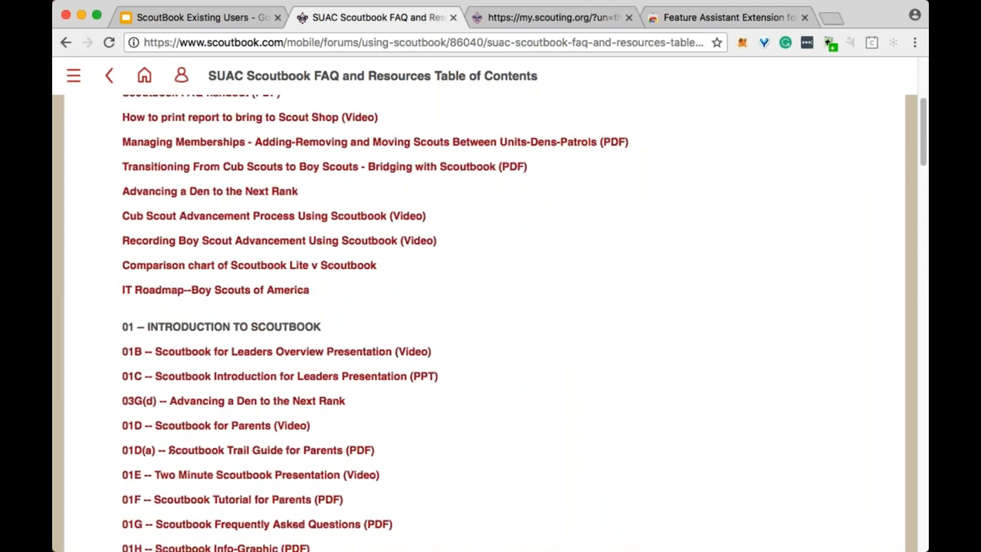
pyautogui.scroll(-4, 490, 322)
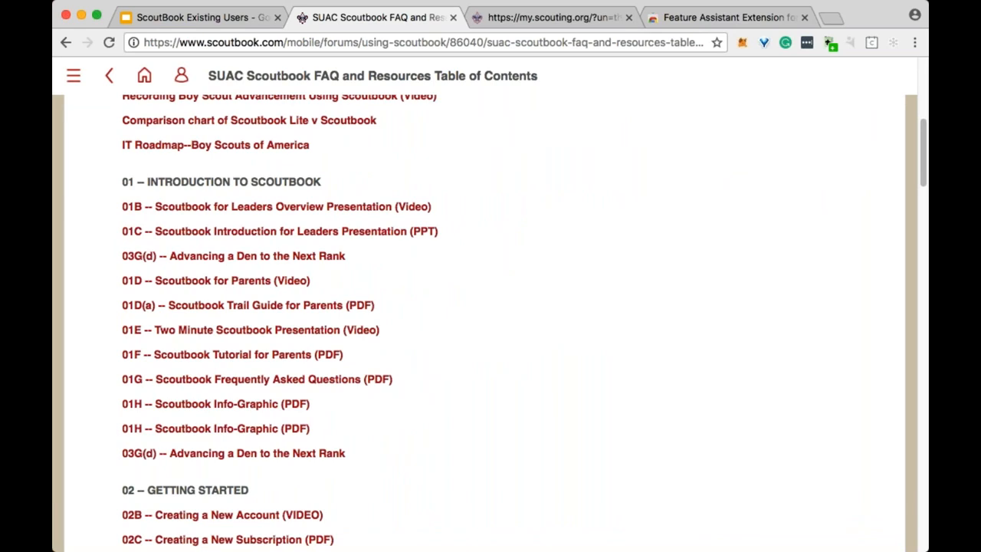
# View the Advancing a Den article, return, and open the 01F Scoutbook Tutorial for Parents PDF.
pyautogui.click(276, 453)
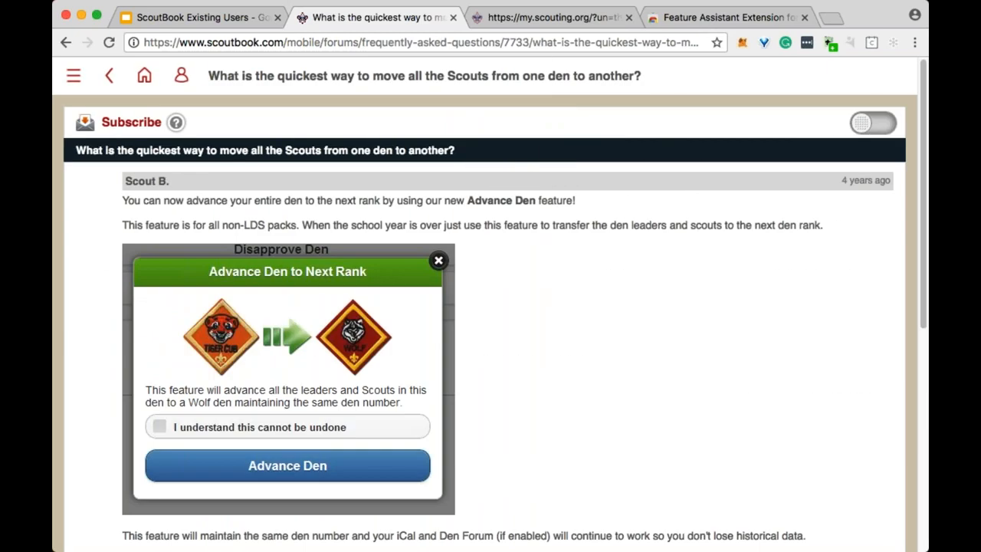
pyautogui.scroll(-5, 544, 315)
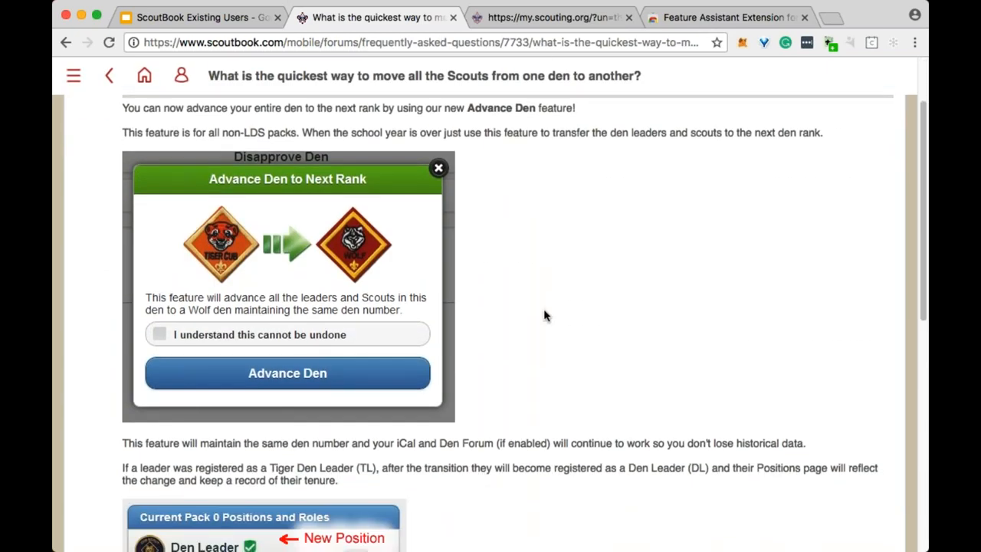
pyautogui.scroll(-7, 491, 321)
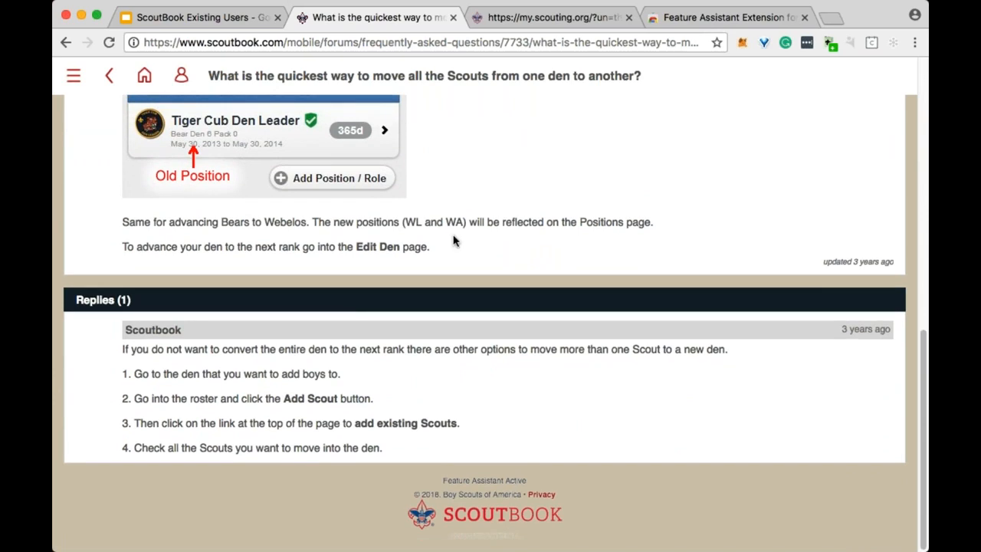
pyautogui.click(66, 43)
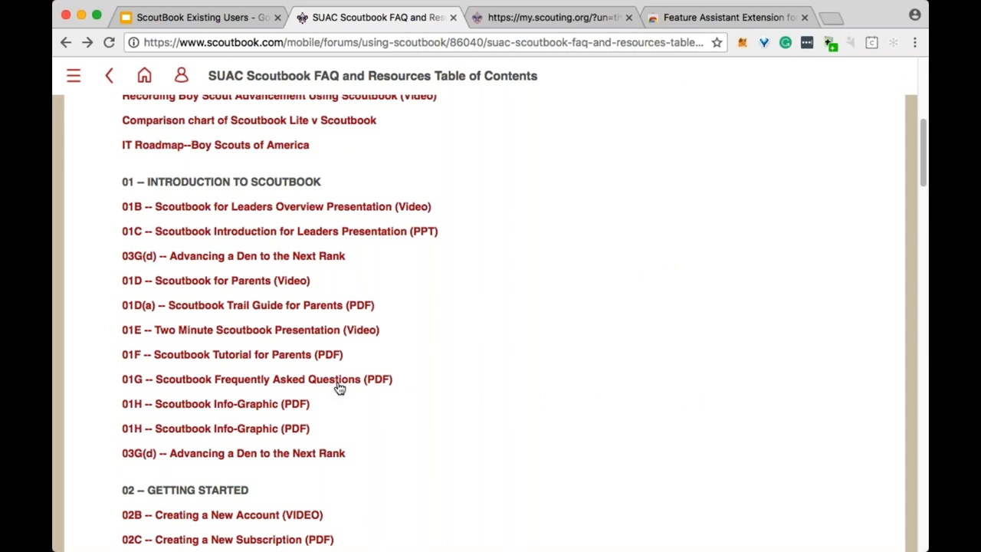
pyautogui.click(242, 357)
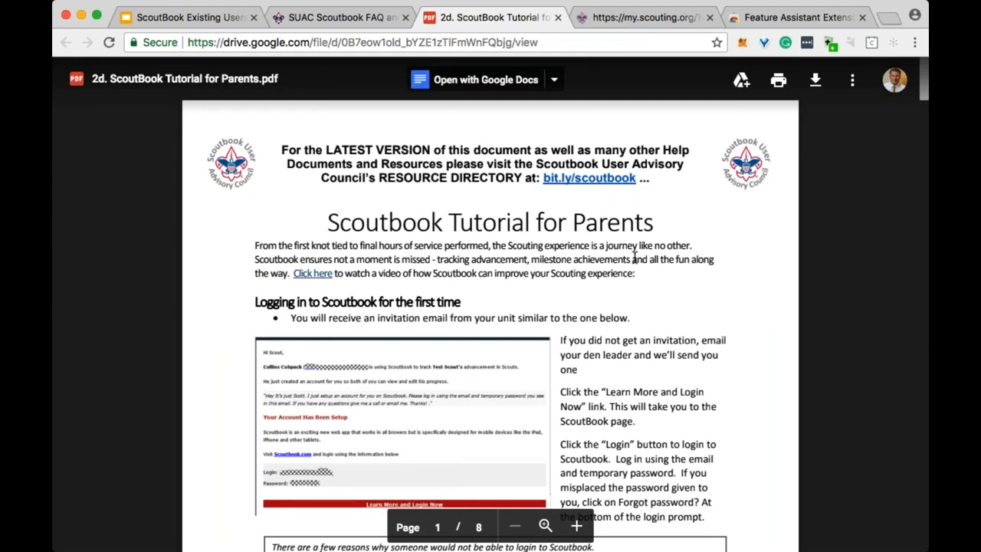
# Read through all 8 pages of the Scoutbook Tutorial for Parents PDF.
pyautogui.scroll(-10, 582, 254)
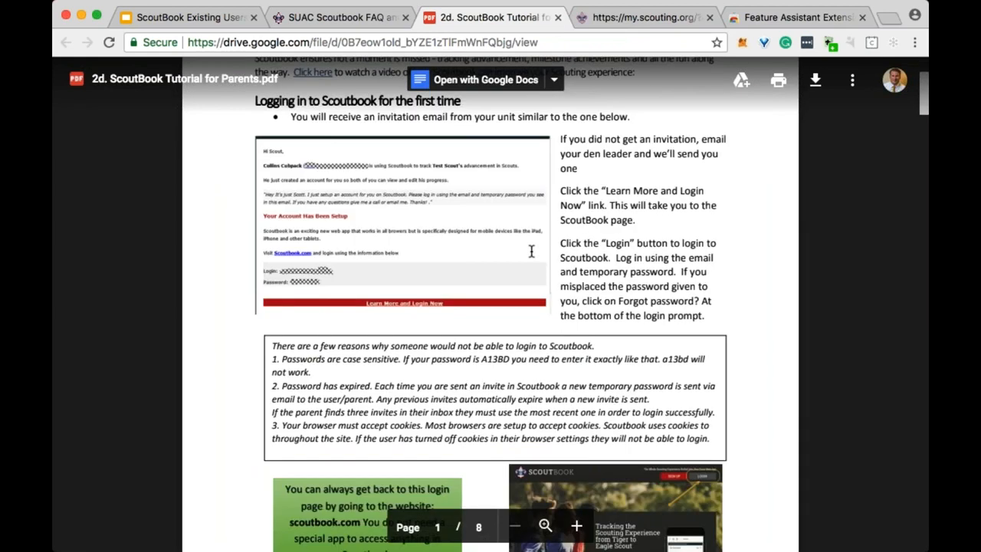
pyautogui.scroll(-15, 531, 252)
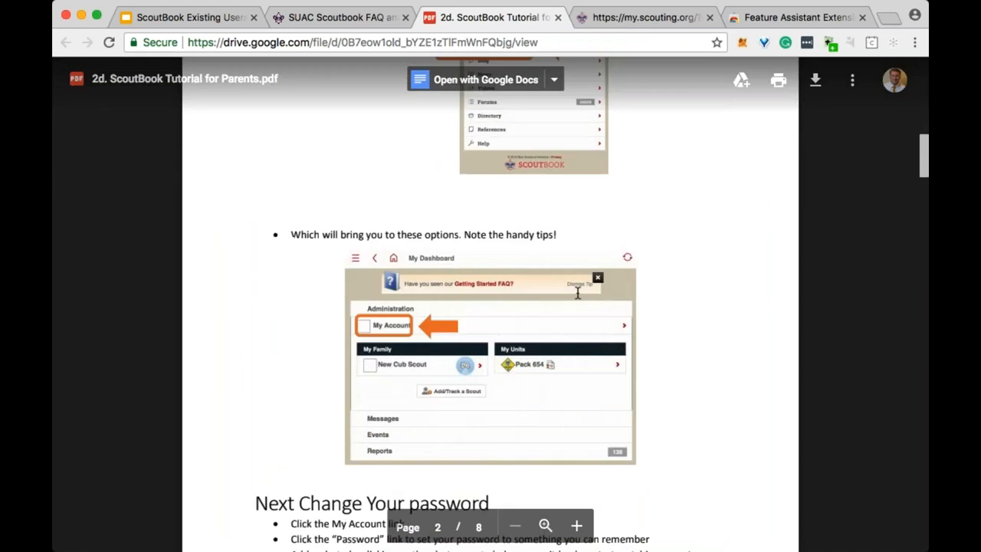
pyautogui.scroll(-15, 624, 297)
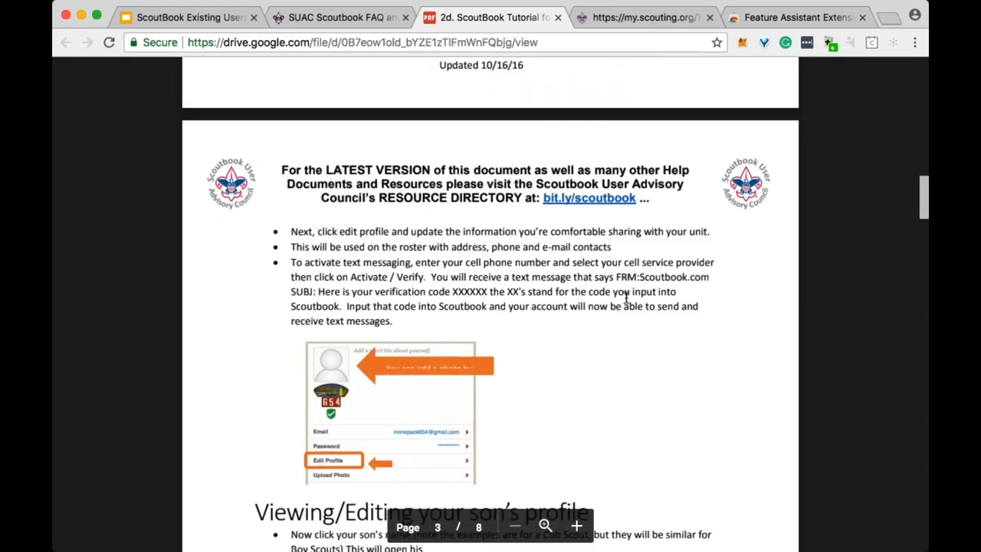
pyautogui.scroll(-5, 624, 297)
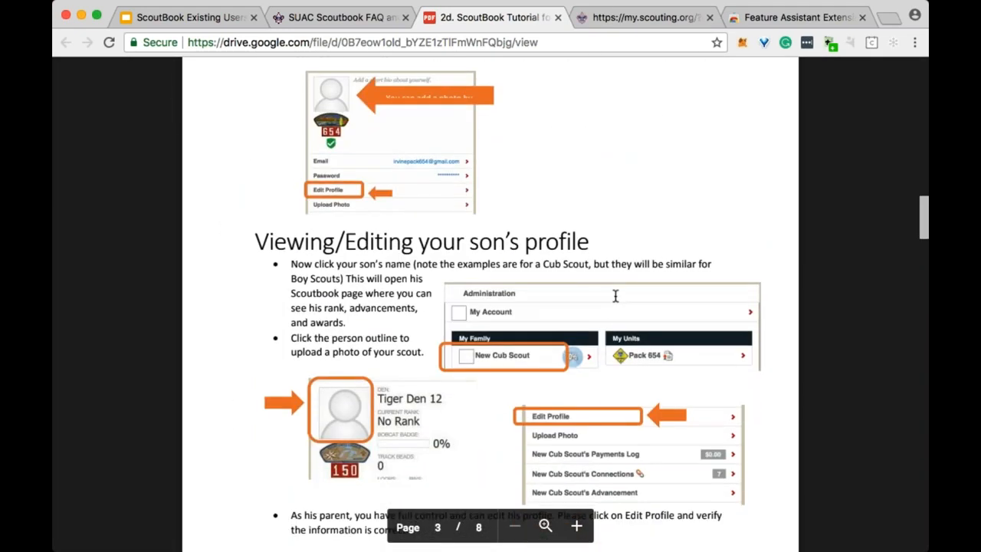
pyautogui.scroll(-15, 599, 286)
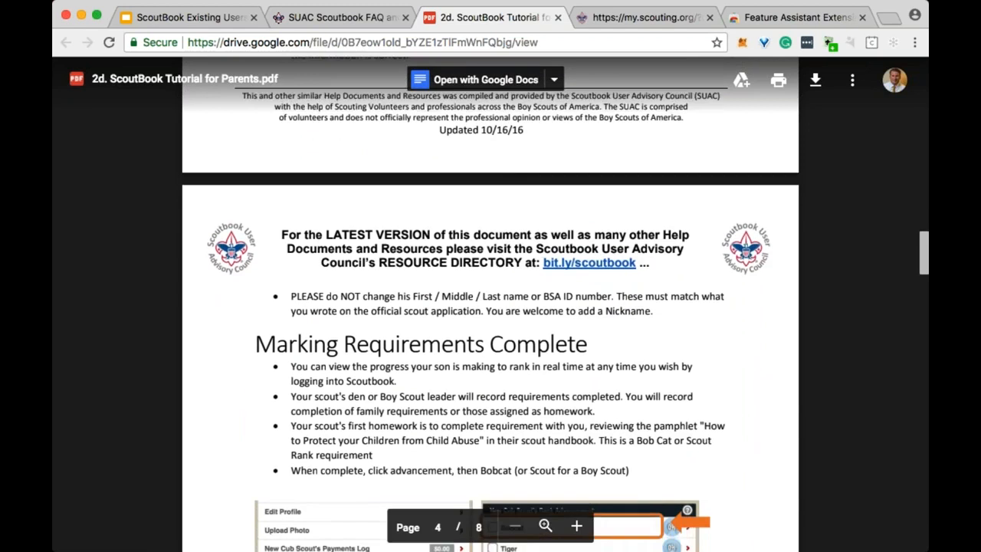
pyautogui.scroll(-15, 594, 288)
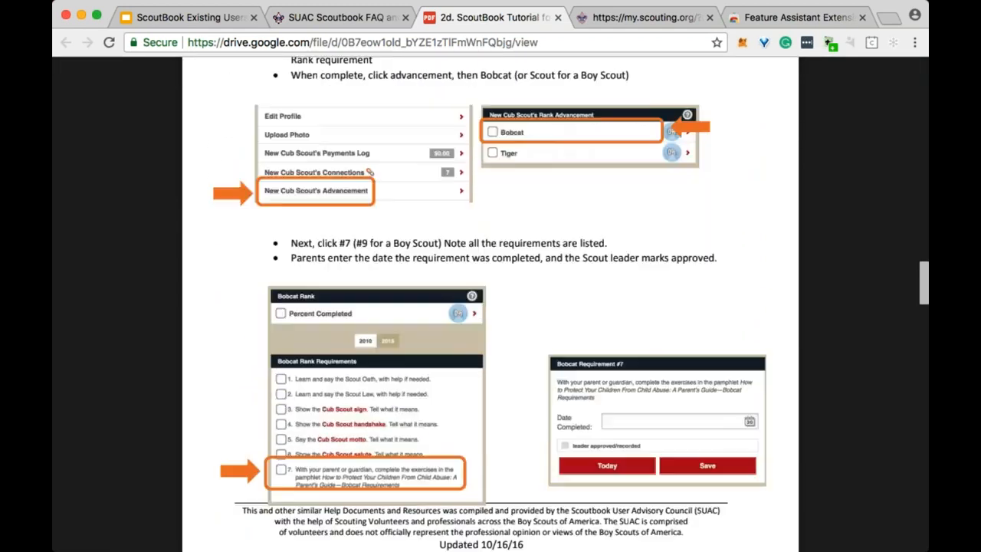
pyautogui.scroll(-7, 595, 288)
pyautogui.scroll(-7, 595, 288)
pyautogui.scroll(-20, 595, 288)
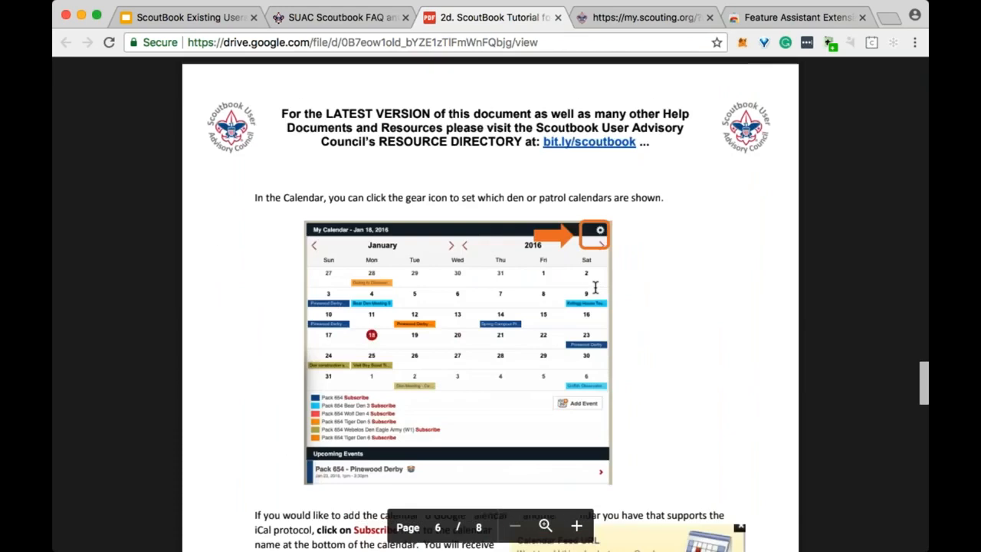
pyautogui.scroll(-20, 595, 288)
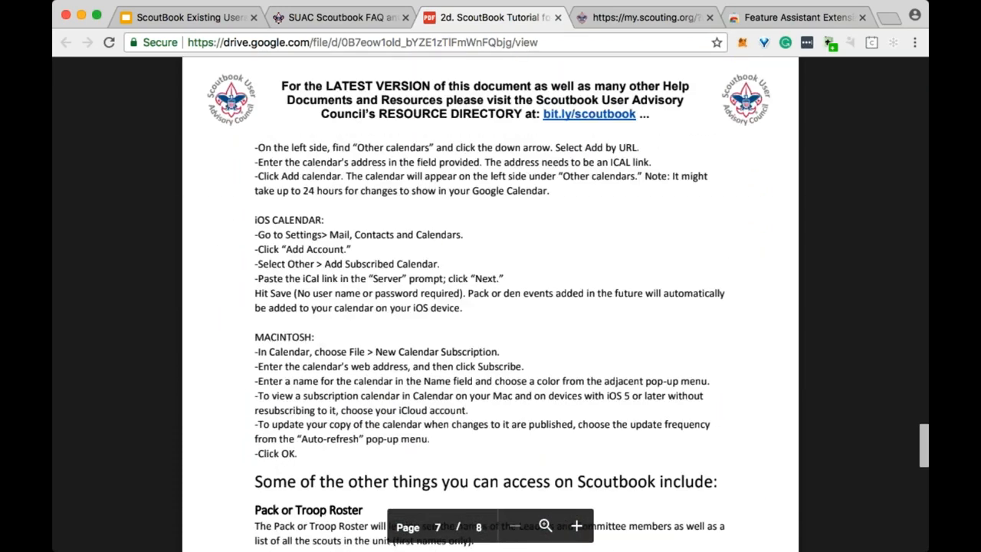
pyautogui.scroll(-15, 490, 307)
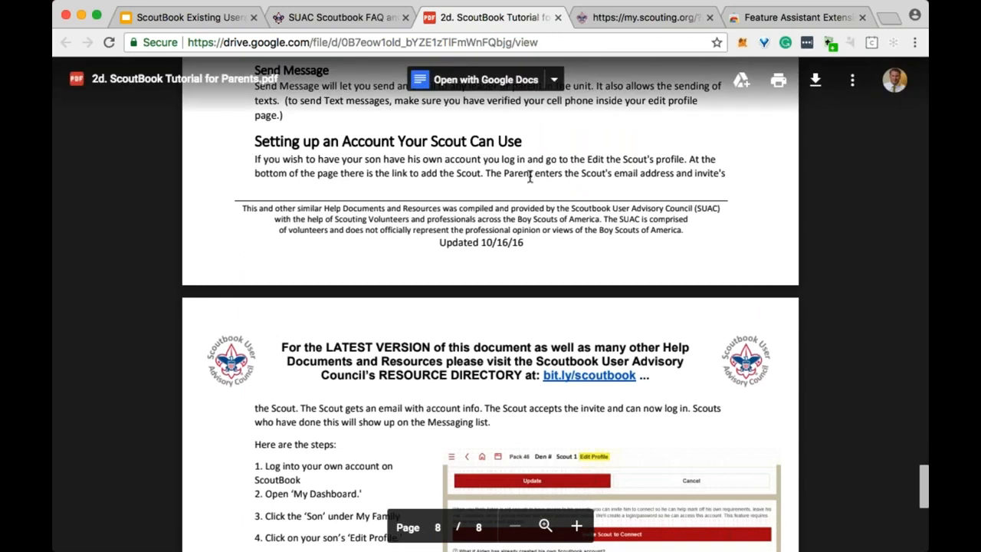
pyautogui.scroll(-3, 534, 173)
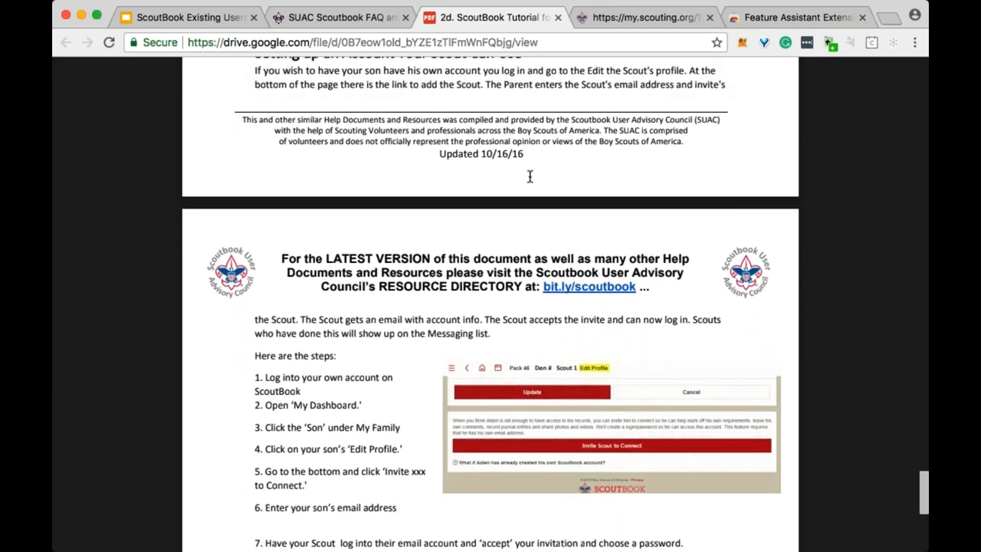
pyautogui.scroll(-2, 529, 176)
pyautogui.scroll(-2, 548, 226)
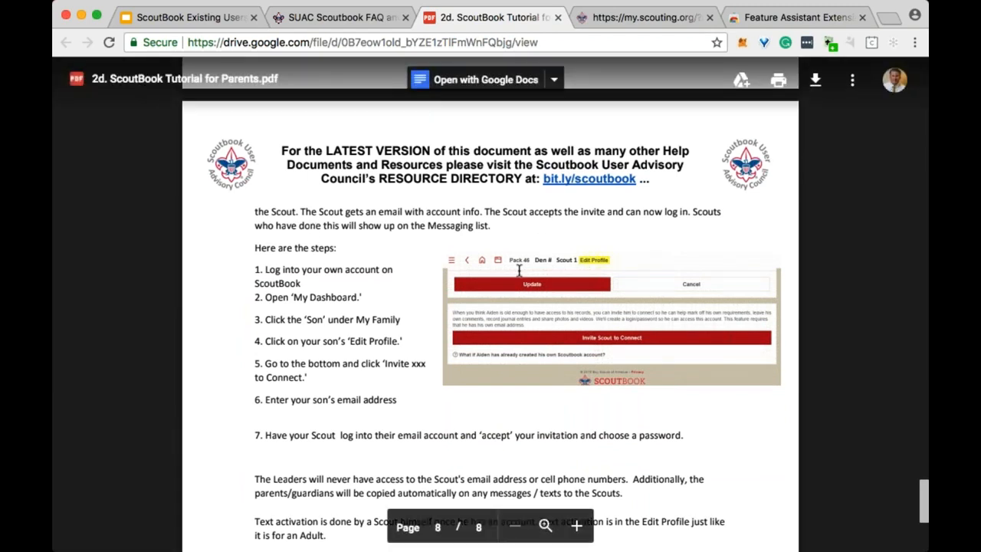
pyautogui.scroll(-1, 423, 285)
pyautogui.scroll(-10, 423, 285)
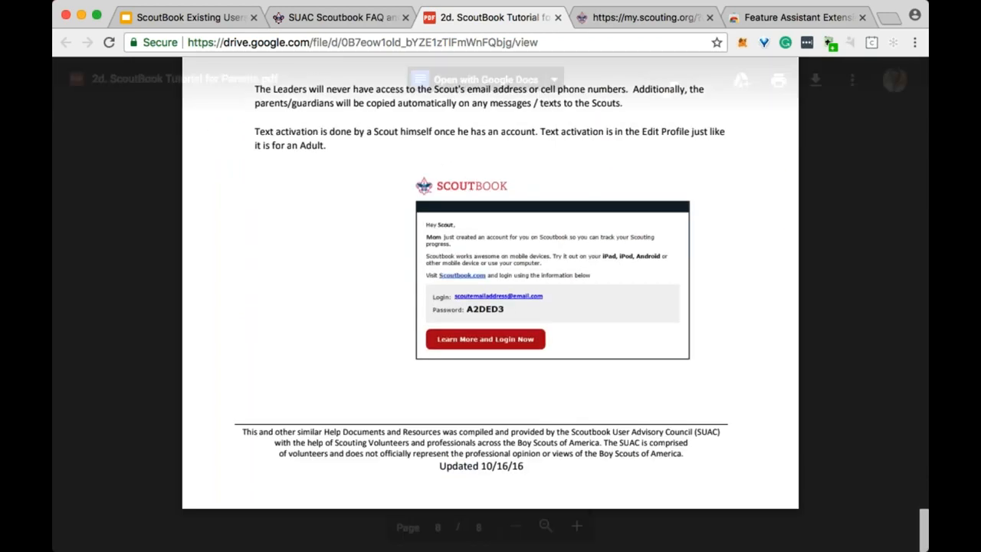
# Close the tutorial PDF and scroll down through the SUAC FAQ table of contents.
pyautogui.click(557, 17)
pyautogui.scroll(-1, 596, 318)
pyautogui.scroll(-3, 596, 317)
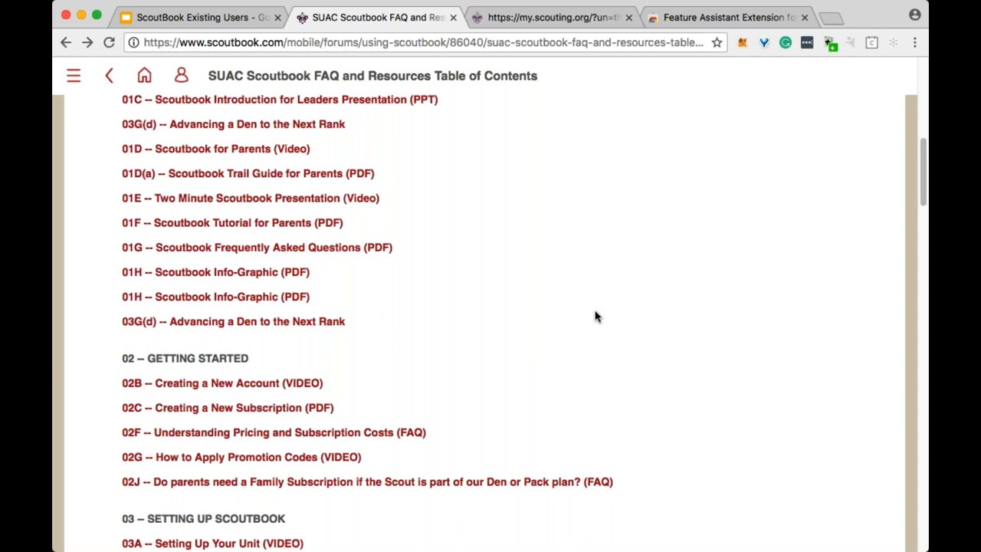
pyautogui.scroll(-1, 510, 298)
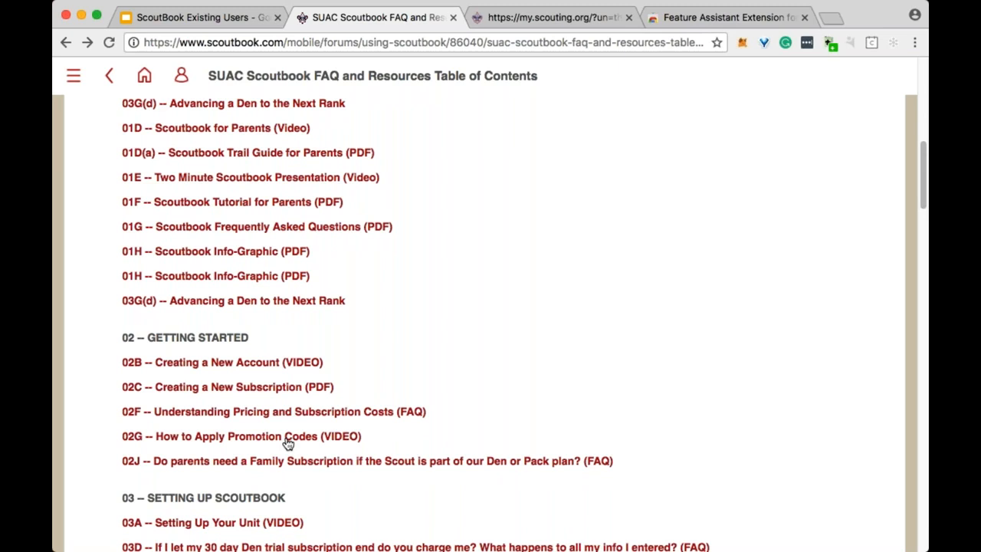
pyautogui.scroll(-12, 288, 443)
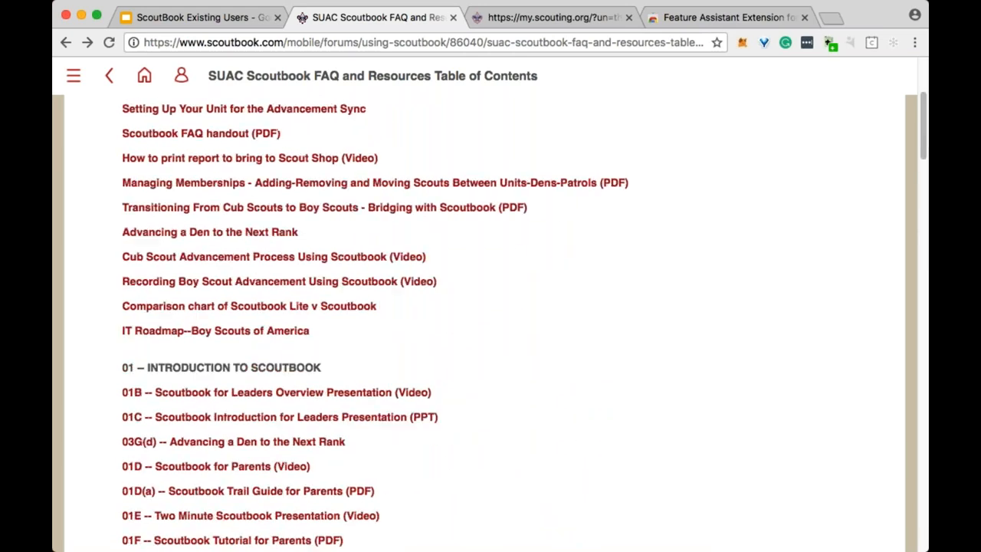
pyautogui.scroll(8, 491, 322)
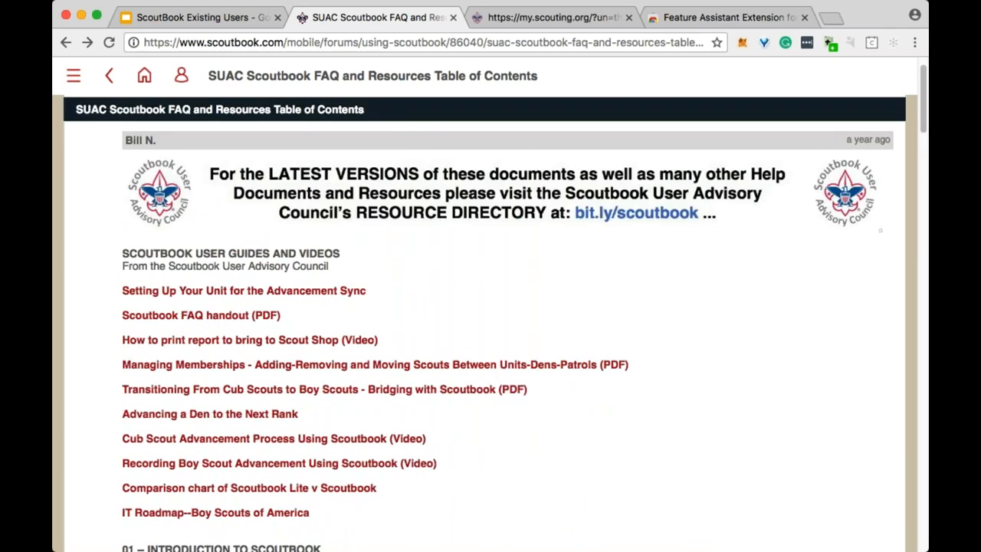
pyautogui.scroll(-20, 368, 406)
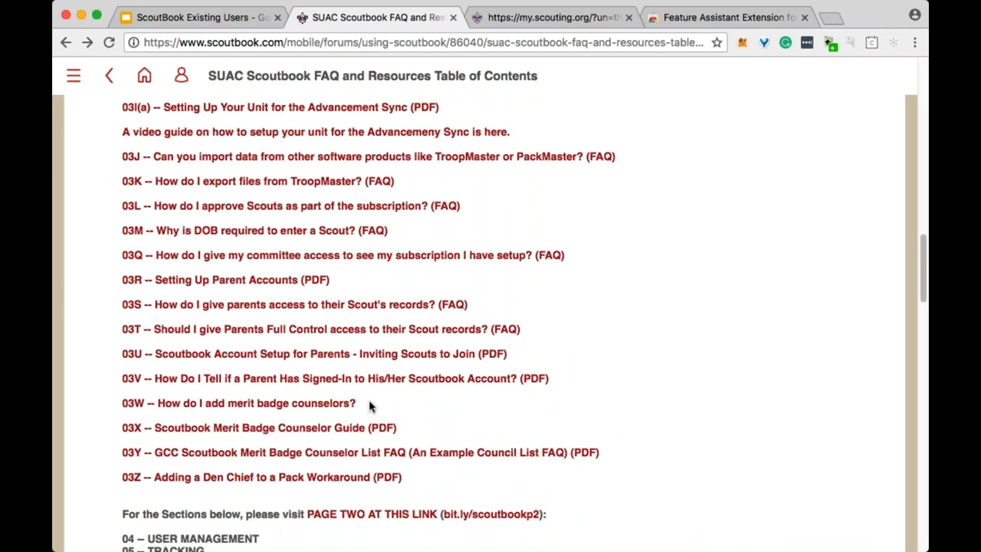
pyautogui.scroll(-5, 368, 406)
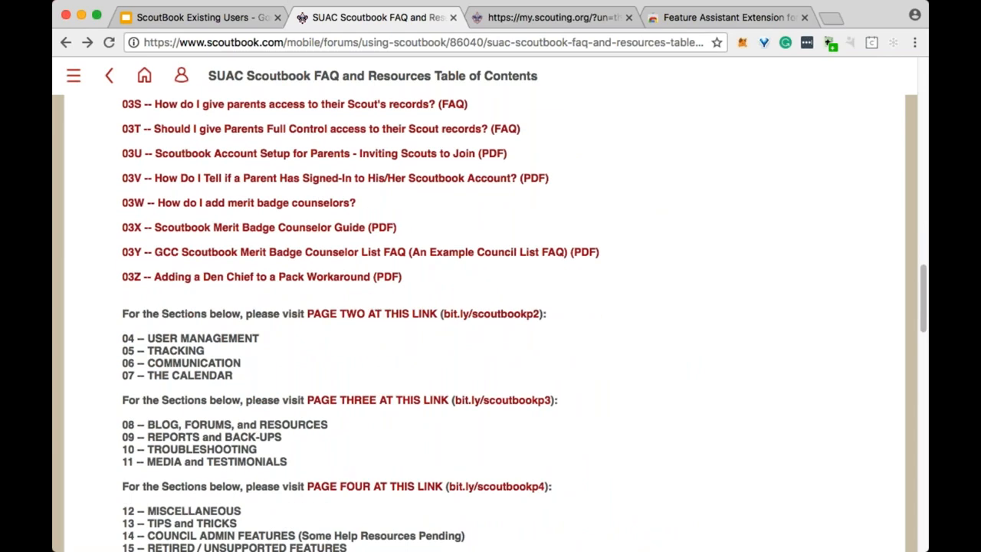
pyautogui.scroll(-2, 330, 289)
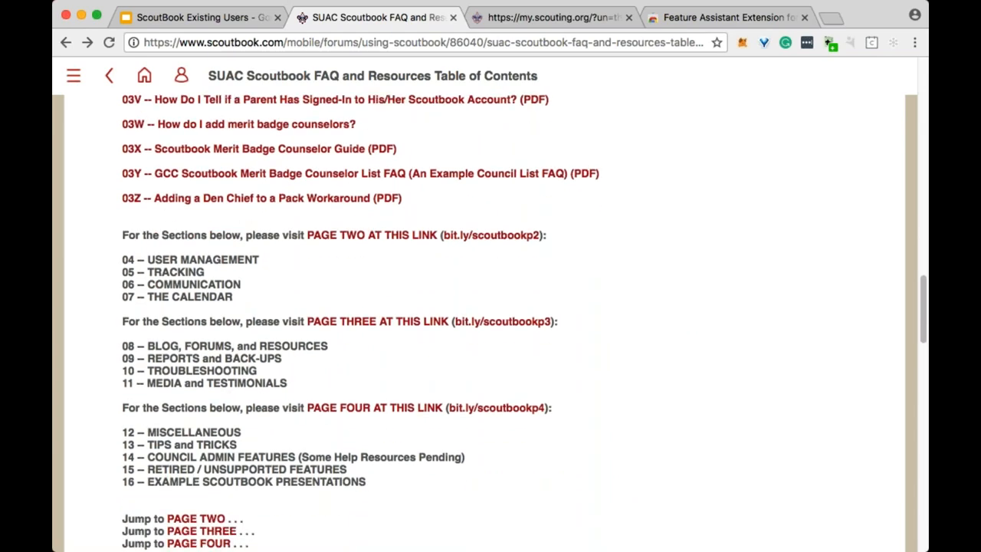
# Return to the top of the table of contents and close the Feature Assistant Extension tab.
pyautogui.scroll(3, 414, 430)
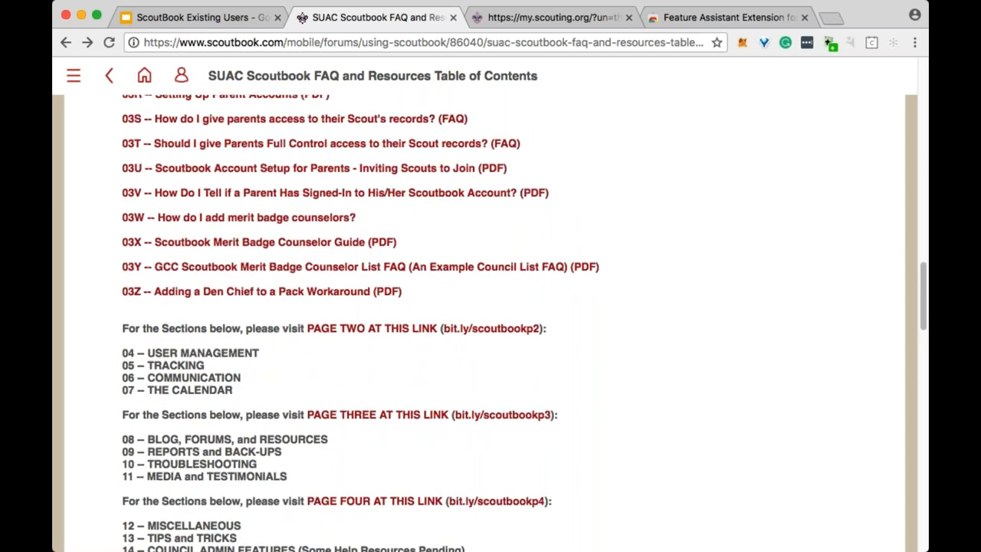
pyautogui.scroll(2, 414, 430)
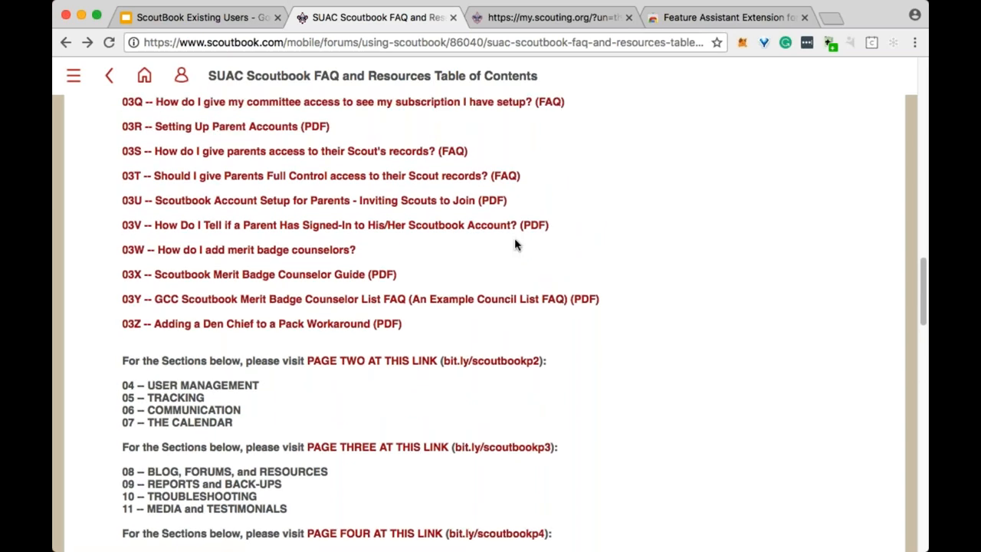
pyautogui.scroll(3, 515, 242)
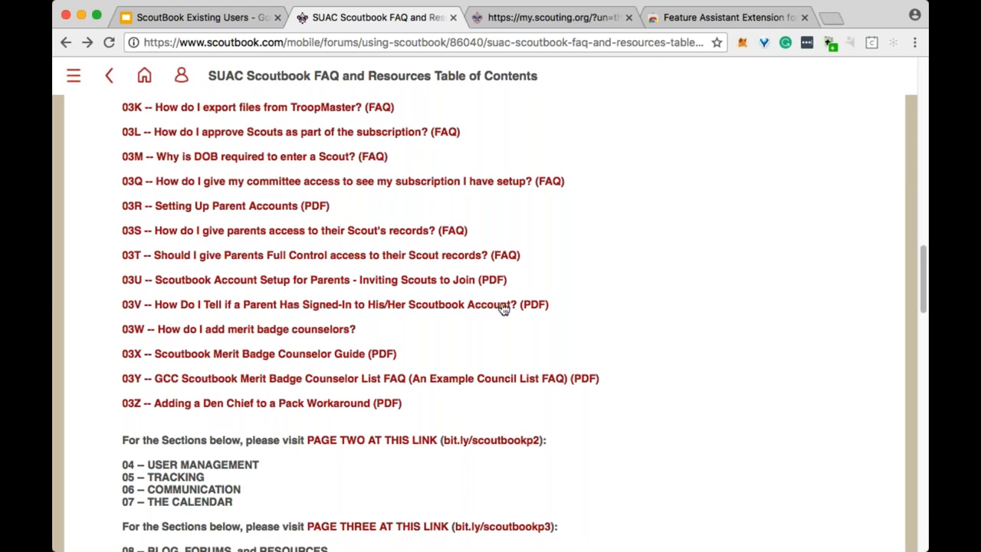
pyautogui.scroll(4, 507, 309)
pyautogui.scroll(15, 508, 309)
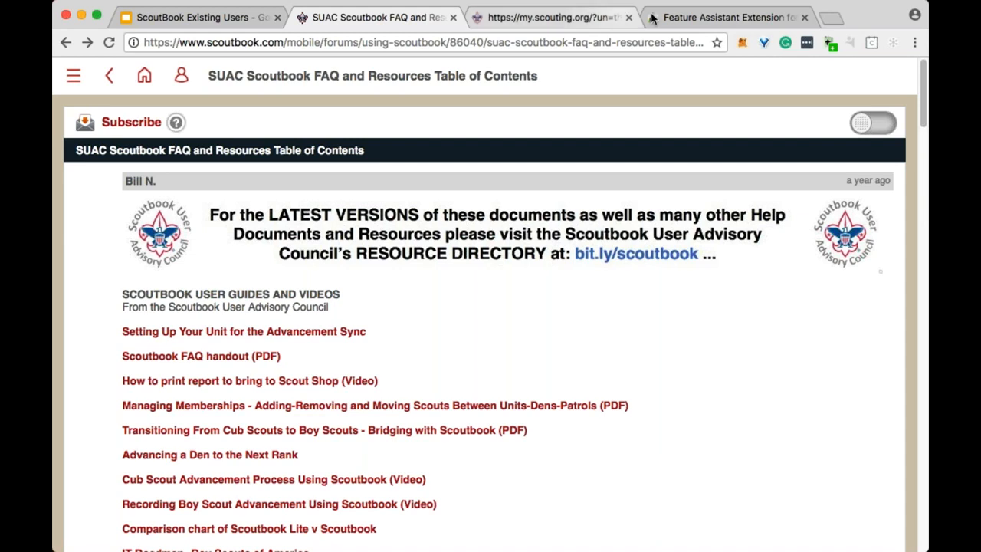
pyautogui.click(804, 17)
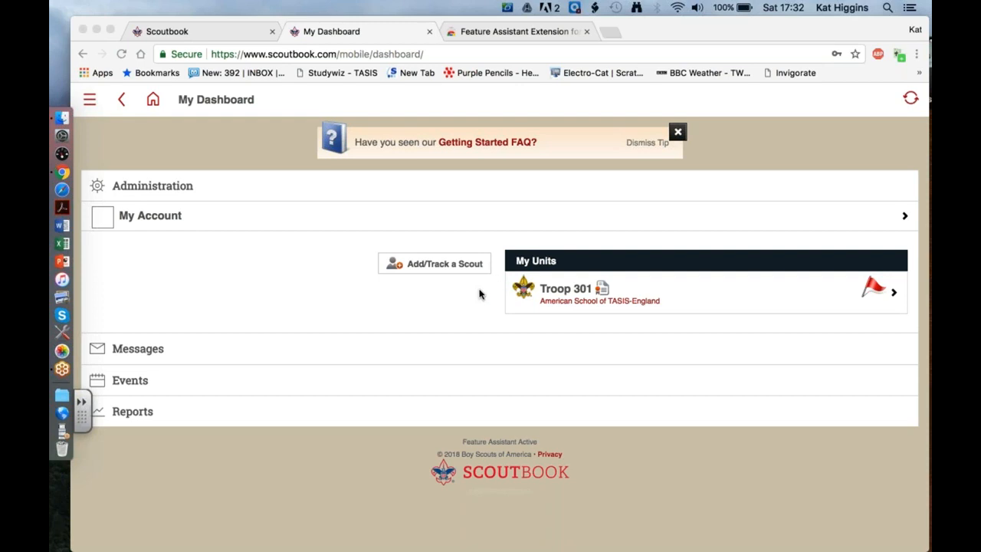
# Review Add/Track a Scout and its 'Add a Scout to a Den, Patrol, Pack or Troop Plan' details.
pyautogui.click(465, 265)
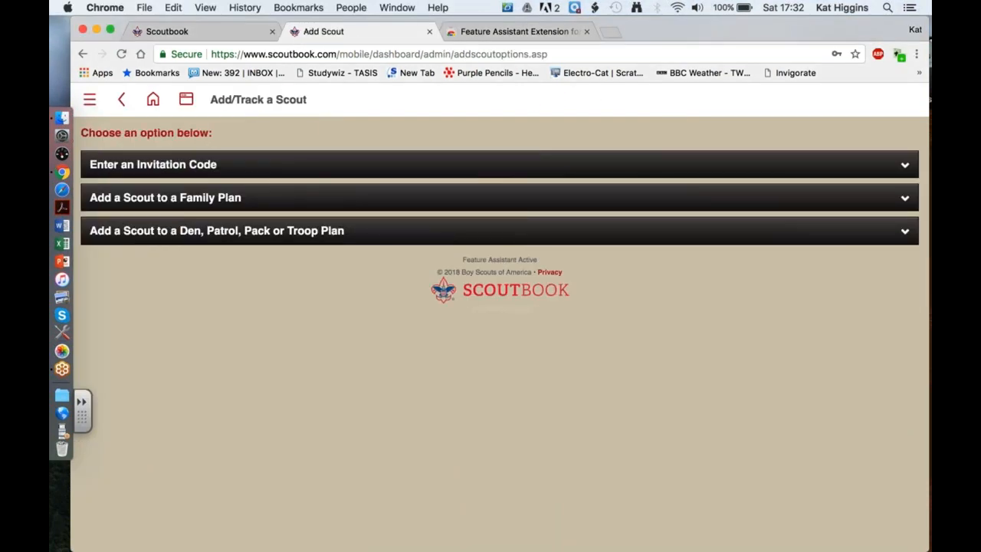
pyautogui.click(426, 234)
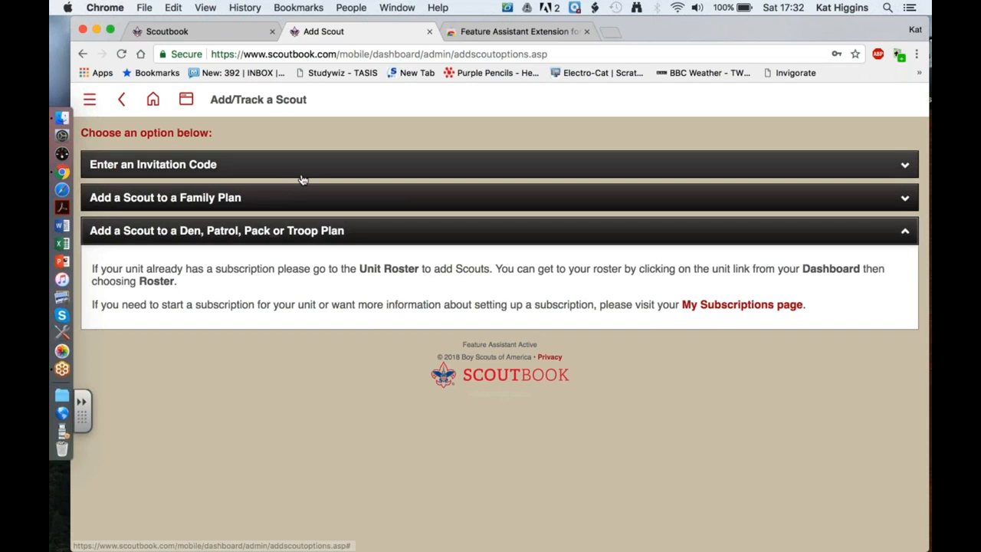
pyautogui.click(186, 102)
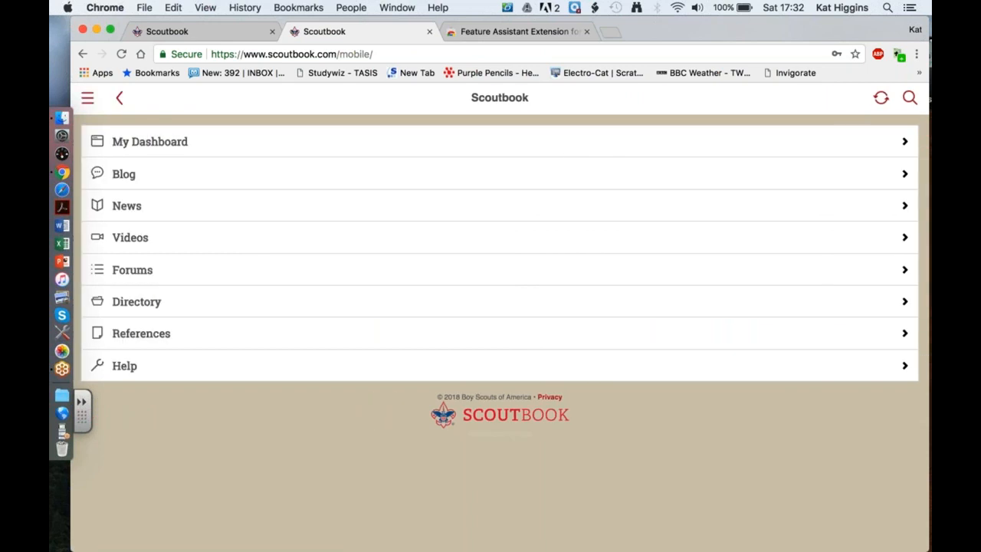
# Dismiss the Getting Started tip and confirm My Connections lists 0 connections under My Account.
pyautogui.click(171, 142)
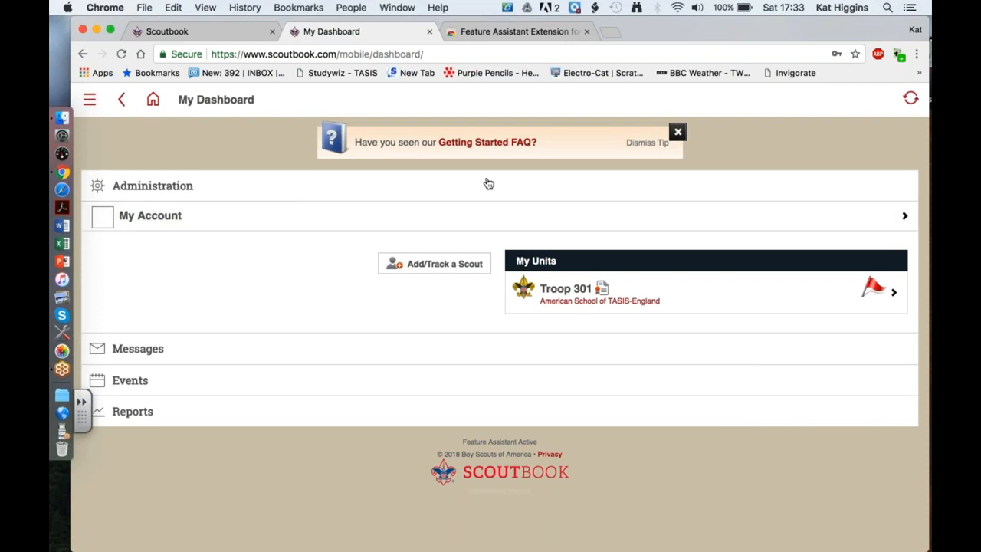
pyautogui.click(678, 133)
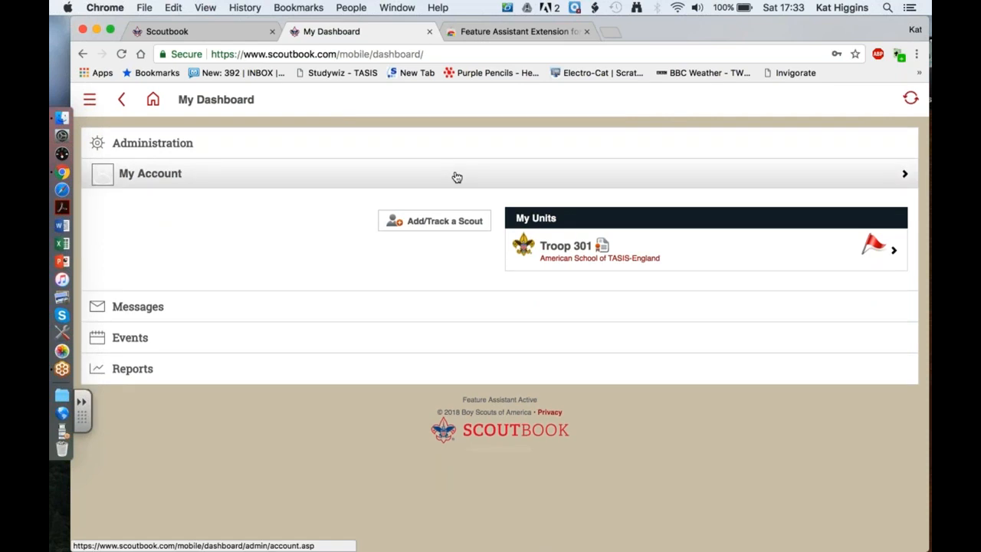
pyautogui.click(456, 176)
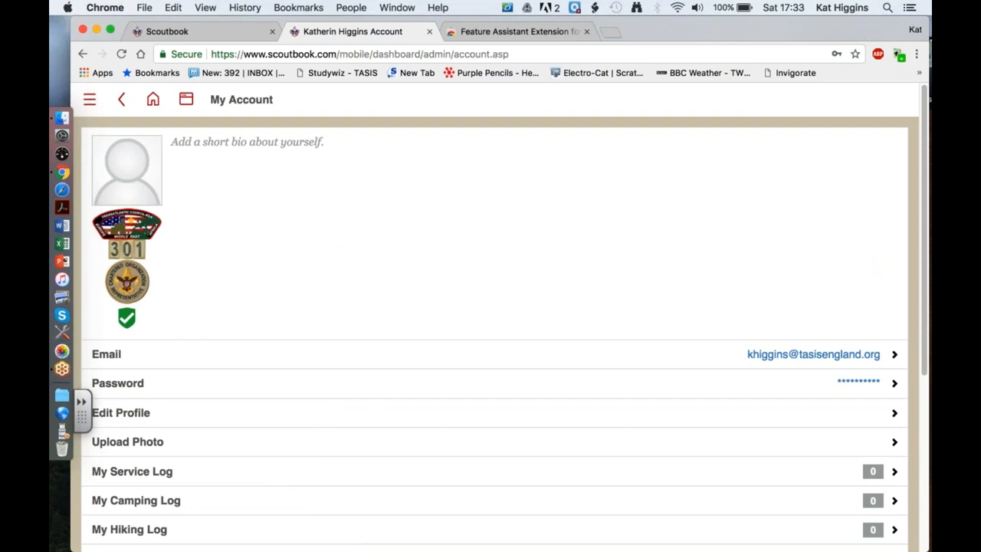
pyautogui.scroll(-5, 490, 162)
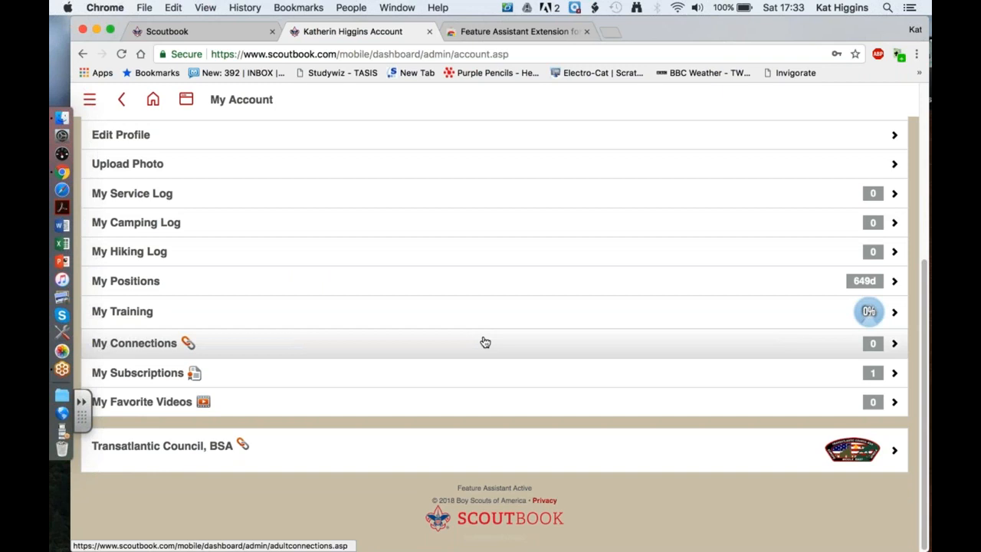
pyautogui.click(507, 344)
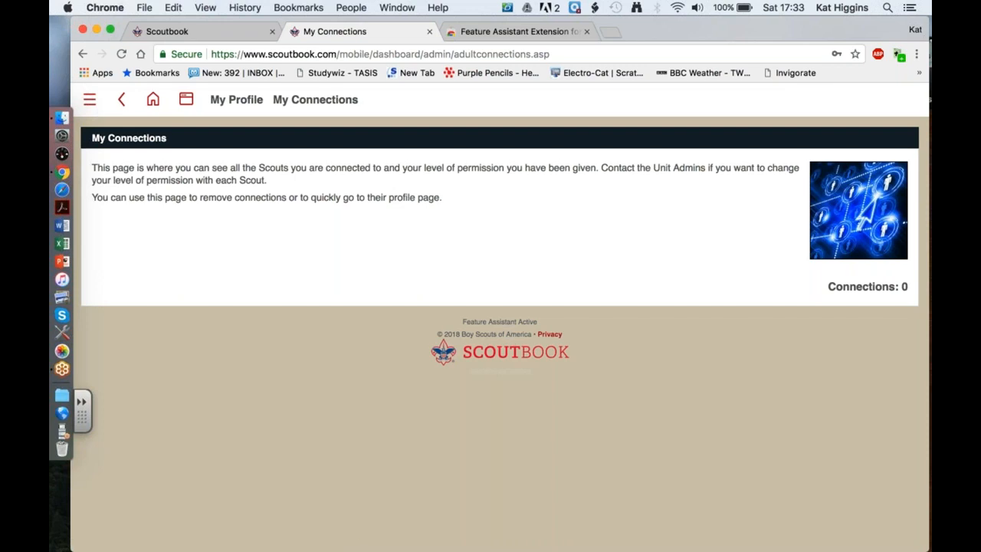
pyautogui.click(125, 99)
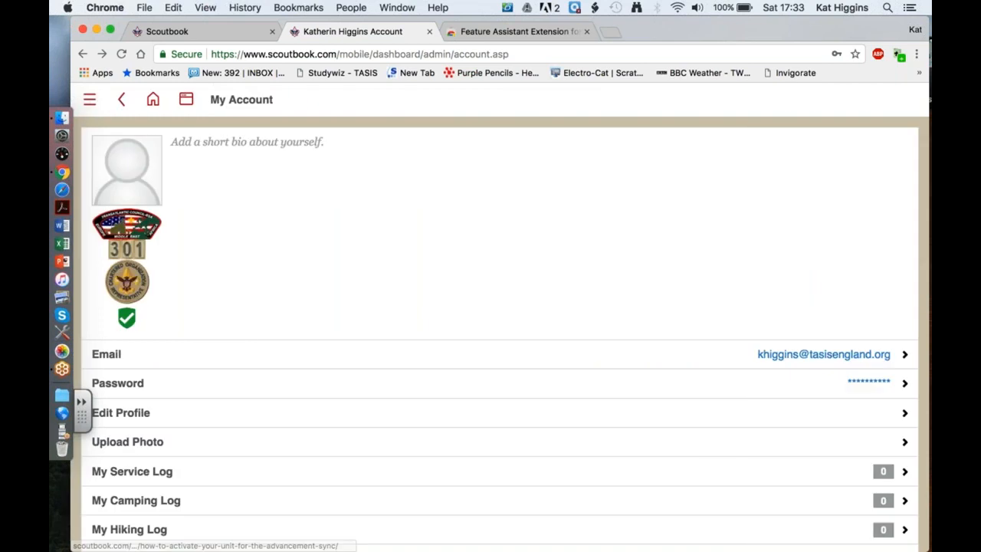
pyautogui.scroll(-4, 868, 314)
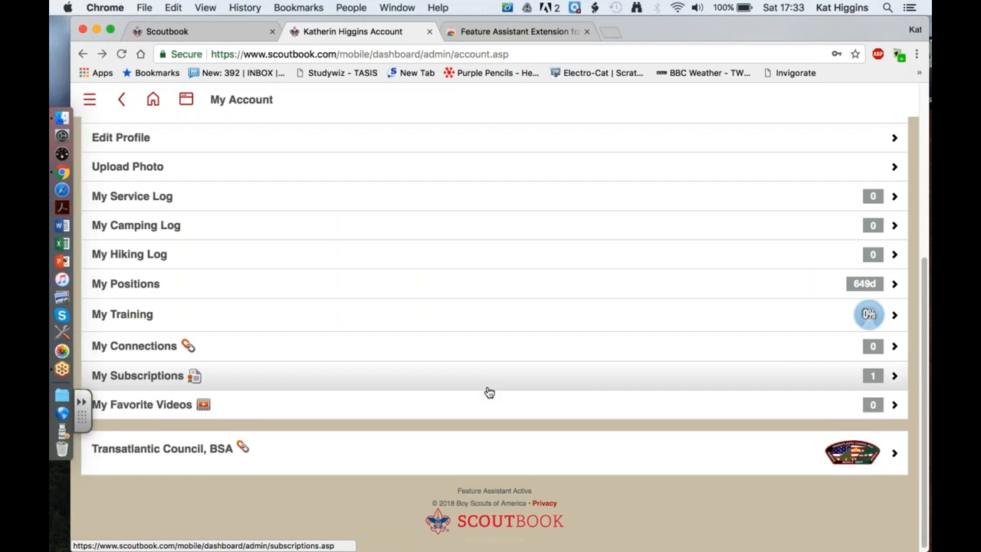
pyautogui.scroll(1, 488, 392)
# Review Troop 301's subscription in My Subscriptions: 0 of 300 scouts, expiring May 31, 2019.
pyautogui.click(488, 416)
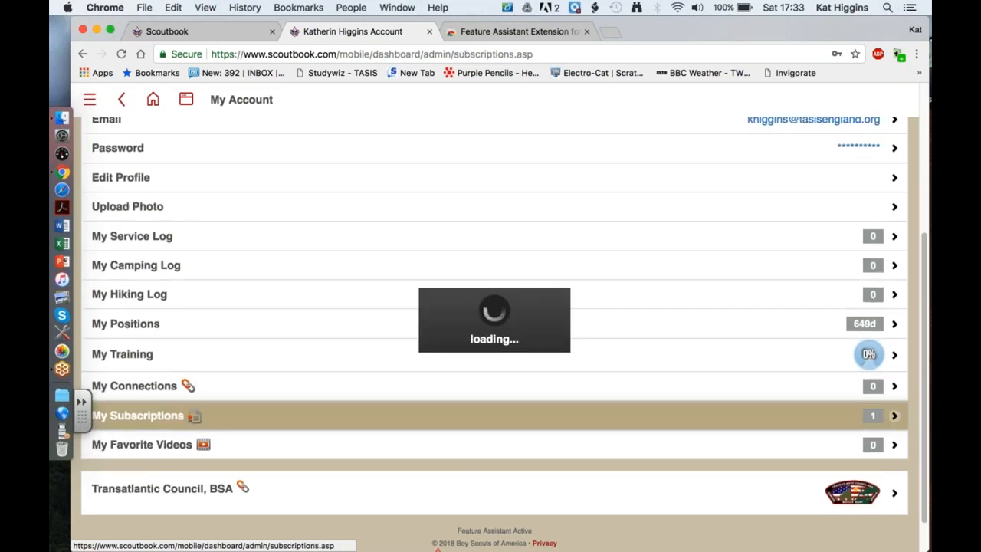
pyautogui.scroll(-10, 490, 337)
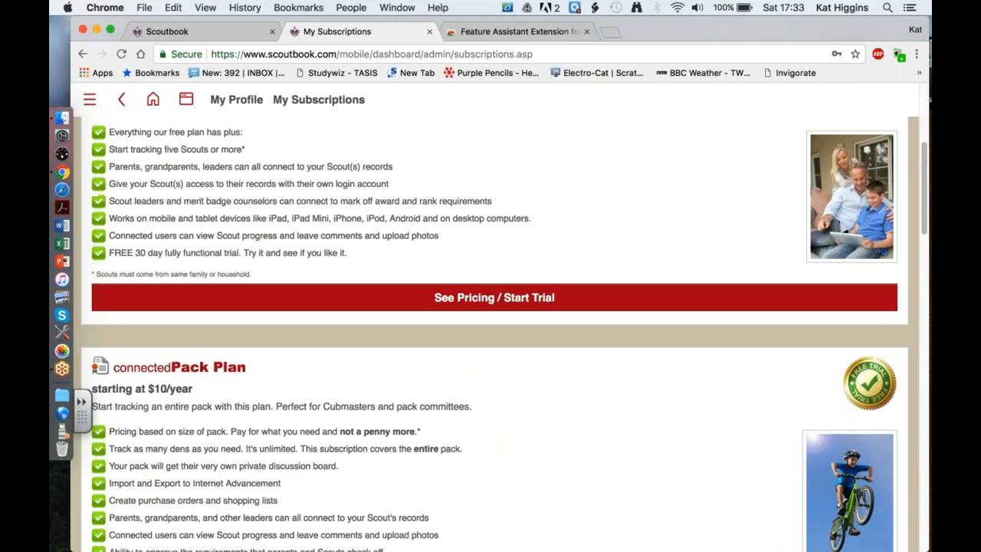
pyautogui.scroll(-15, 490, 337)
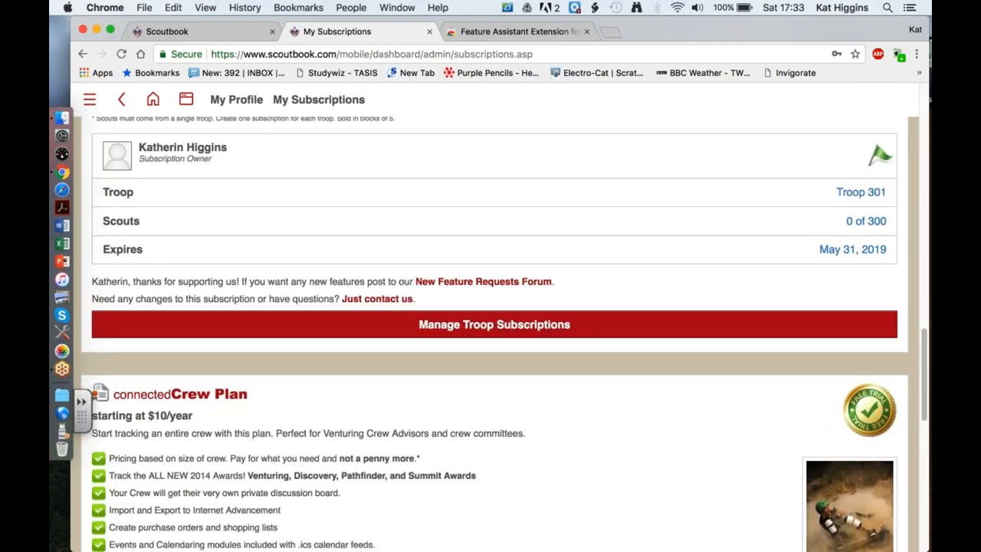
pyautogui.scroll(-5, 491, 338)
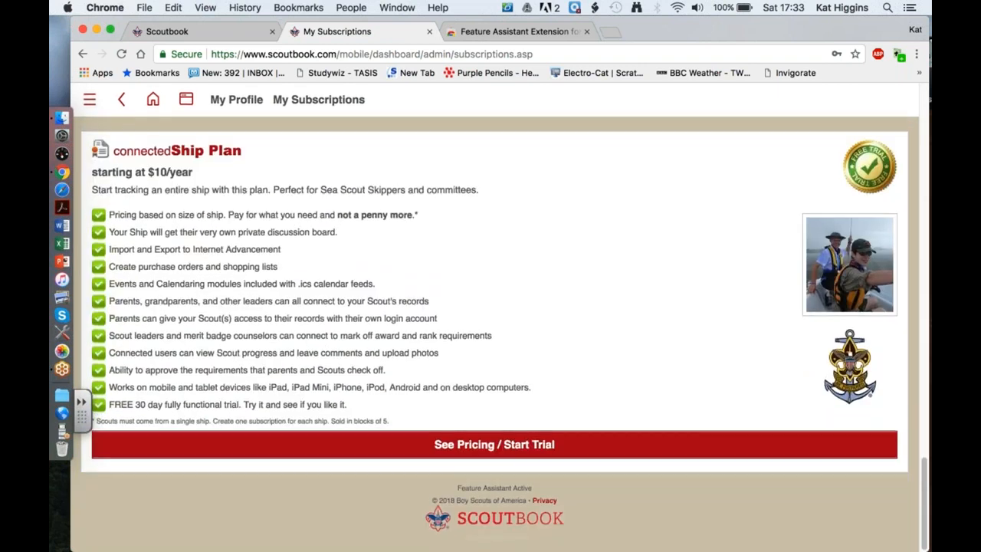
pyautogui.scroll(12, 491, 337)
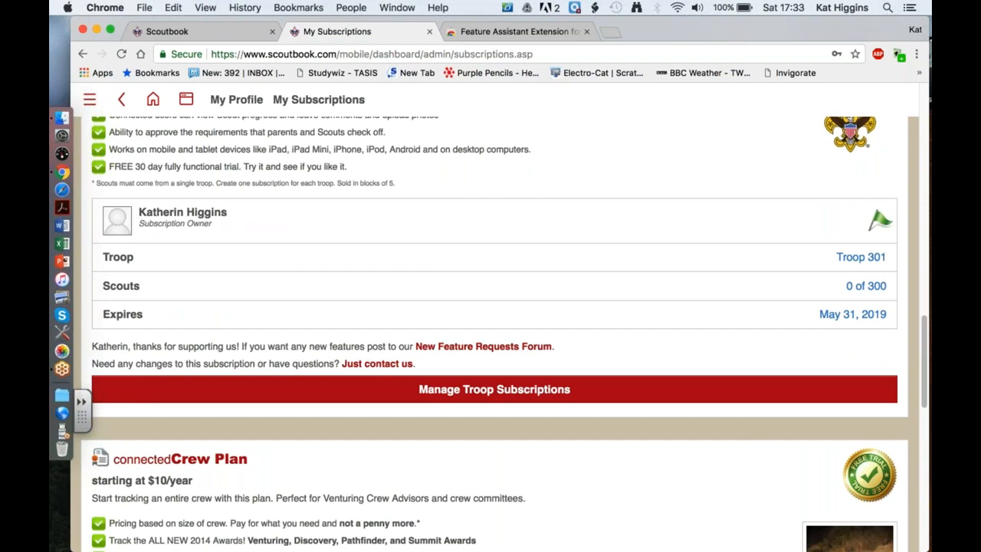
pyautogui.scroll(3, 491, 338)
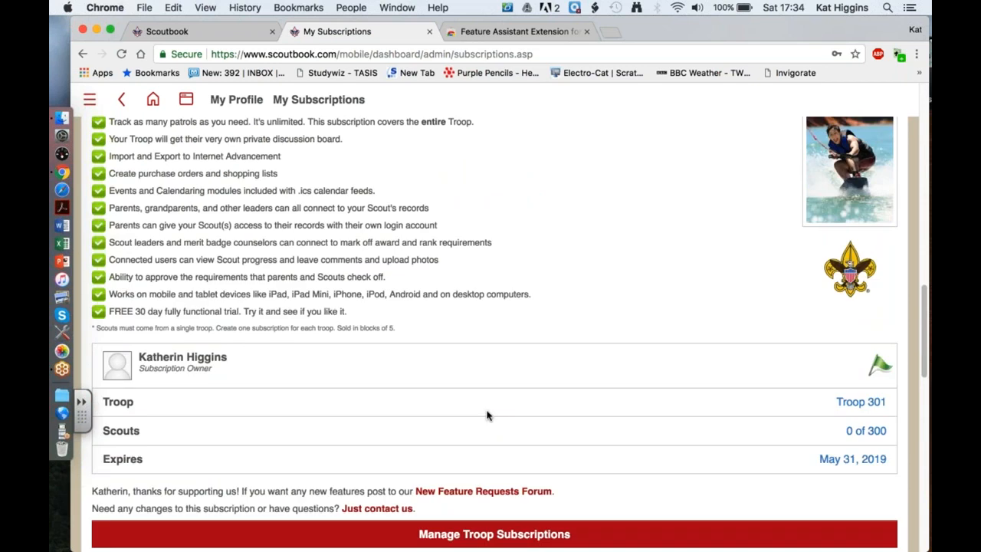
pyautogui.scroll(1, 487, 415)
pyautogui.scroll(2, 487, 415)
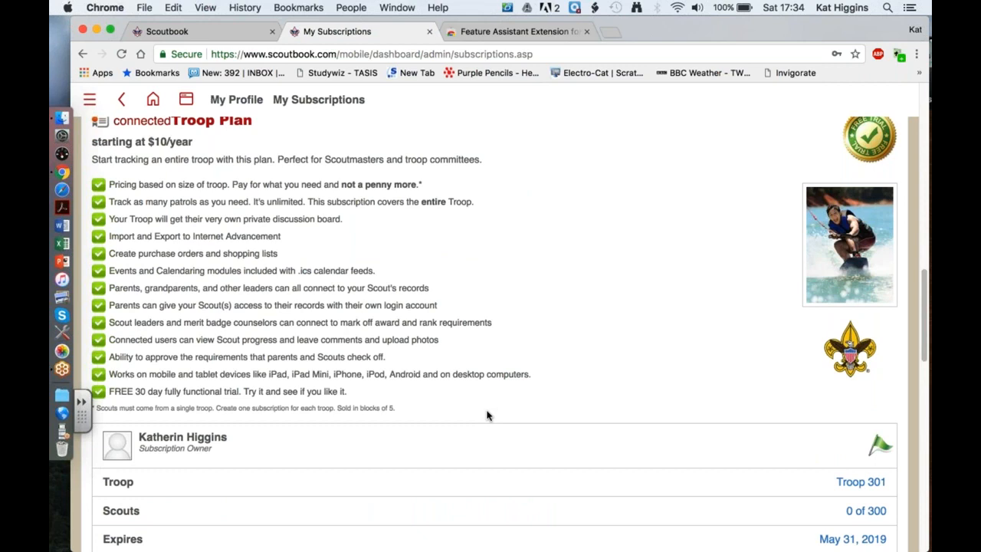
pyautogui.scroll(1, 487, 415)
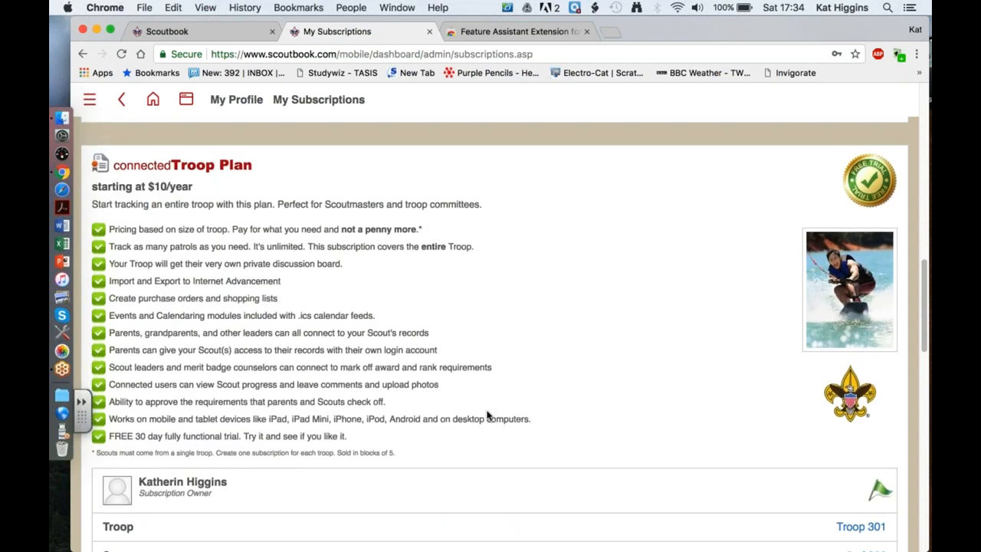
pyautogui.scroll(5, 488, 415)
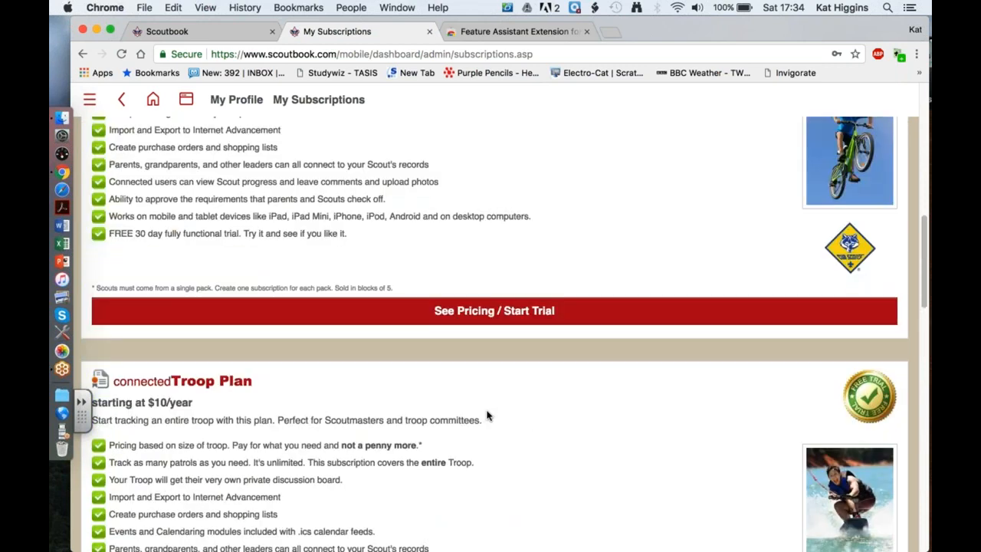
pyautogui.scroll(15, 487, 415)
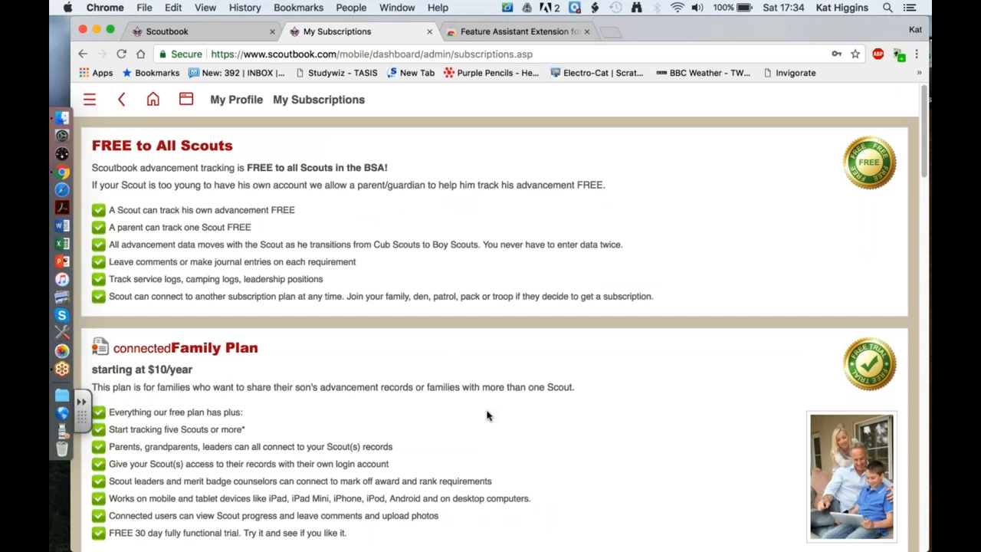
# Scroll down the subscription plans again and reposition the browser window.
pyautogui.scroll(-3, 486, 415)
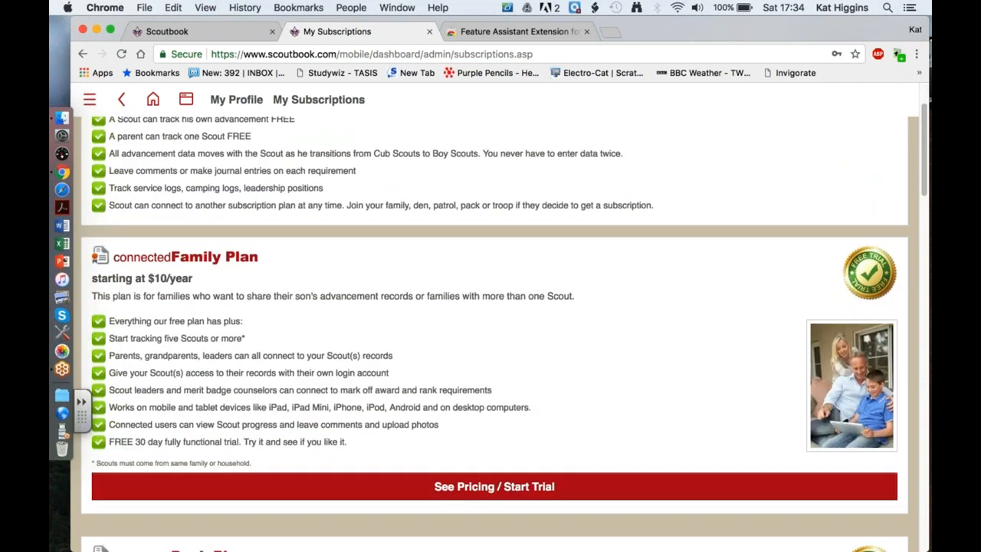
pyautogui.scroll(-20, 486, 415)
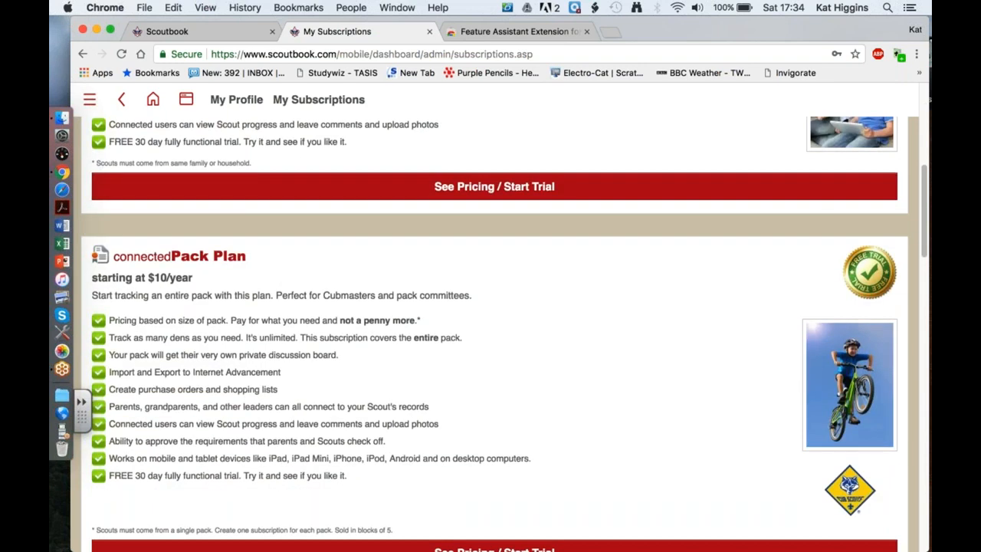
pyautogui.scroll(-15, 494, 334)
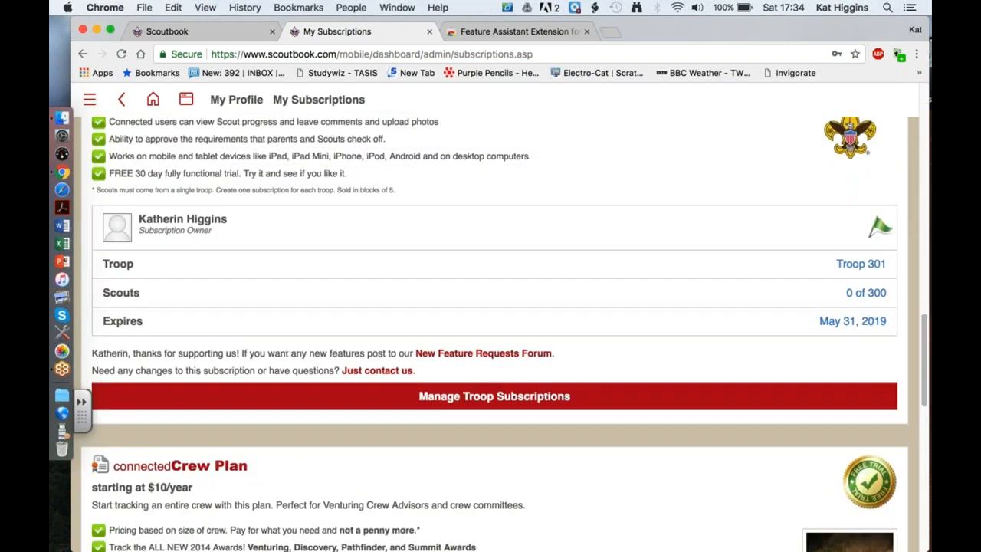
pyautogui.scroll(-3, 494, 334)
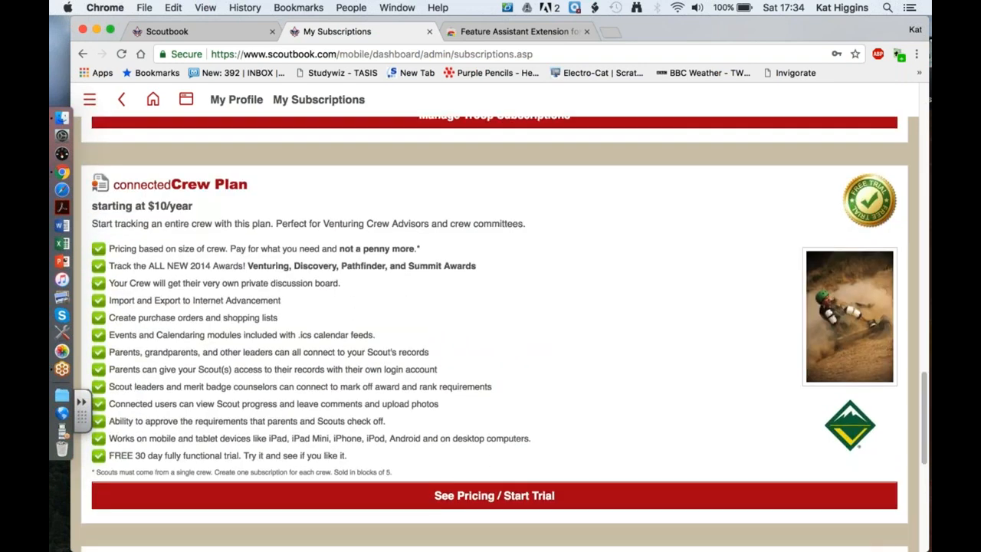
pyautogui.scroll(-9, 494, 334)
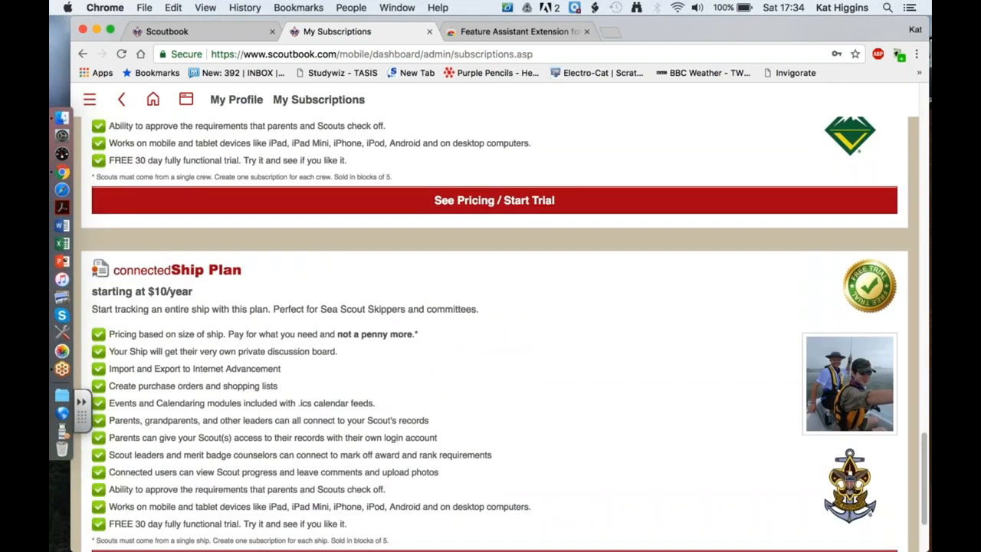
pyautogui.scroll(-3, 494, 334)
pyautogui.scroll(20, 494, 334)
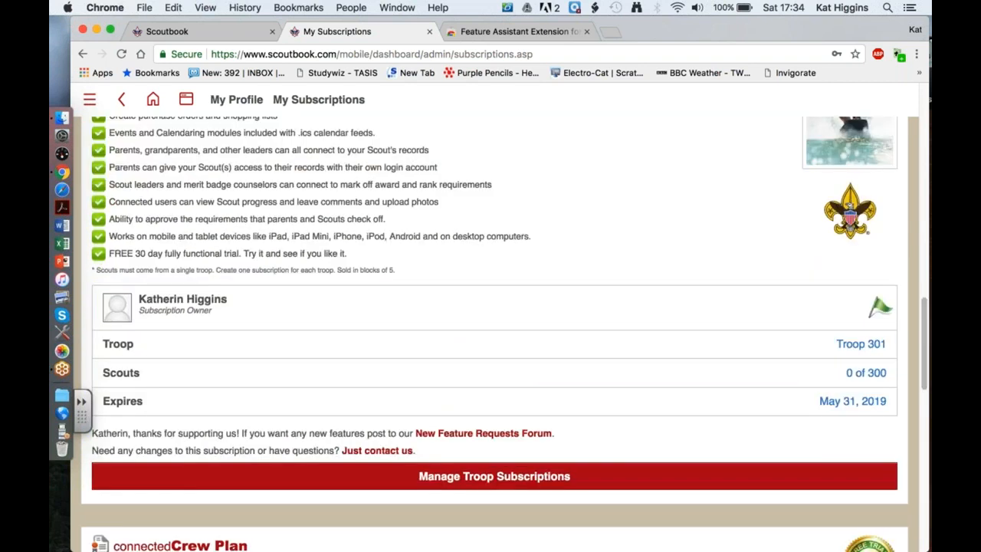
pyautogui.scroll(-3, 494, 334)
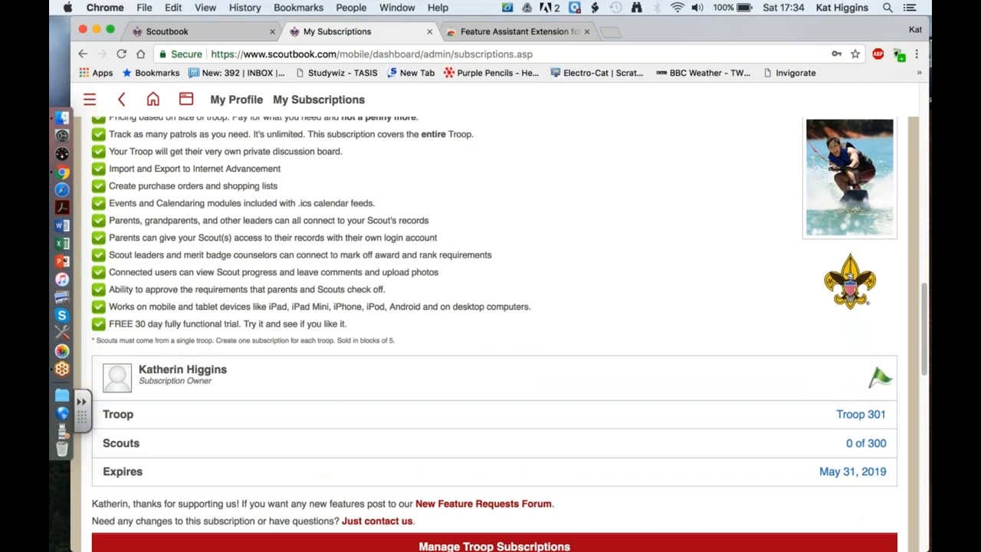
pyautogui.scroll(-1, 494, 334)
pyautogui.scroll(-1, 494, 334)
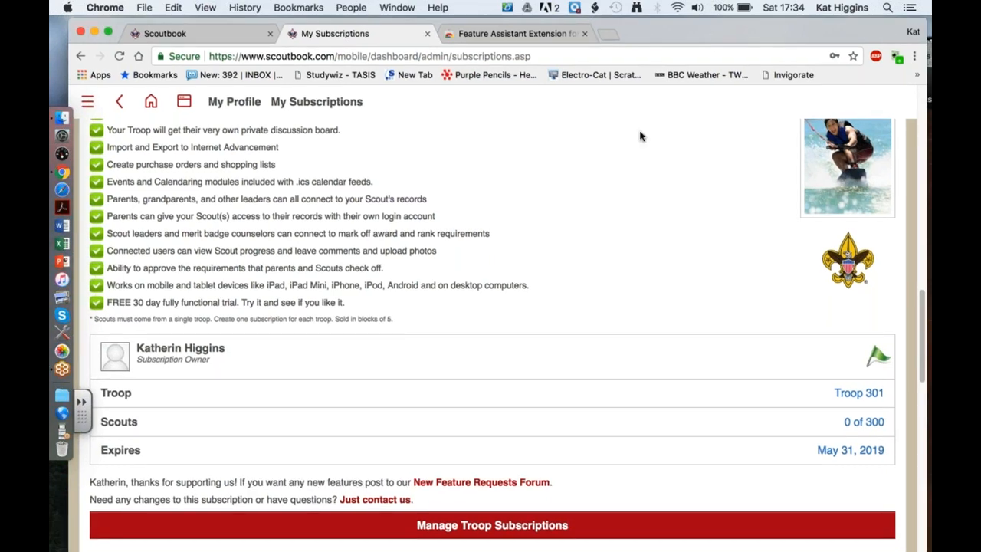
pyautogui.moveTo(711, 37); pyautogui.dragTo(714, 63)
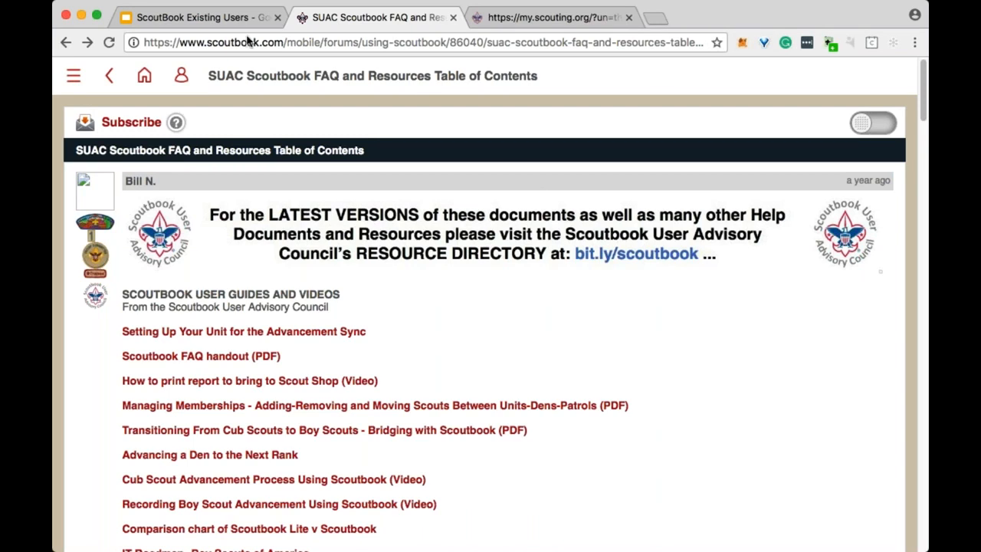
# Go to References from the home menu to list Cub, Boy, Varsity, Venturing/Sea Scouts and LDS resources.
pyautogui.click(144, 76)
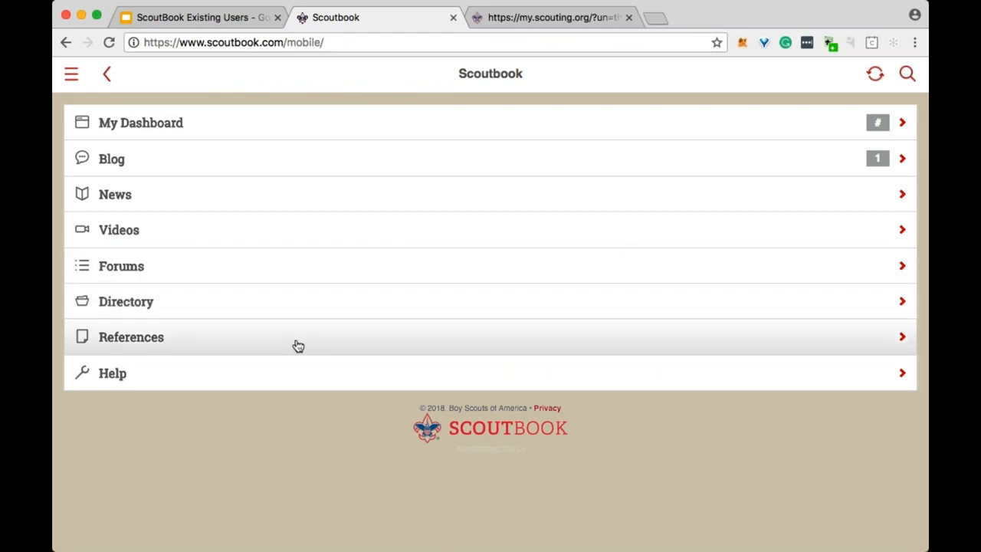
pyautogui.click(294, 345)
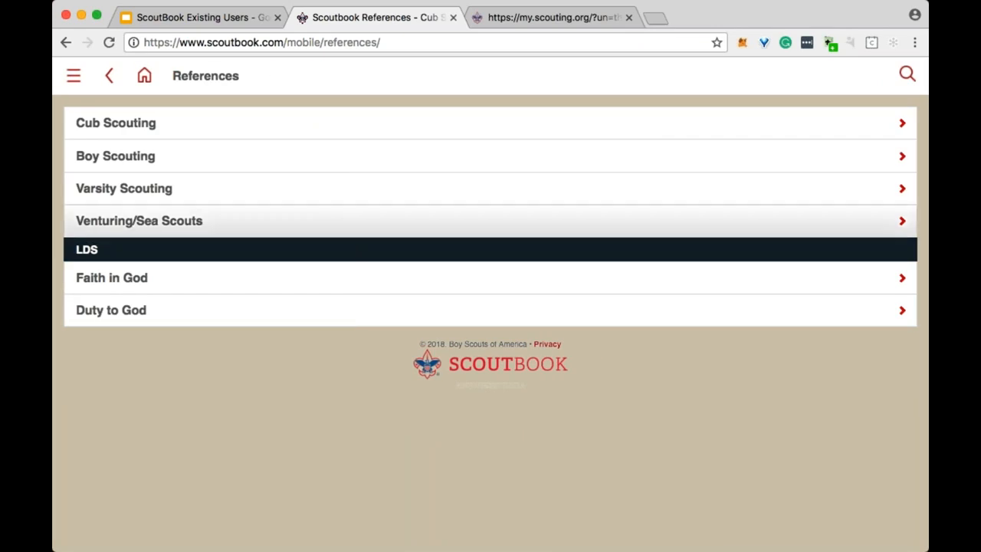
# Glance at the Scout Law in the Boy Scouting references, then open the Second Class requirements.
pyautogui.click(177, 157)
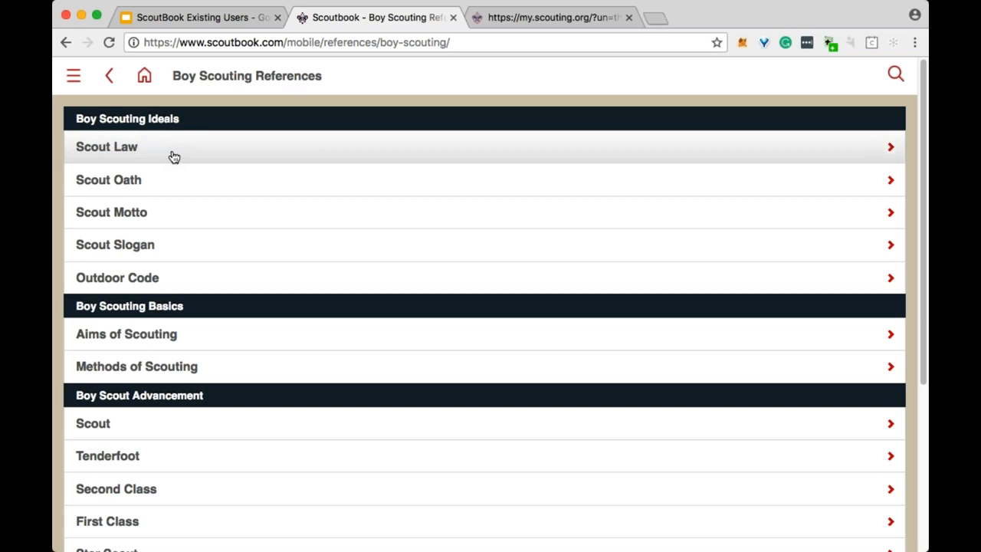
pyautogui.click(174, 157)
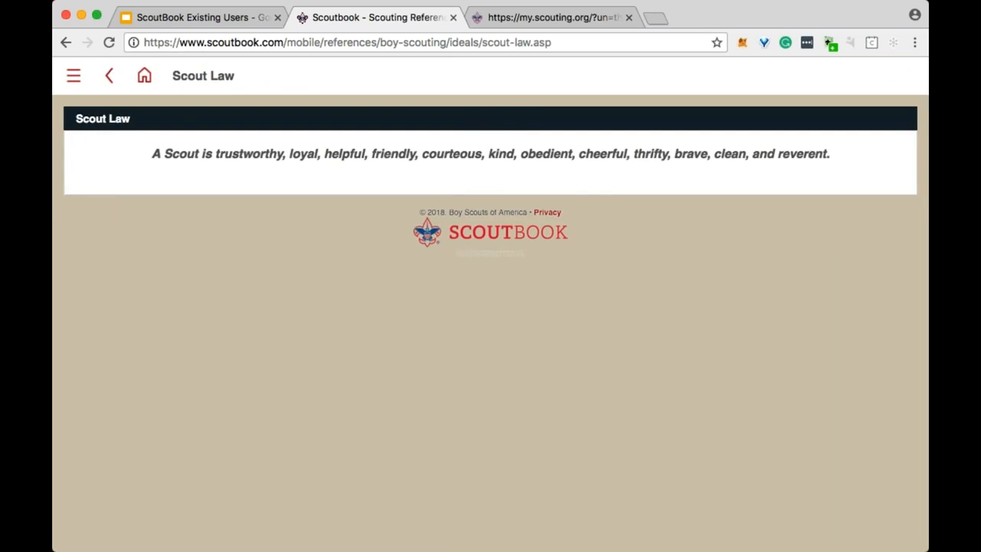
pyautogui.click(109, 76)
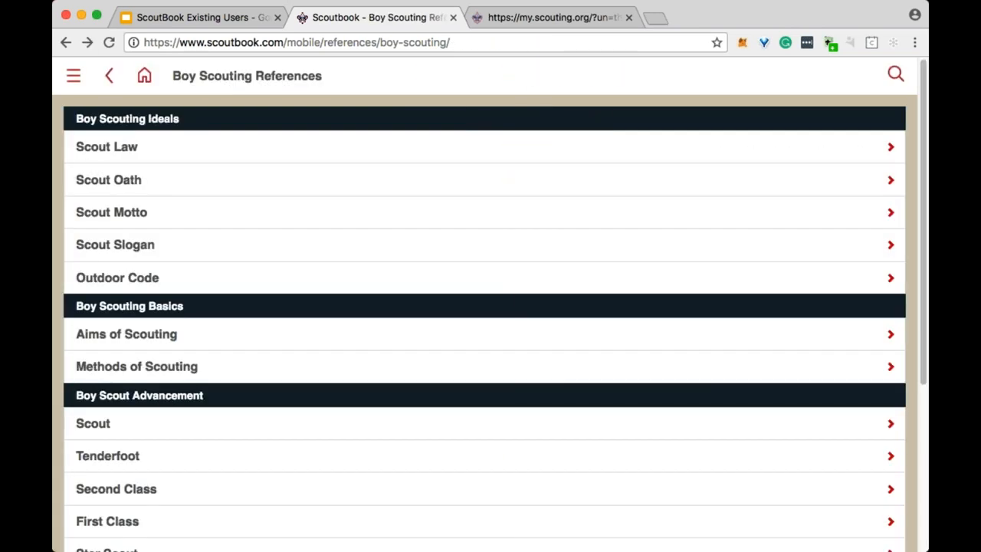
pyautogui.scroll(-3, 263, 148)
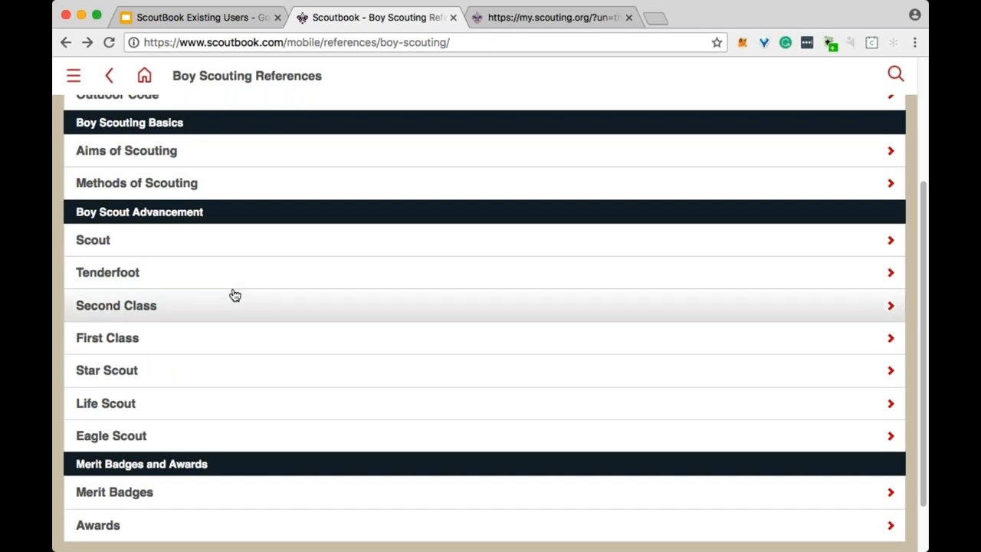
pyautogui.click(219, 312)
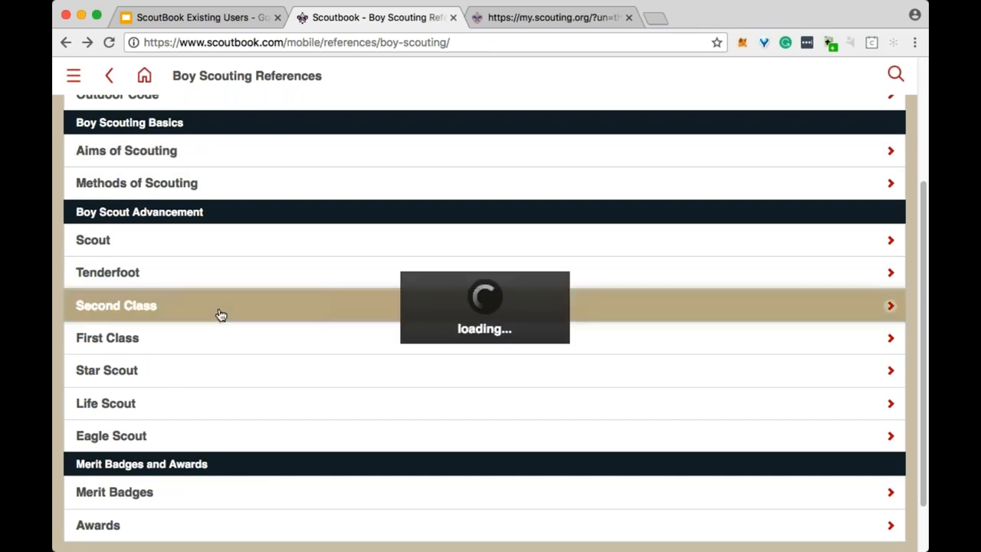
pyautogui.scroll(-8, 484, 322)
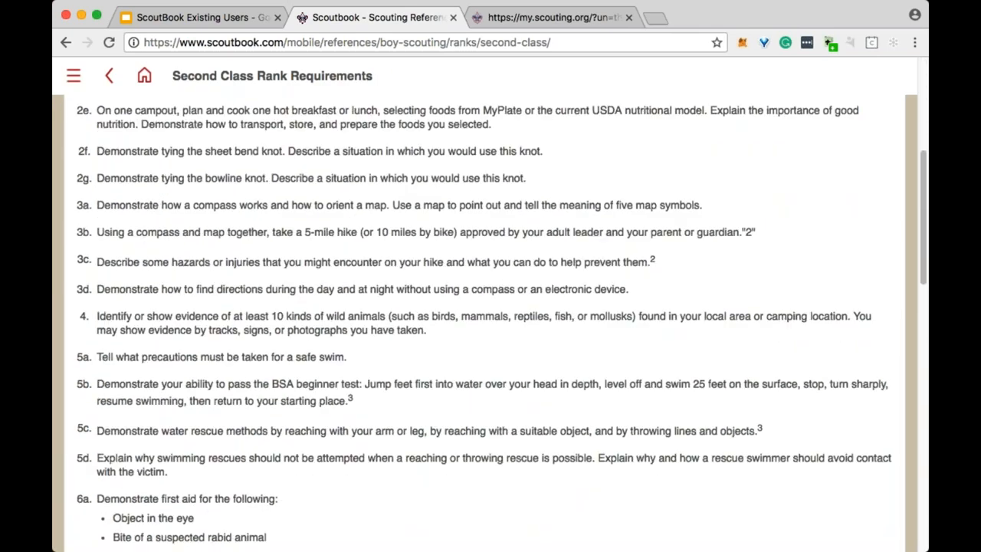
# Review the Second Class requirements, then return to the Scoutbook home menu.
pyautogui.scroll(8, 485, 322)
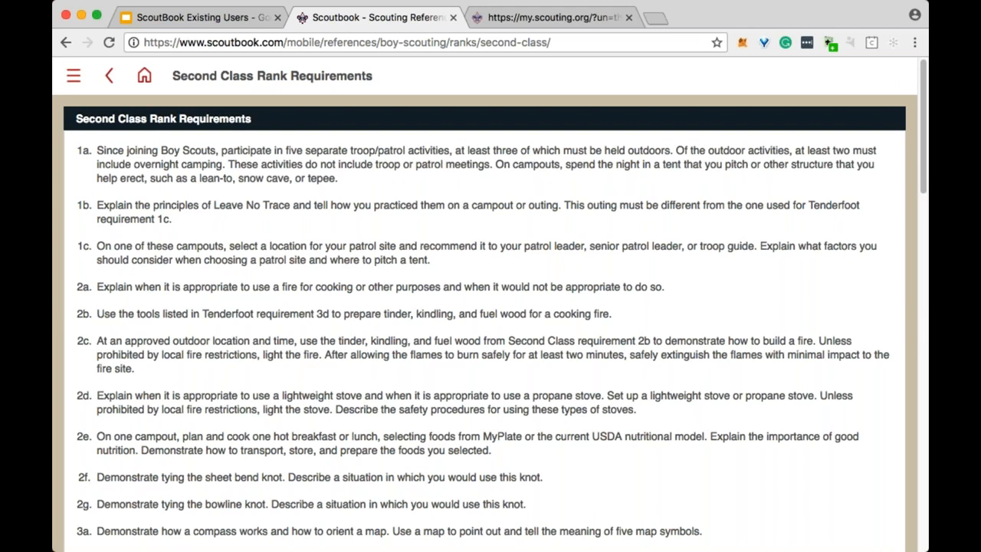
pyautogui.click(145, 76)
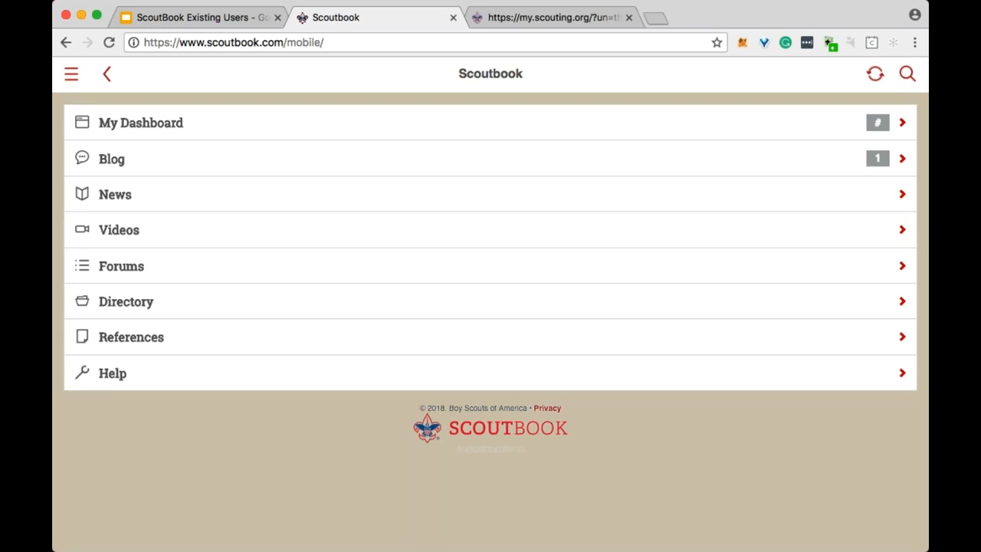
# Go through My Dashboard to the Troop 36 unit page under My Units.
pyautogui.click(320, 132)
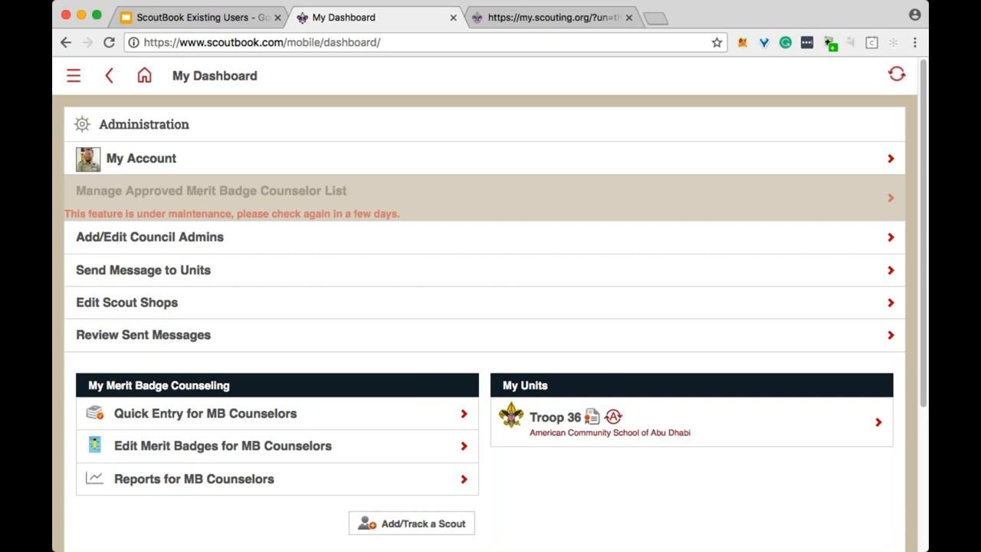
pyautogui.click(668, 431)
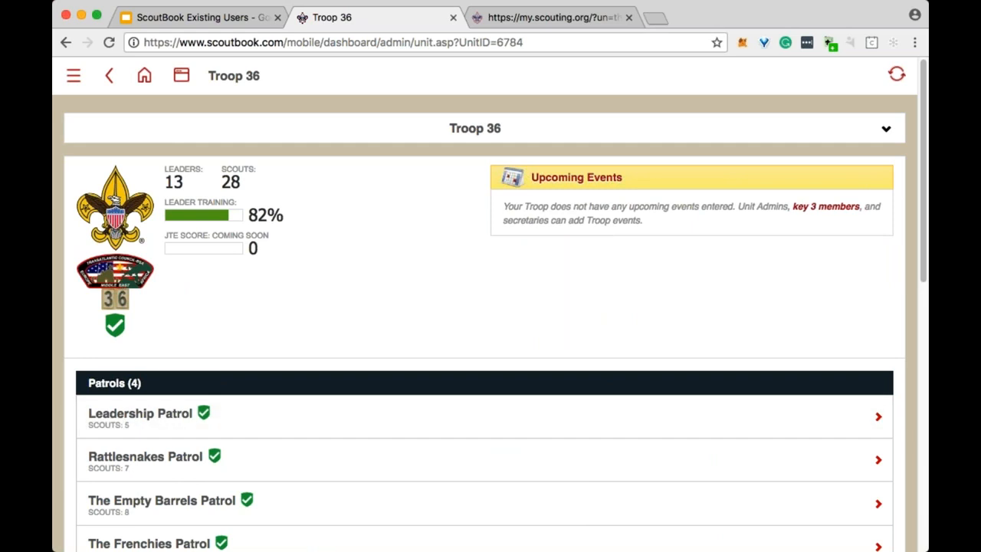
# Open the Leadership Patrol's Troop Guide scout and view his 11 connections.
pyautogui.click(263, 435)
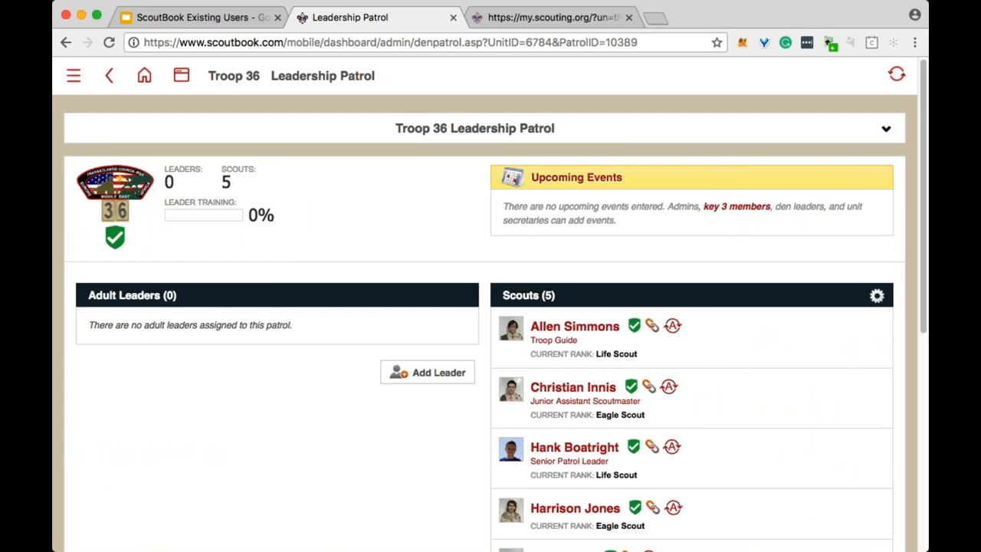
pyautogui.click(582, 329)
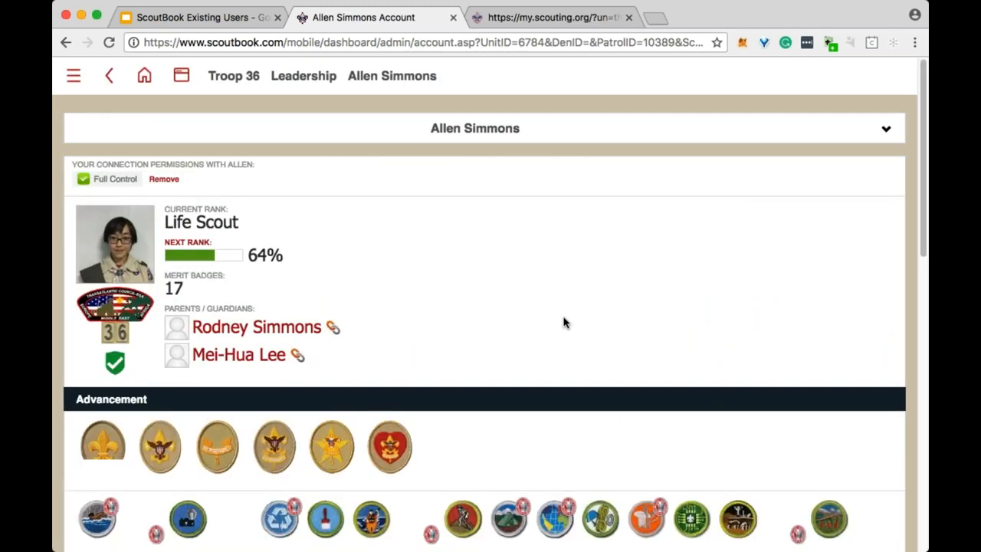
pyautogui.scroll(-3, 531, 320)
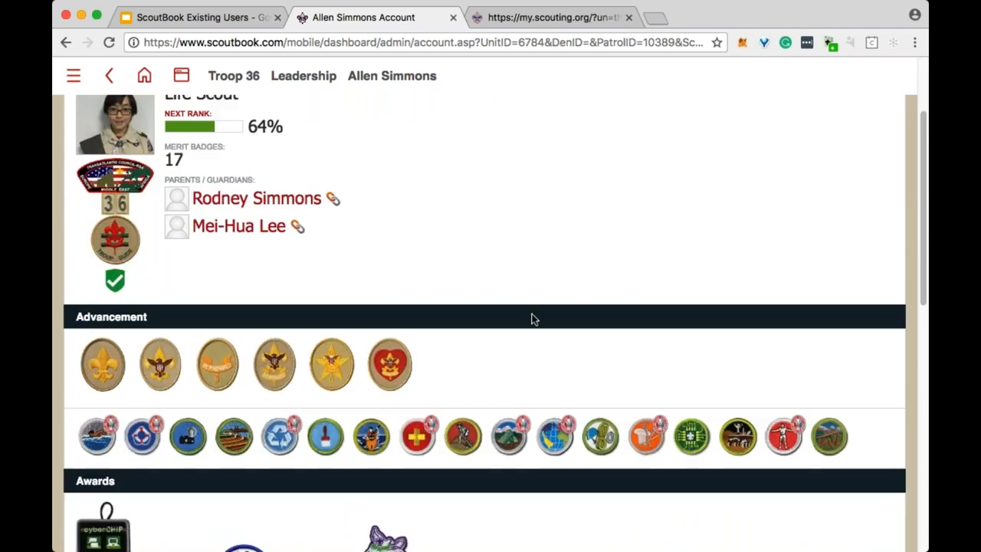
pyautogui.scroll(3, 524, 383)
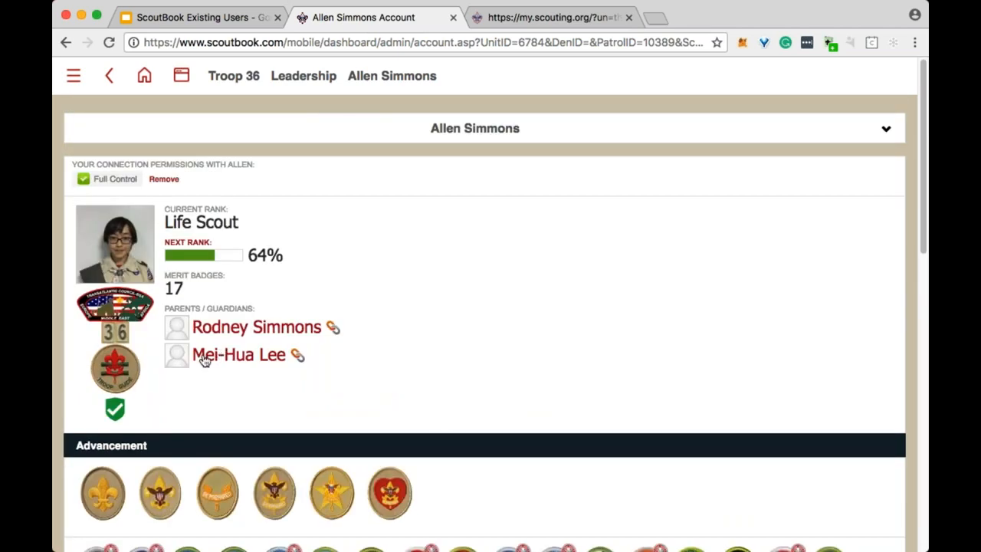
pyautogui.scroll(-10, 204, 360)
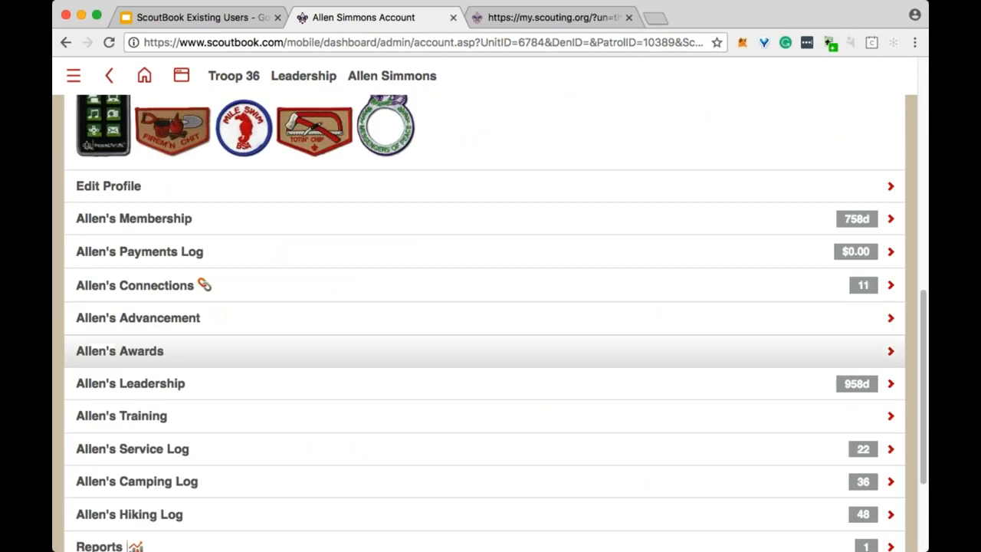
pyautogui.click(150, 294)
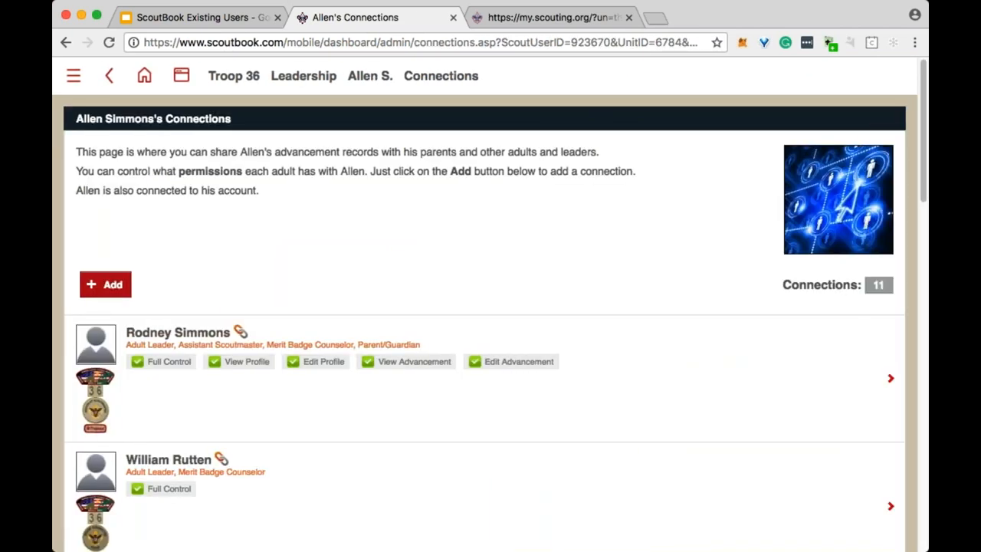
# Start a new-adult invite marked Other Family Member, then abandon it via the Troop 36 breadcrumb.
pyautogui.click(99, 285)
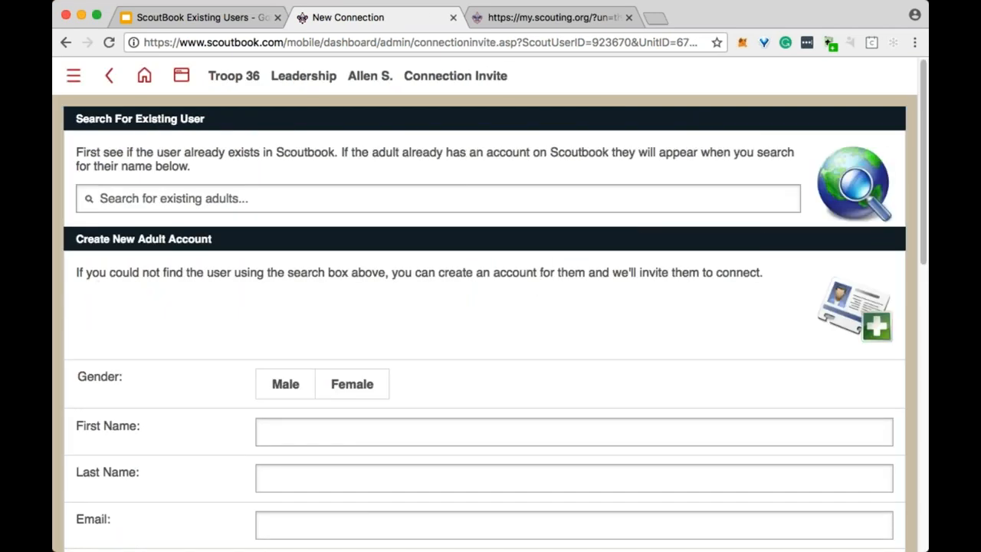
pyautogui.click(174, 198)
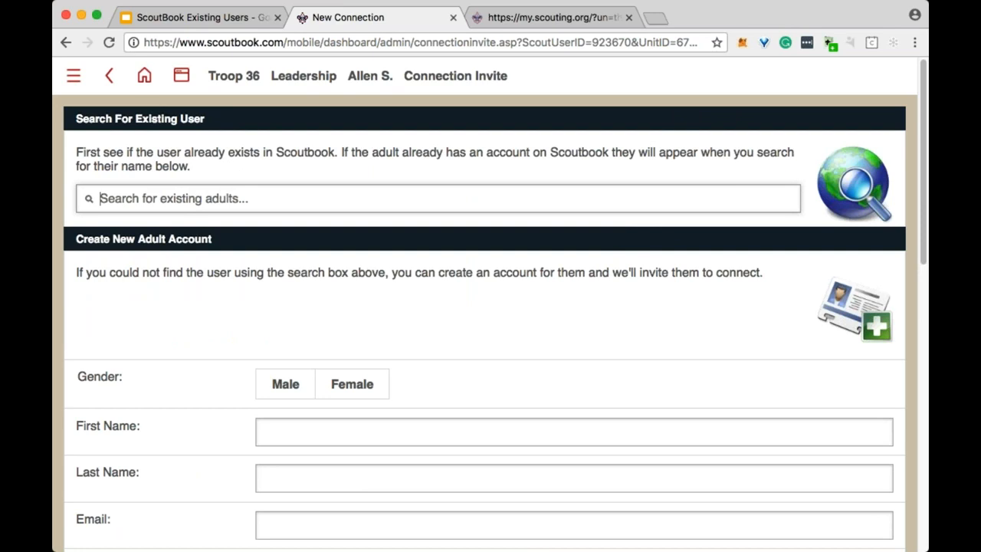
pyautogui.scroll(-1, 470, 416)
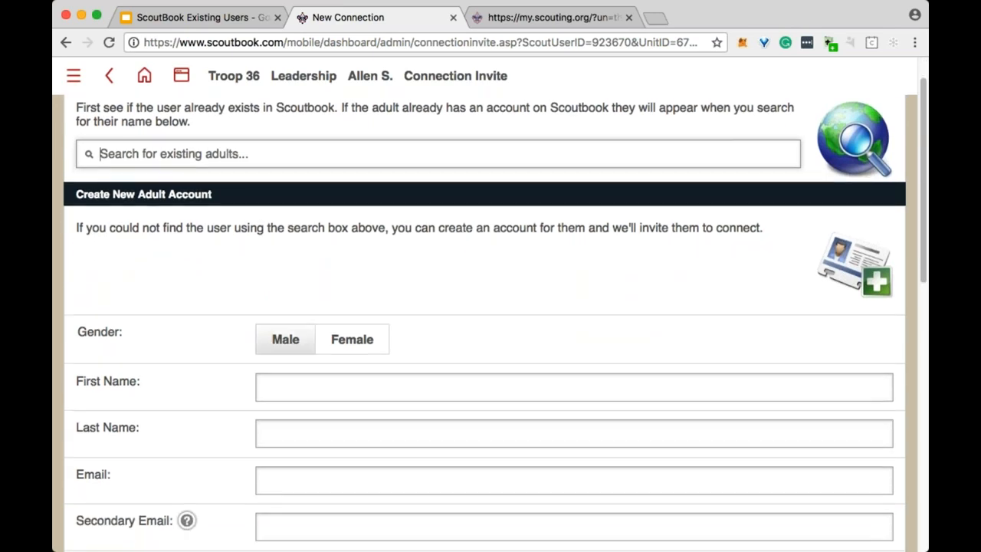
pyautogui.scroll(-3, 470, 416)
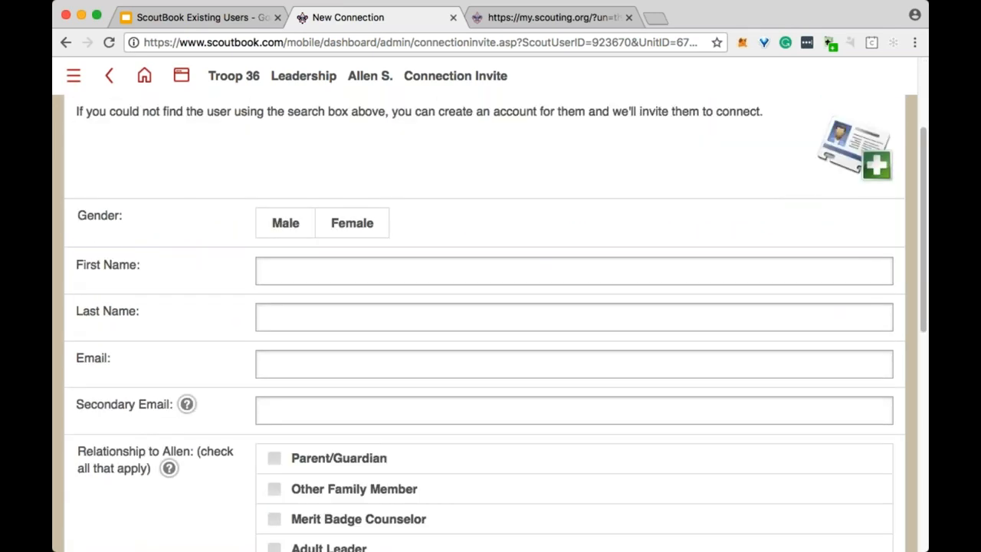
pyautogui.scroll(-2, 283, 450)
pyautogui.click(275, 445)
pyautogui.scroll(-10, 232, 473)
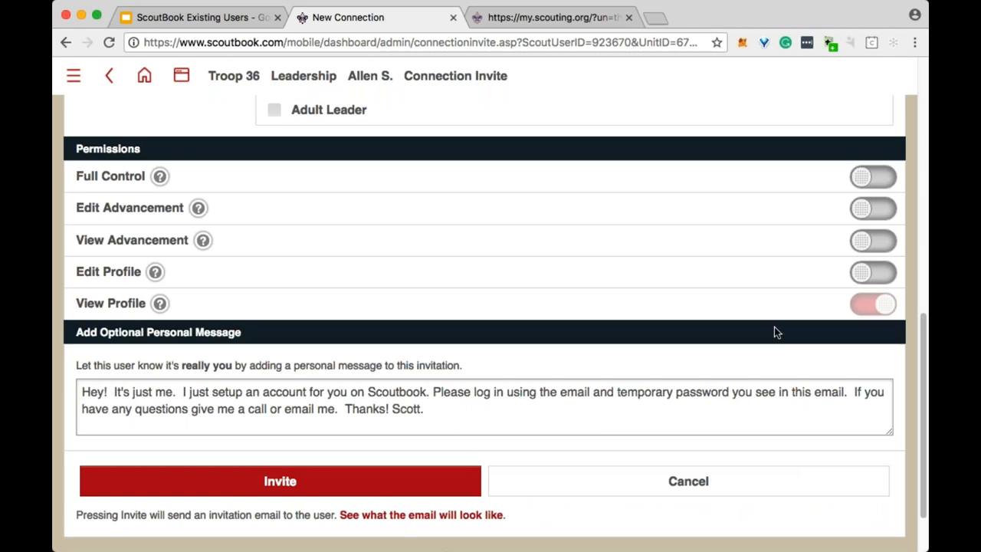
pyautogui.scroll(1, 742, 332)
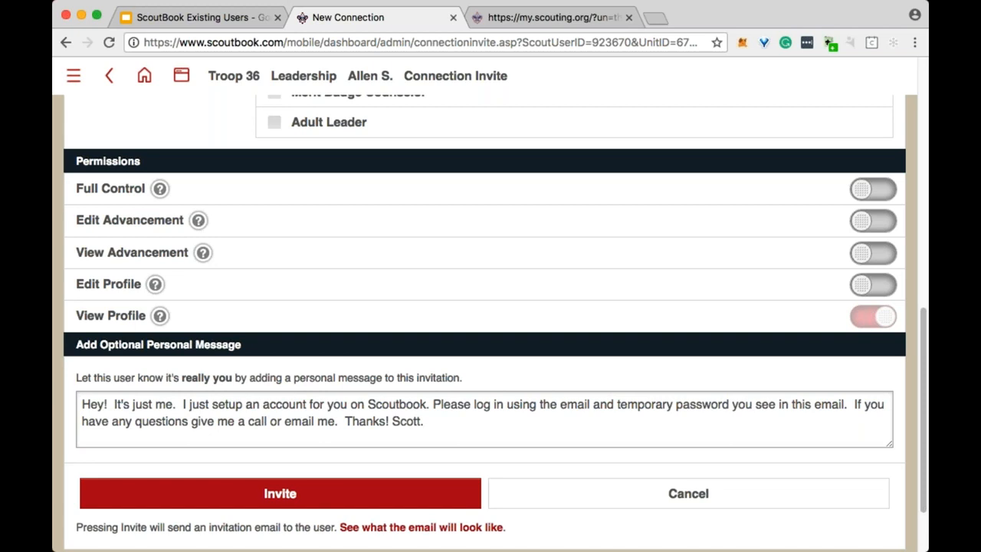
pyautogui.scroll(10, 619, 253)
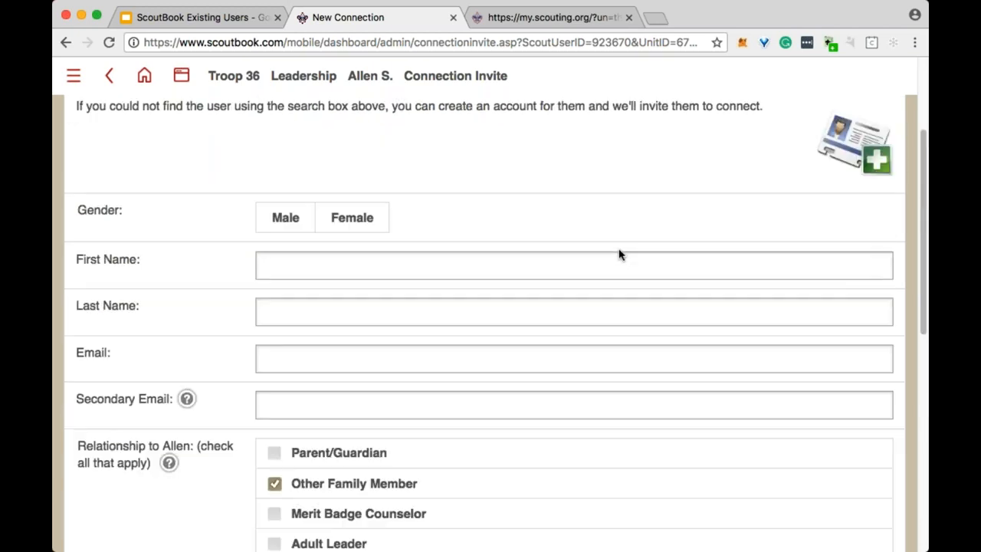
pyautogui.click(216, 75)
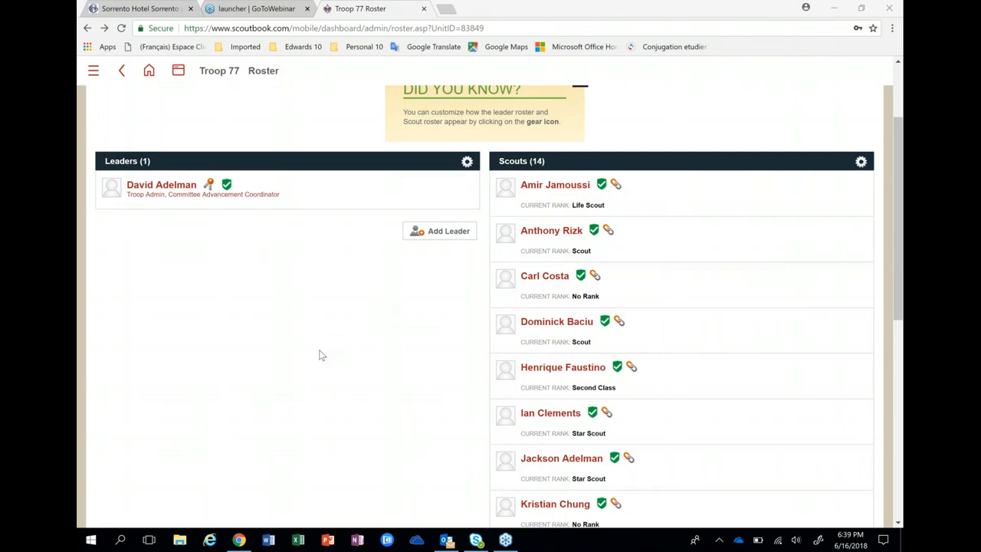
# From the main menu, open My Dashboard, dismiss the FAQ tip, and open Troop 77.
pyautogui.scroll(1, 322, 354)
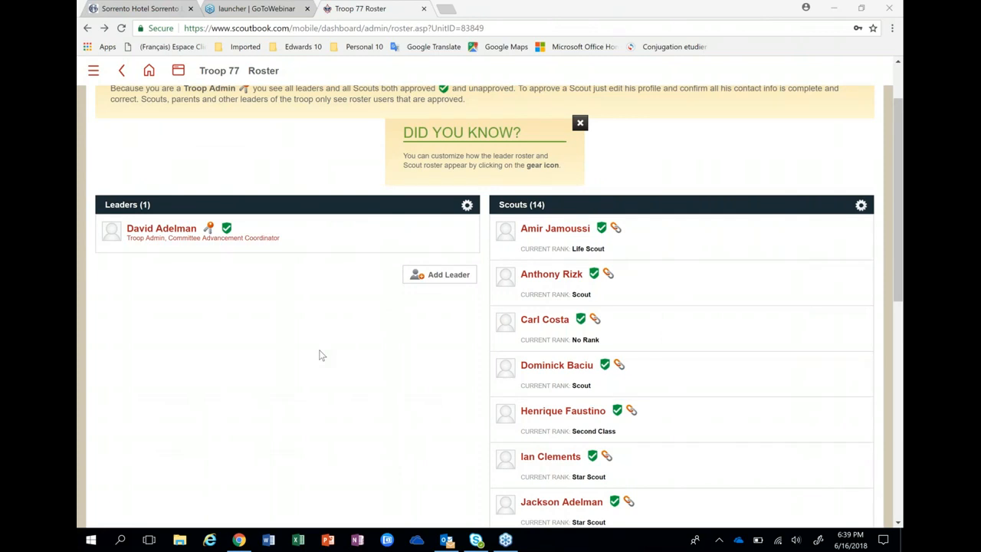
pyautogui.scroll(2, 322, 355)
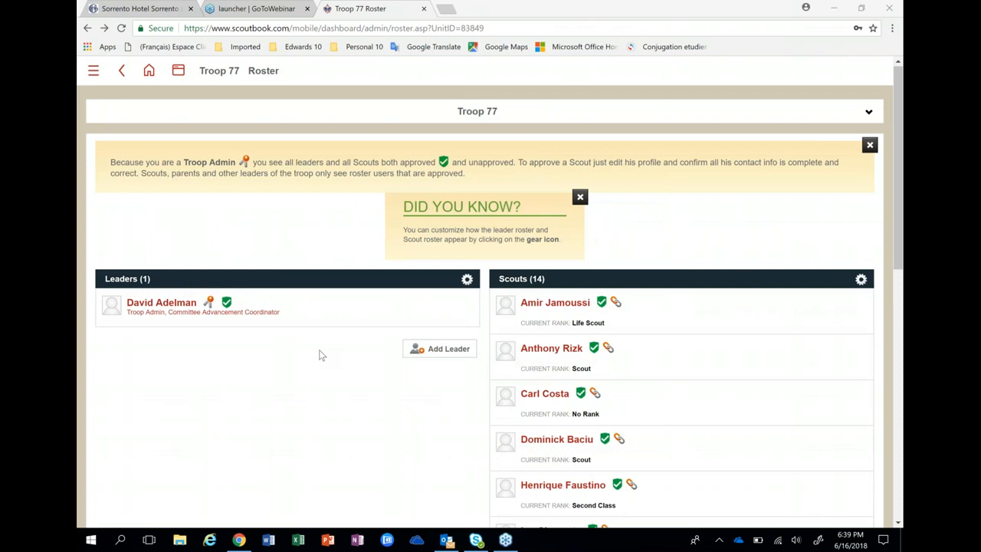
pyautogui.click(466, 279)
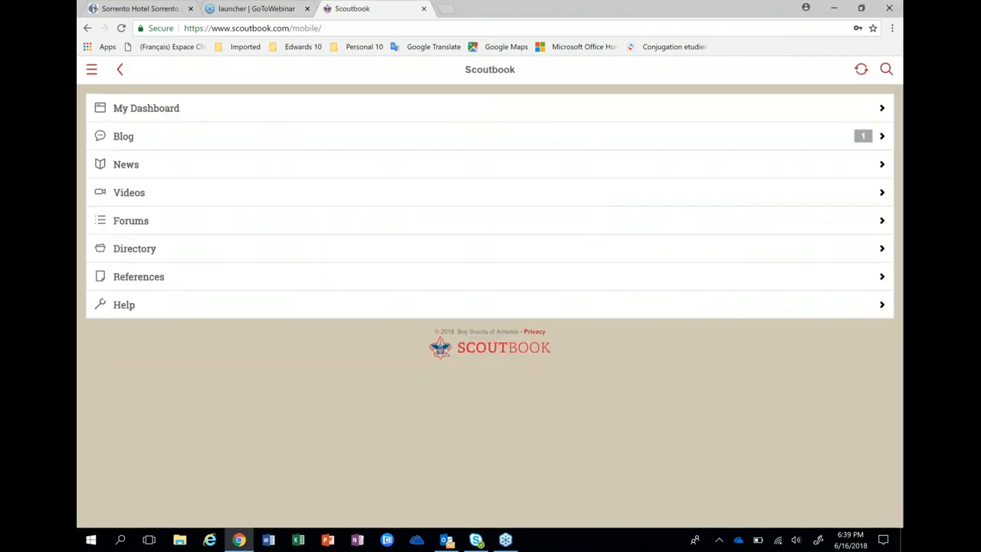
pyautogui.click(759, 369)
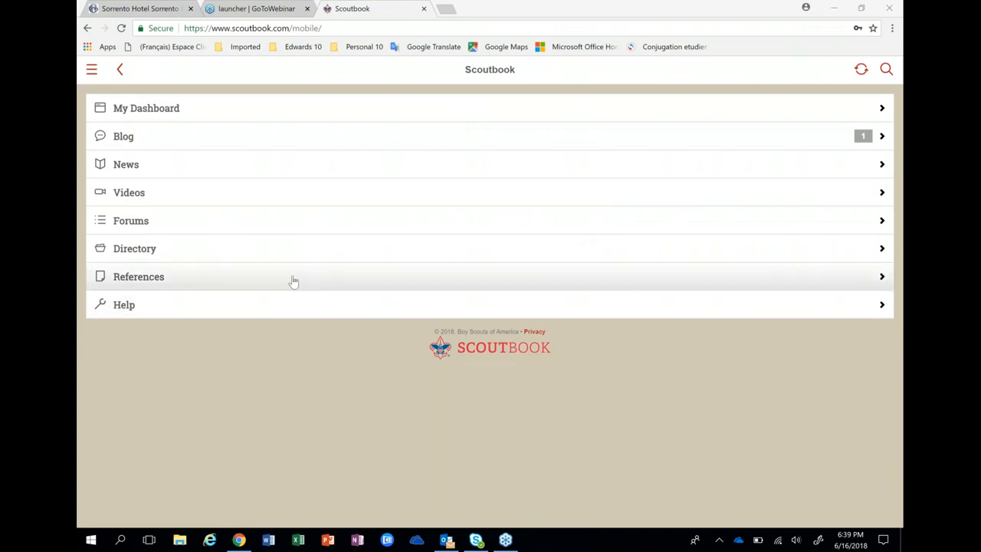
pyautogui.click(125, 114)
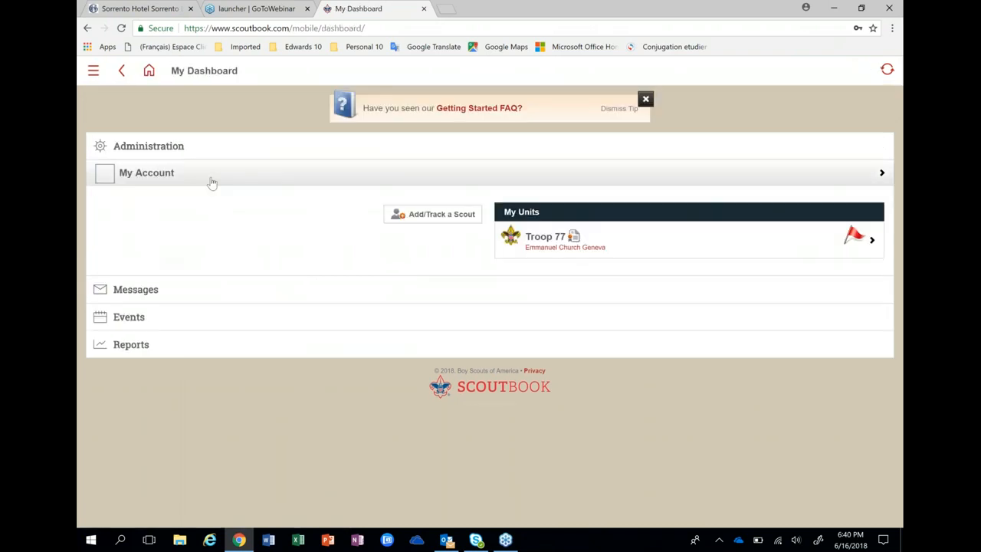
pyautogui.click(645, 100)
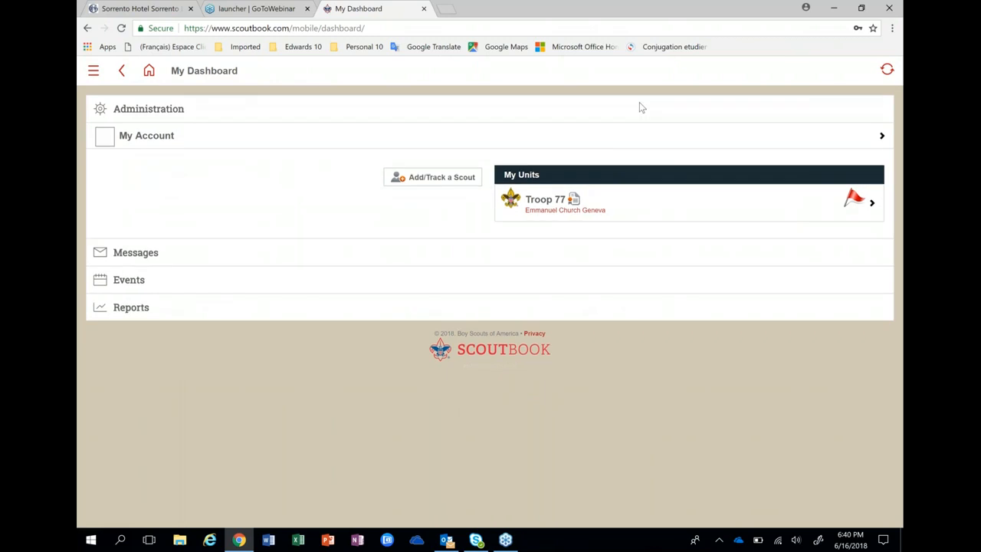
pyautogui.click(529, 206)
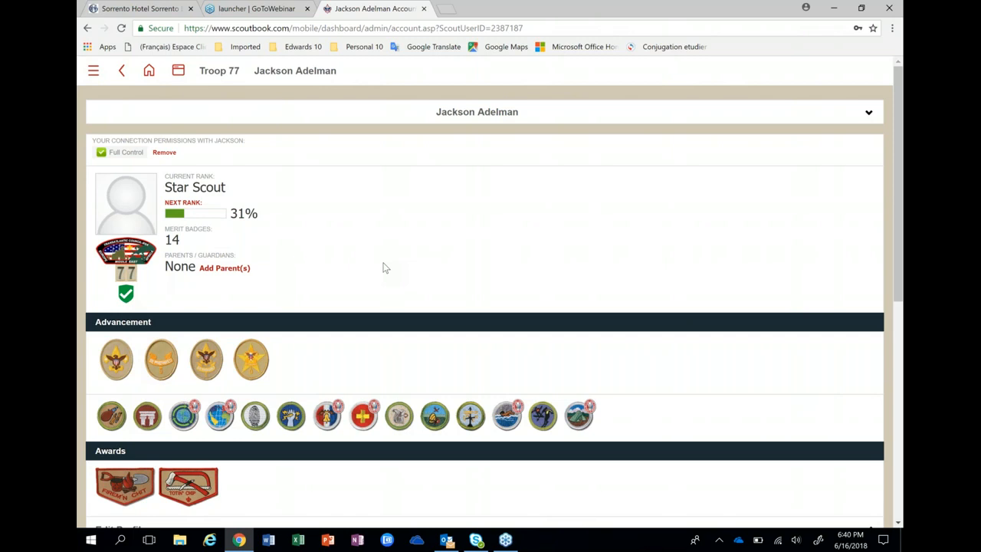
pyautogui.click(235, 273)
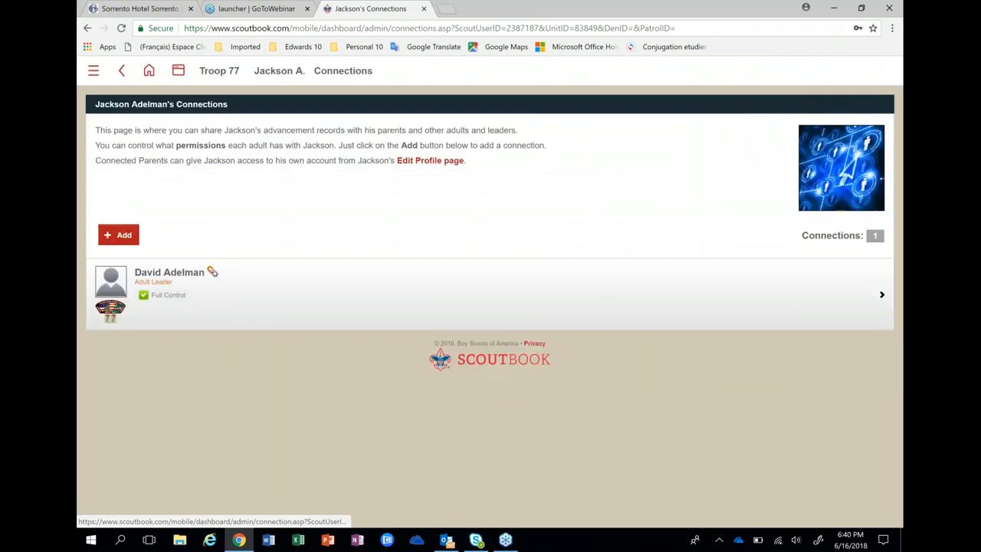
# Open the existing Full Control adult leader connection for modification.
pyautogui.click(191, 276)
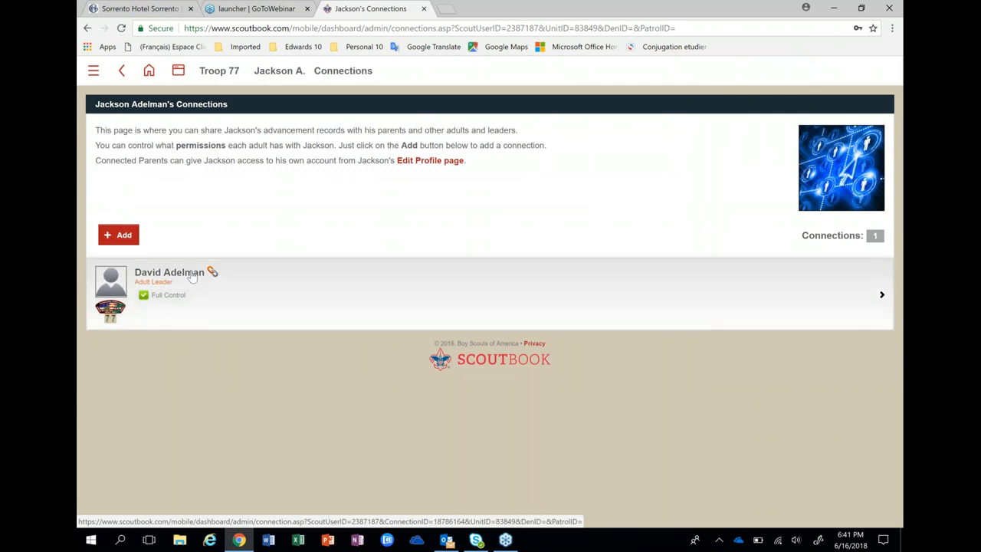
pyautogui.click(192, 276)
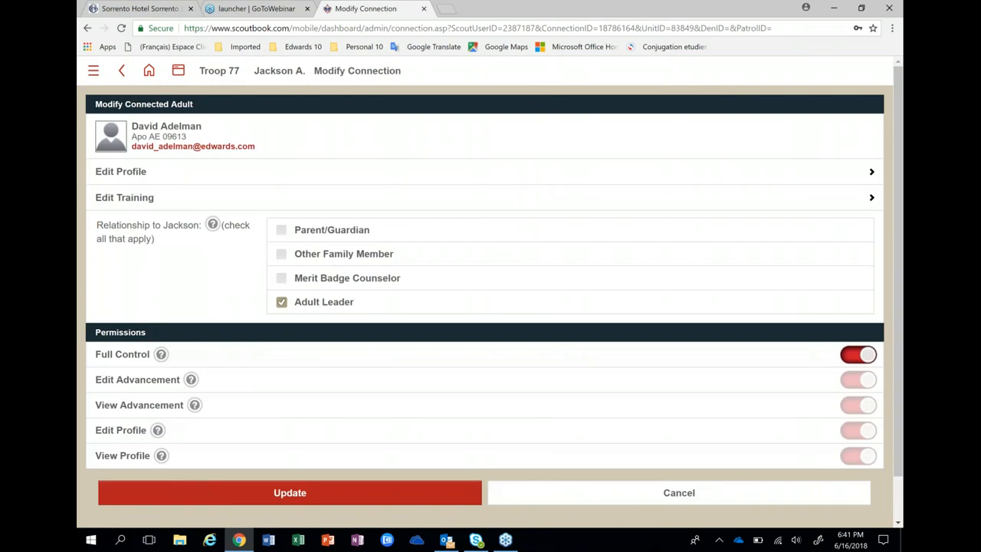
# Add Parent/Guardian to the adult leader's connection and save the update.
pyautogui.click(282, 230)
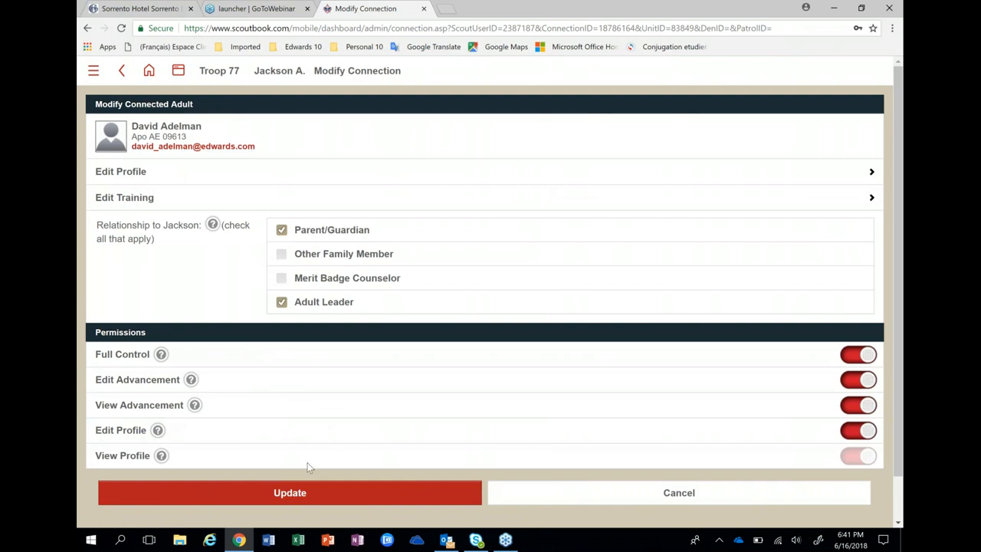
pyautogui.click(321, 500)
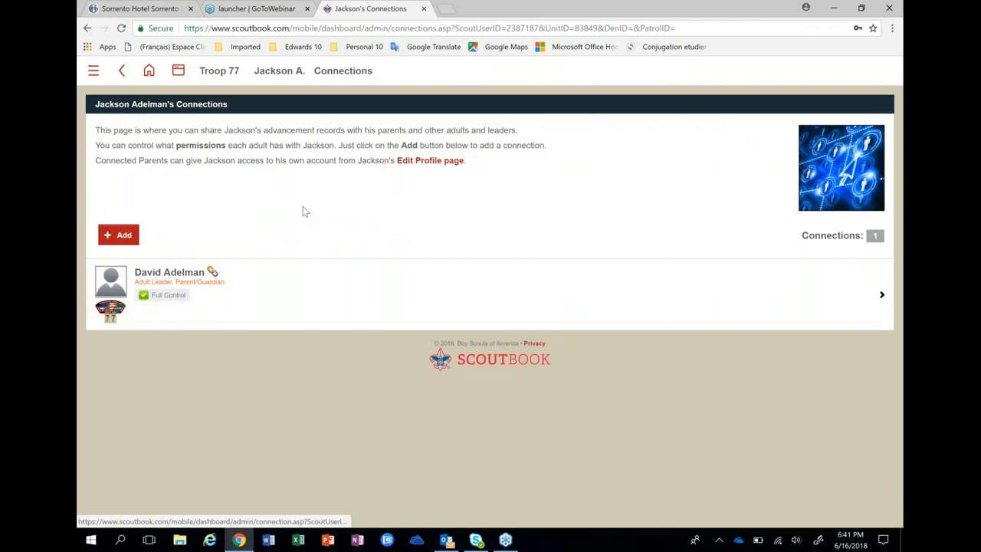
# Return to My Dashboard and open the scout listed under My Family.
pyautogui.click(150, 70)
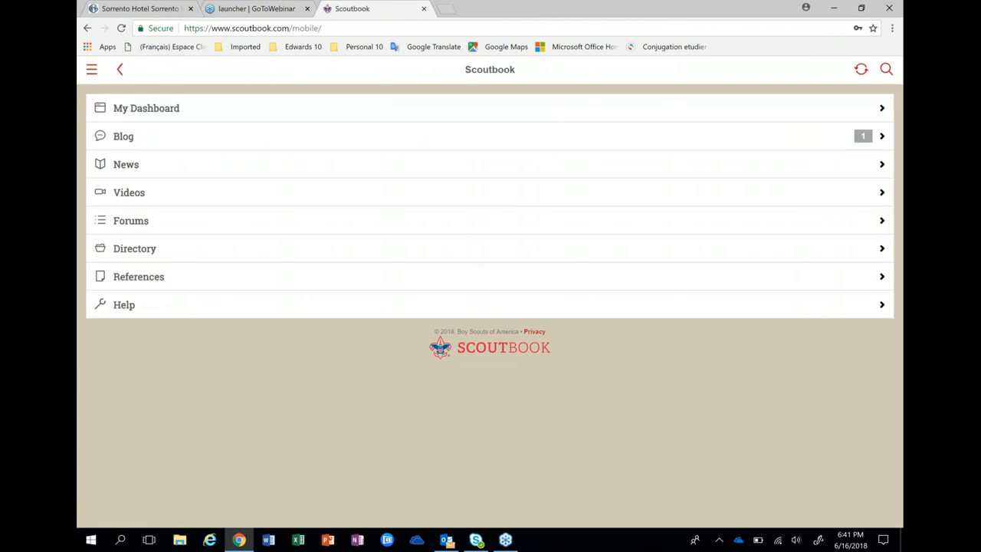
pyautogui.click(147, 115)
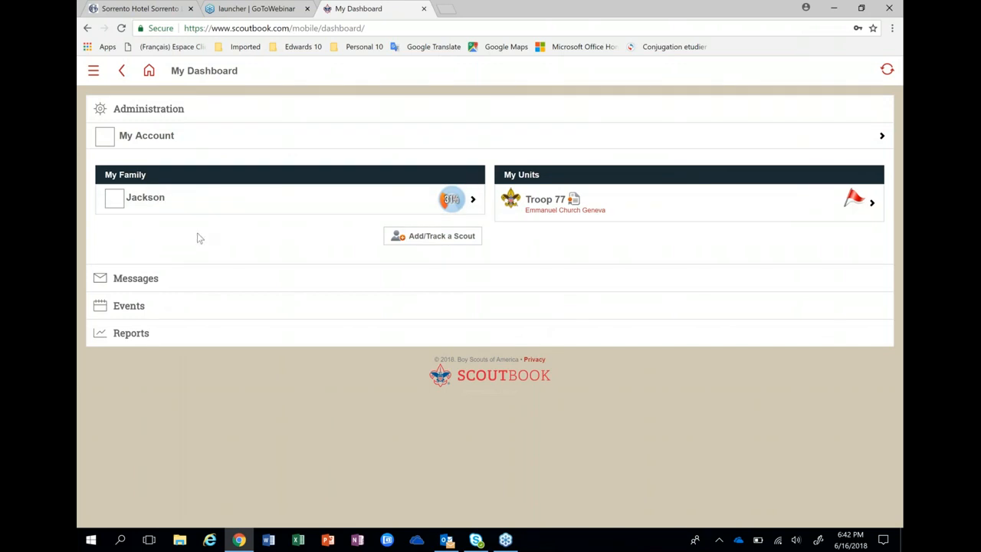
pyautogui.click(128, 203)
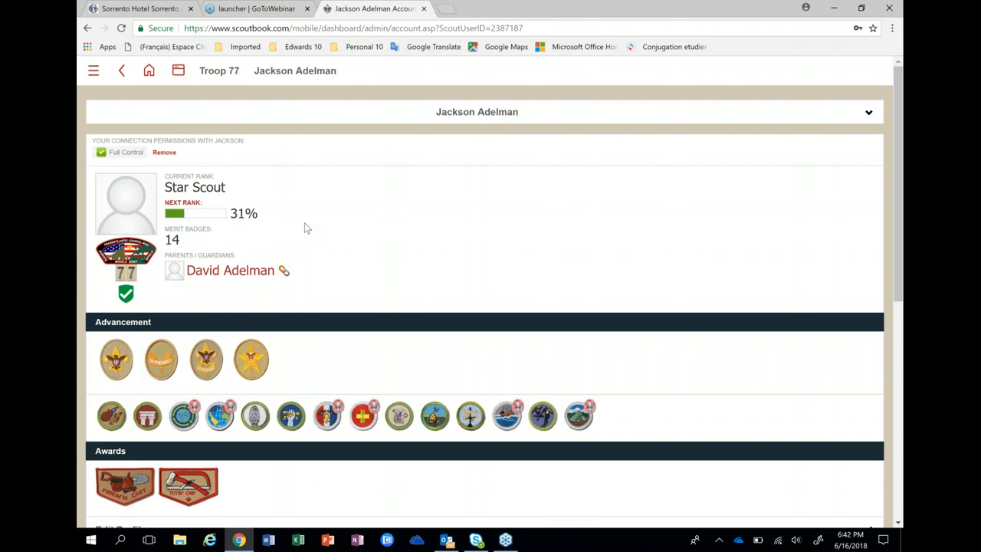
# Scroll down the Troop 77 scout's Edit Profile form.
pyautogui.scroll(-1, 305, 223)
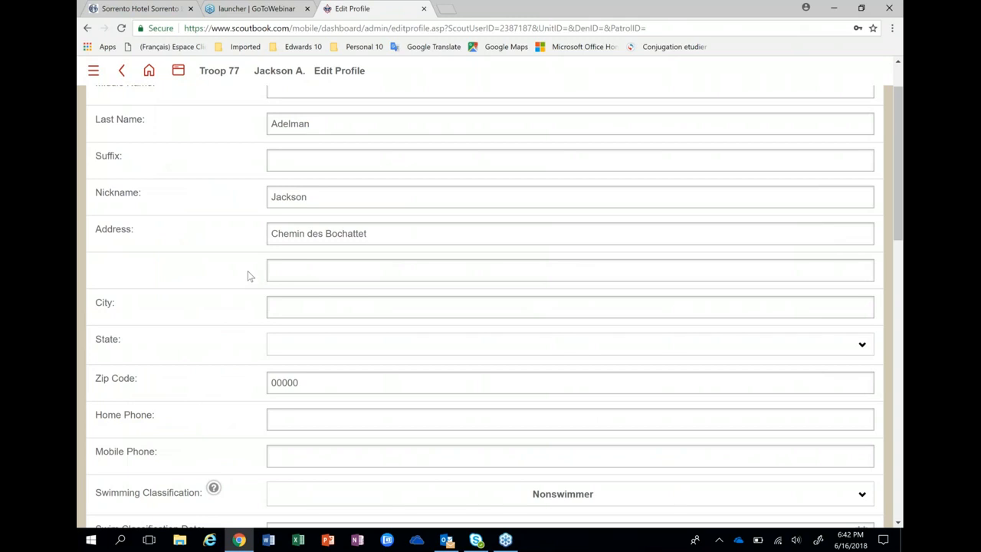
# Scroll to the bottom of the scout's Edit Profile form and choose Invite to Connect.
pyautogui.scroll(-7, 248, 270)
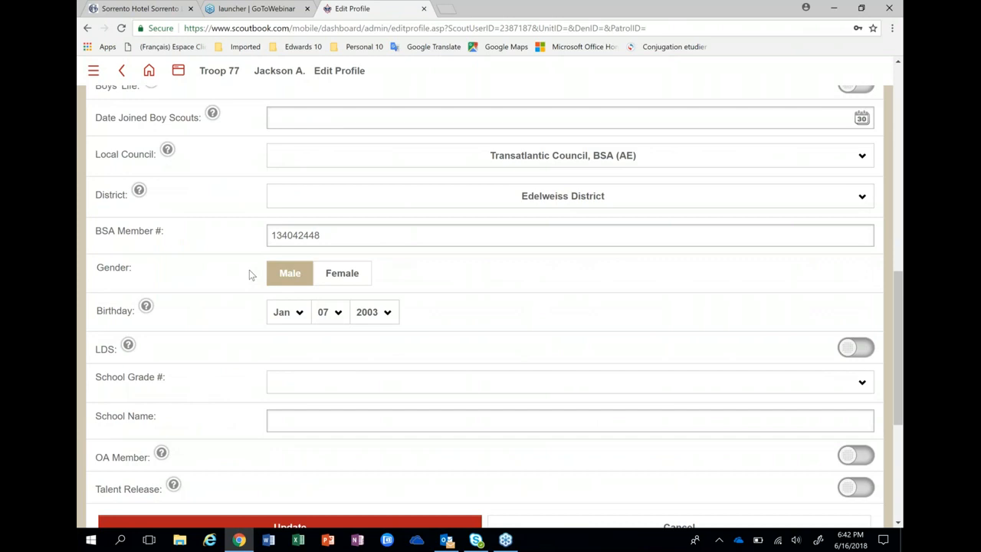
pyautogui.scroll(-1, 250, 280)
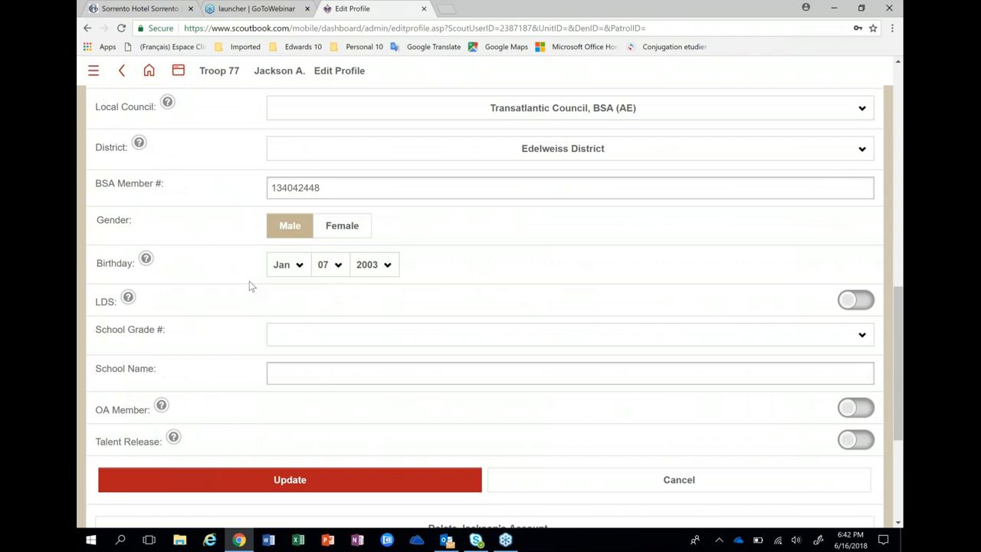
pyautogui.scroll(-1, 249, 282)
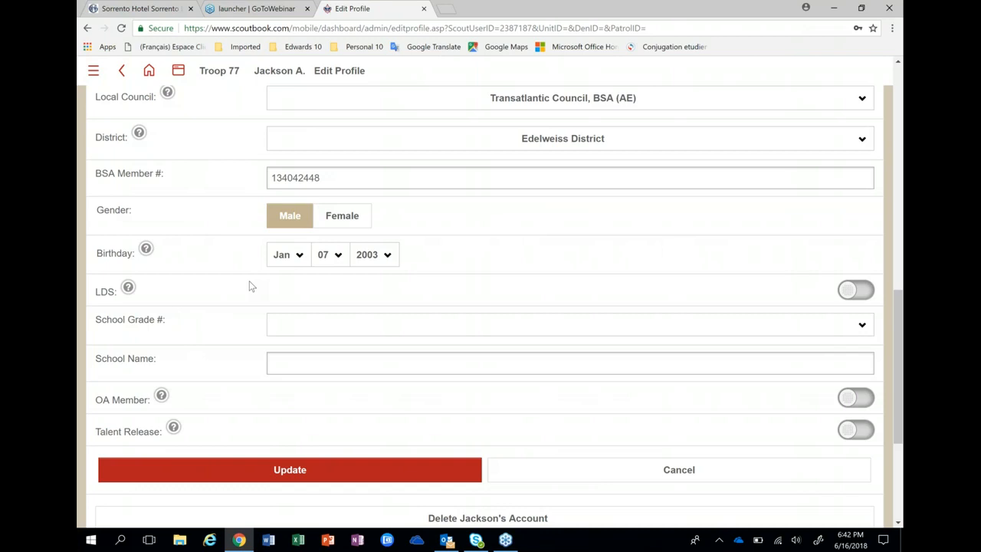
pyautogui.scroll(-2, 249, 285)
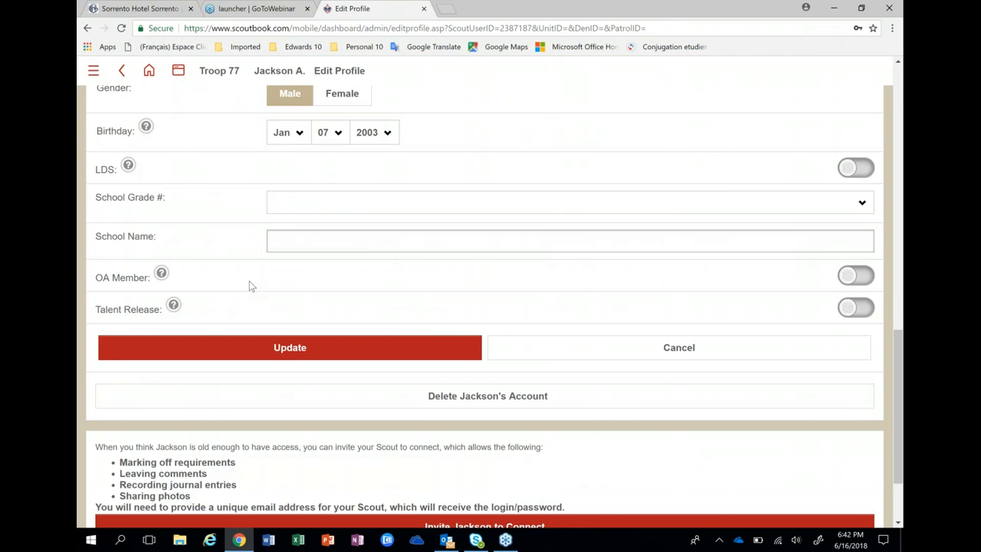
pyautogui.scroll(-2, 457, 427)
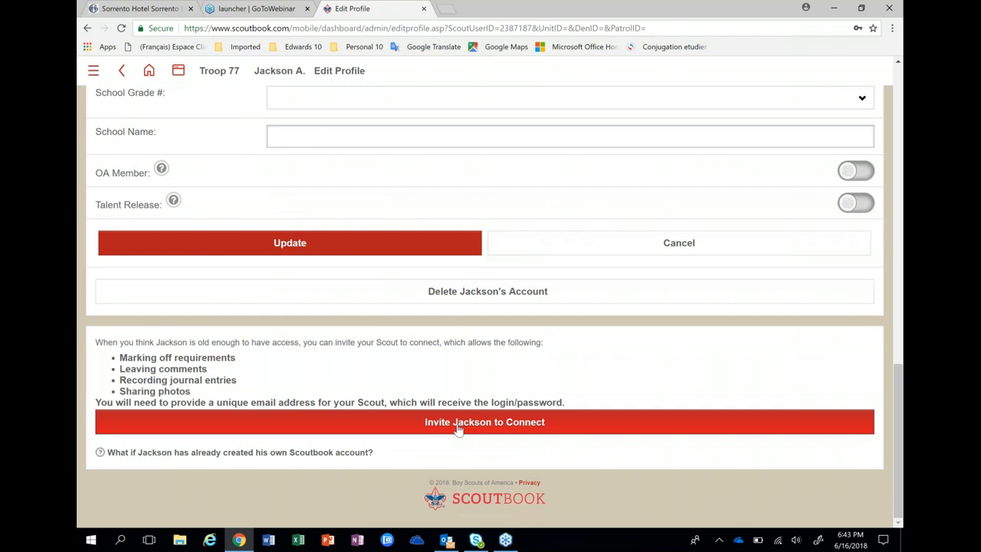
pyautogui.click(457, 423)
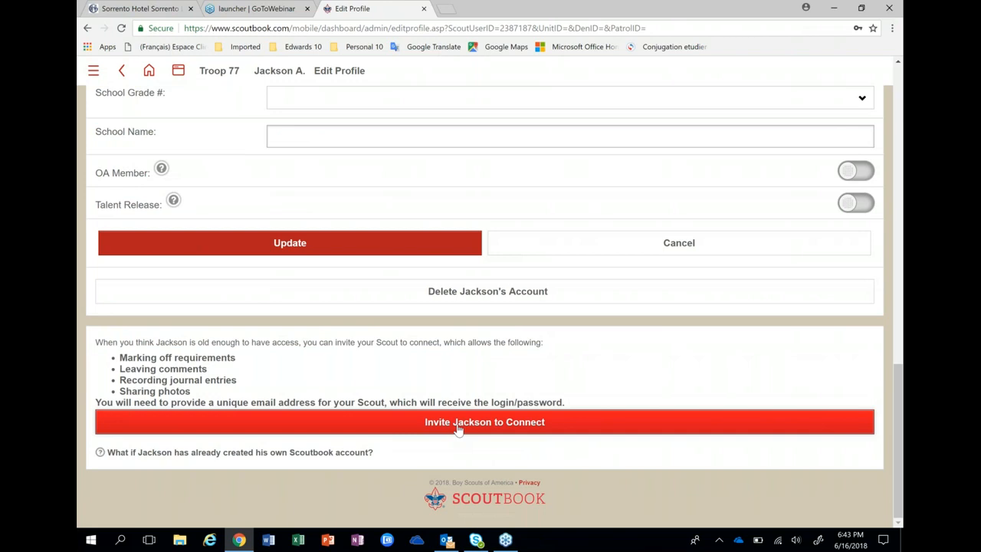
# Bring up the scout's Invite to Connect dialog and cancel it without entering an email.
pyautogui.click(457, 428)
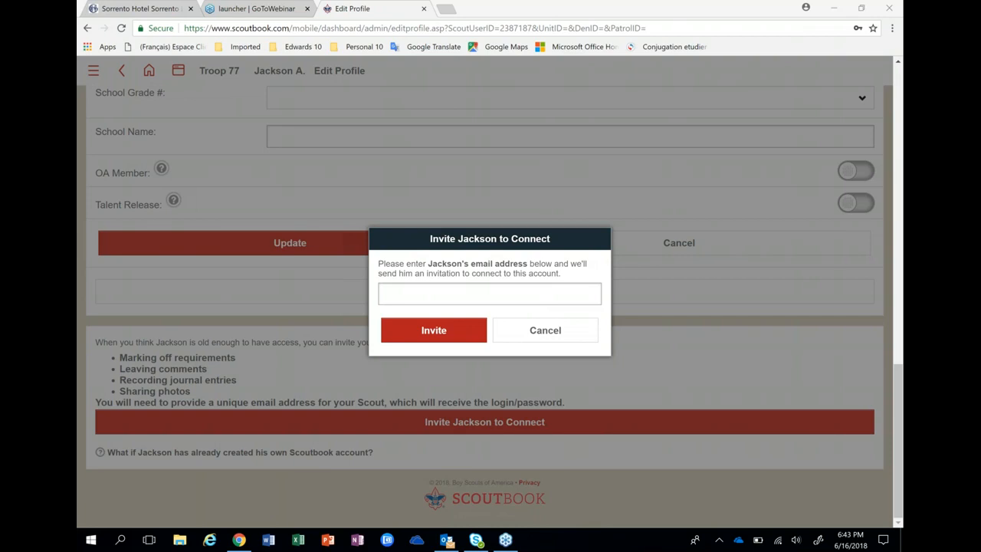
pyautogui.click(575, 338)
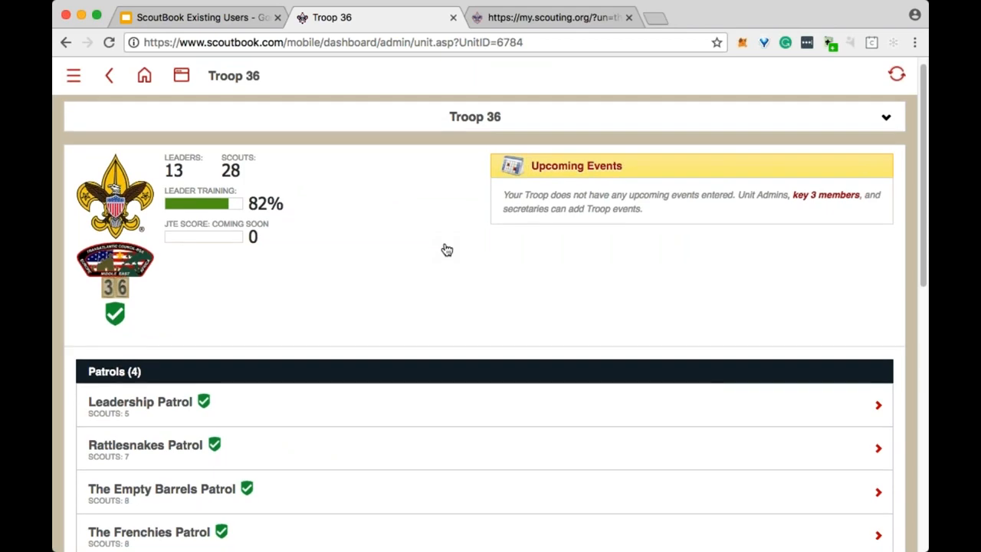
# Under Troop Reports, pick the Needs Approval Report listing Troop 36's 33 unapproved items.
pyautogui.scroll(-5, 444, 247)
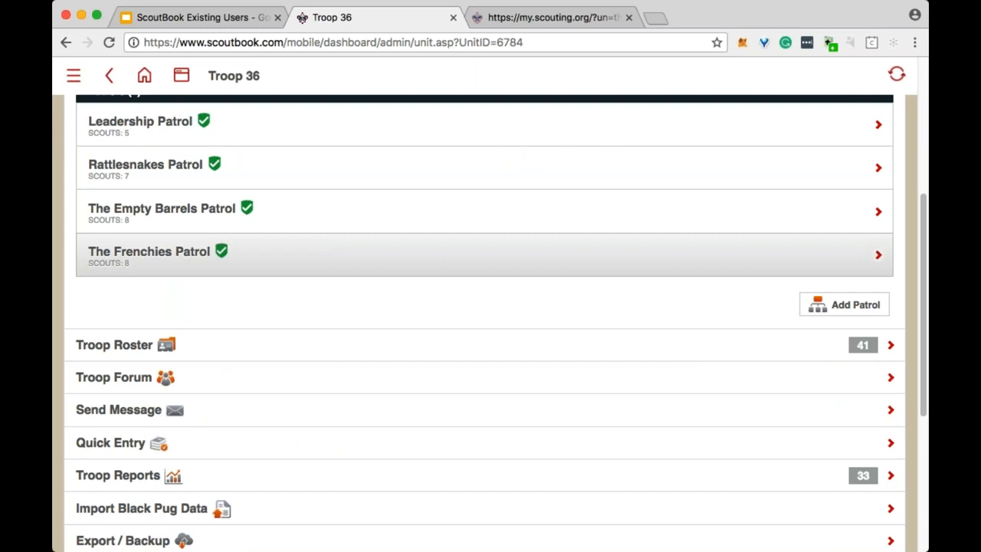
pyautogui.scroll(-2, 408, 279)
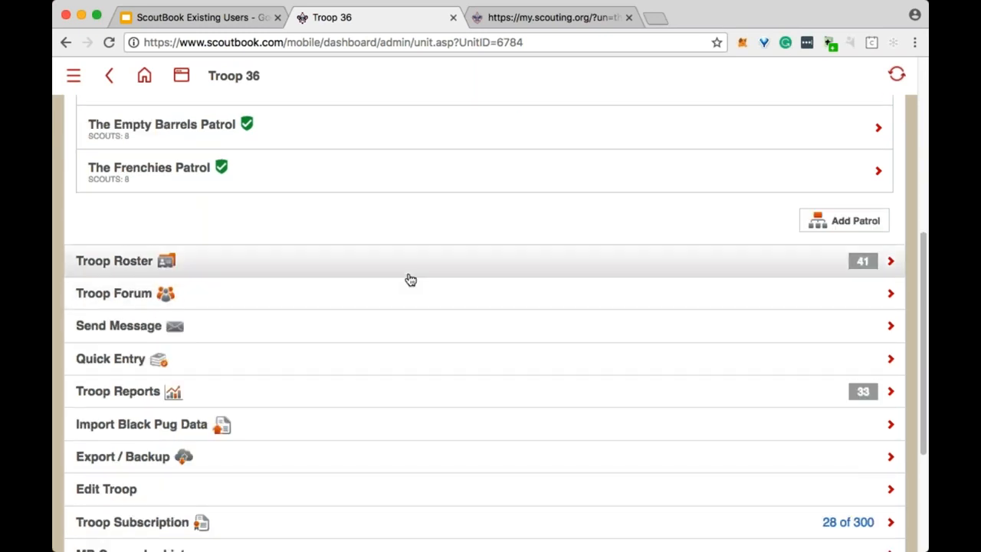
pyautogui.scroll(-1, 386, 330)
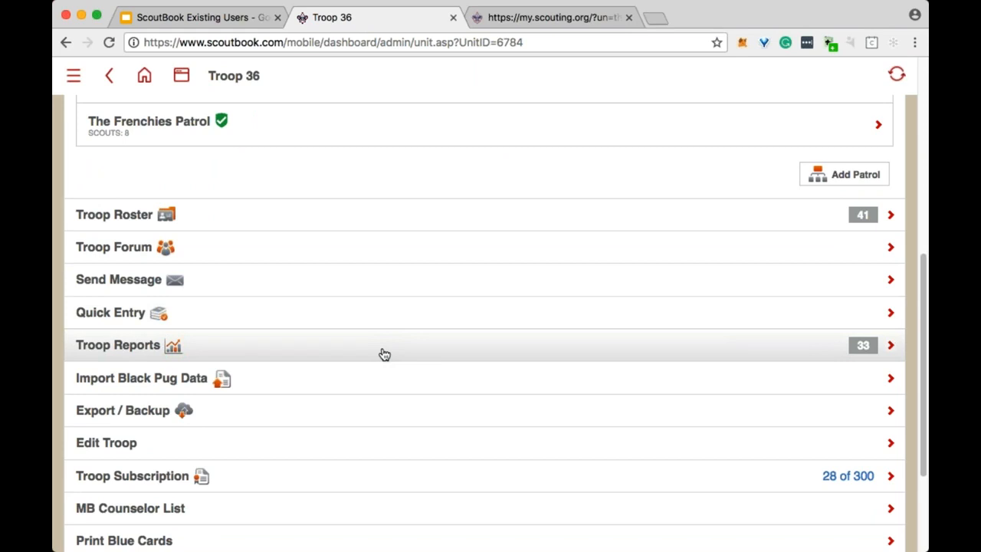
pyautogui.click(384, 352)
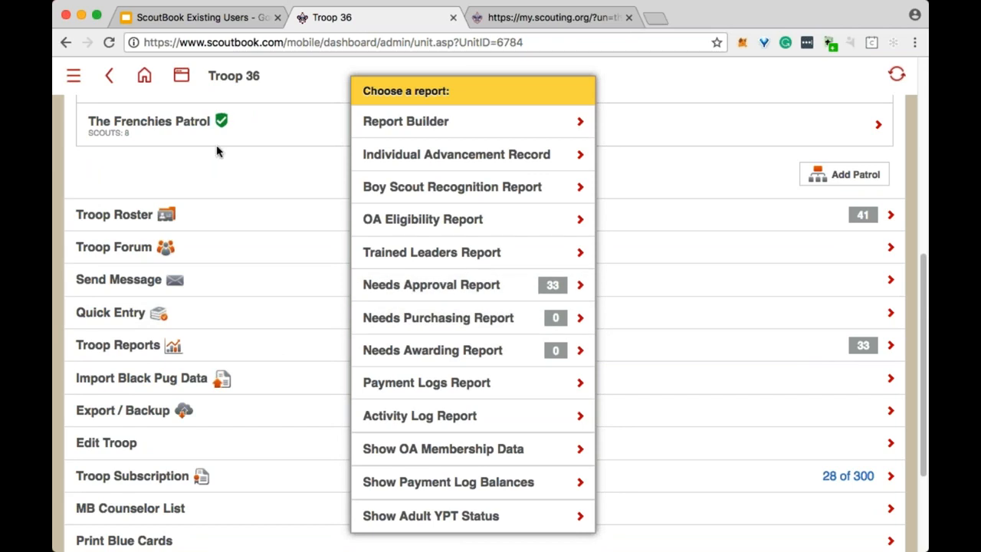
pyautogui.click(203, 168)
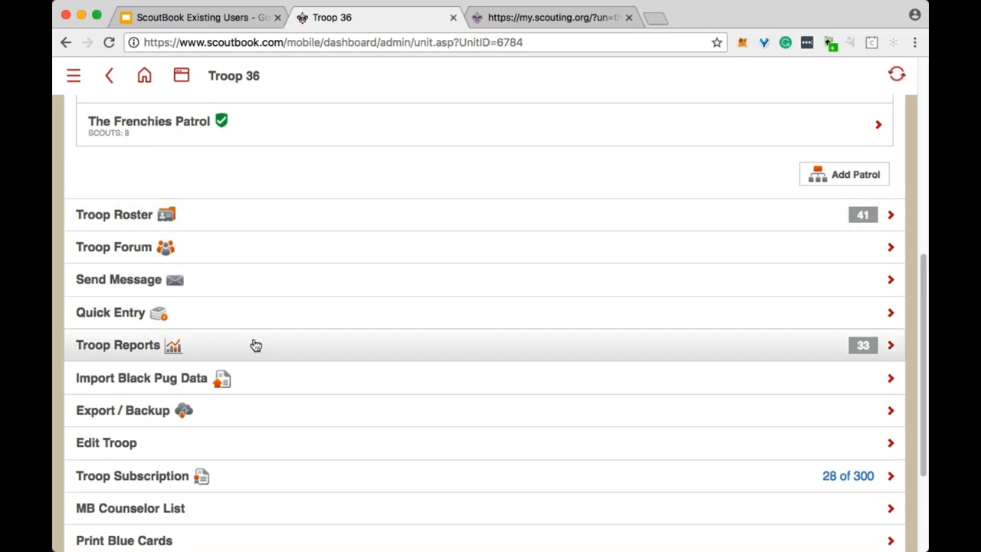
pyautogui.scroll(5, 362, 207)
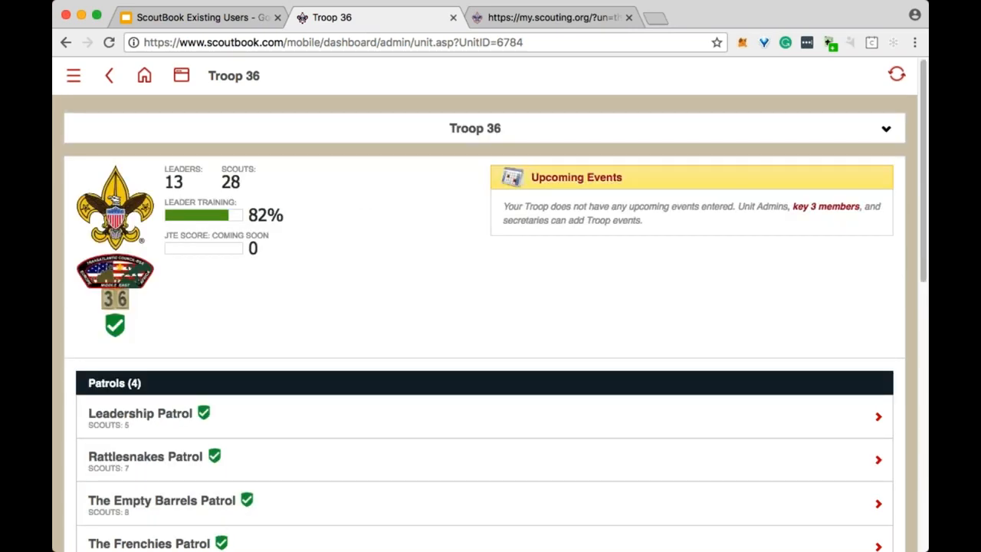
pyautogui.scroll(-5, 357, 271)
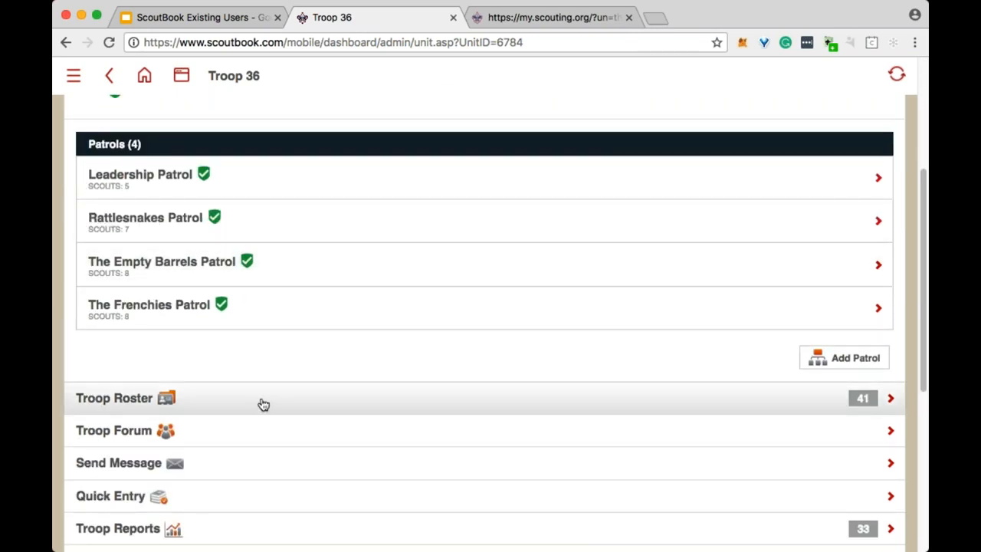
pyautogui.scroll(-2, 288, 391)
pyautogui.click(263, 444)
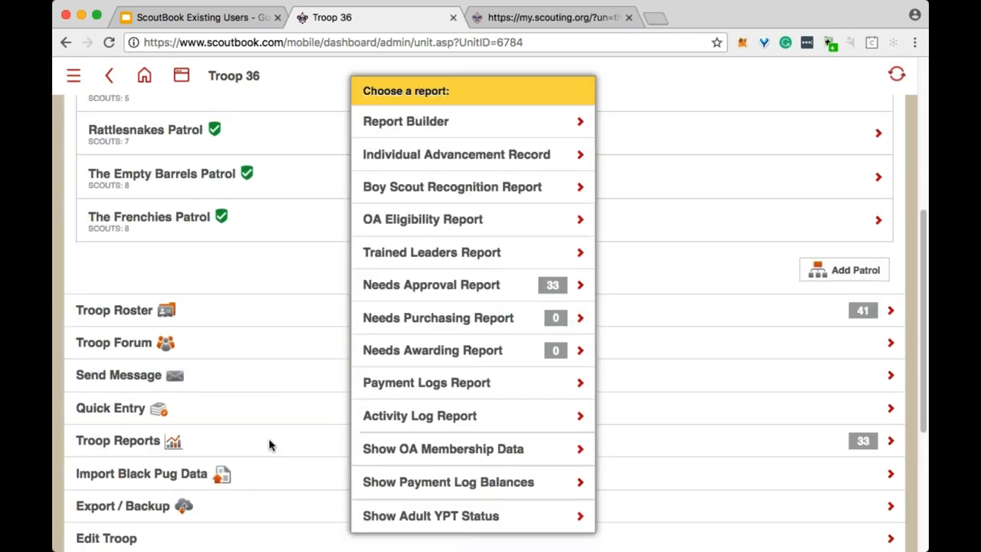
pyautogui.click(460, 286)
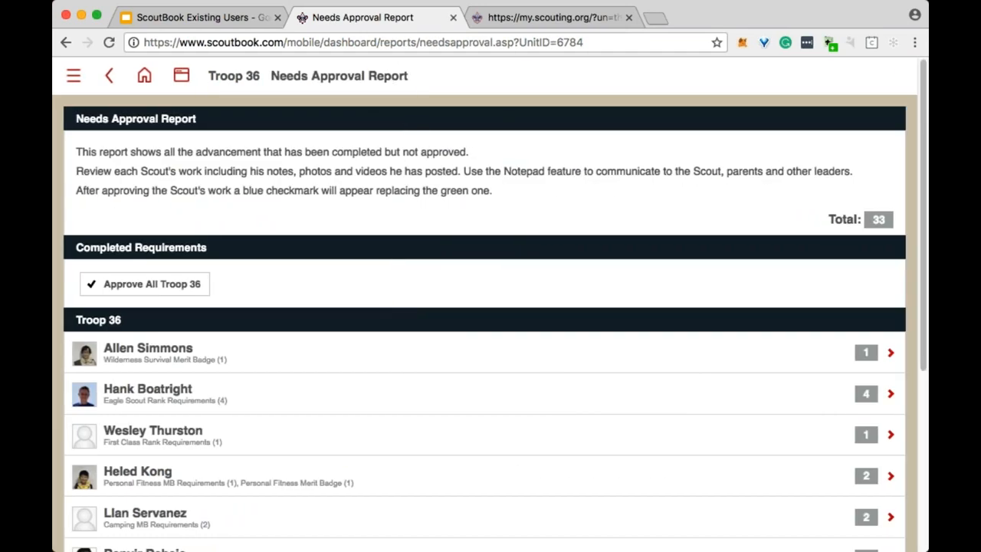
# Preview one scout's camping items awaiting approval, then return to the troop-wide report.
pyautogui.scroll(-2, 462, 282)
pyautogui.scroll(-1, 293, 398)
pyautogui.click(281, 416)
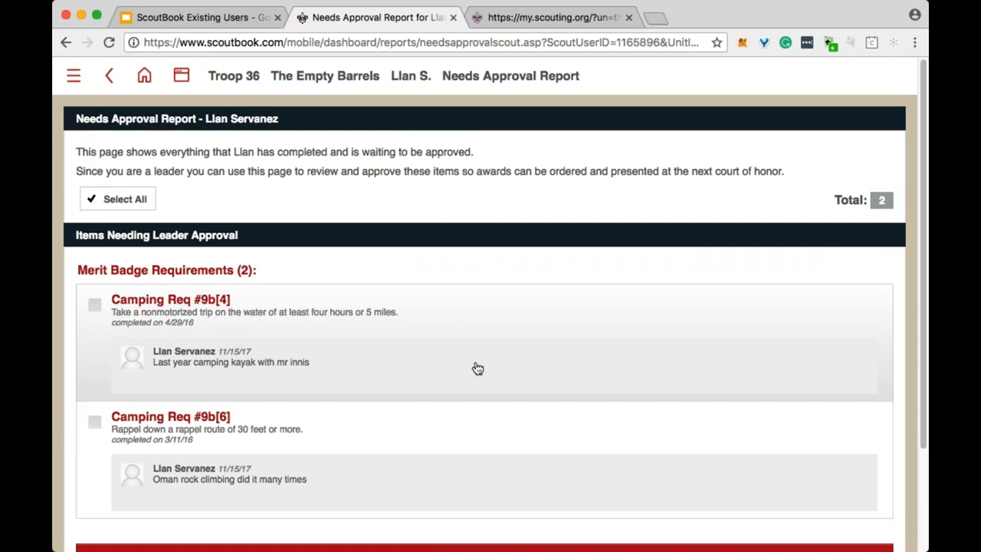
pyautogui.scroll(-2, 376, 365)
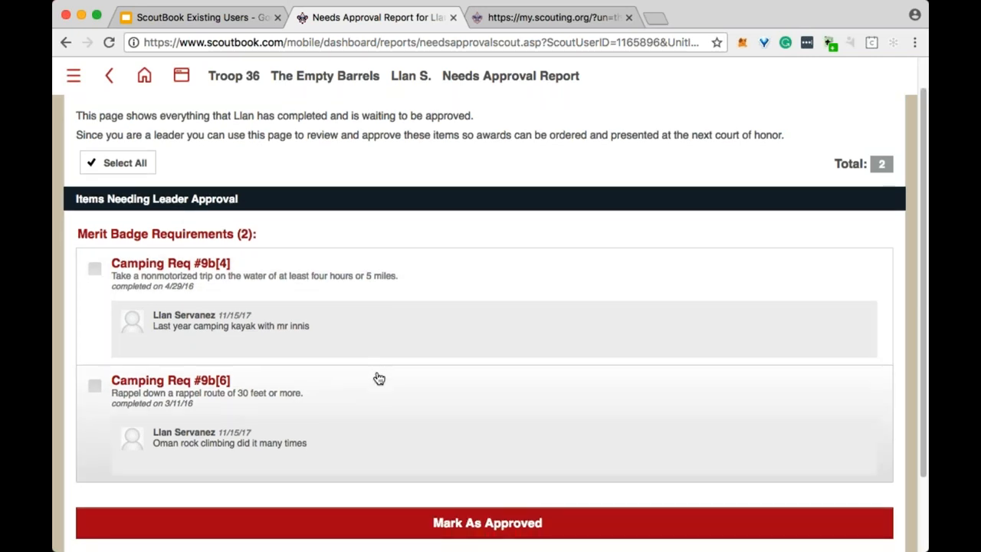
pyautogui.scroll(2, 379, 378)
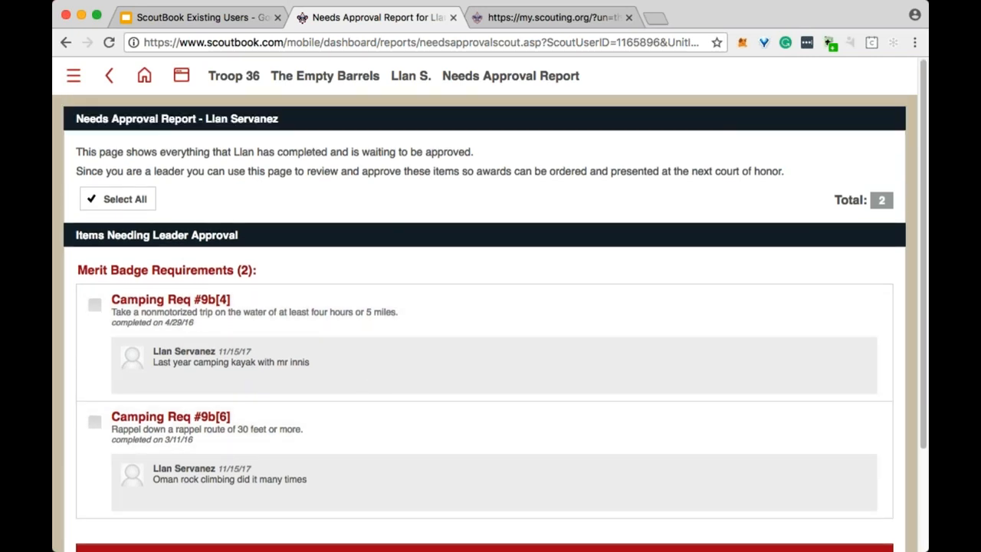
pyautogui.click(109, 75)
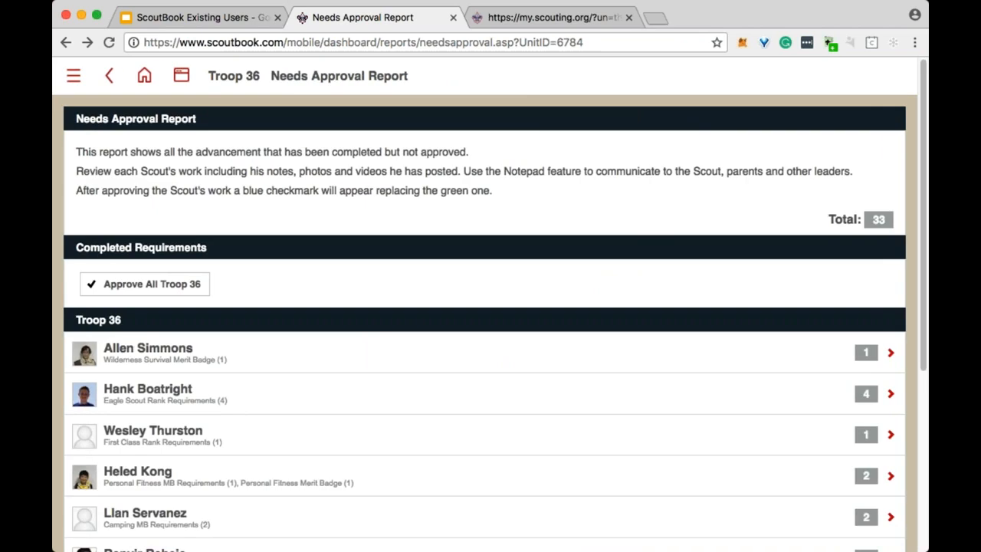
# Open the last scout's pending First Class items, leave Req #6b unapproved, and visit his account page.
pyautogui.scroll(-5, 339, 245)
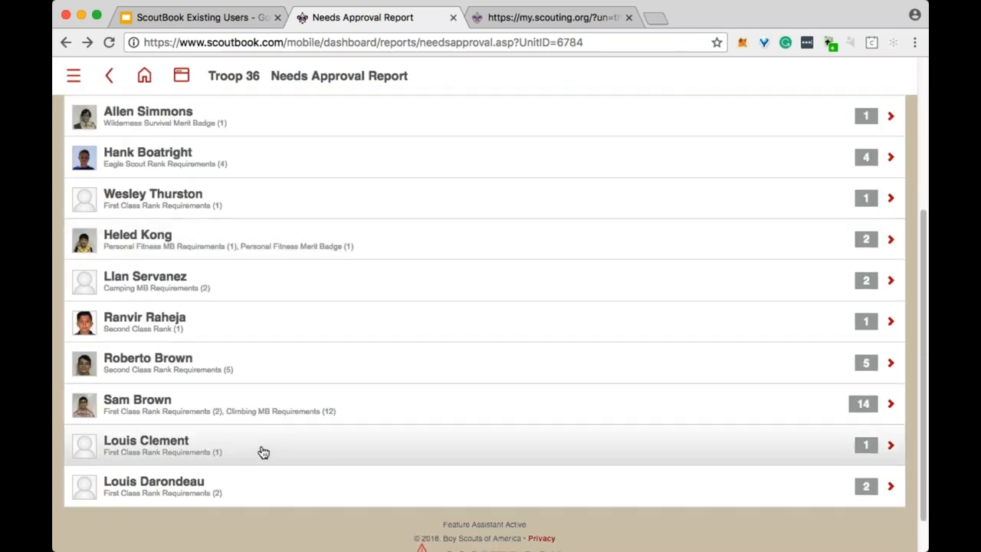
pyautogui.click(261, 483)
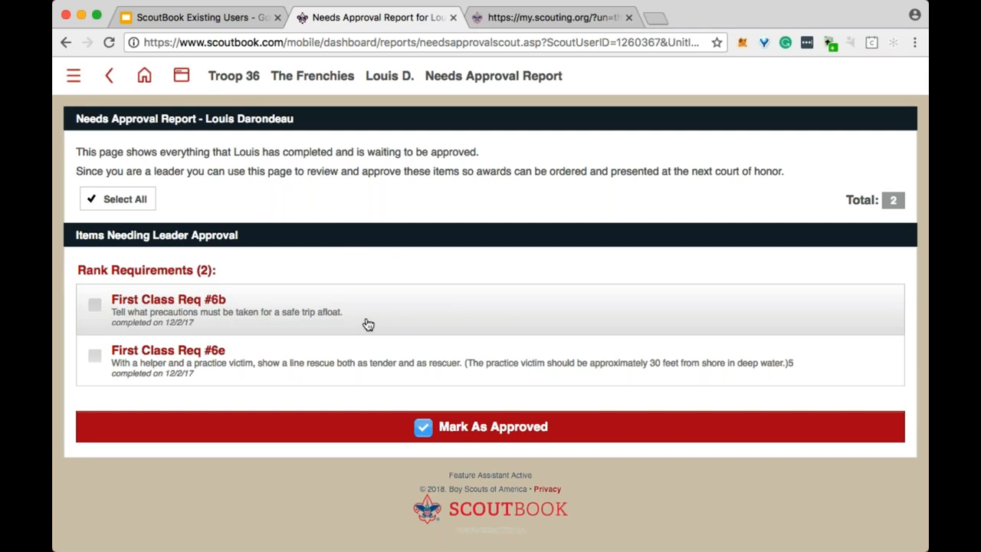
pyautogui.click(95, 305)
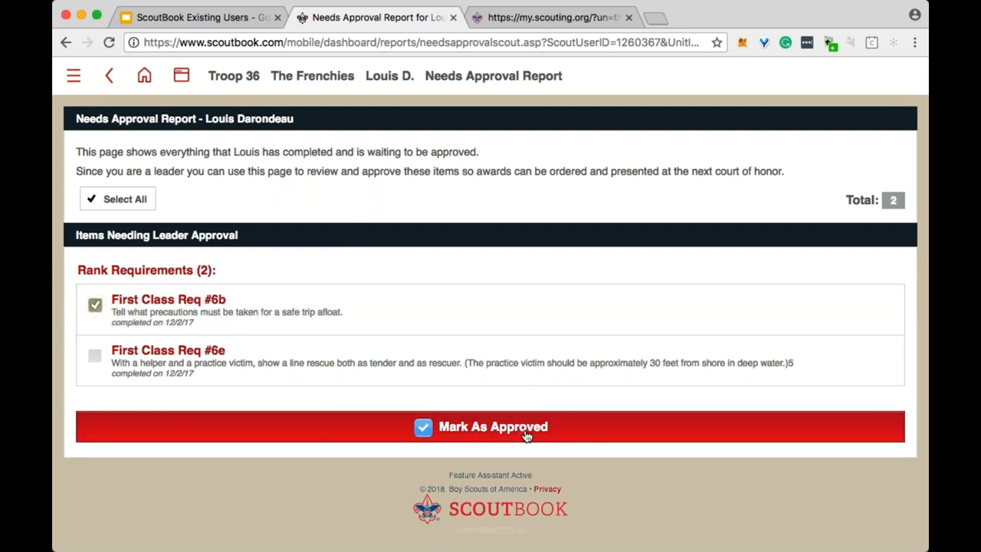
pyautogui.click(96, 306)
pyautogui.click(391, 79)
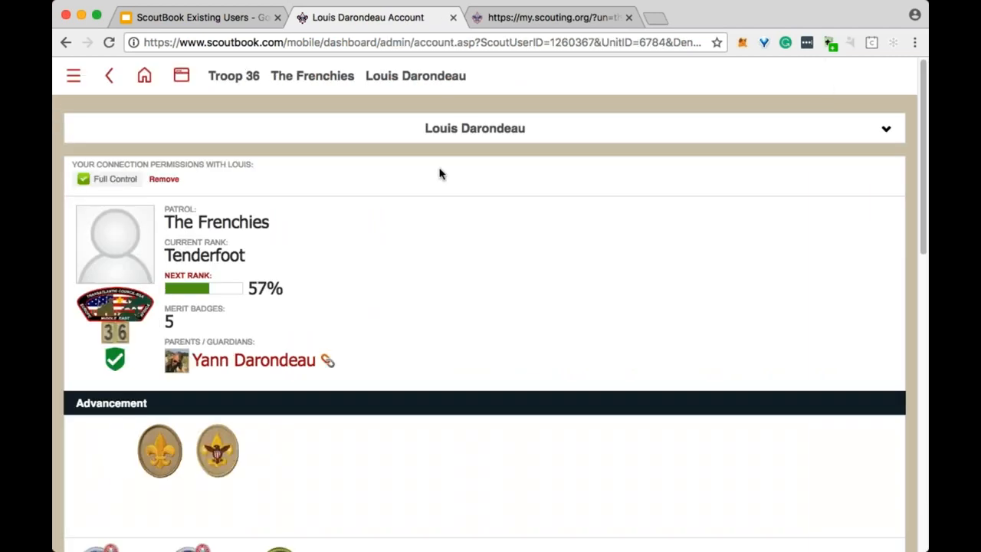
# From the scout's Advancement overview, open the First Class rank requirements.
pyautogui.scroll(-6, 355, 252)
pyautogui.scroll(-5, 354, 251)
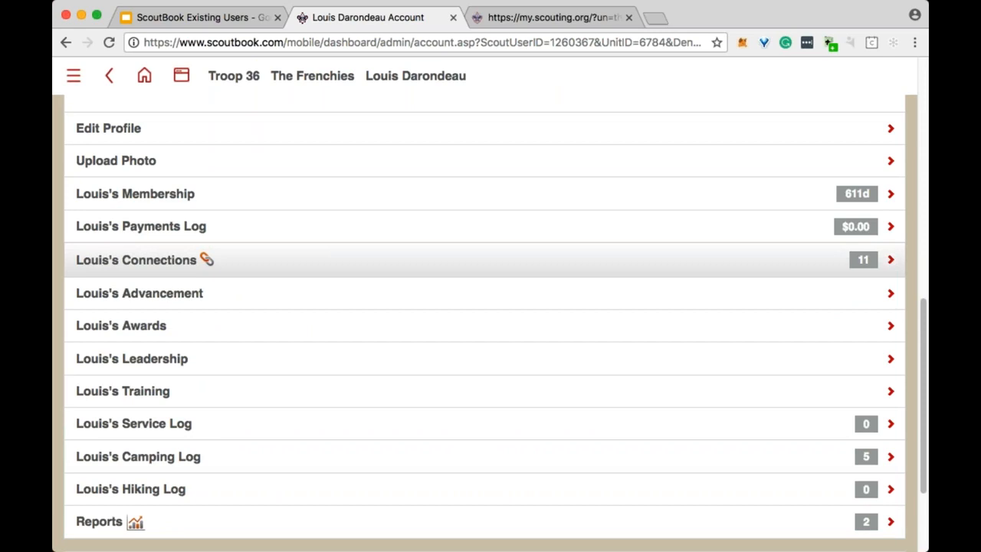
pyautogui.click(345, 201)
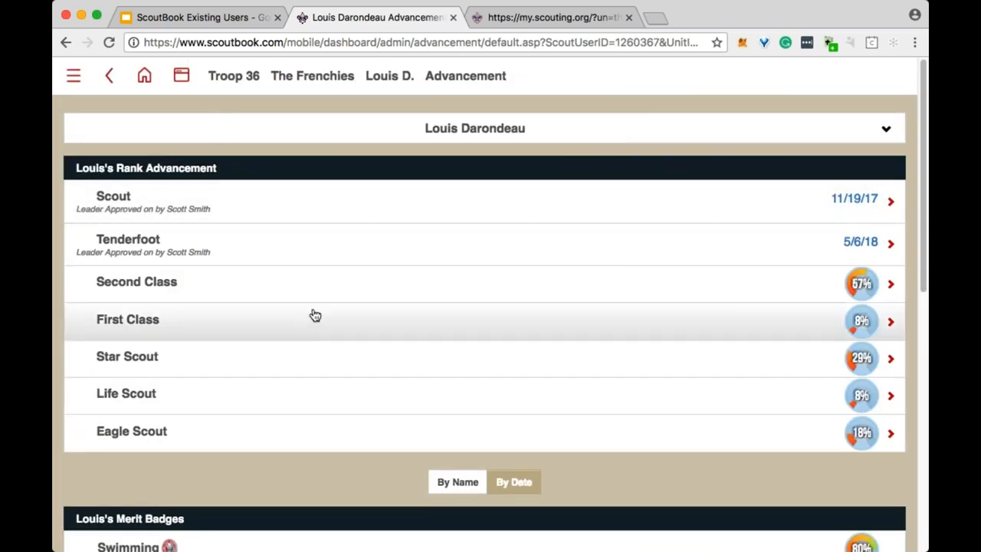
pyautogui.click(312, 325)
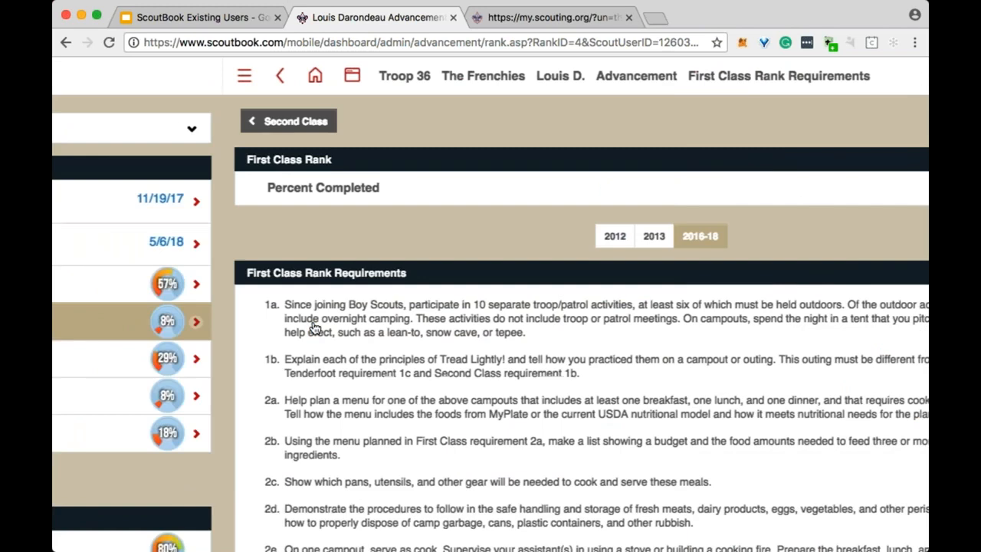
# Review the First Class checklist: 8% complete, with 6a, 6b and 6e done.
pyautogui.scroll(-5, 368, 340)
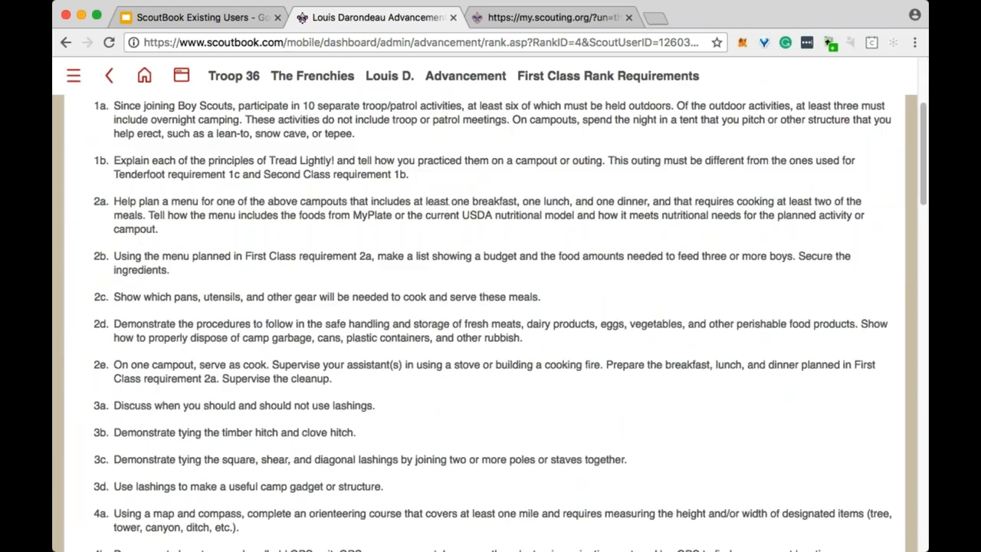
pyautogui.scroll(-9, 366, 340)
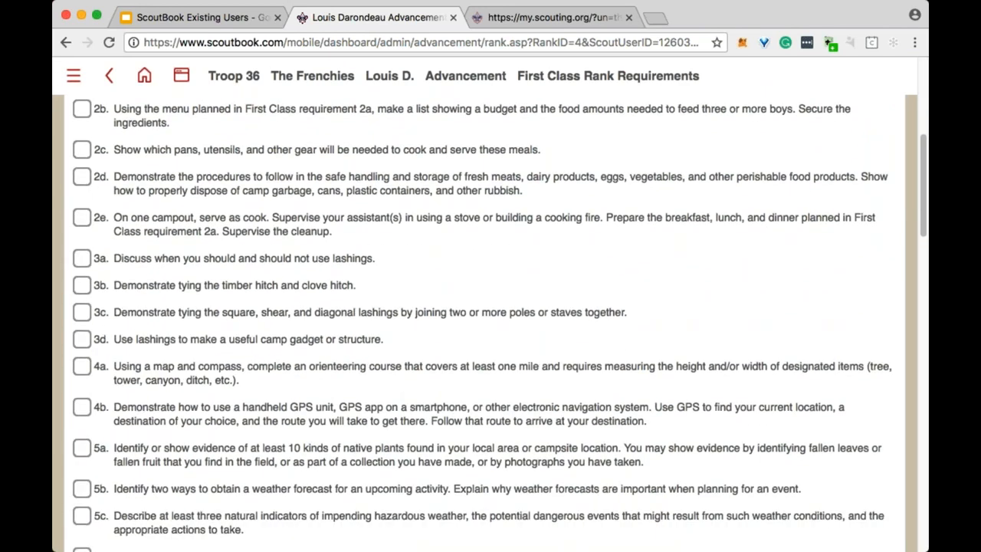
pyautogui.scroll(-1, 366, 340)
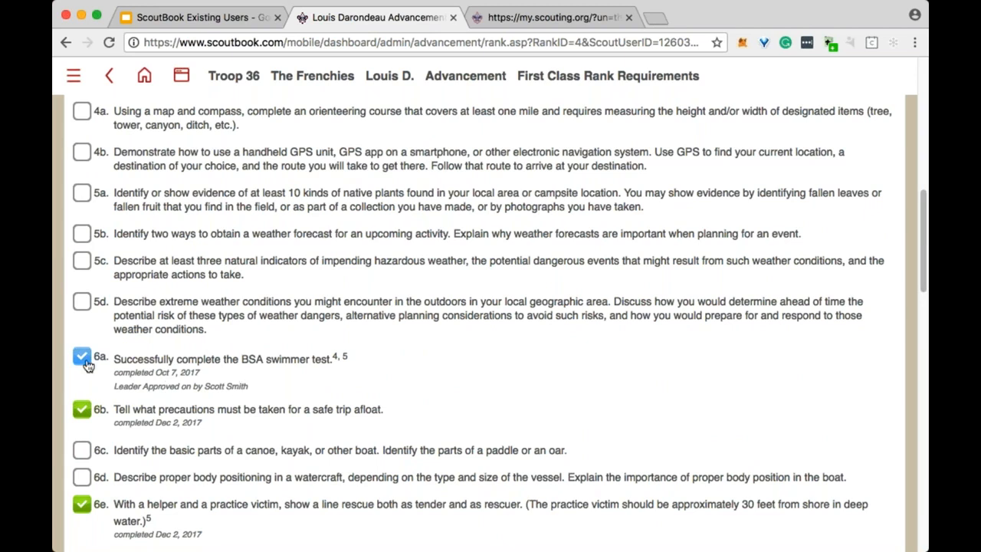
pyautogui.scroll(-3, 84, 418)
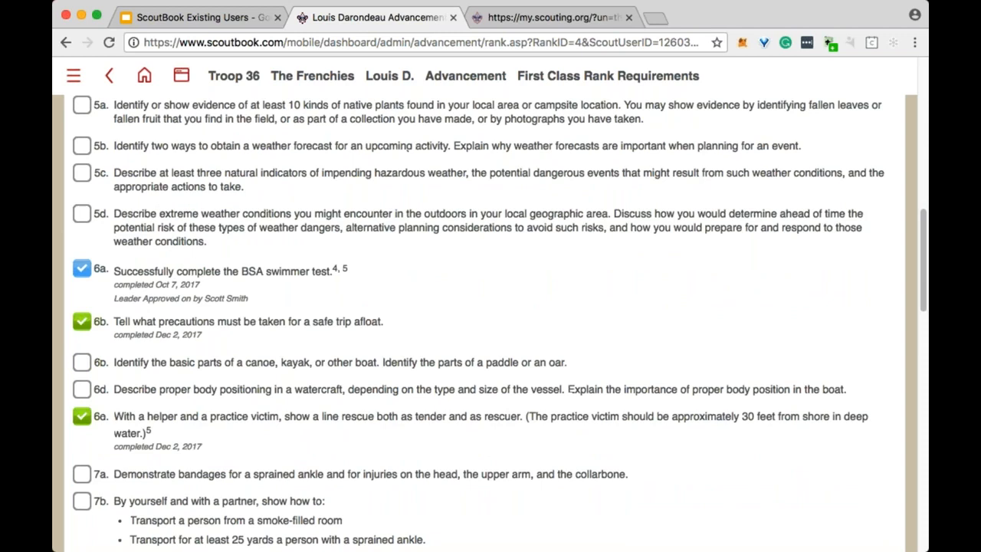
pyautogui.scroll(-2, 500, 323)
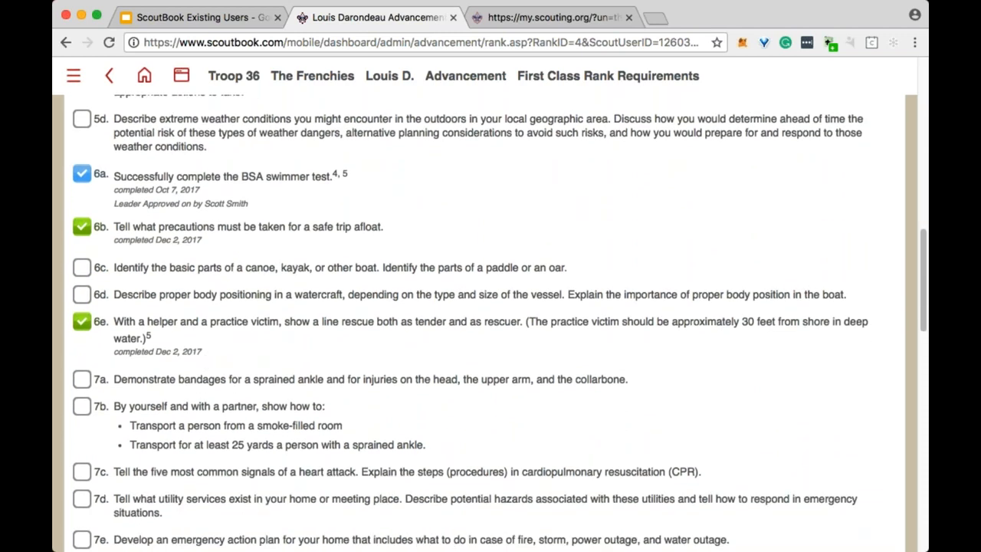
pyautogui.scroll(5, 490, 322)
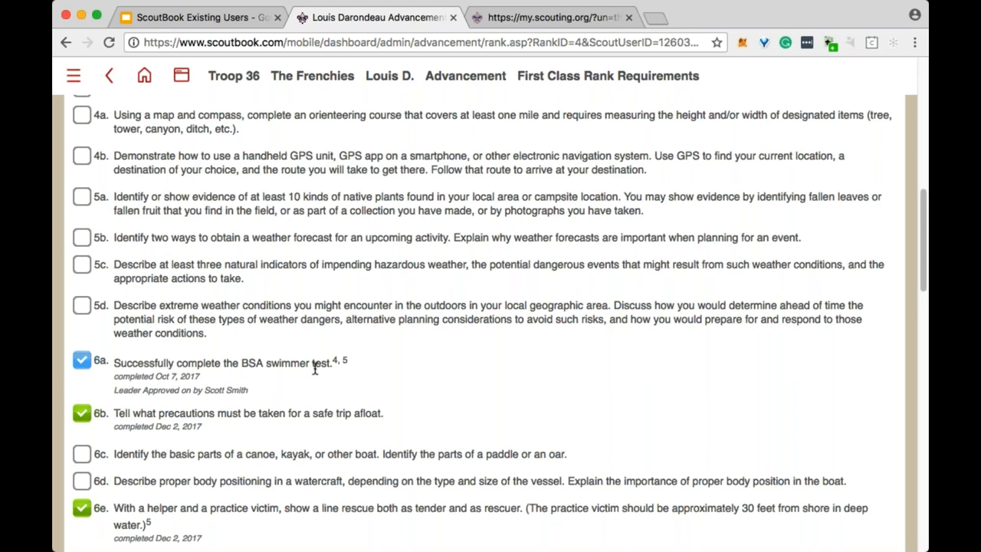
pyautogui.scroll(3, 314, 368)
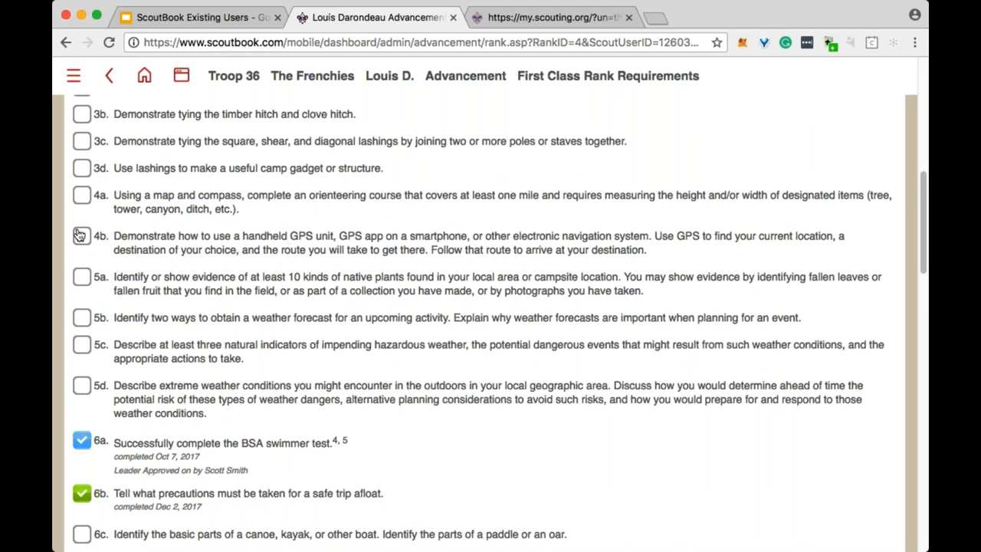
pyautogui.scroll(-3, 80, 235)
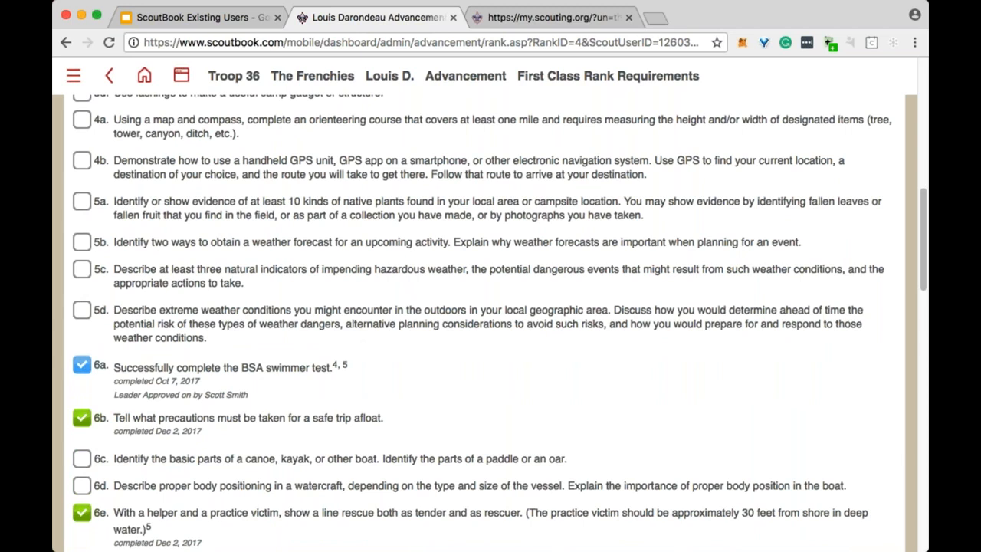
pyautogui.scroll(-2, 500, 322)
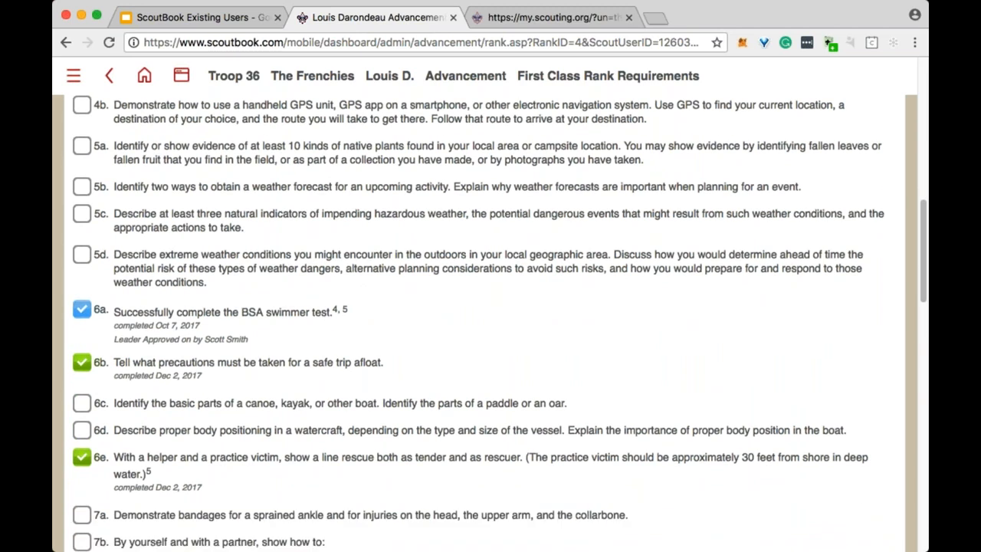
pyautogui.scroll(-5, 500, 322)
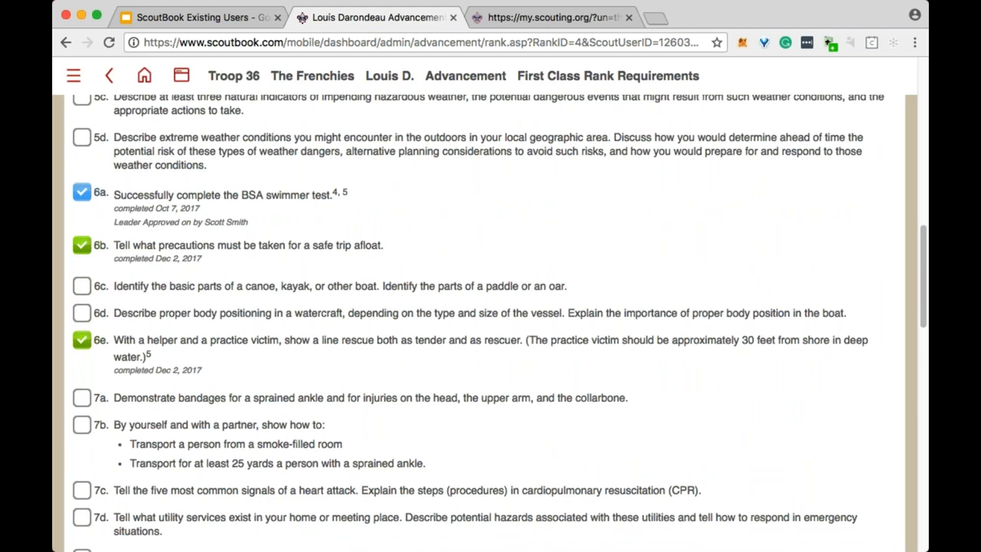
pyautogui.scroll(-9, 560, 389)
pyautogui.scroll(20, 560, 389)
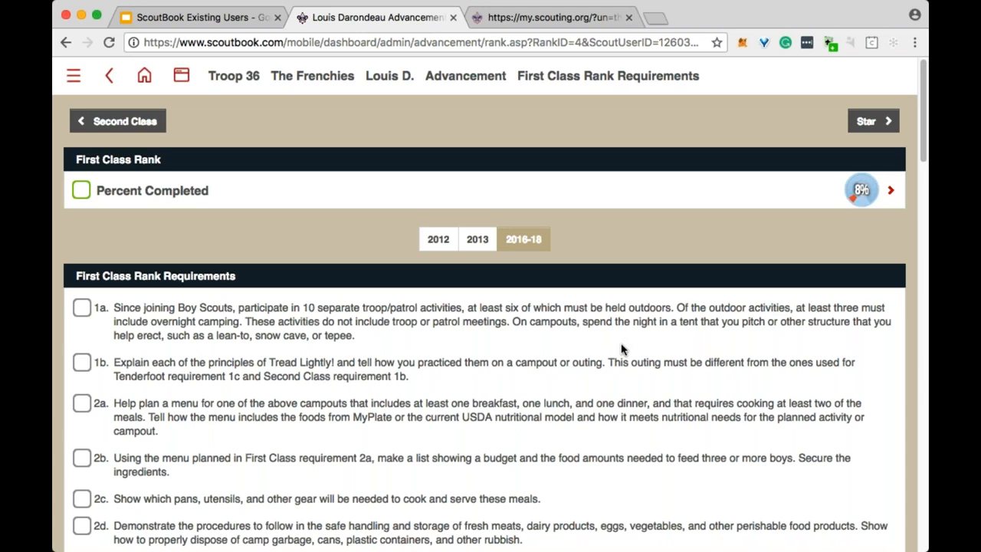
# Open First Class requirement #1a's detail page from the rank requirements list at 8% complete.
pyautogui.scroll(-1, 187, 345)
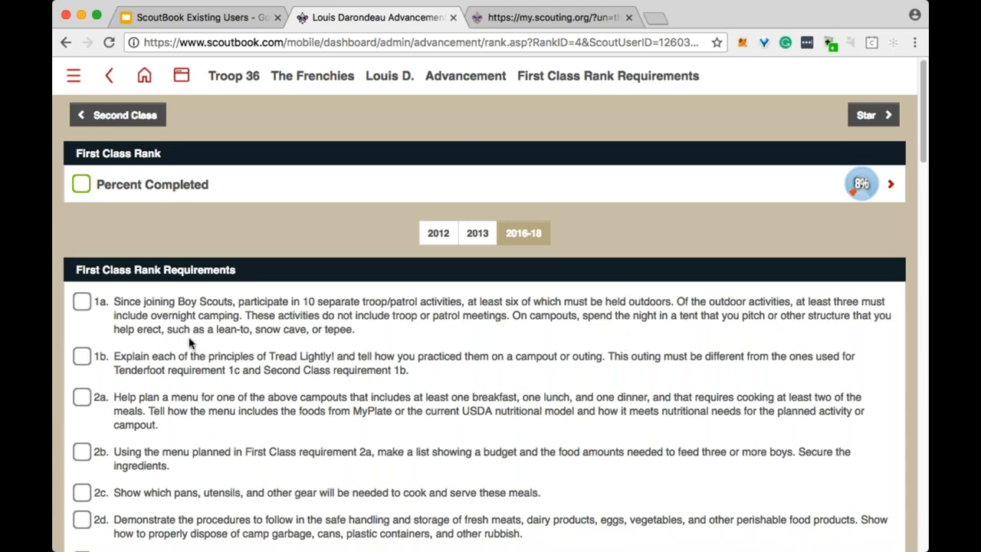
pyautogui.click(81, 303)
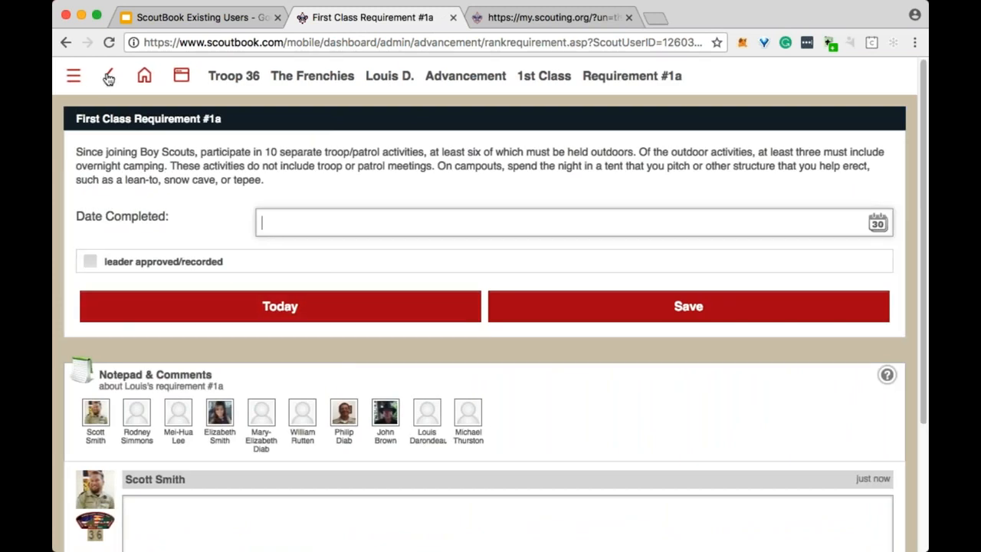
pyautogui.click(108, 75)
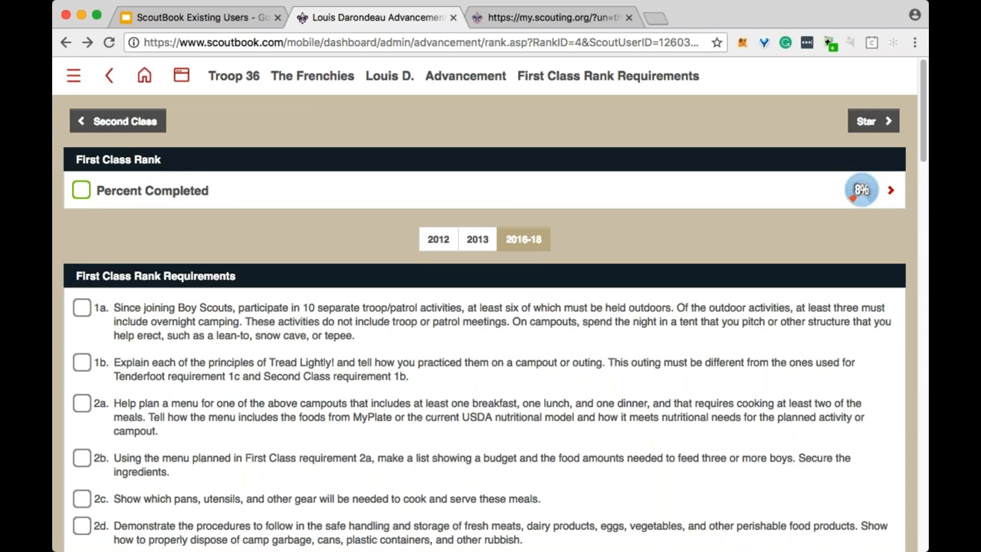
pyautogui.click(81, 311)
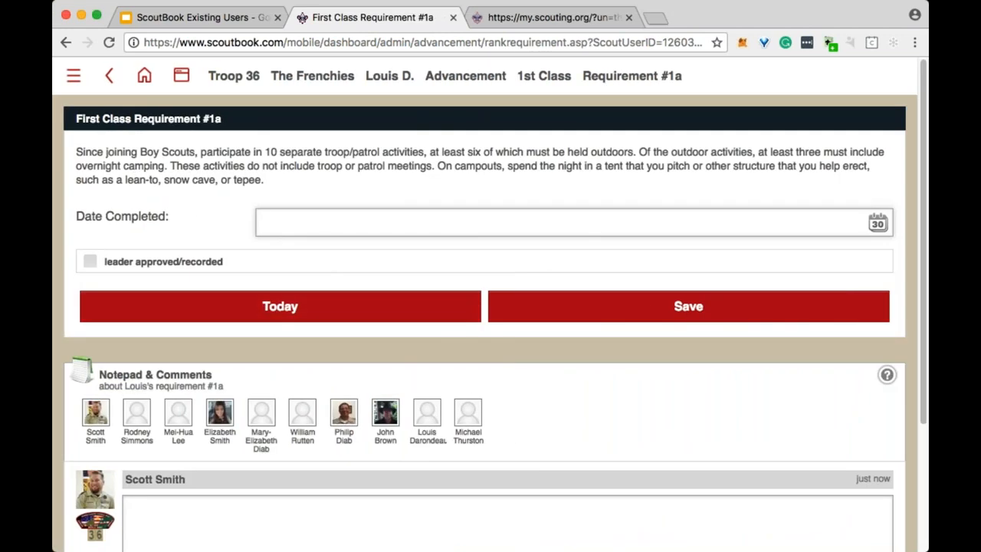
# Record June 16, 2018 as requirement 1a's completion date and save it.
pyautogui.click(874, 223)
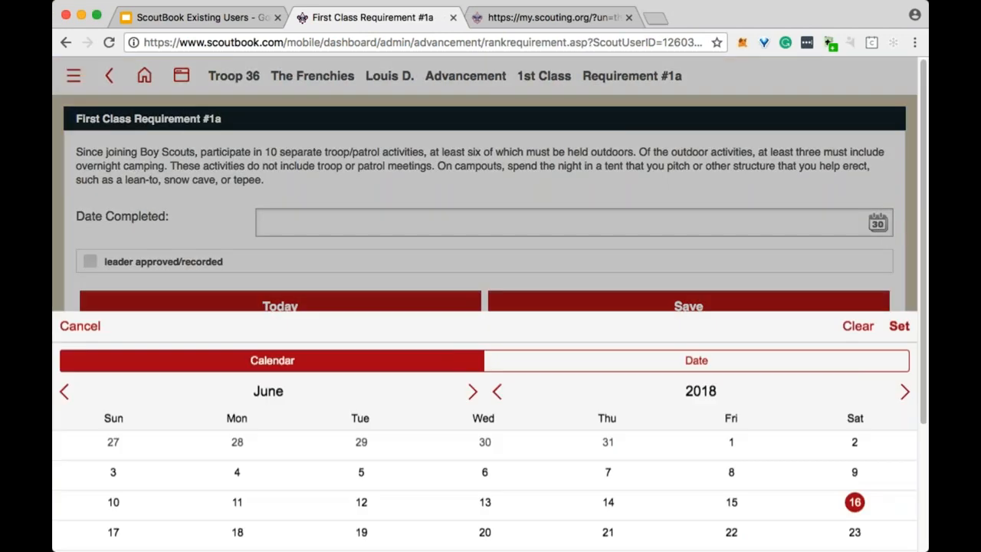
pyautogui.click(898, 270)
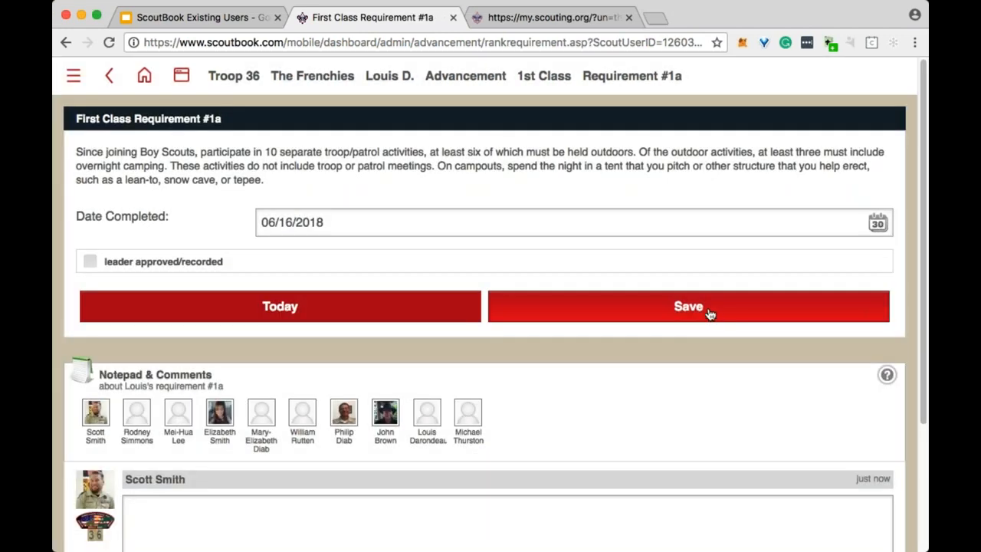
pyautogui.click(710, 313)
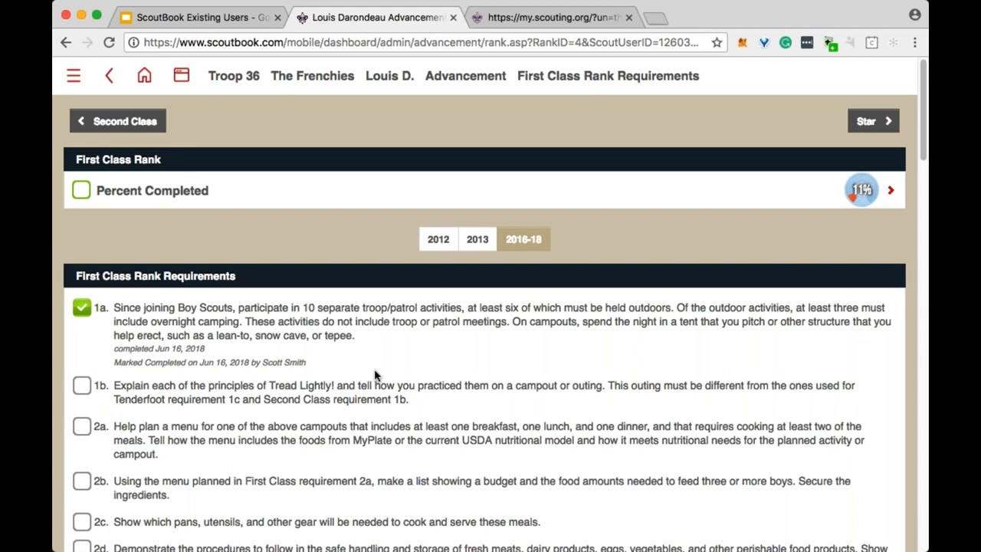
# Reopen requirement 1a, toggle leader approval on and back off, save again, and return to the dashboard.
pyautogui.click(82, 307)
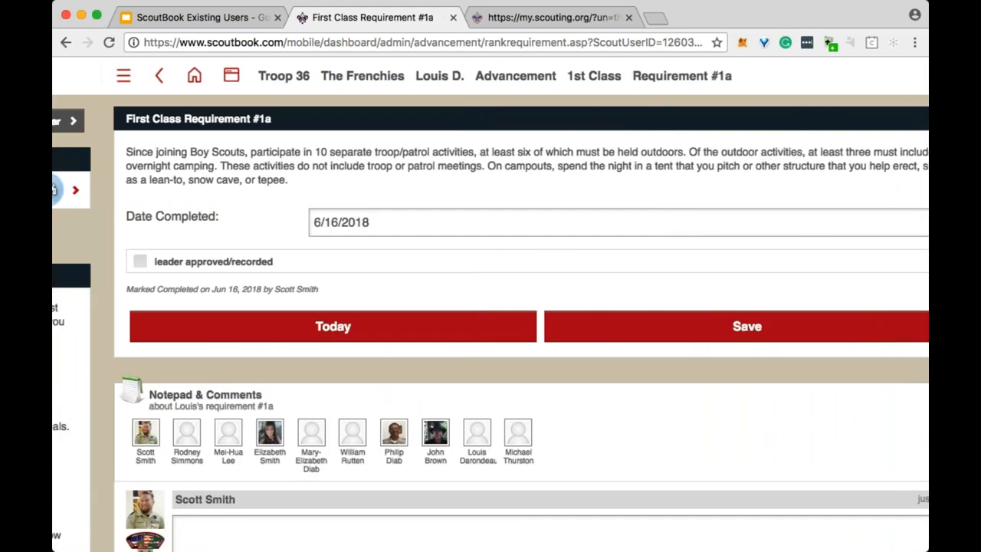
pyautogui.click(191, 265)
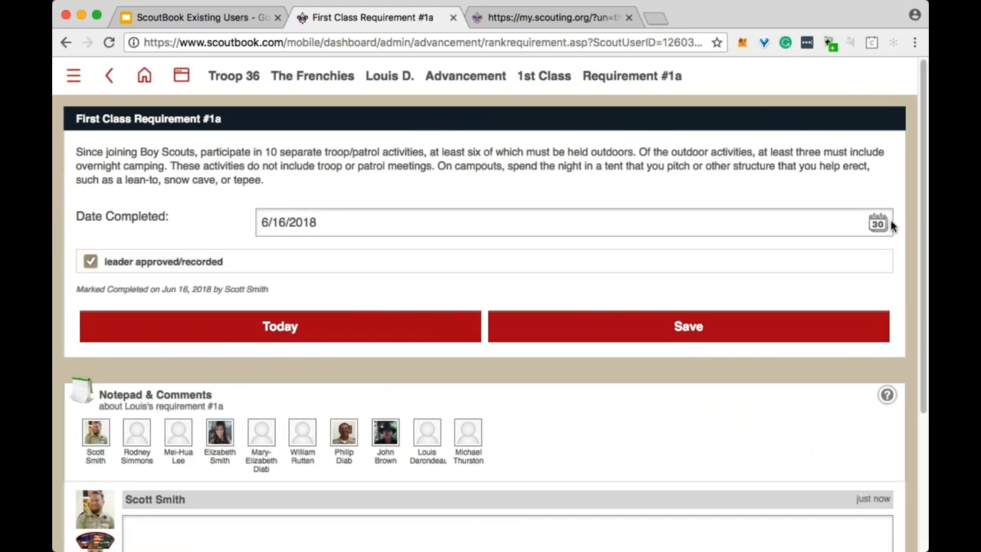
pyautogui.click(223, 265)
pyautogui.click(864, 228)
pyautogui.click(861, 270)
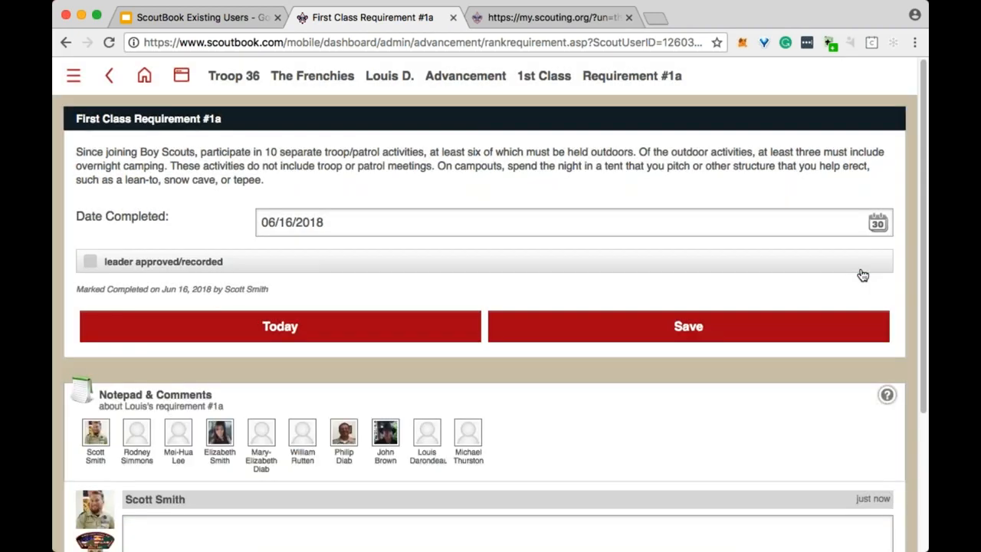
pyautogui.click(567, 330)
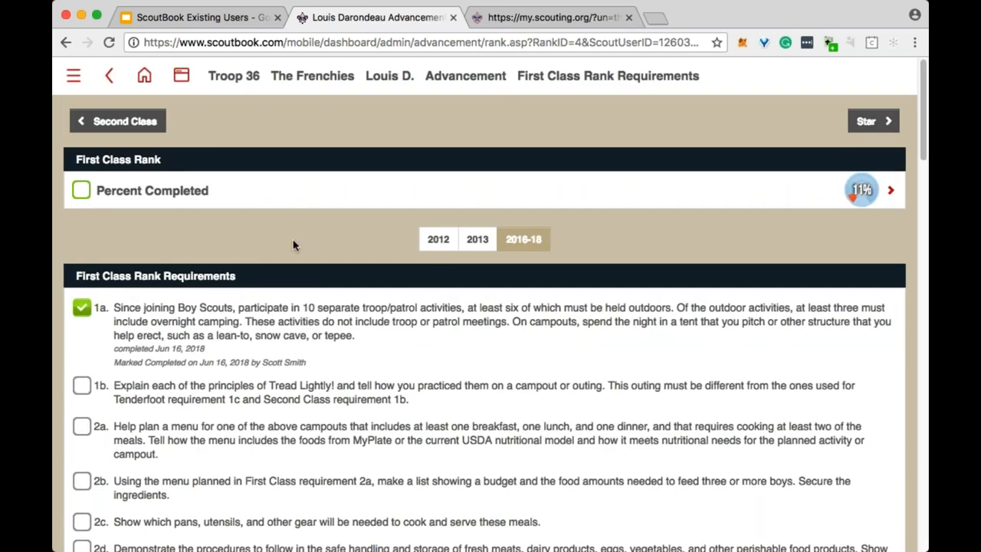
pyautogui.click(236, 76)
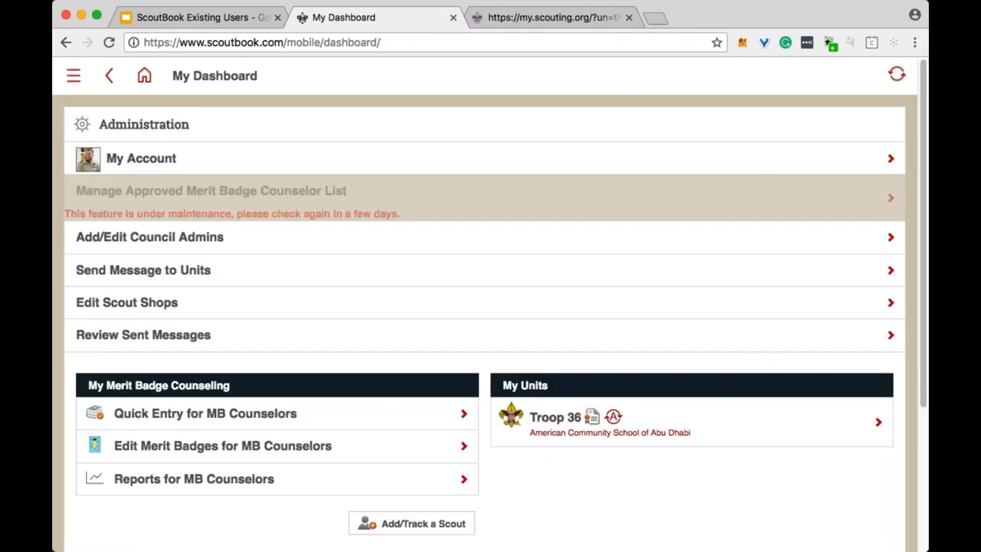
# Expand Reports on My Dashboard and open the Needs Purchasing report.
pyautogui.scroll(-3, 322, 230)
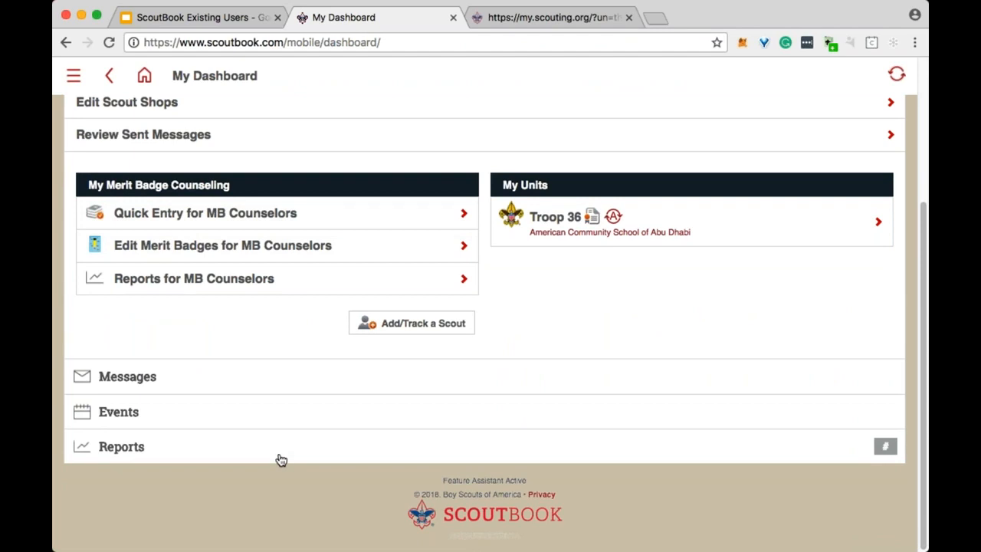
pyautogui.click(279, 457)
pyautogui.scroll(1, 425, 388)
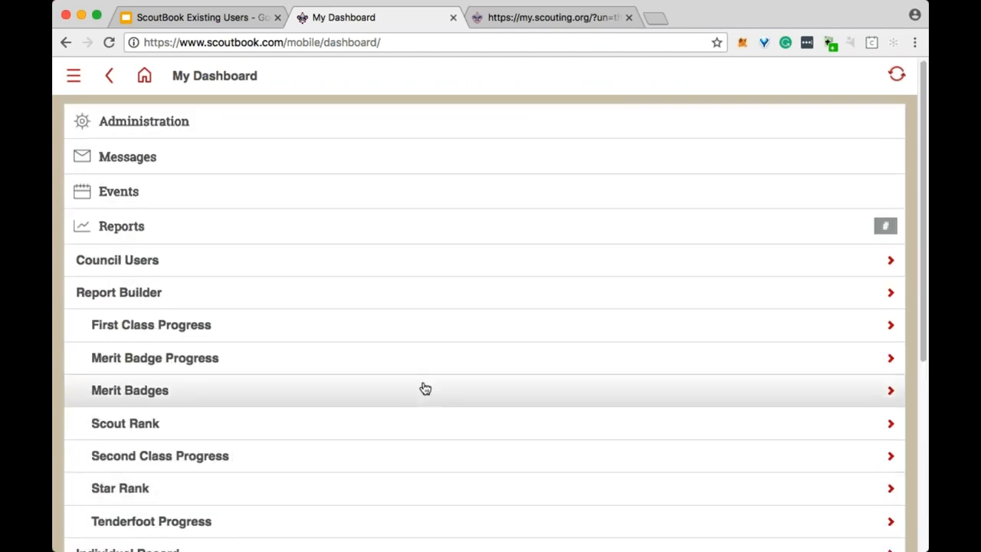
pyautogui.scroll(-2, 425, 389)
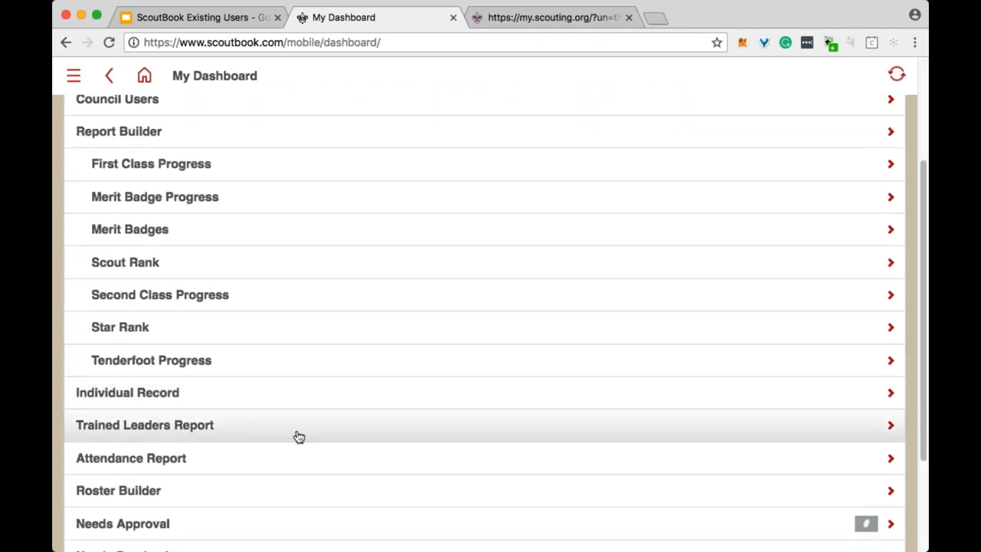
pyautogui.scroll(-1, 347, 392)
pyautogui.scroll(2, 348, 392)
pyautogui.scroll(-4, 347, 392)
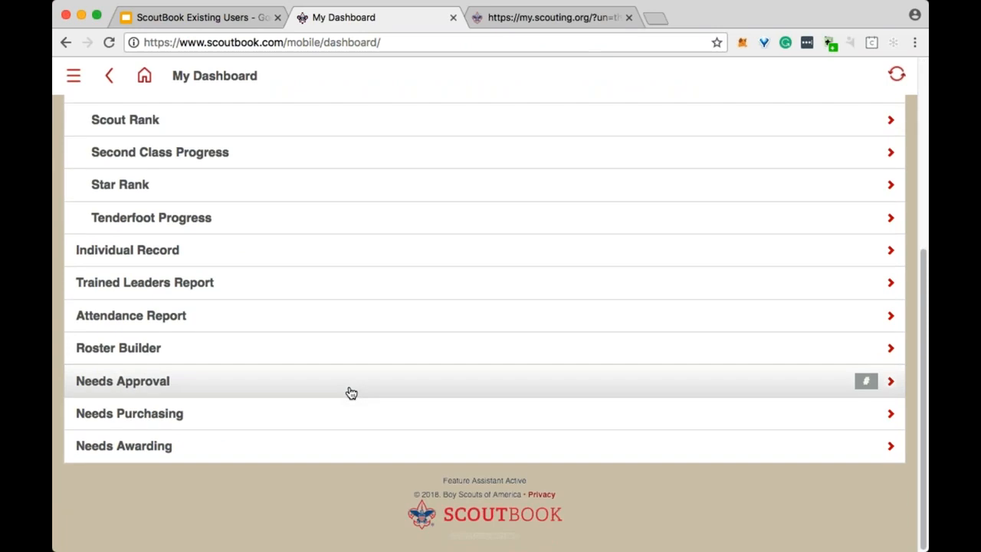
pyautogui.click(336, 427)
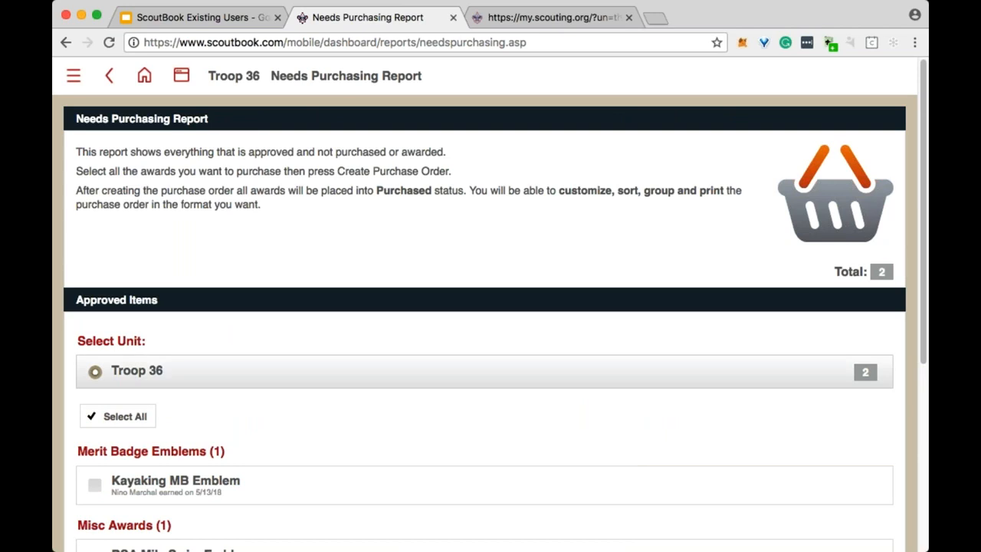
# Expand the closed purchase orders list and open closed PO #130514.
pyautogui.scroll(-5, 490, 322)
pyautogui.click(357, 469)
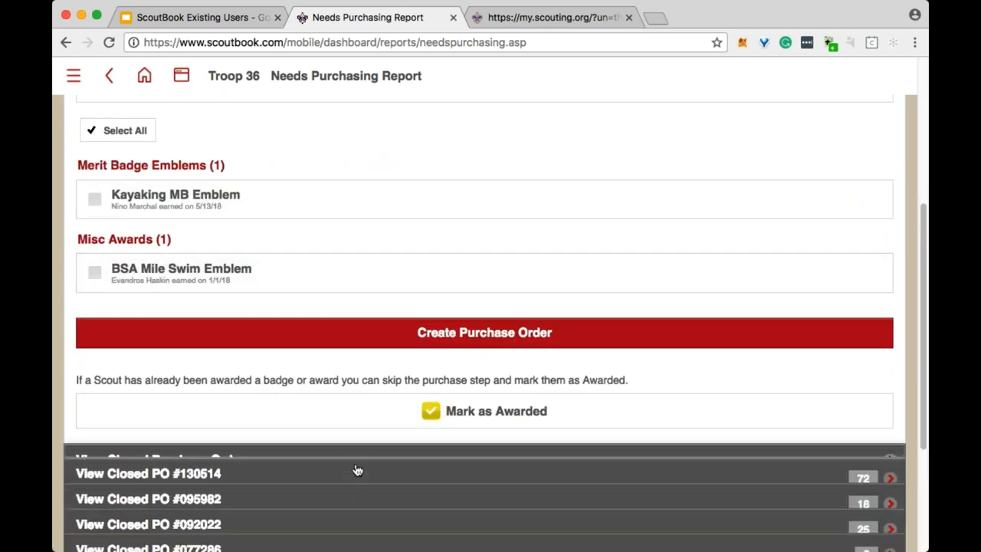
pyautogui.scroll(-1, 329, 175)
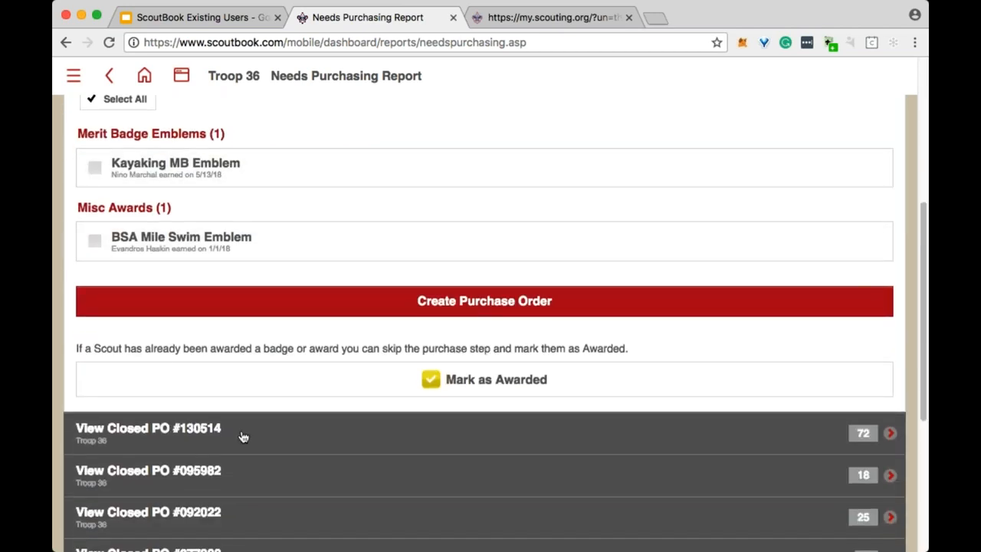
pyautogui.click(243, 437)
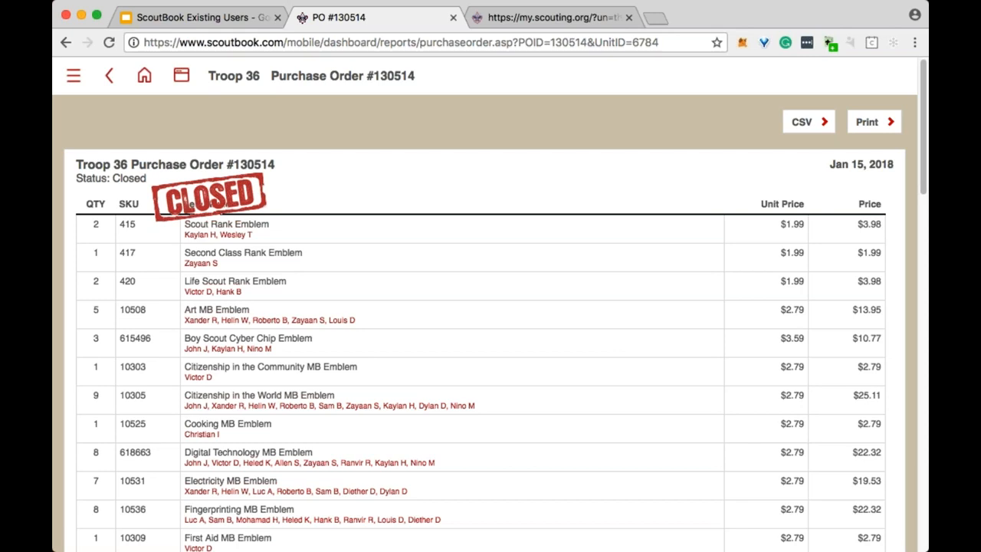
# Scroll through PO #130514's 72 items and its $199.28 sub-total.
pyautogui.scroll(-4, 498, 233)
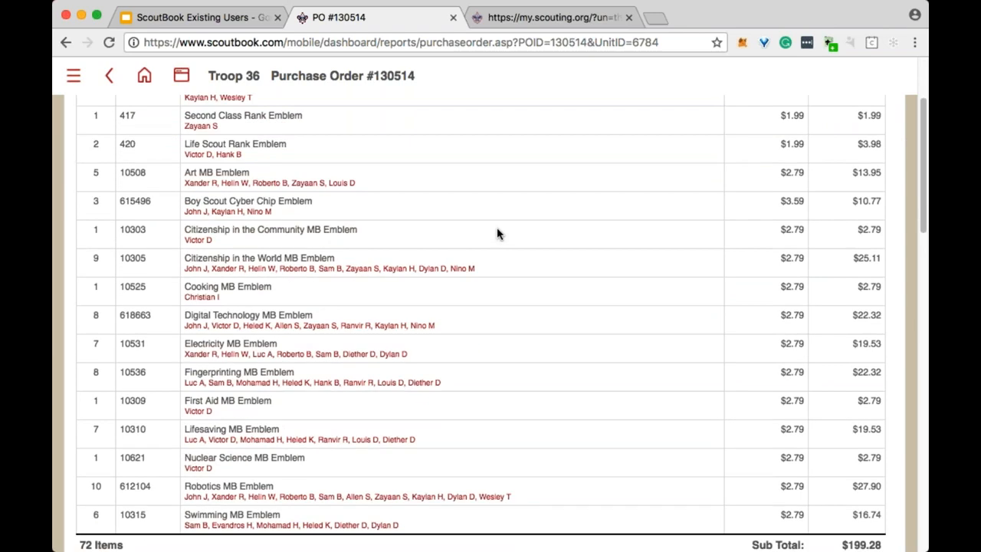
pyautogui.scroll(-1, 497, 233)
pyautogui.scroll(-2, 496, 233)
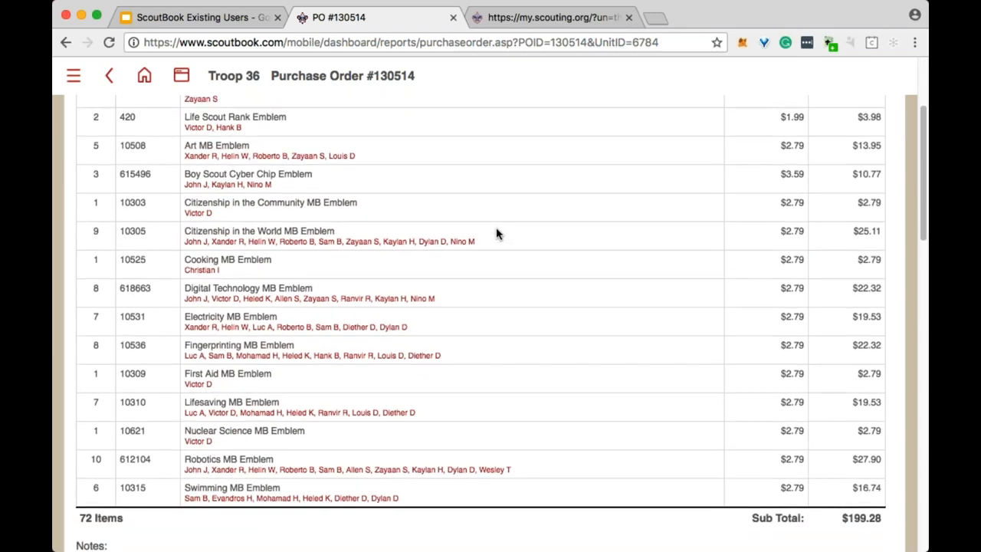
pyautogui.scroll(2, 678, 281)
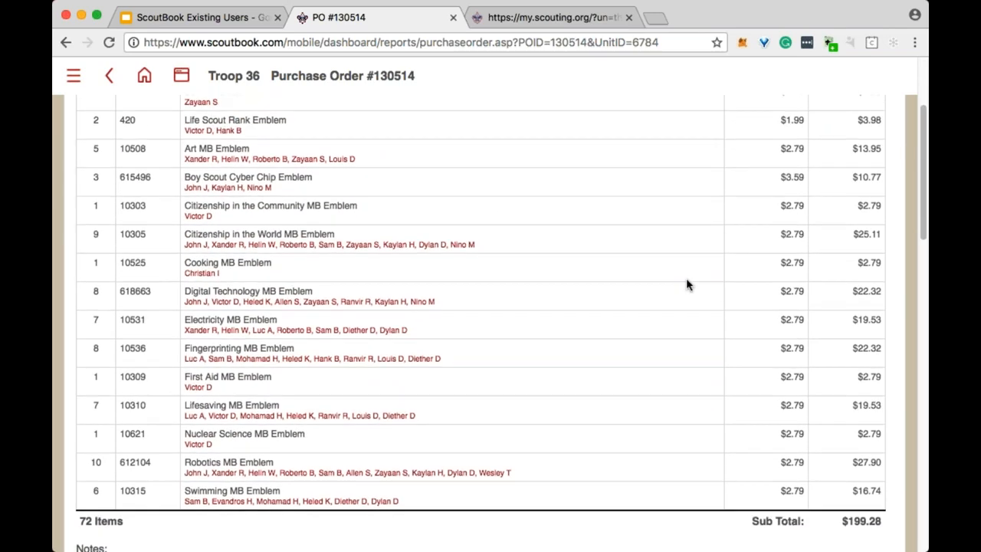
pyautogui.scroll(5, 689, 276)
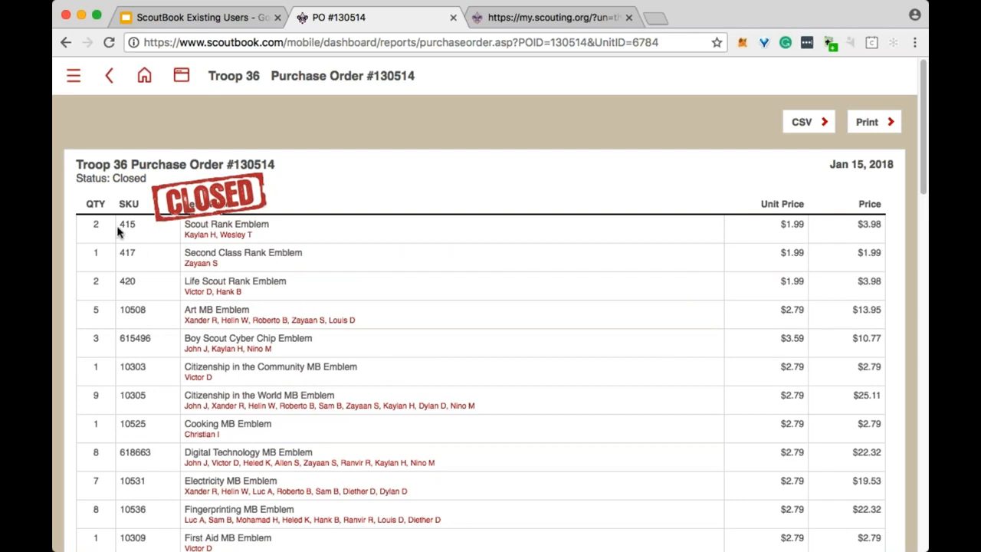
pyautogui.scroll(-4, 193, 354)
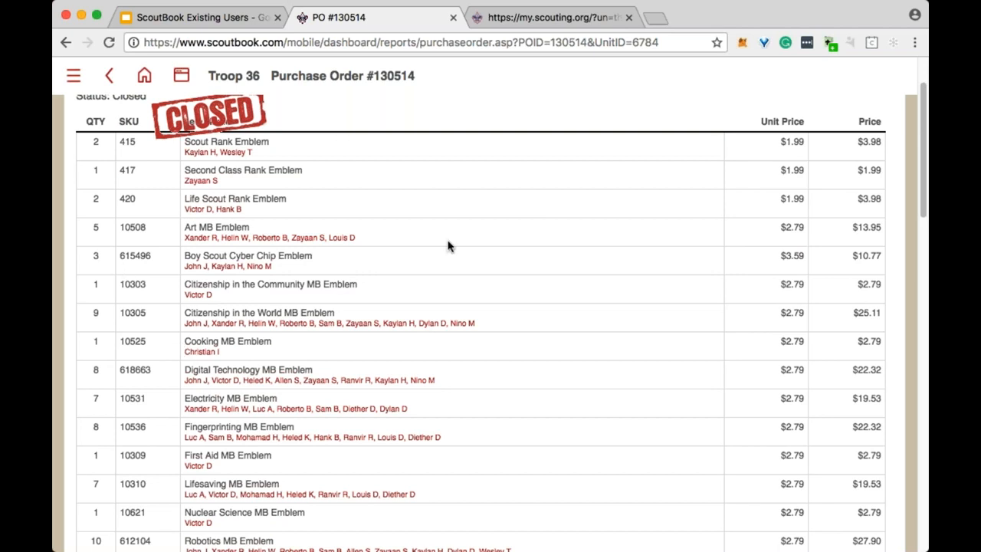
pyautogui.scroll(-3, 395, 281)
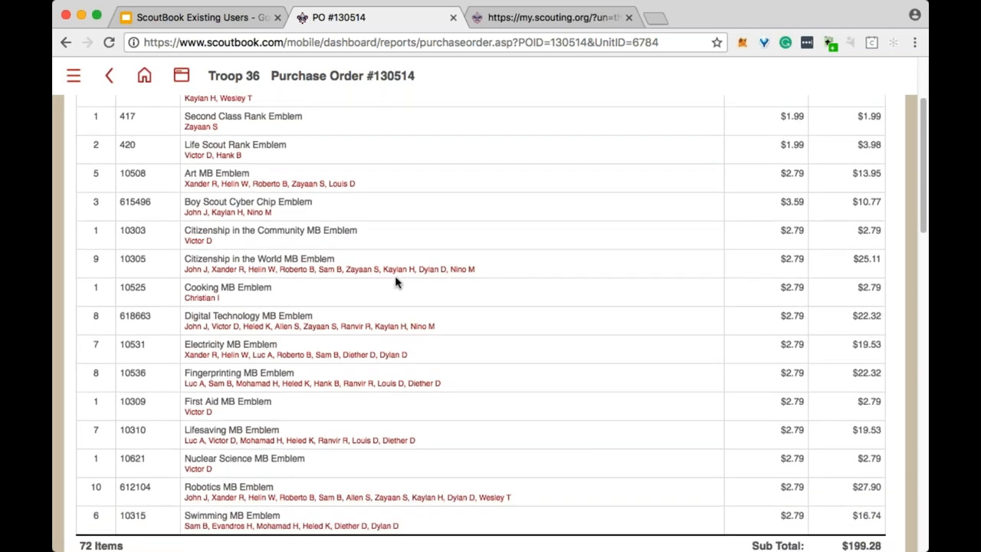
pyautogui.scroll(-2, 394, 276)
pyautogui.scroll(10, 407, 280)
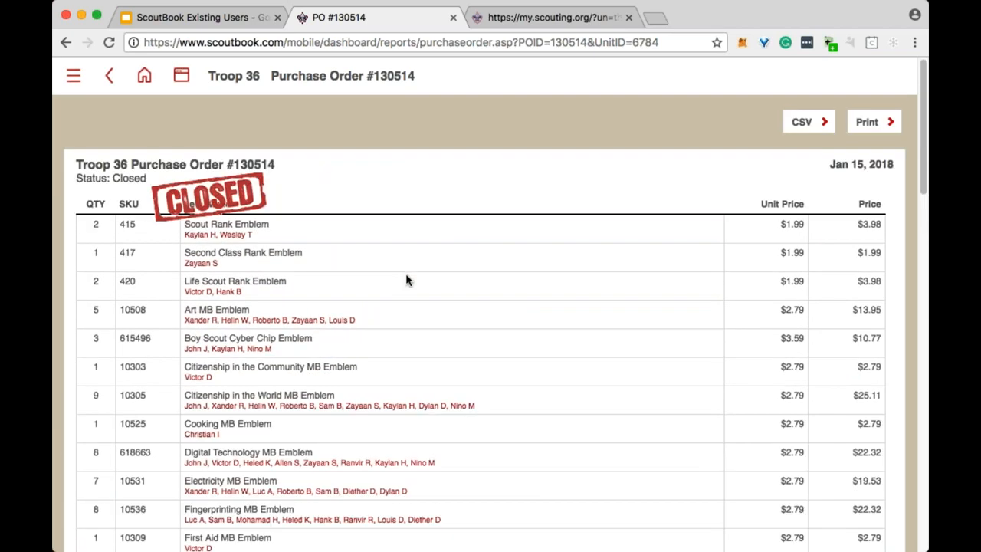
# Preview PO #130514's printable version, review the order, then go back to the Needs Purchasing Report.
pyautogui.click(880, 123)
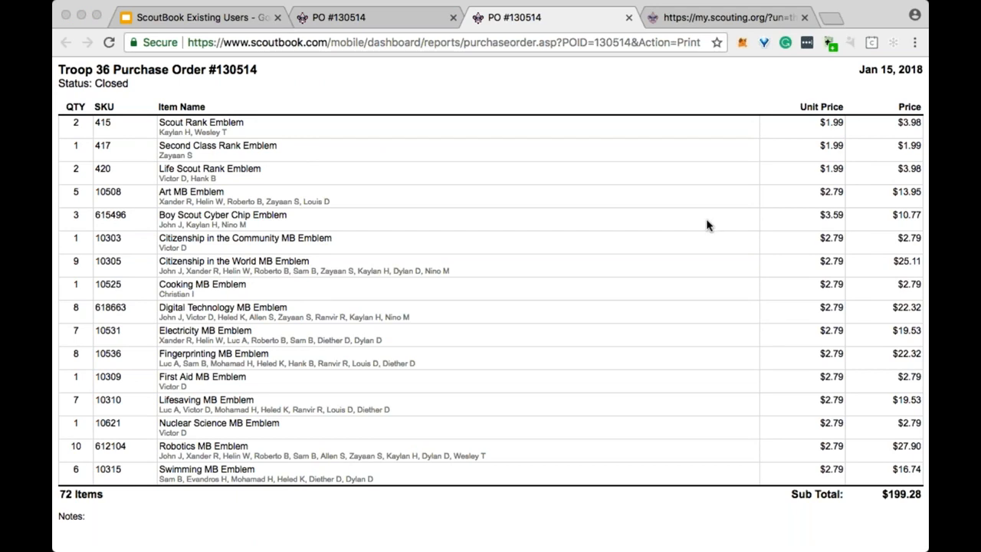
pyautogui.click(628, 17)
pyautogui.scroll(-3, 528, 201)
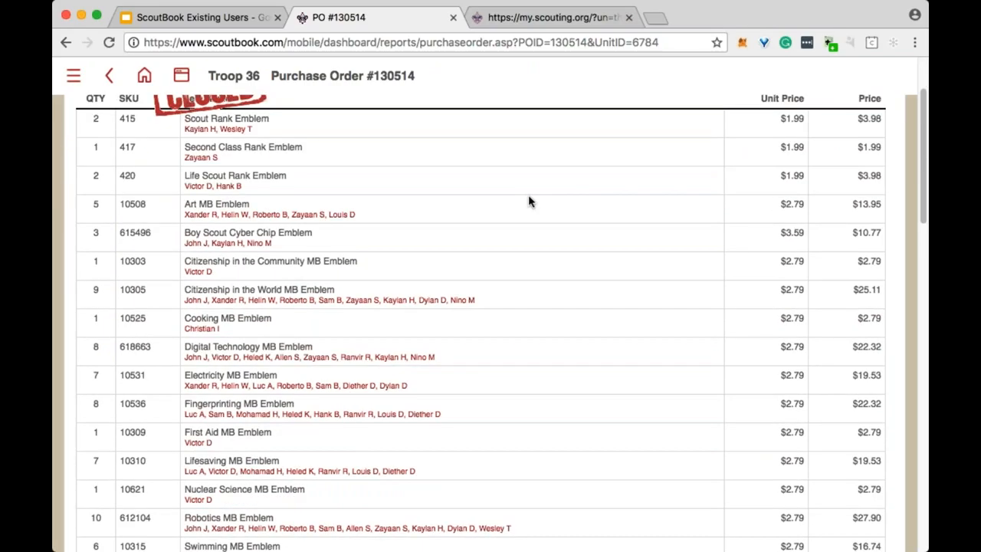
pyautogui.scroll(-2, 749, 363)
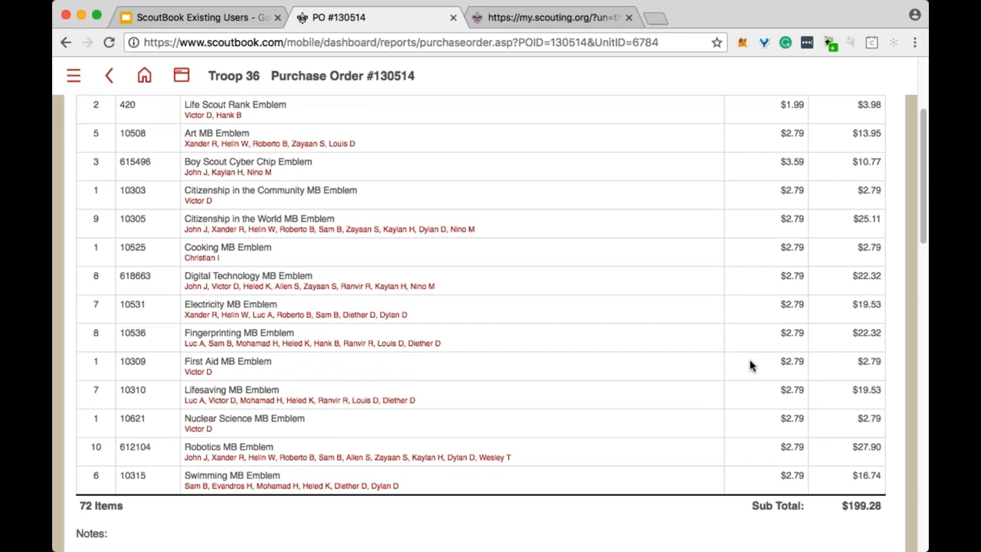
pyautogui.scroll(-1, 750, 366)
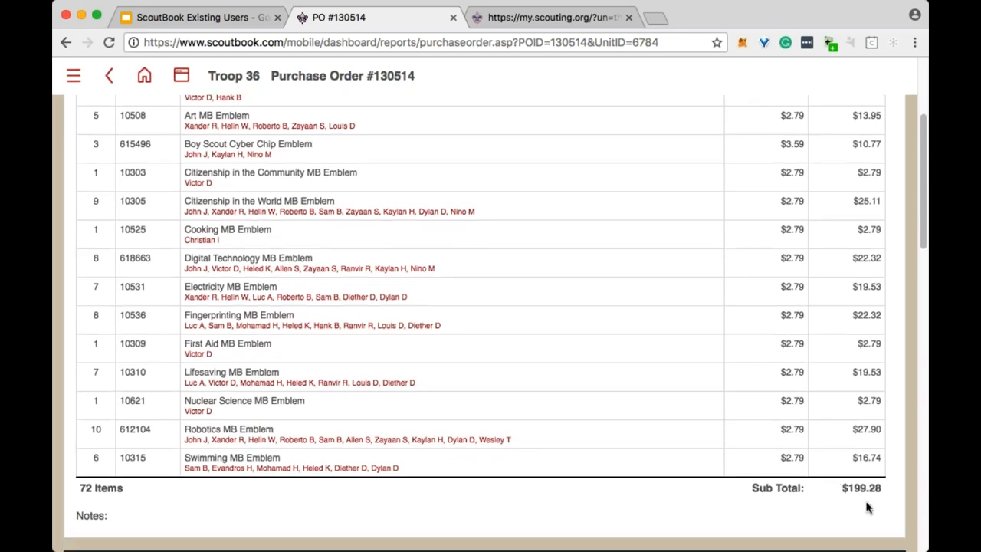
pyautogui.scroll(1, 688, 371)
pyautogui.scroll(5, 688, 371)
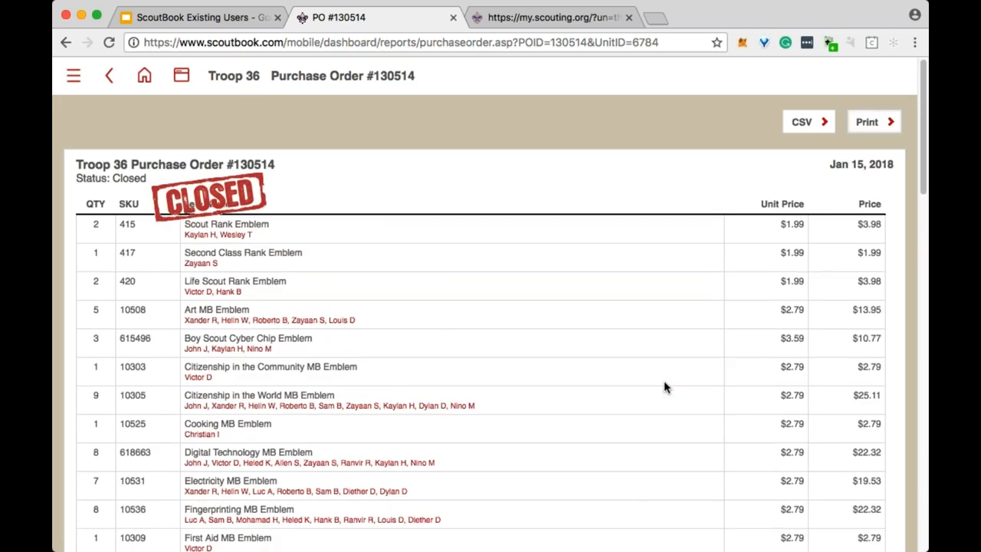
pyautogui.scroll(-5, 664, 380)
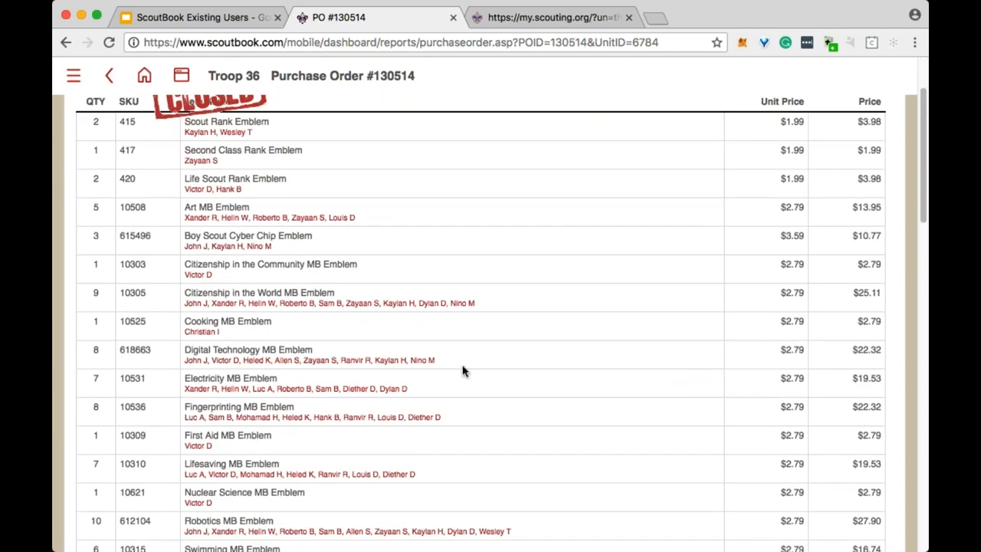
pyautogui.scroll(-2, 562, 333)
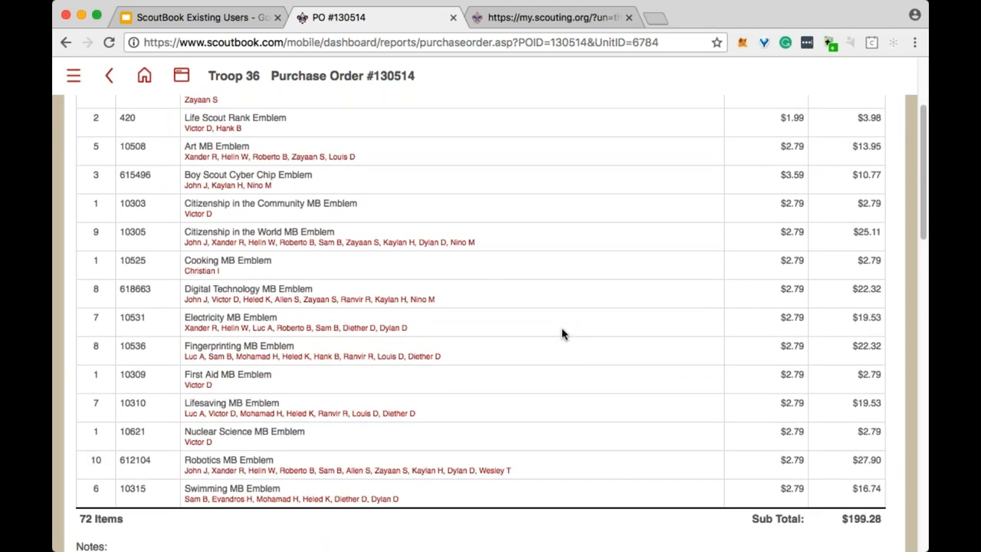
pyautogui.scroll(5, 562, 333)
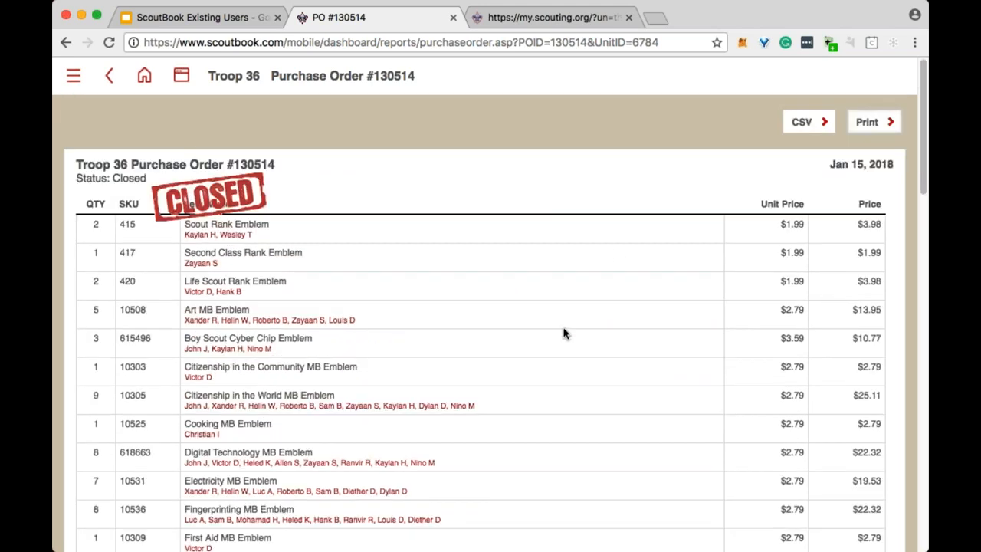
pyautogui.click(110, 81)
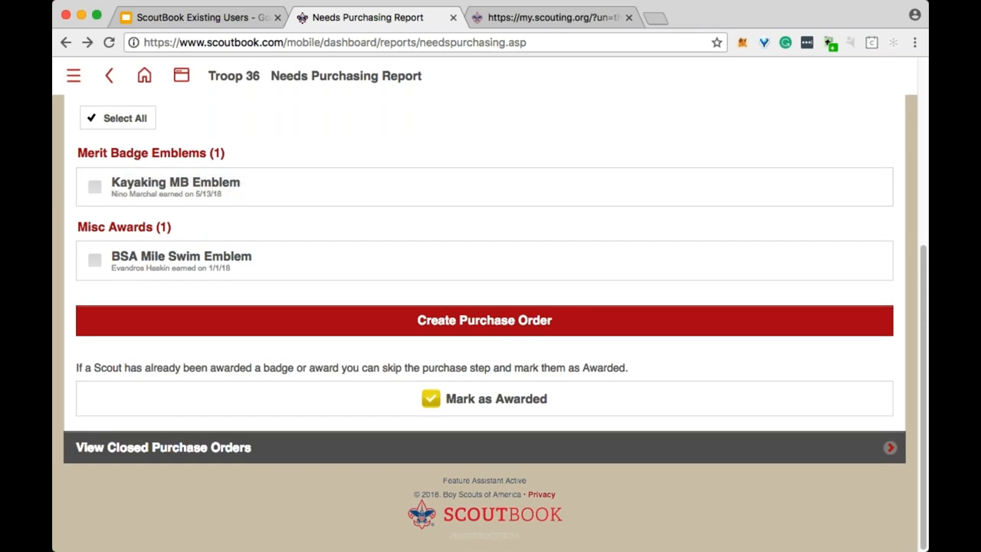
# Tick the Kayaking MB Emblem for purchase and leave the BSA Mile Swim Emblem unticked.
pyautogui.scroll(2, 485, 306)
pyautogui.click(232, 243)
pyautogui.click(226, 323)
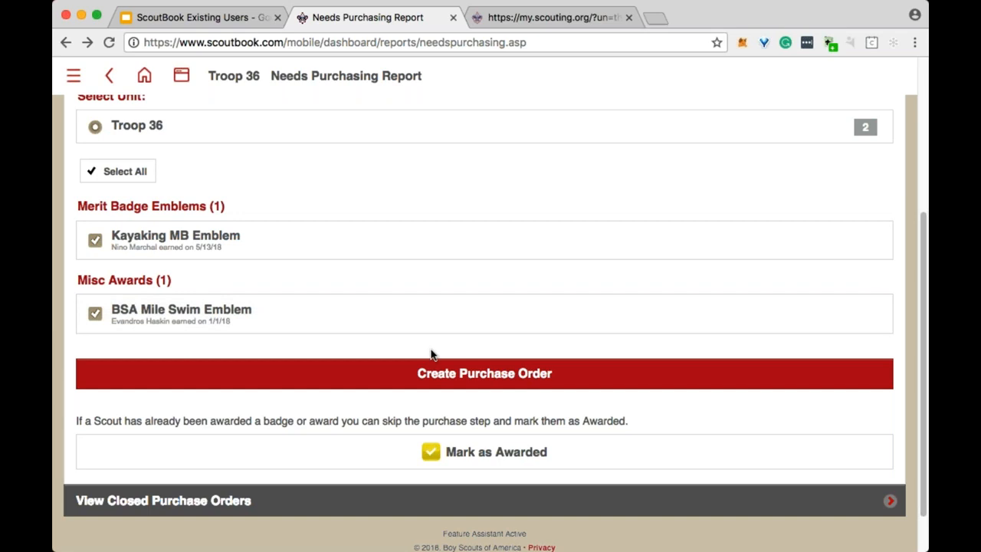
pyautogui.click(134, 319)
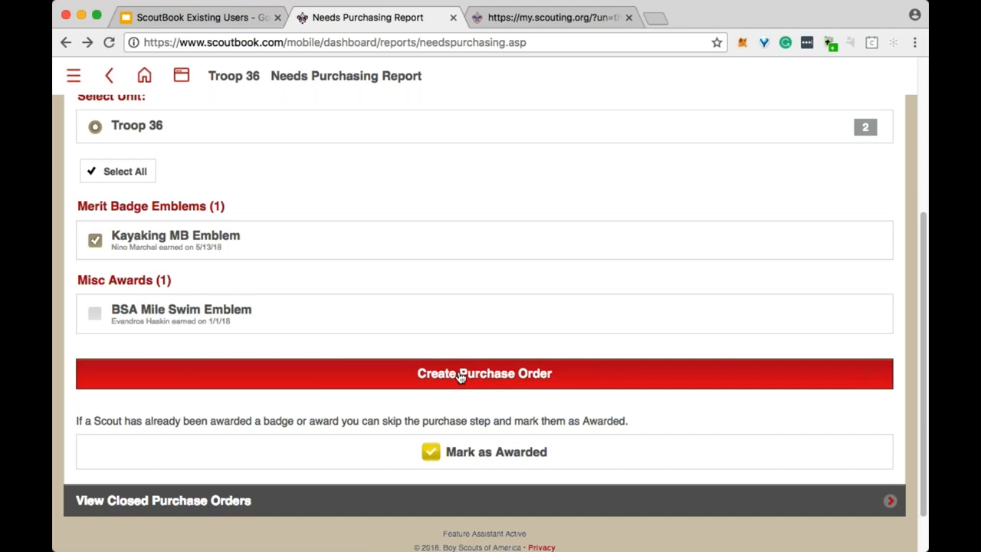
pyautogui.scroll(2, 450, 373)
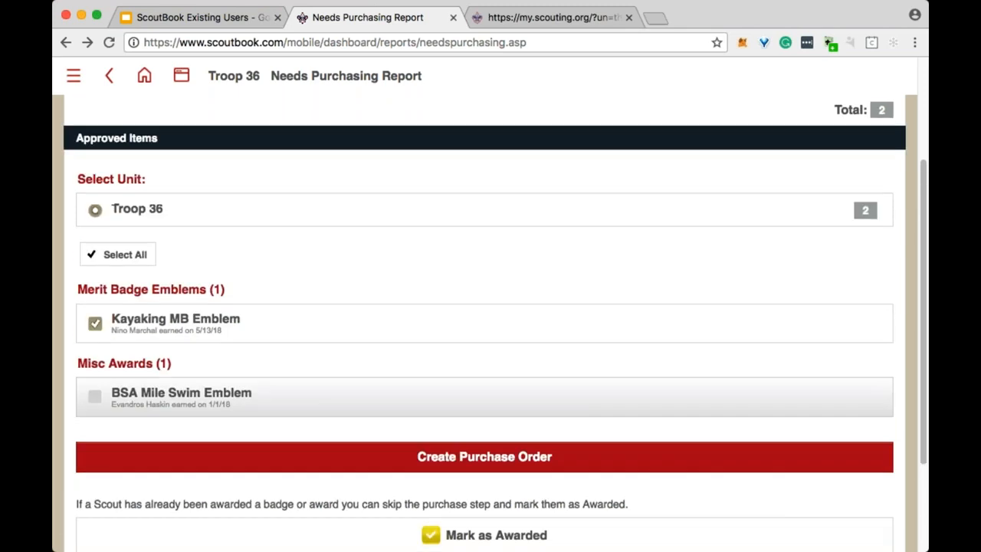
pyautogui.scroll(-3, 449, 377)
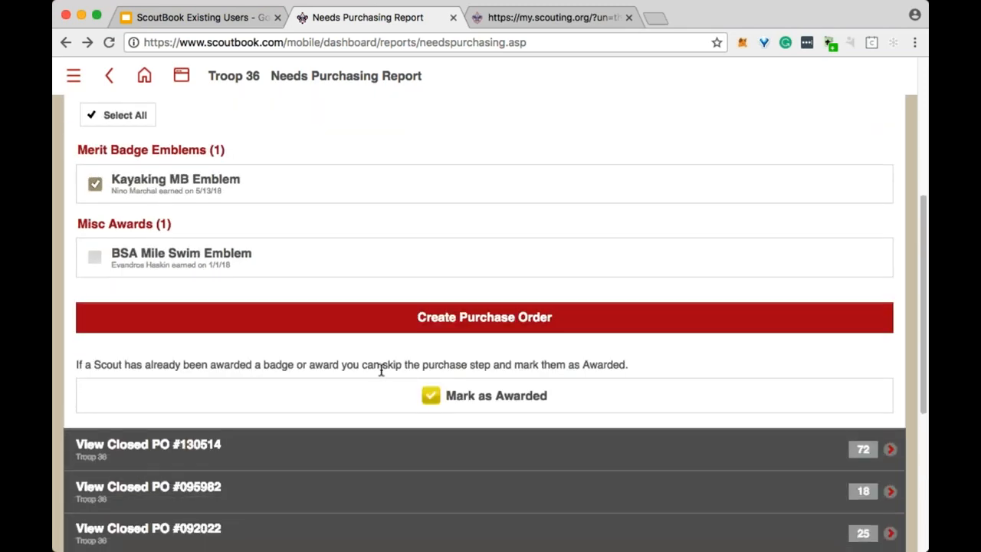
pyautogui.scroll(-3, 361, 326)
# Reopen closed PO #130514 and scroll down to its Save/Update, Re-Open, Delete and Advancement Report buttons.
pyautogui.click(360, 310)
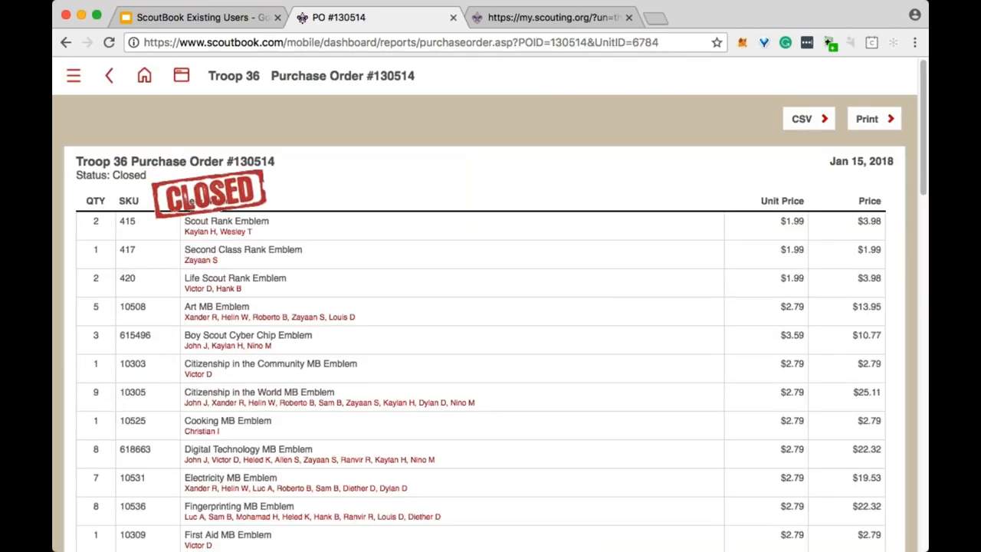
pyautogui.scroll(-1, 441, 295)
pyautogui.scroll(-15, 441, 294)
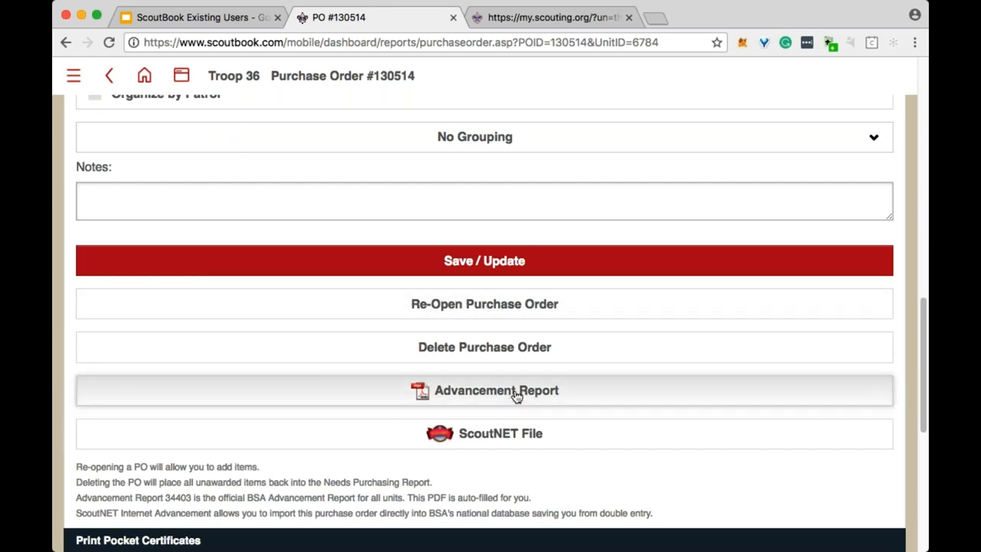
# Generate PO #130514's Advancement Report PDF and review both pages: 72 awards for 21 youth.
pyautogui.click(514, 394)
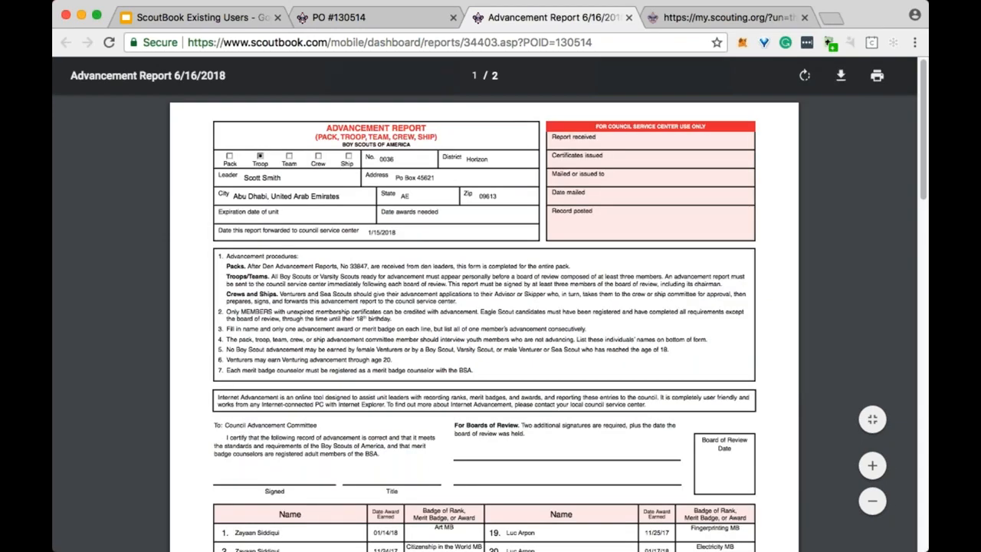
pyautogui.scroll(-5, 452, 191)
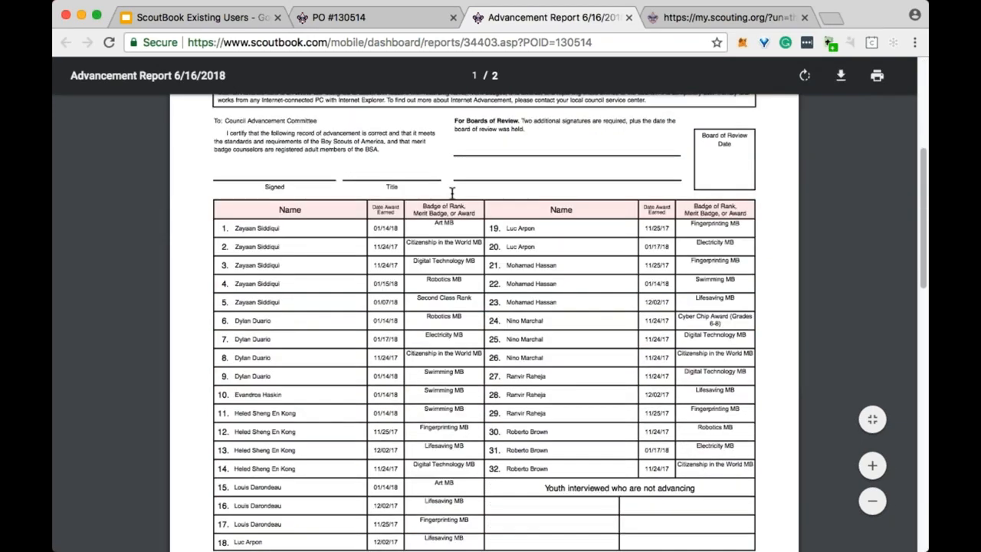
pyautogui.scroll(-2, 452, 191)
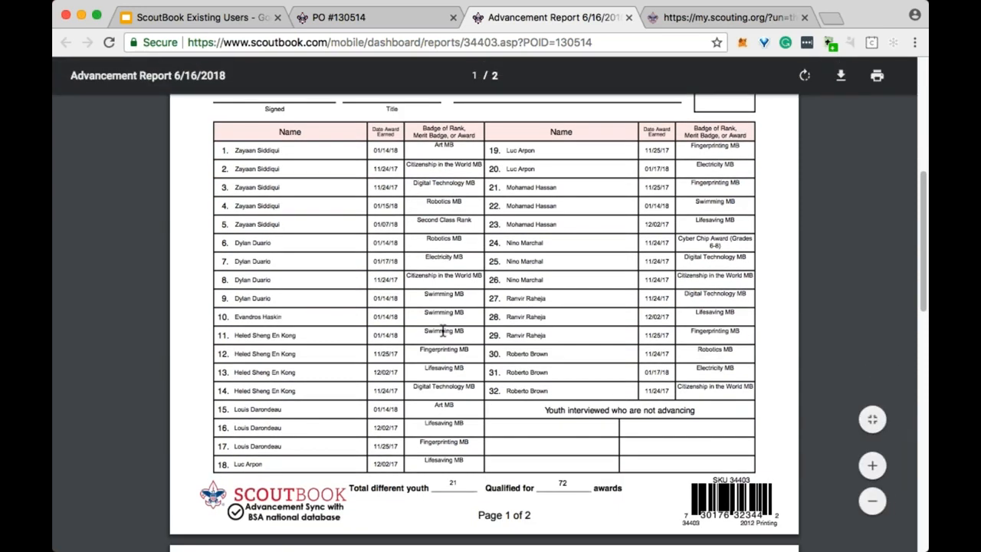
pyautogui.scroll(6, 442, 331)
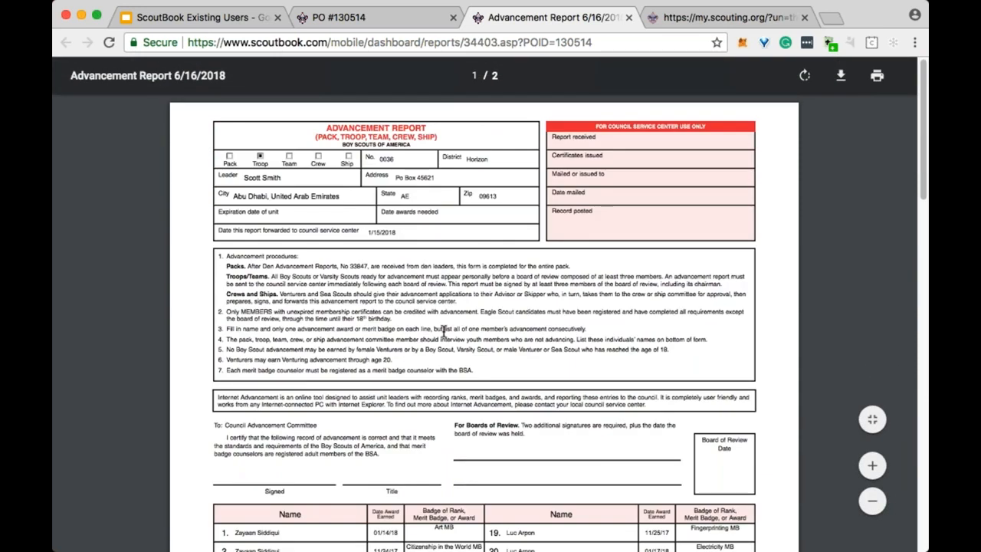
pyautogui.scroll(-5, 442, 331)
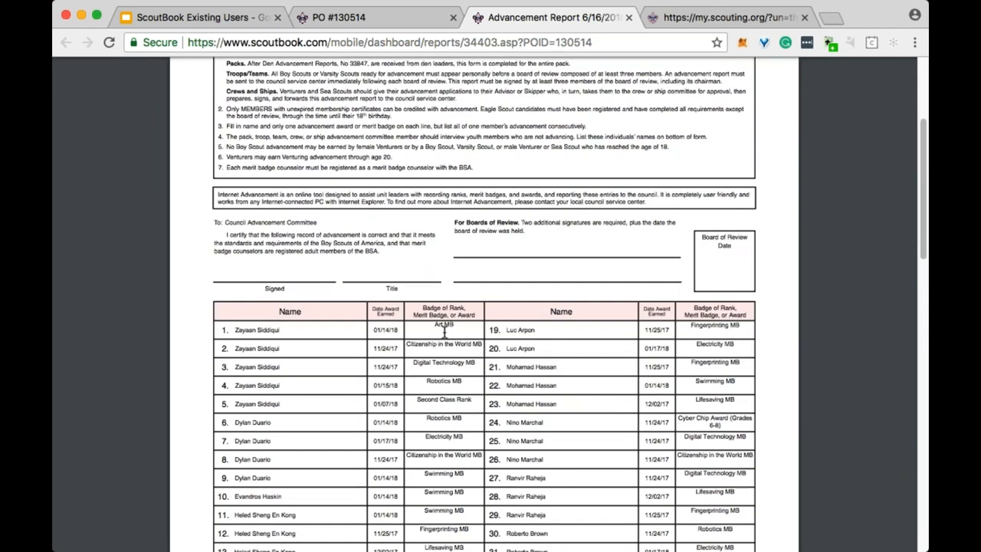
pyautogui.scroll(-8, 443, 331)
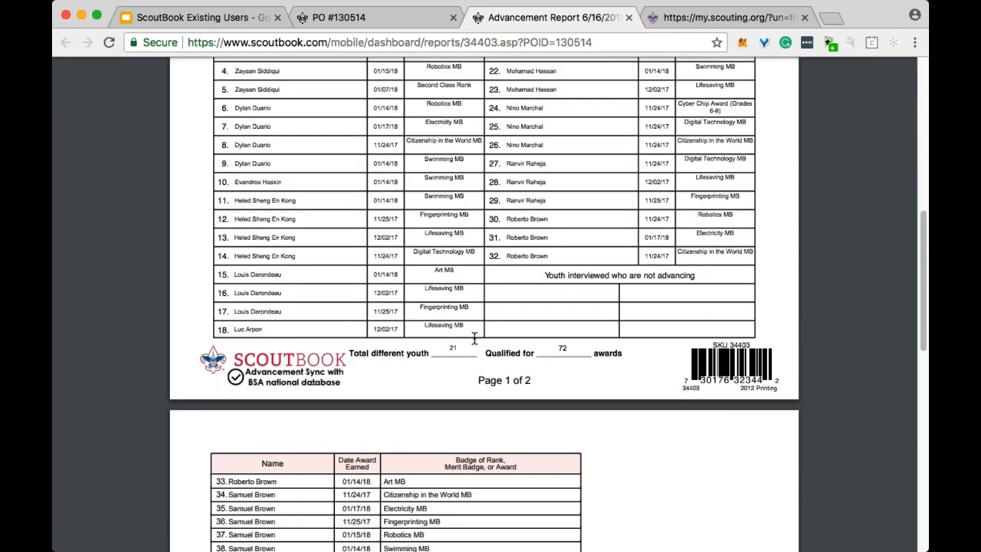
pyautogui.scroll(1, 474, 339)
pyautogui.scroll(11, 484, 307)
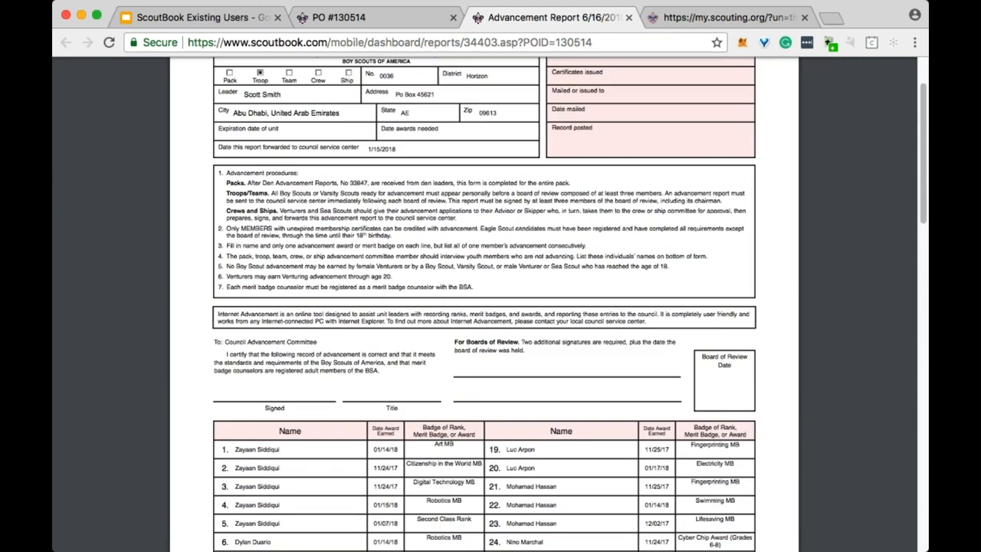
pyautogui.scroll(1, 483, 306)
pyautogui.scroll(-10, 483, 307)
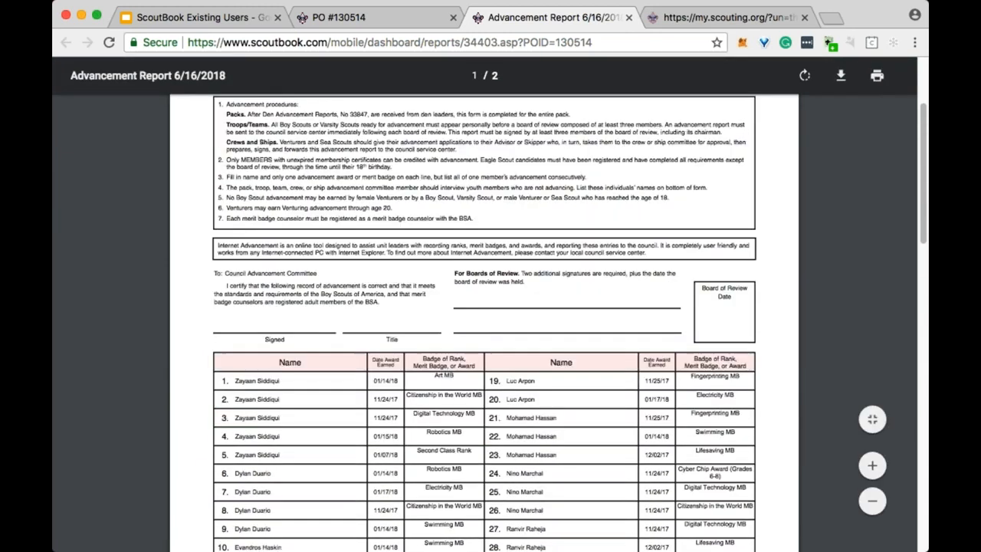
pyautogui.scroll(-11, 645, 292)
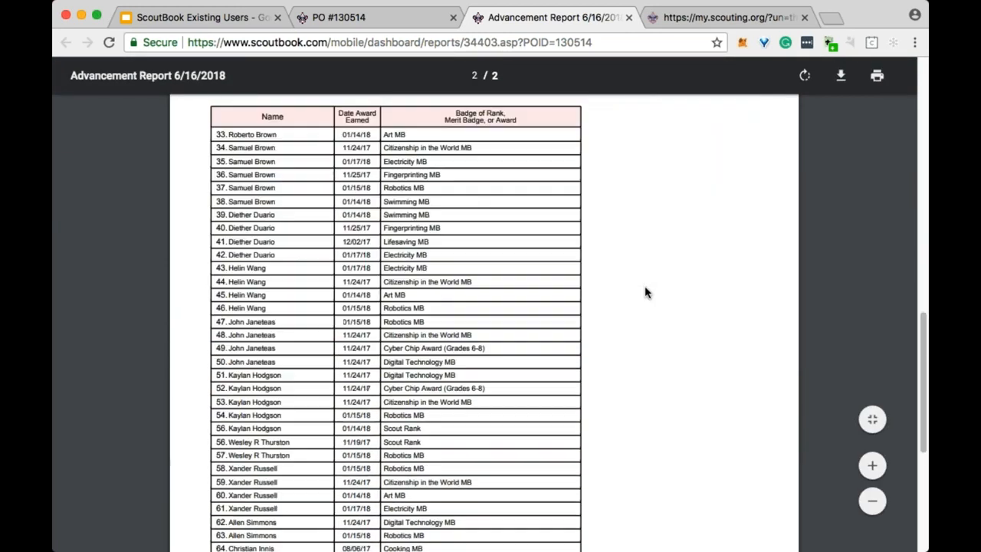
pyautogui.scroll(-8, 642, 292)
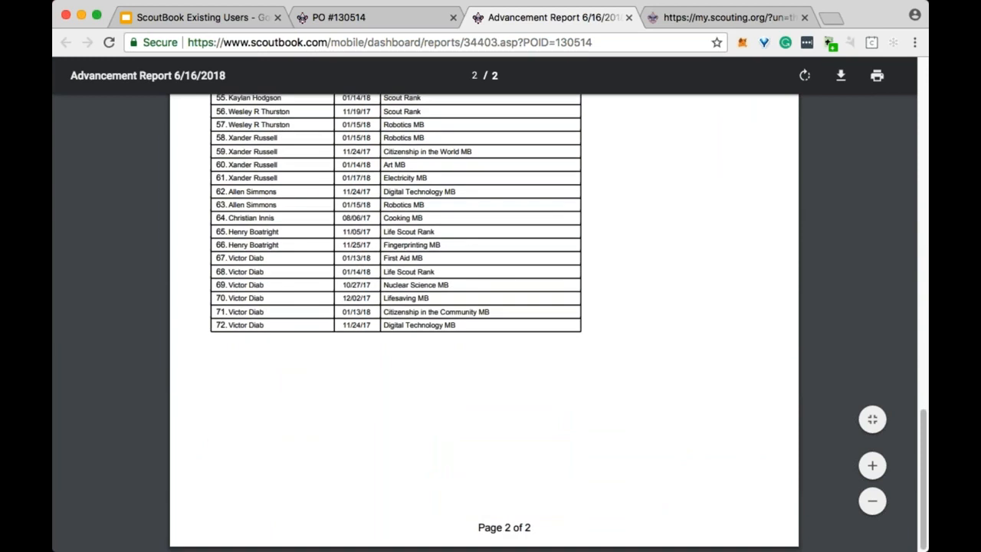
pyautogui.scroll(12, 600, 341)
pyautogui.scroll(14, 600, 341)
pyautogui.scroll(-10, 600, 341)
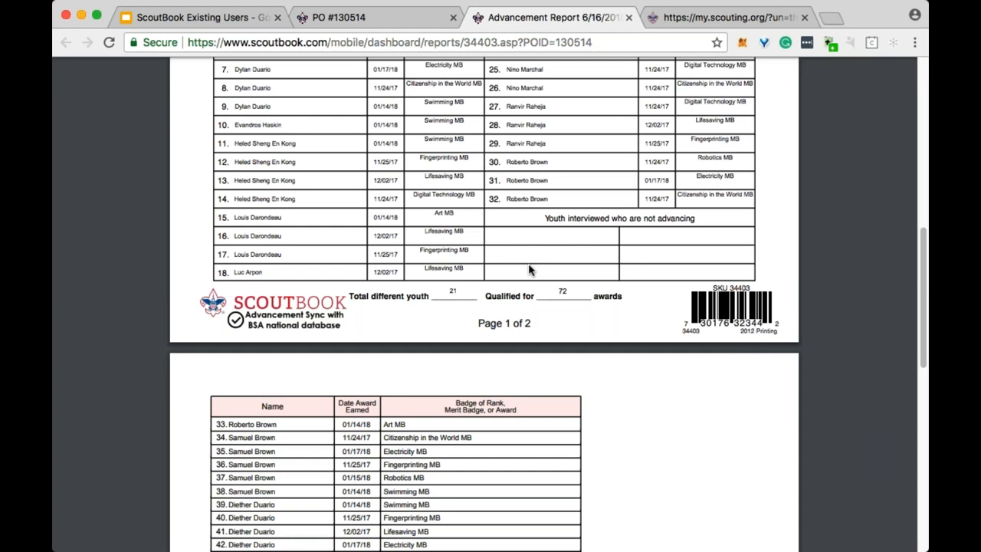
pyautogui.press('Home')
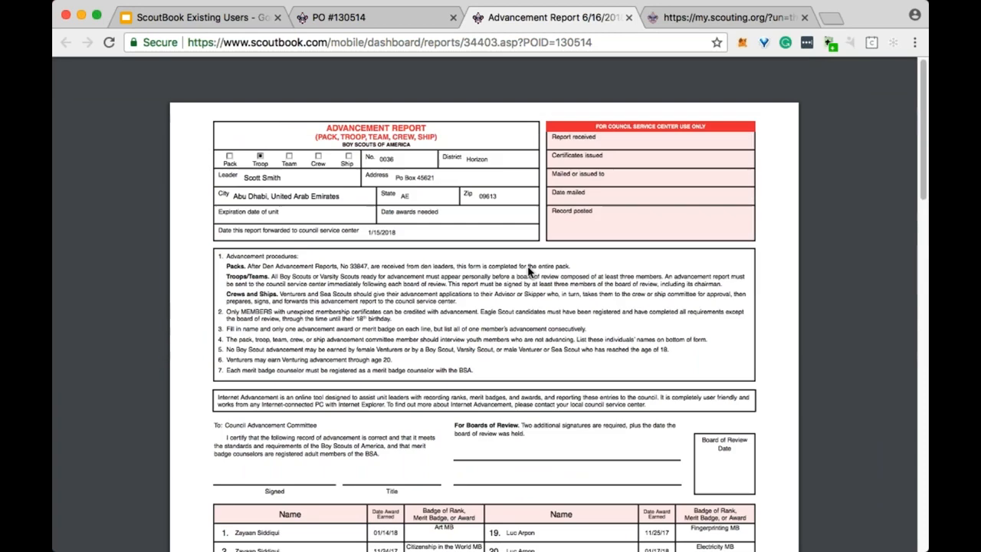
# Return to the PO #130514 page and open the Individual Advancement Record troop report.
pyautogui.click(383, 23)
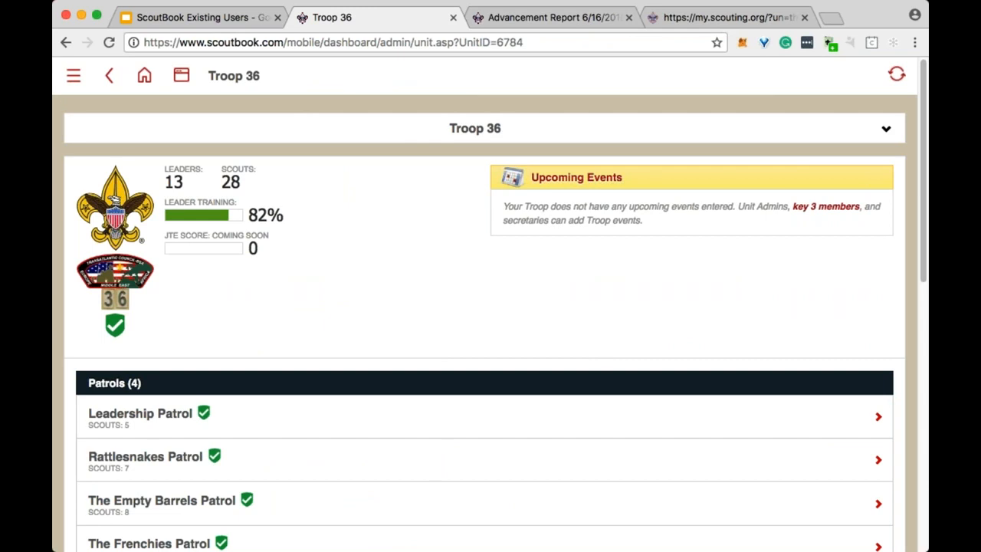
pyautogui.scroll(-5, 270, 180)
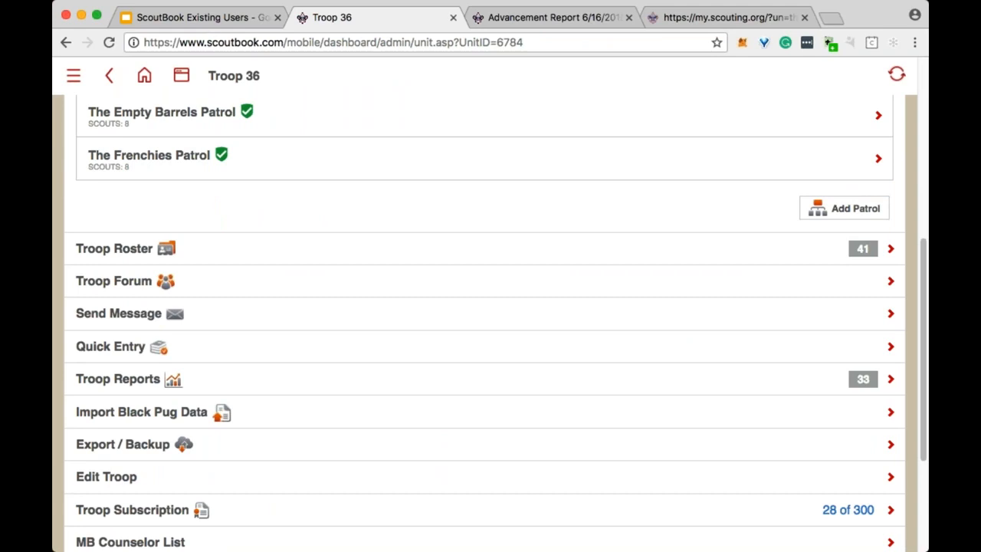
pyautogui.scroll(-3, 300, 225)
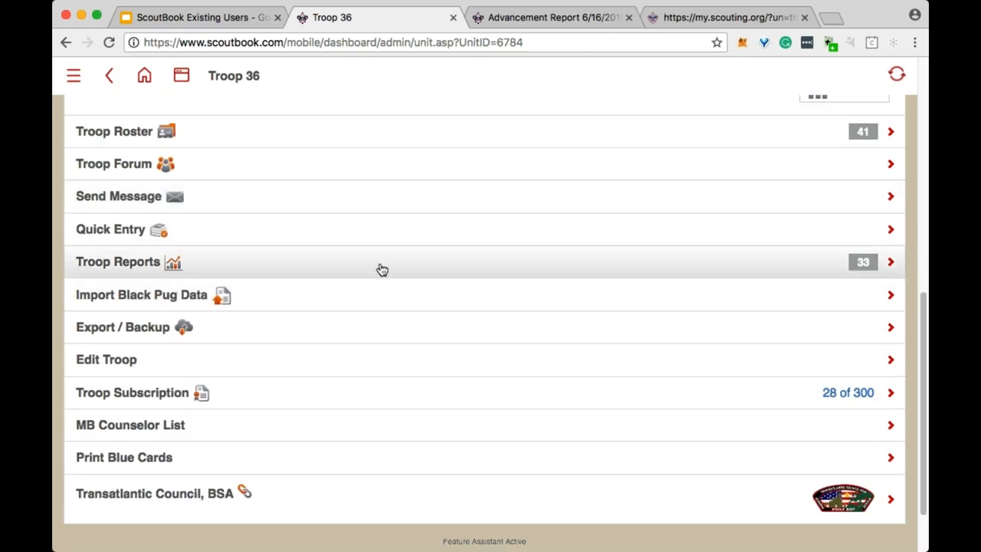
pyautogui.scroll(10, 363, 272)
pyautogui.scroll(-4, 258, 264)
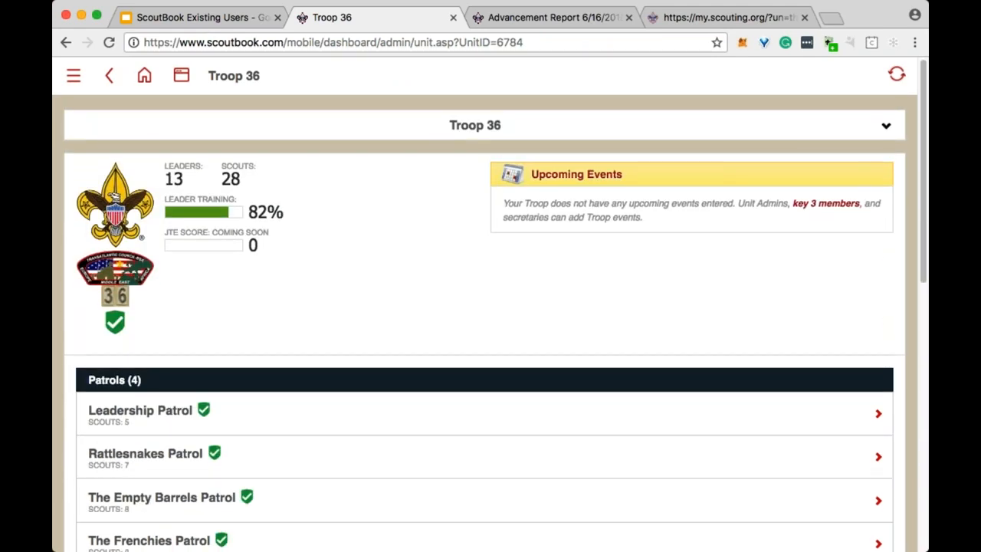
pyautogui.scroll(-2, 258, 264)
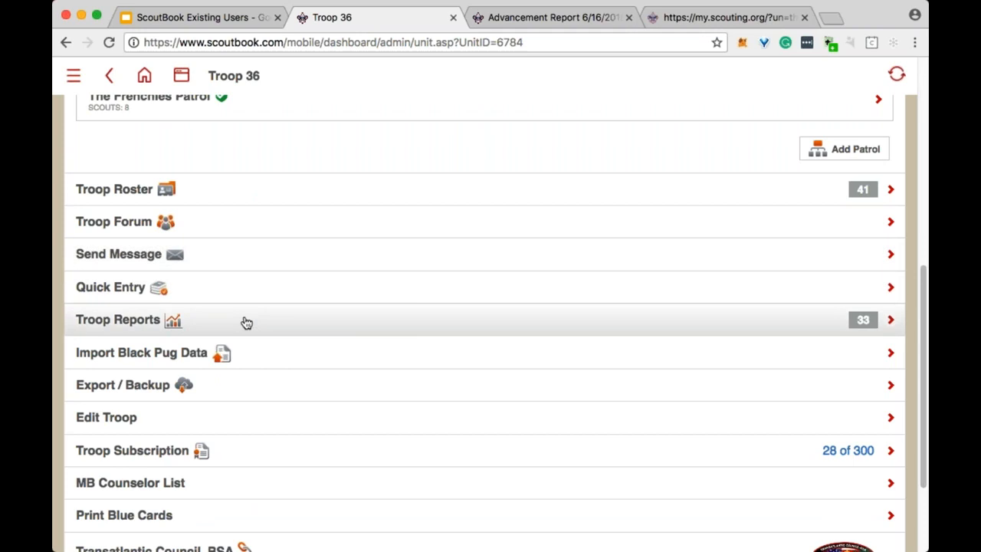
pyautogui.click(245, 320)
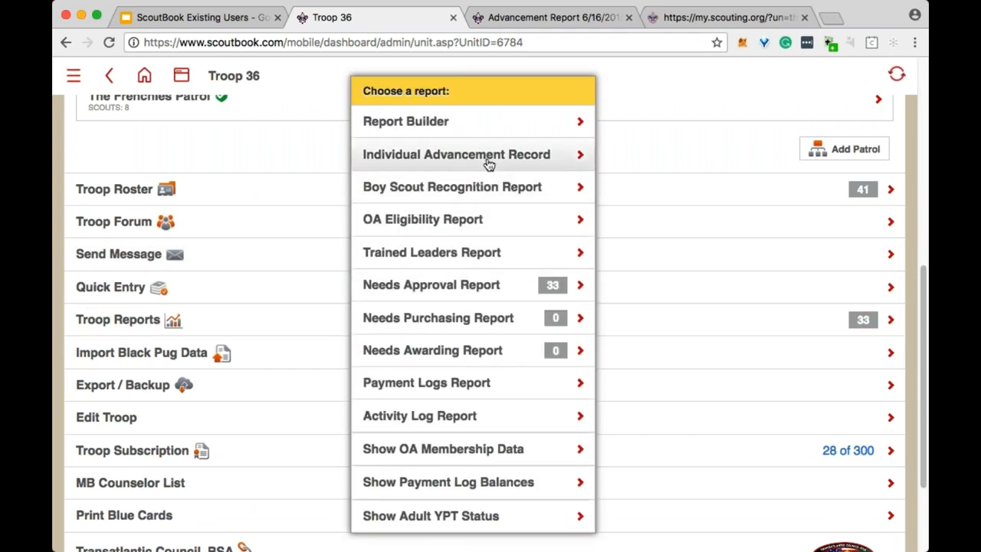
pyautogui.click(429, 160)
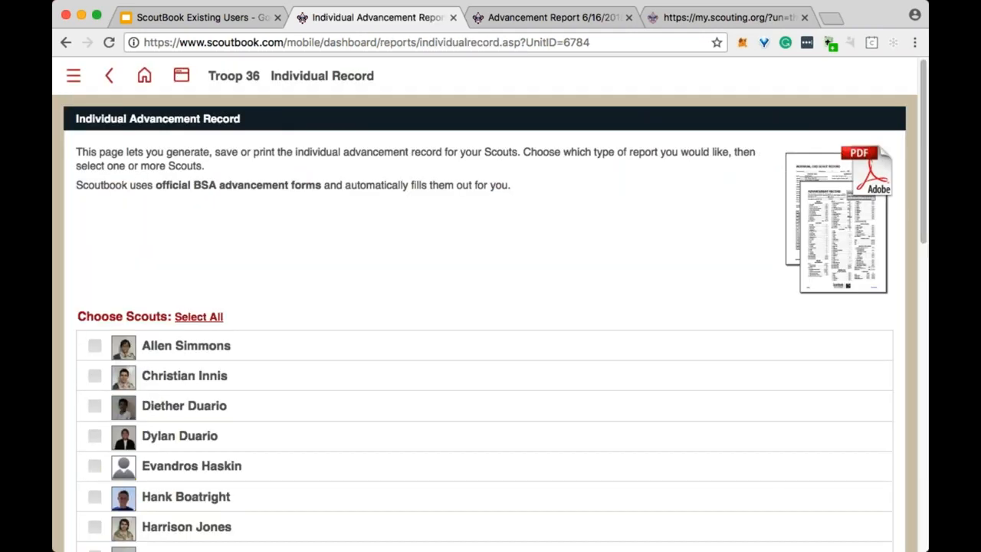
# Select the first Troop 36 scout and generate his Individual Advancement Record PDF.
pyautogui.click(94, 346)
pyautogui.scroll(-1, 462, 273)
pyautogui.scroll(-2, 462, 274)
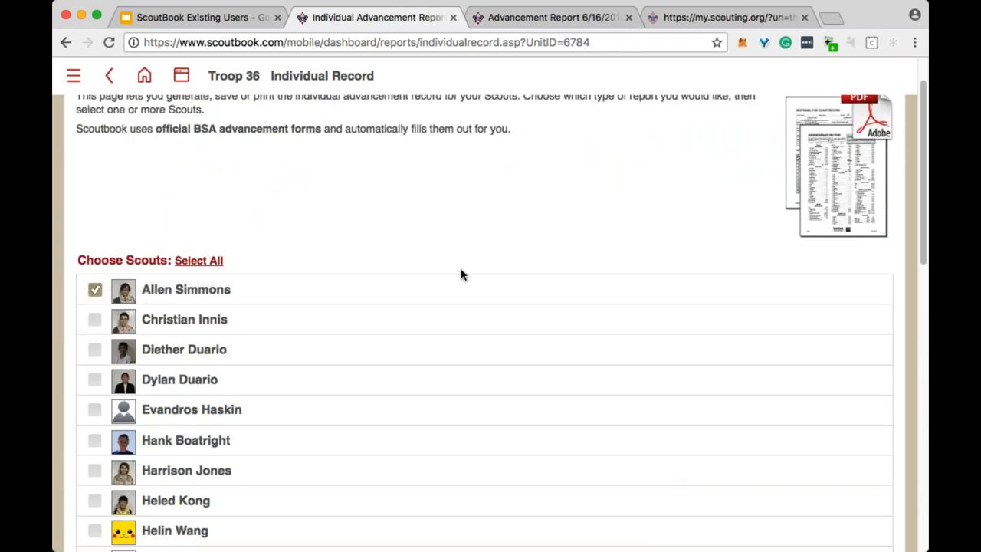
pyautogui.scroll(-6, 462, 273)
pyautogui.scroll(-4, 462, 273)
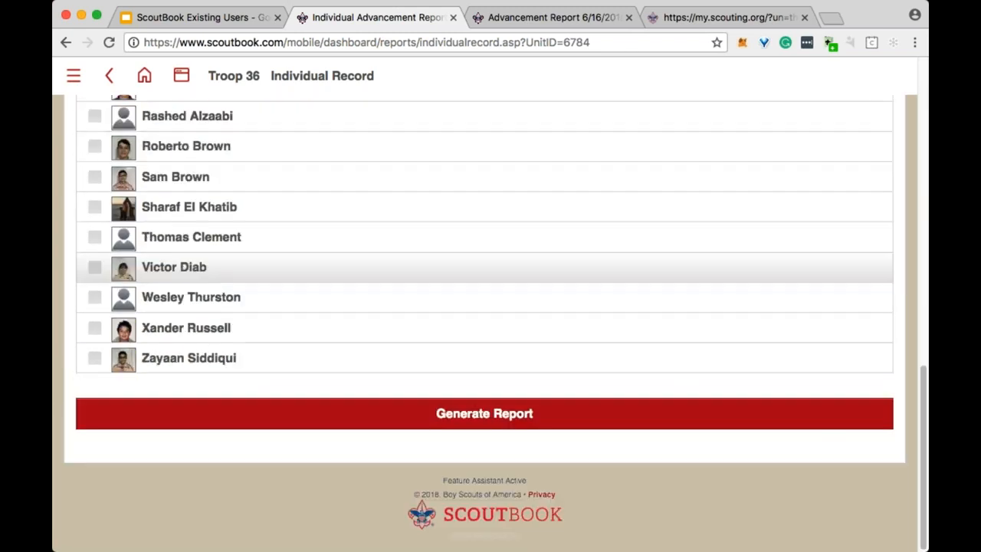
pyautogui.click(495, 421)
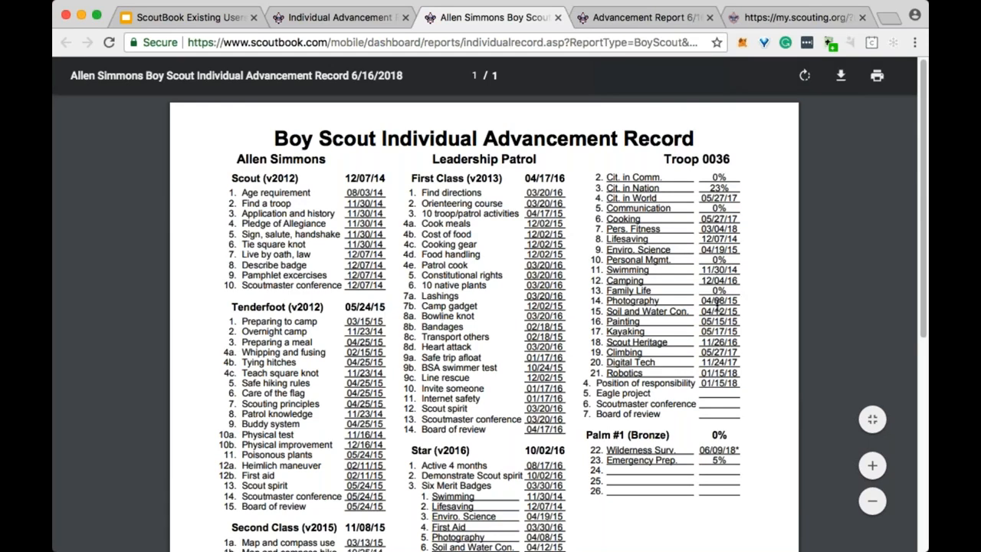
pyautogui.scroll(-5, 716, 301)
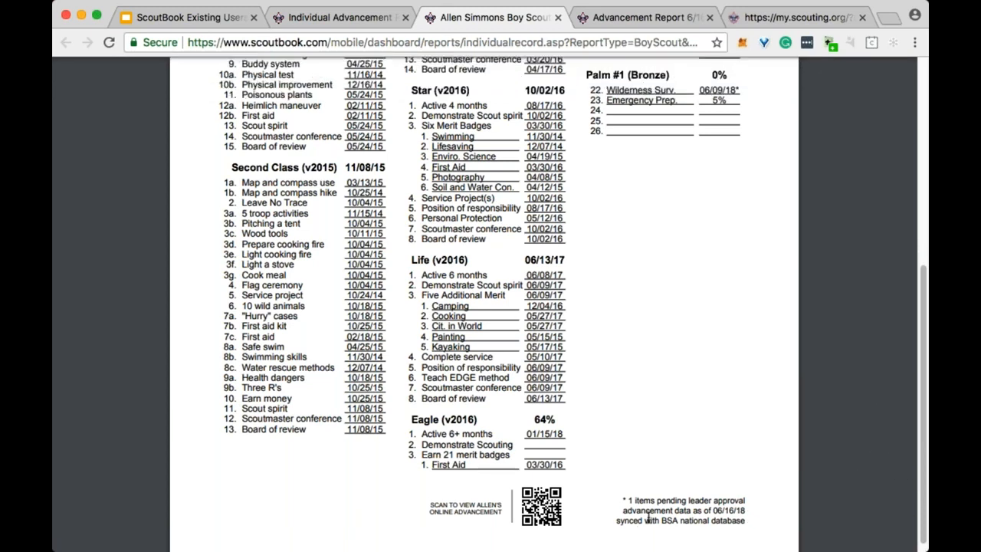
pyautogui.scroll(4, 490, 307)
pyautogui.scroll(5, 490, 306)
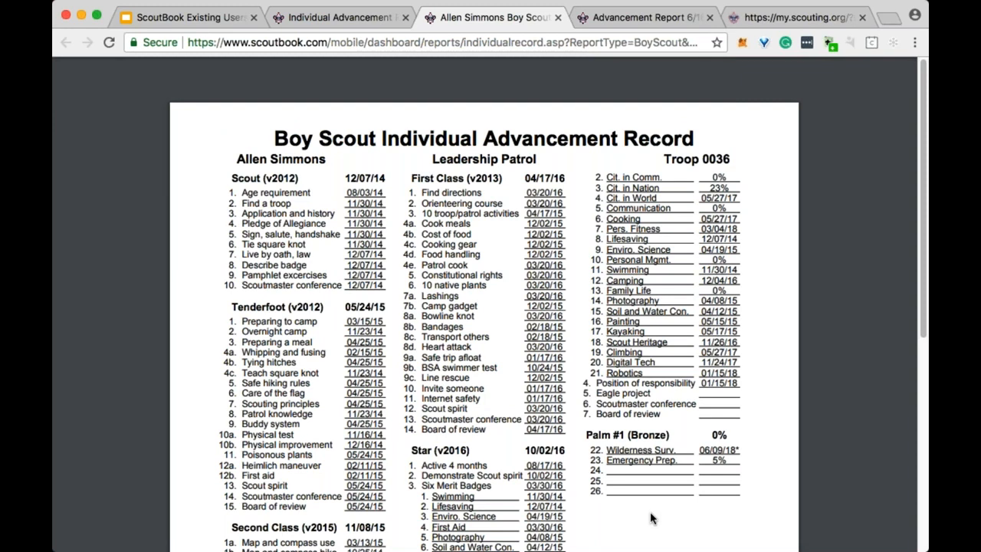
# Close the scout's record PDF and the Advancement Report PDF, back to the Individual Advancement Record page top.
pyautogui.click(352, 22)
pyautogui.click(497, 24)
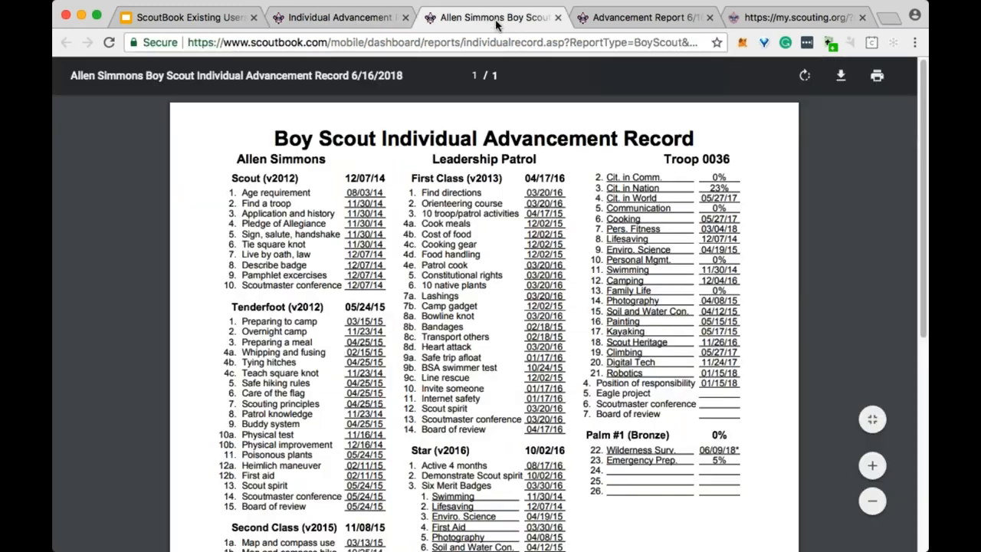
pyautogui.click(558, 17)
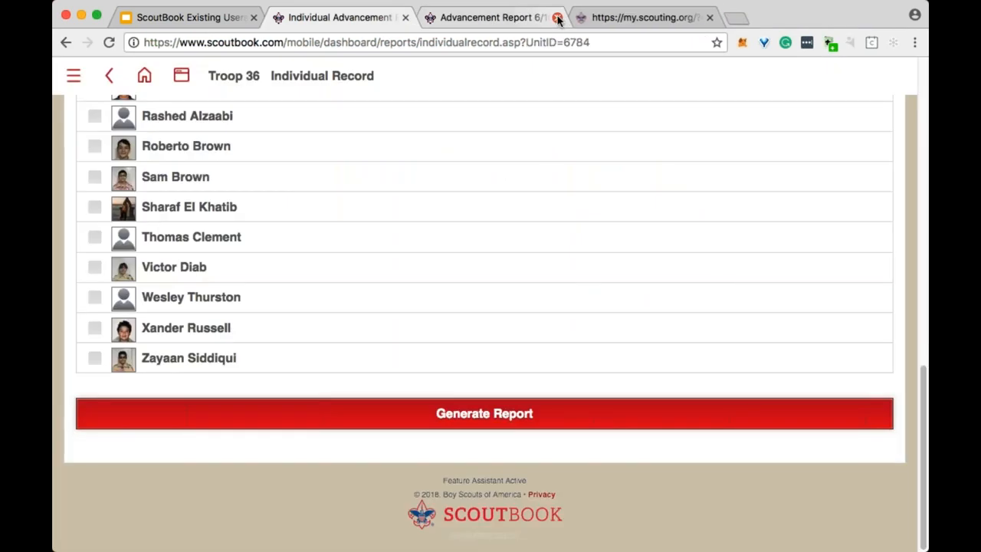
pyautogui.click(521, 21)
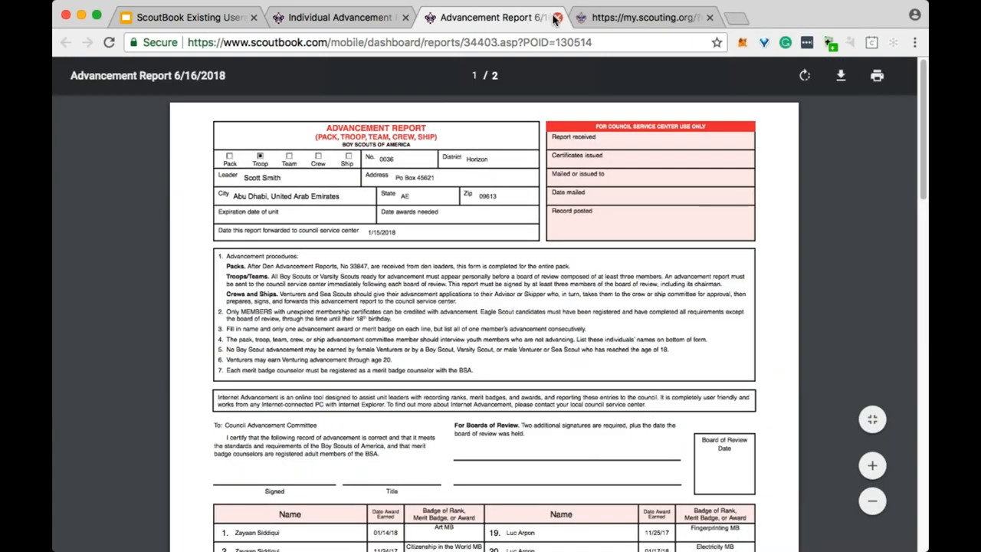
pyautogui.click(556, 18)
pyautogui.click(360, 17)
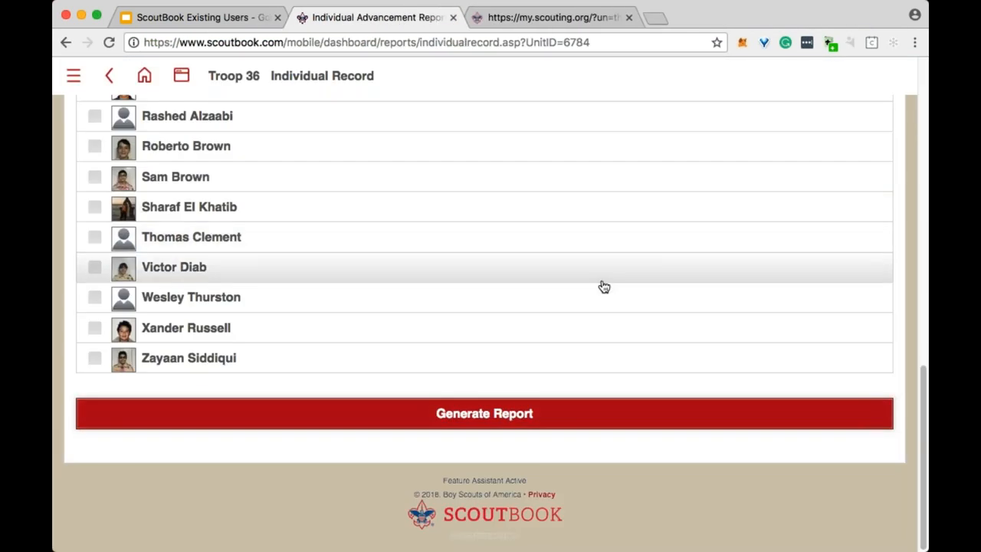
pyautogui.scroll(10, 602, 290)
pyautogui.scroll(5, 602, 290)
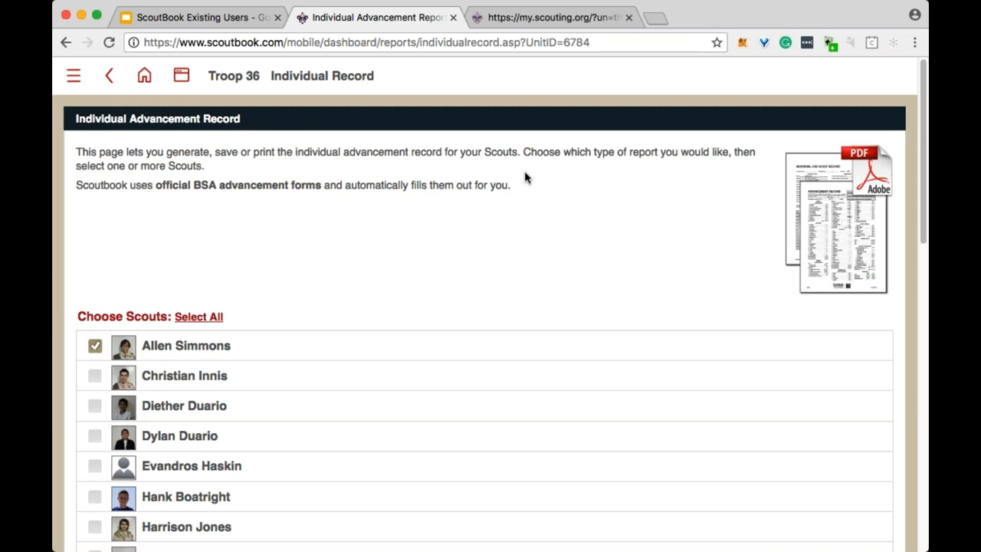
# Go from My Dashboard's Administration to the Troop 36 roster and open the first scout's account.
pyautogui.click(144, 75)
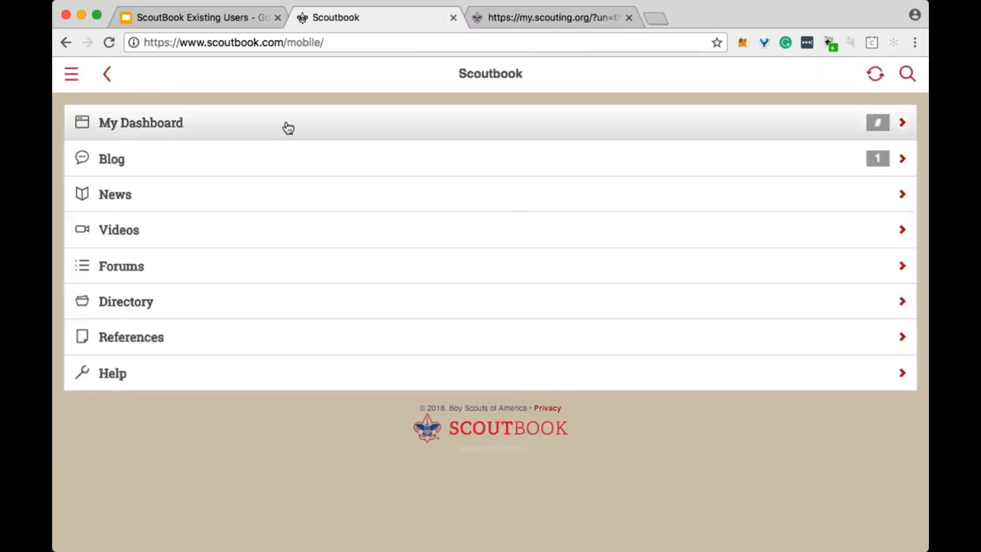
pyautogui.click(288, 125)
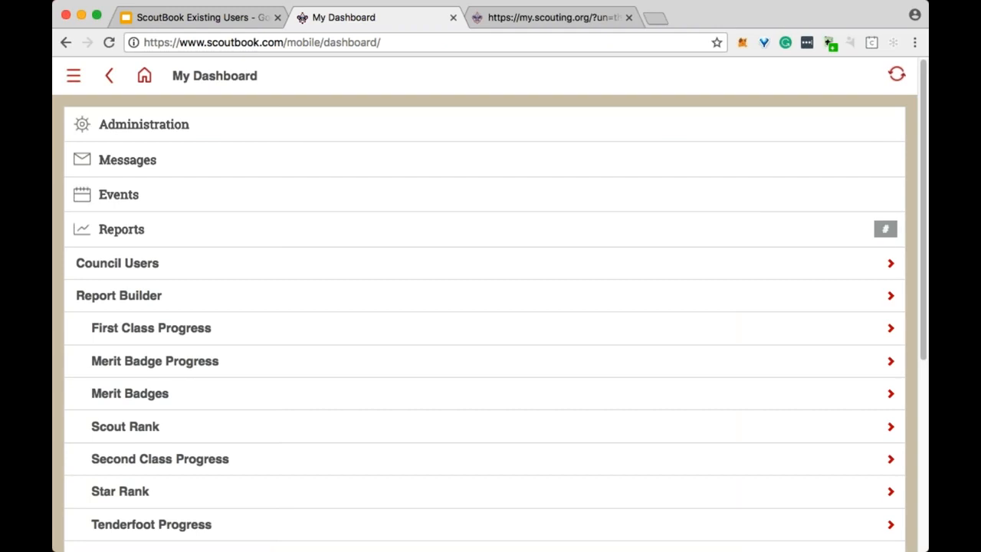
pyautogui.click(290, 127)
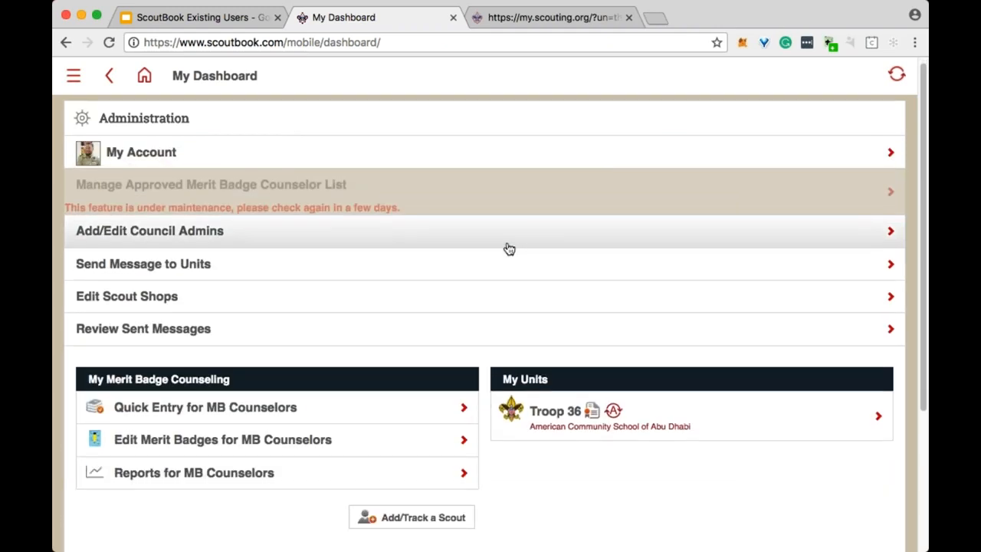
pyautogui.scroll(-2, 508, 248)
pyautogui.click(554, 377)
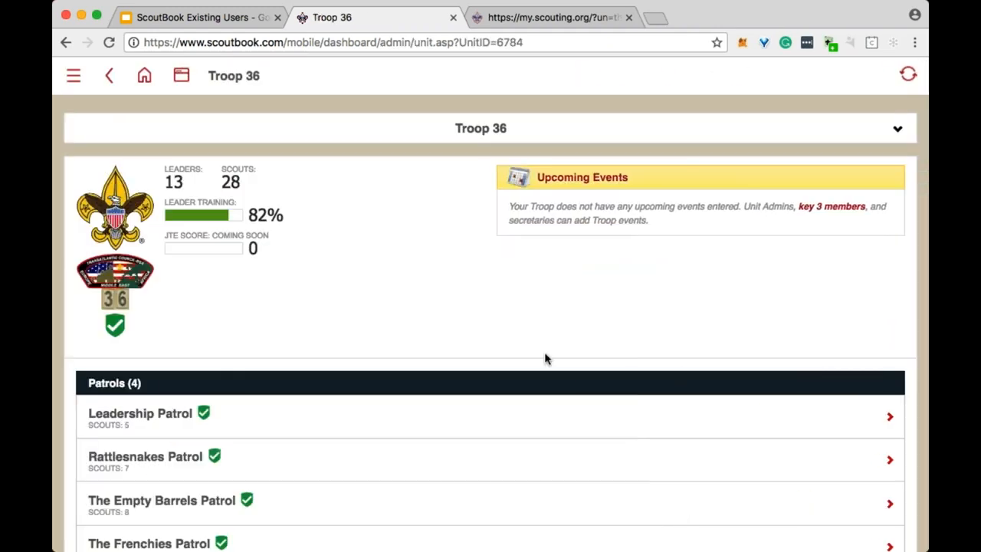
pyautogui.scroll(-4, 536, 353)
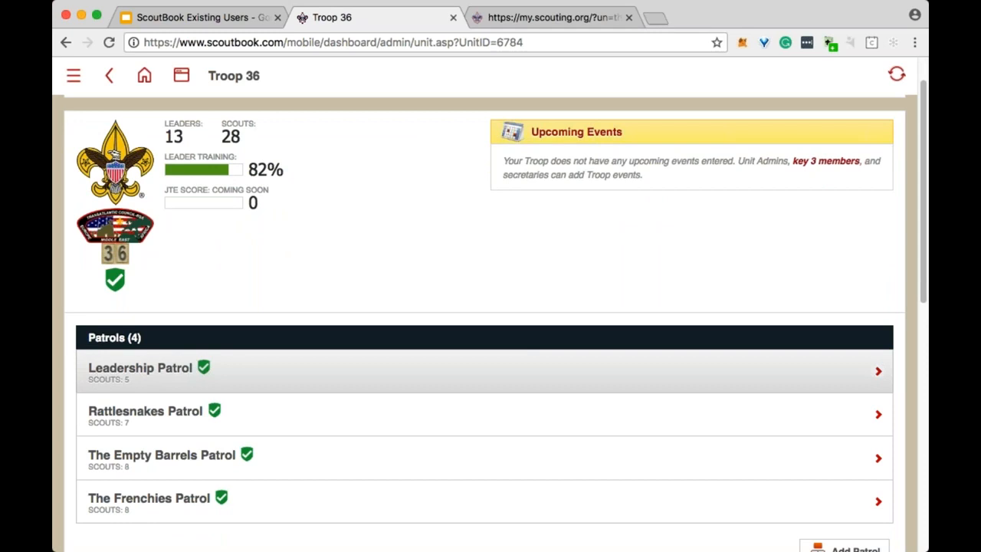
pyautogui.scroll(-5, 488, 353)
pyautogui.click(334, 279)
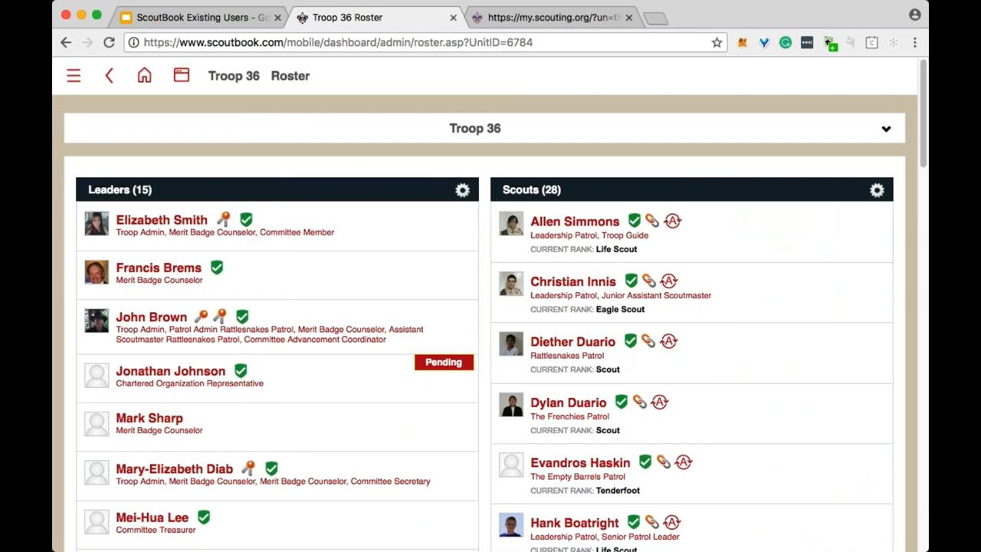
pyautogui.click(603, 224)
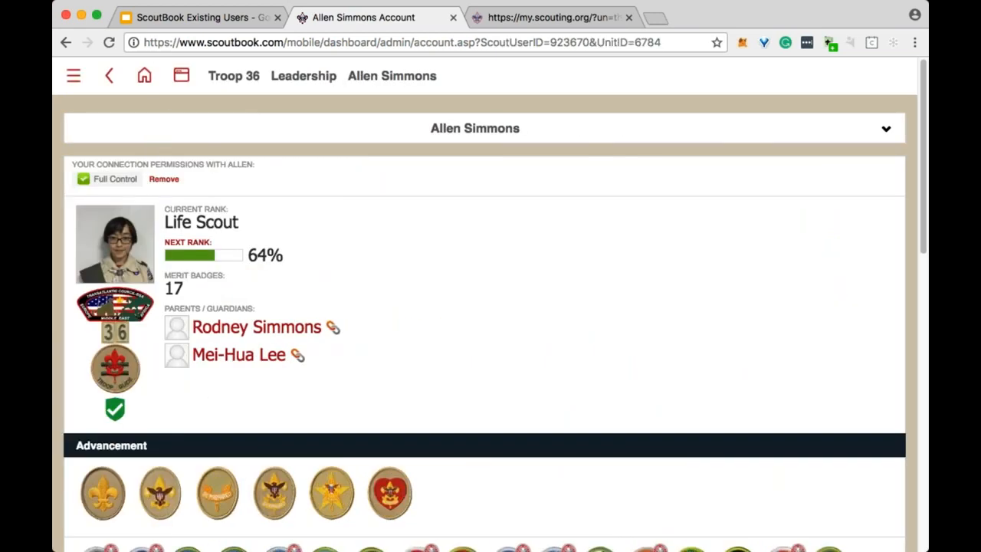
# Open the scout's connections list and start inviting an existing adult as a connection.
pyautogui.scroll(-3, 553, 272)
pyautogui.scroll(-6, 554, 272)
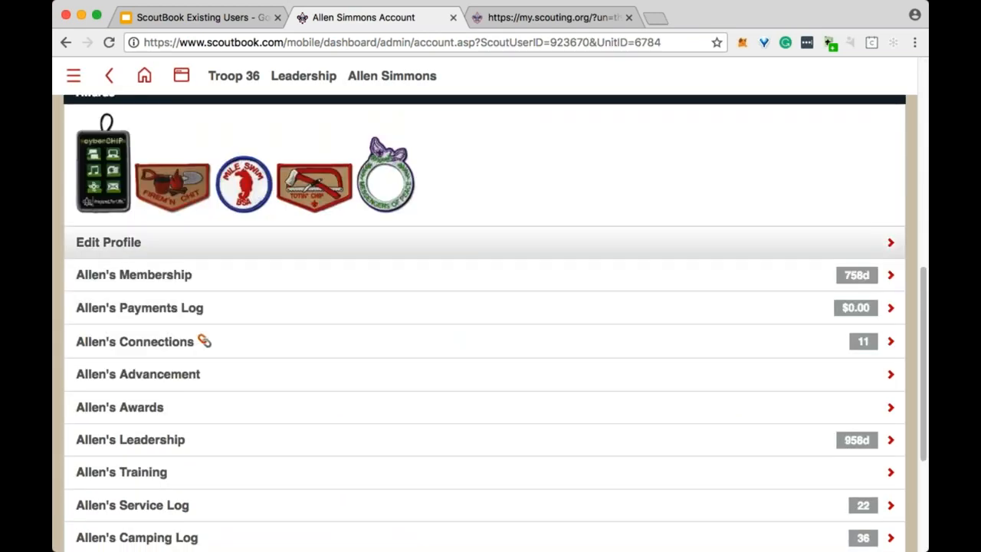
pyautogui.click(197, 344)
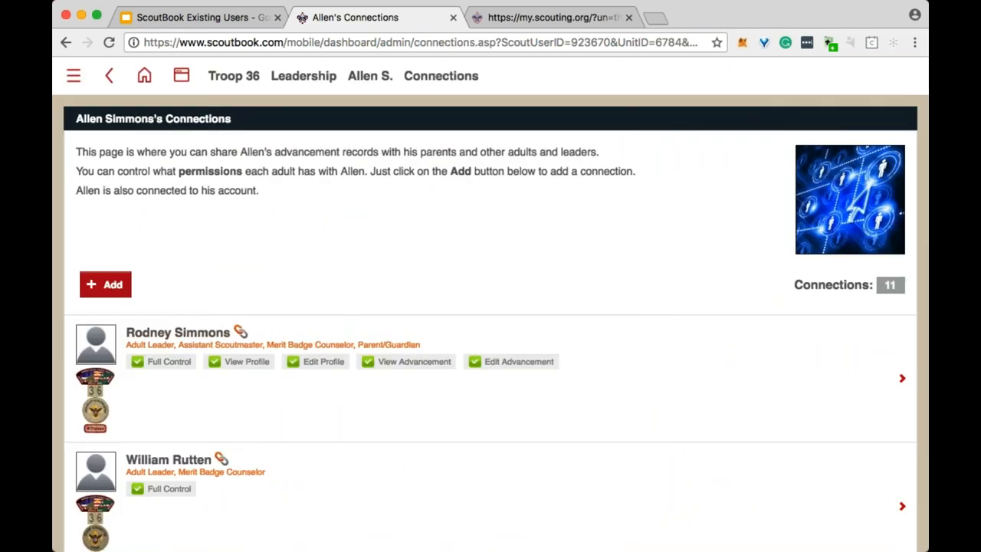
pyautogui.click(105, 284)
pyautogui.click(156, 199)
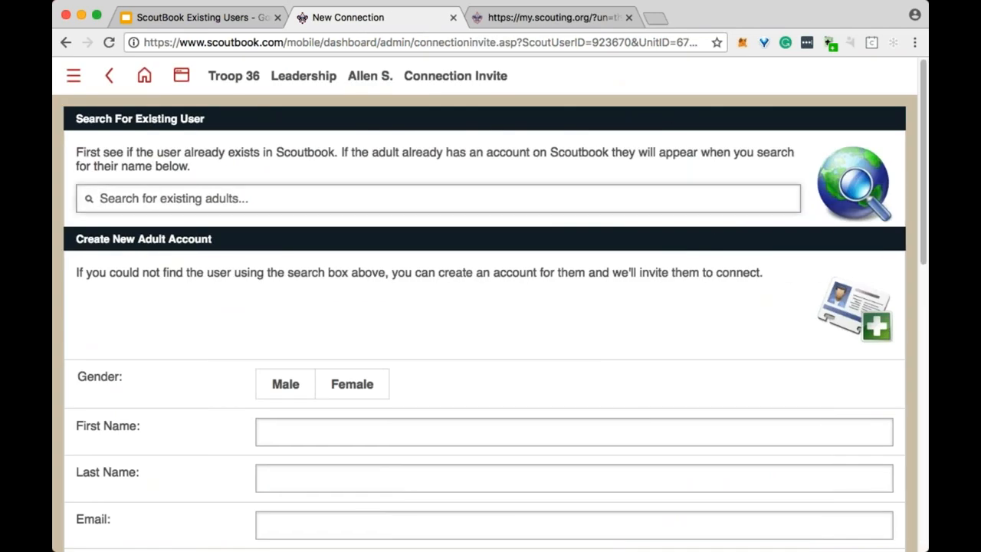
# Search for the adult by name, select them, and set Adult Leader relationship with Full Control.
pyautogui.write('Katherine')
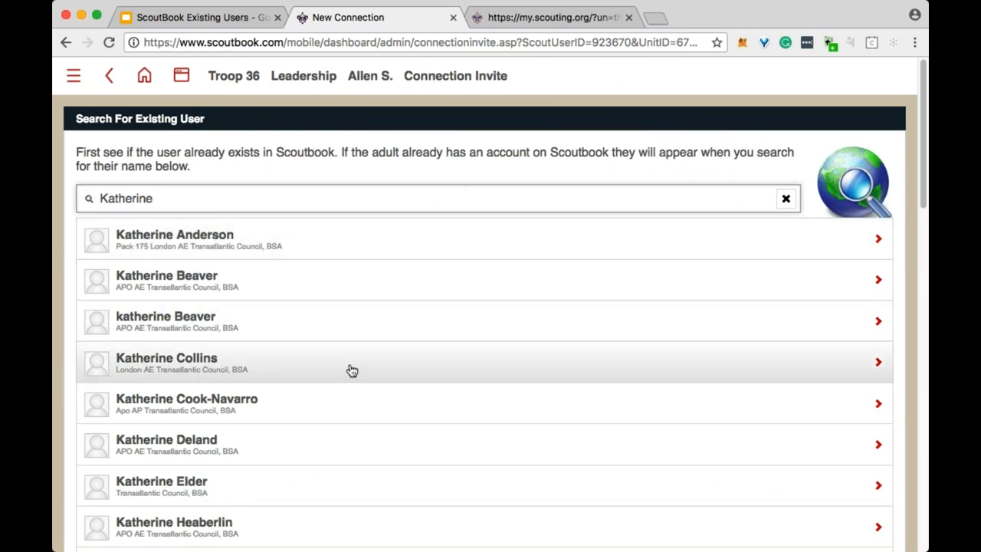
pyautogui.scroll(-1, 350, 370)
pyautogui.press('BackSpace')
pyautogui.press('BackSpace')
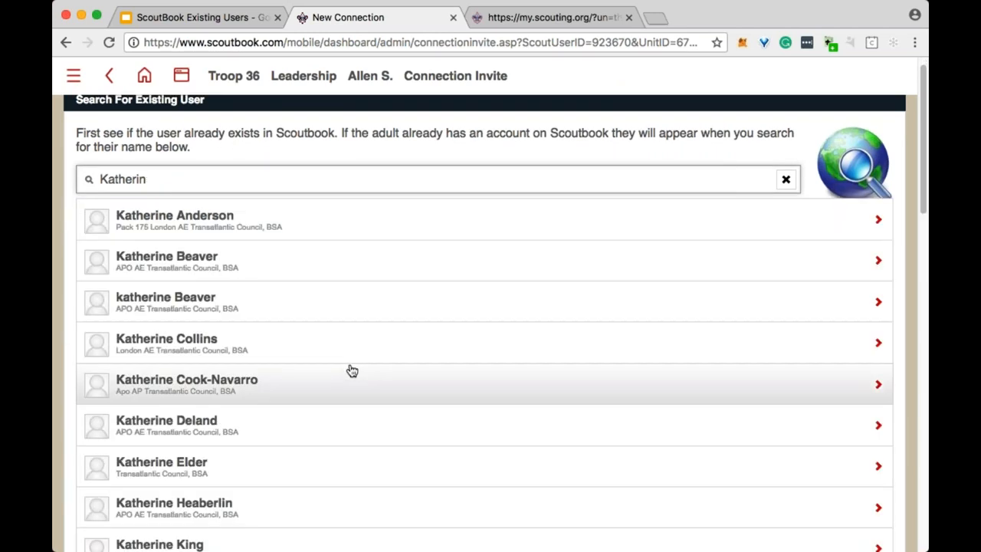
pyautogui.write('Higg')
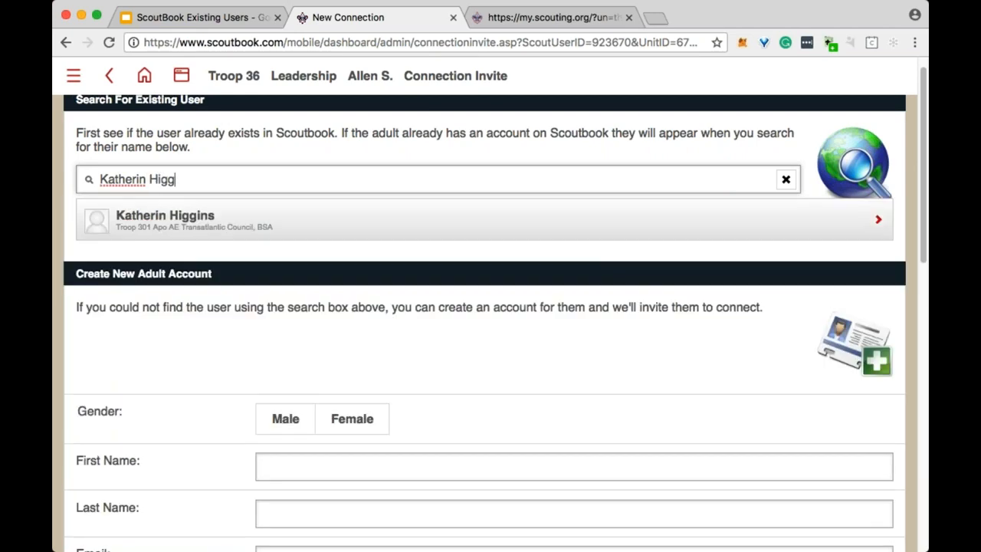
pyautogui.click(249, 228)
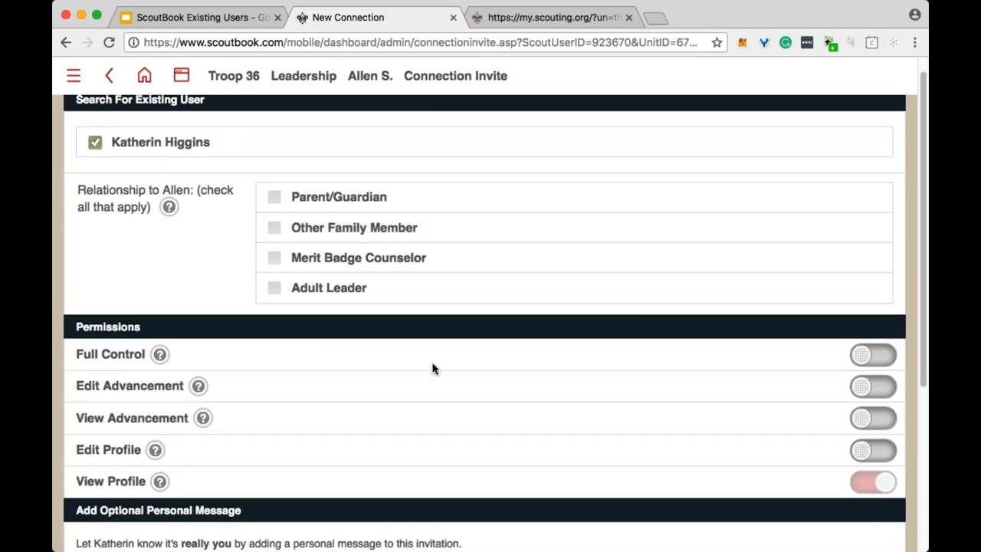
pyautogui.click(273, 287)
pyautogui.scroll(-1, 501, 258)
pyautogui.click(888, 327)
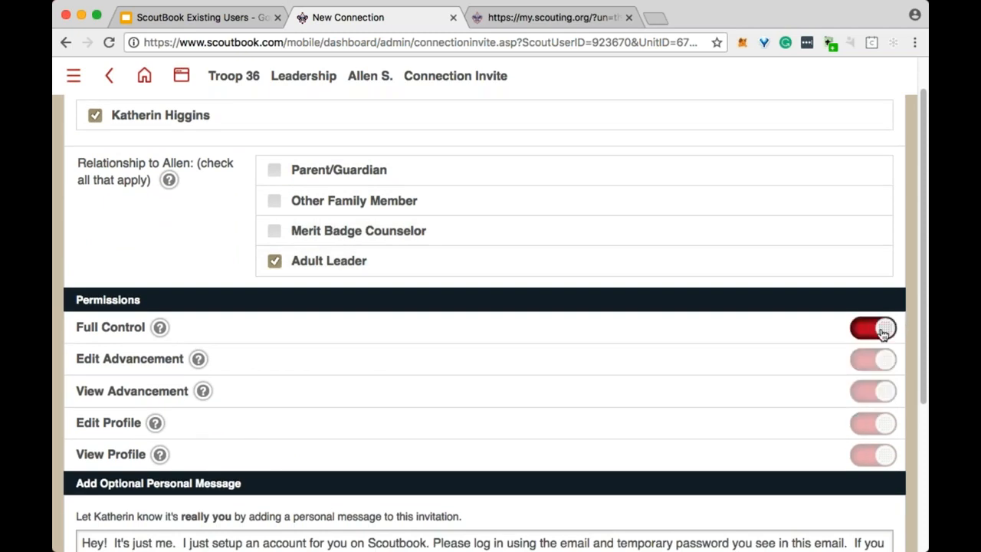
# Leave the invite form unsent and return to the scout's account page via the breadcrumb.
pyautogui.scroll(-5, 766, 322)
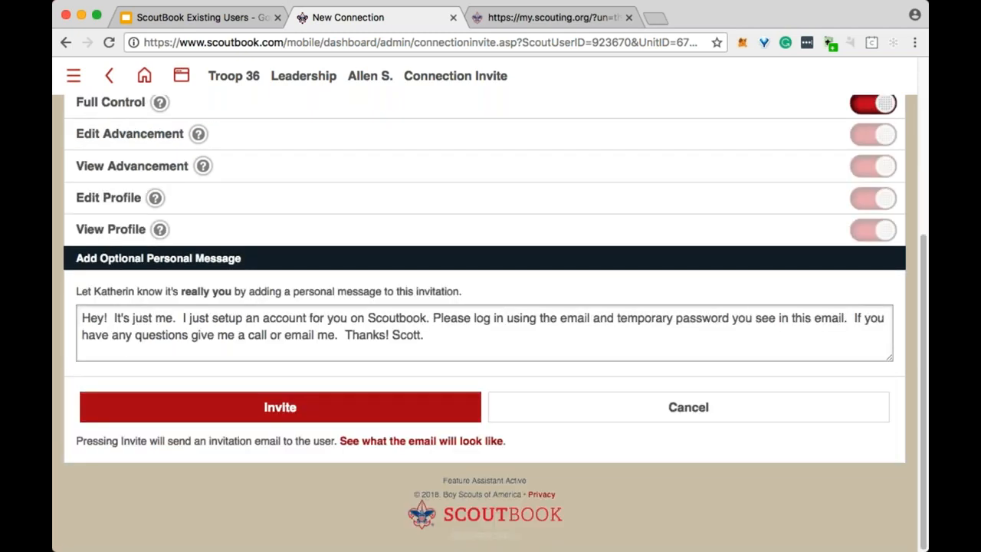
pyautogui.scroll(5, 330, 430)
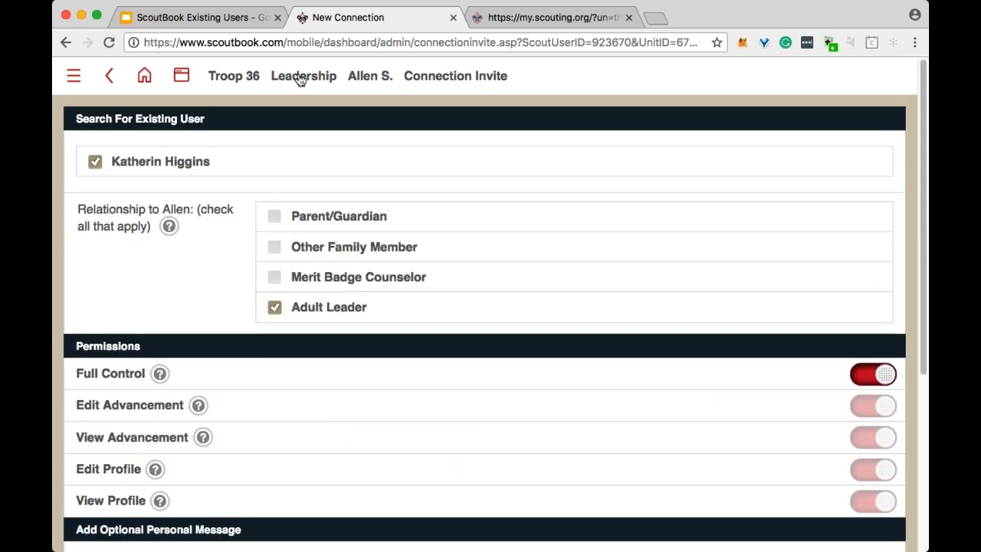
pyautogui.click(378, 82)
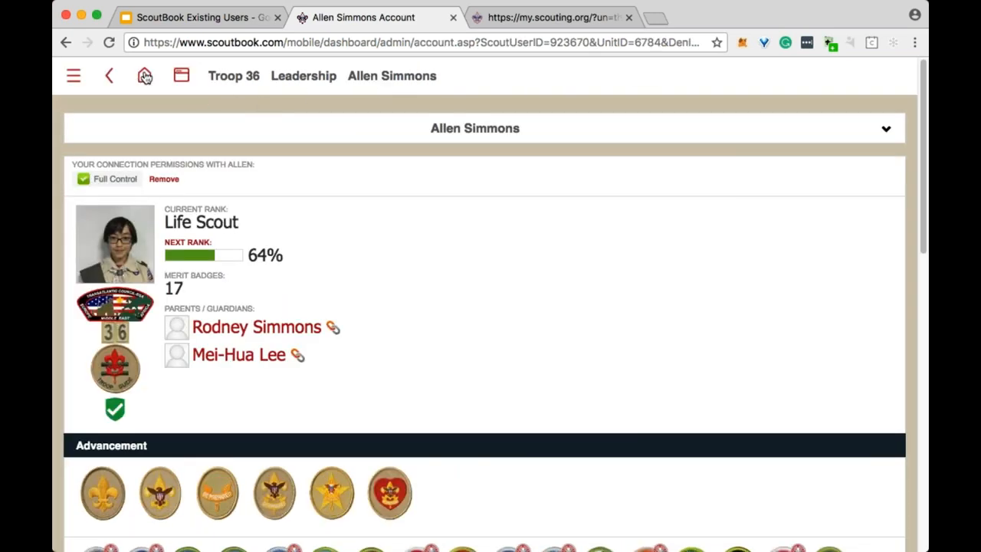
# Open a connected scout's account page from My Account's My Connections list of 41.
pyautogui.click(145, 76)
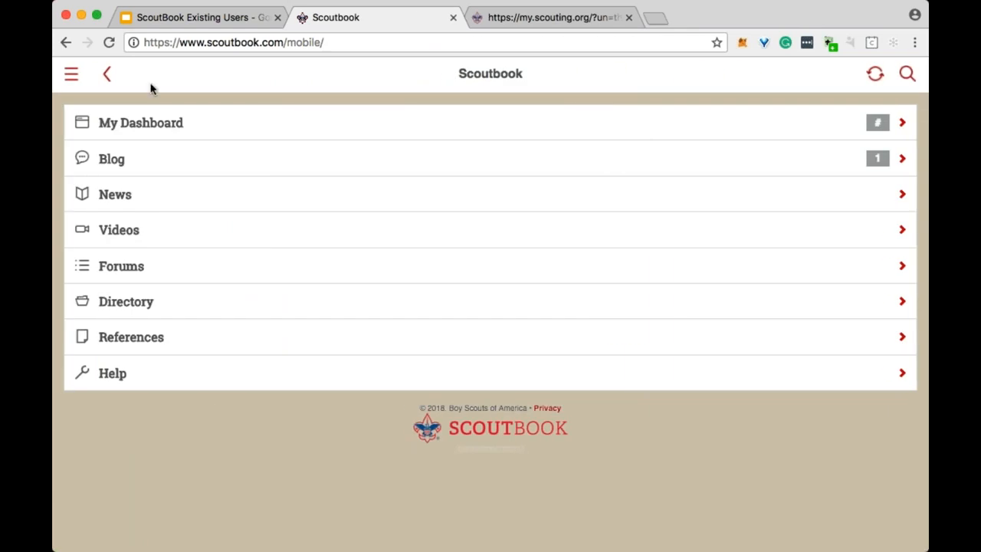
pyautogui.click(164, 123)
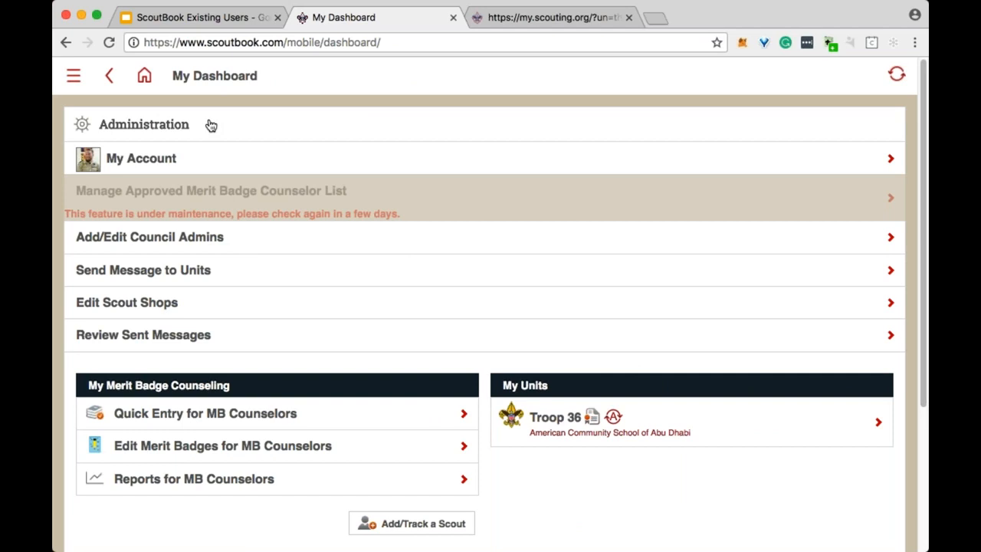
pyautogui.click(199, 165)
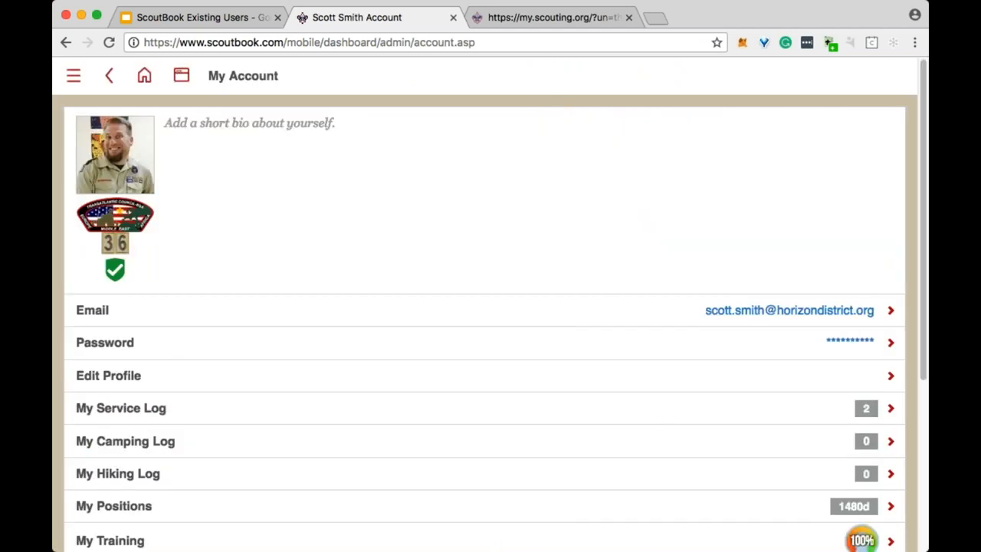
pyautogui.scroll(-3, 332, 203)
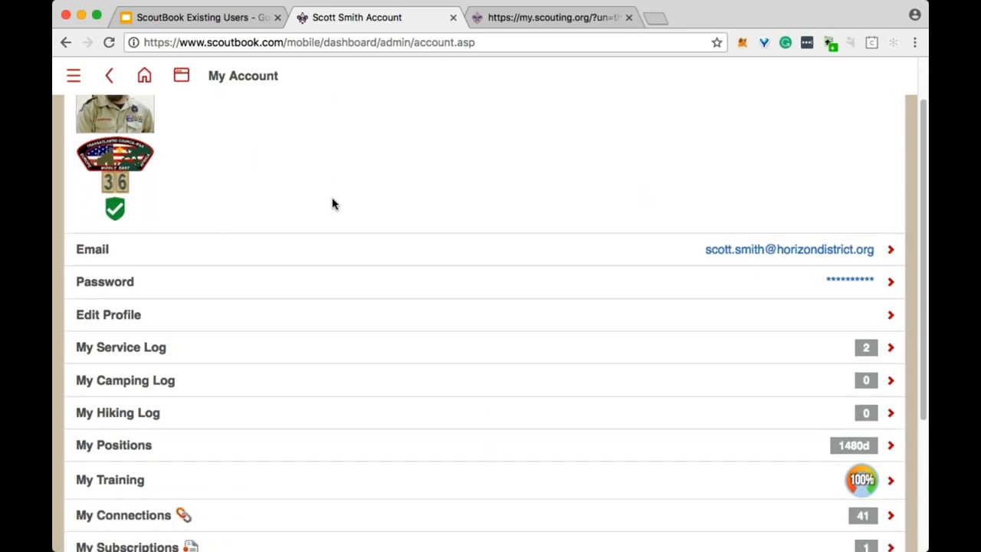
pyautogui.click(193, 475)
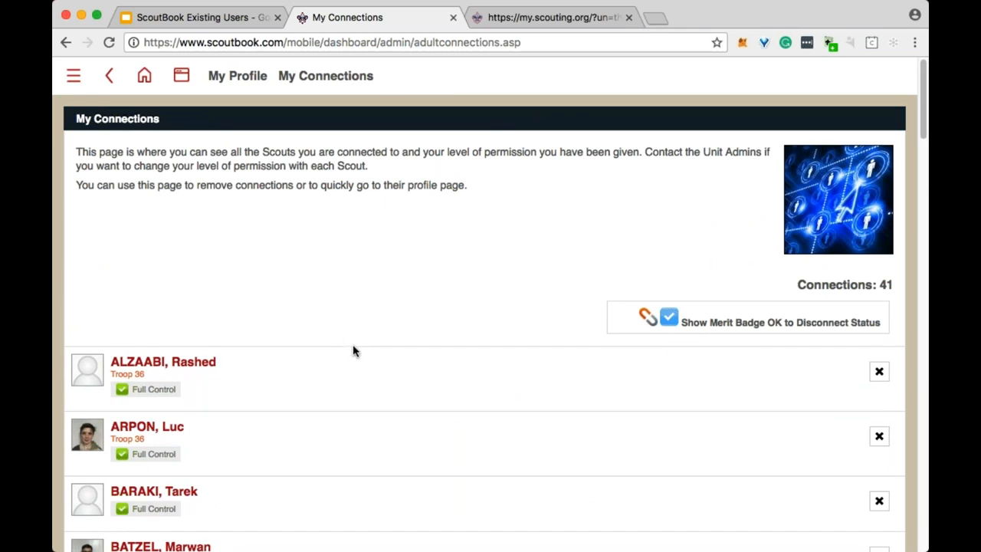
pyautogui.scroll(-5, 353, 344)
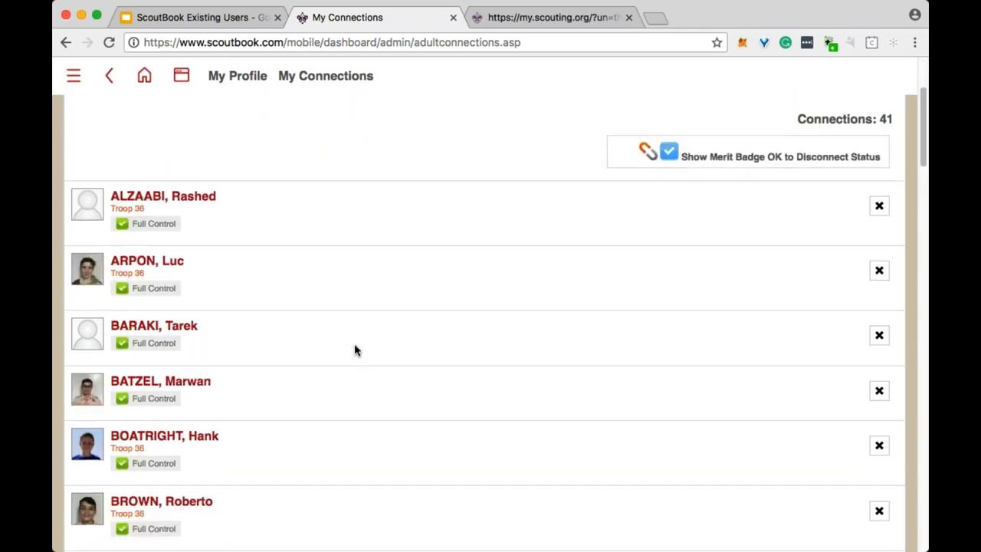
pyautogui.click(189, 391)
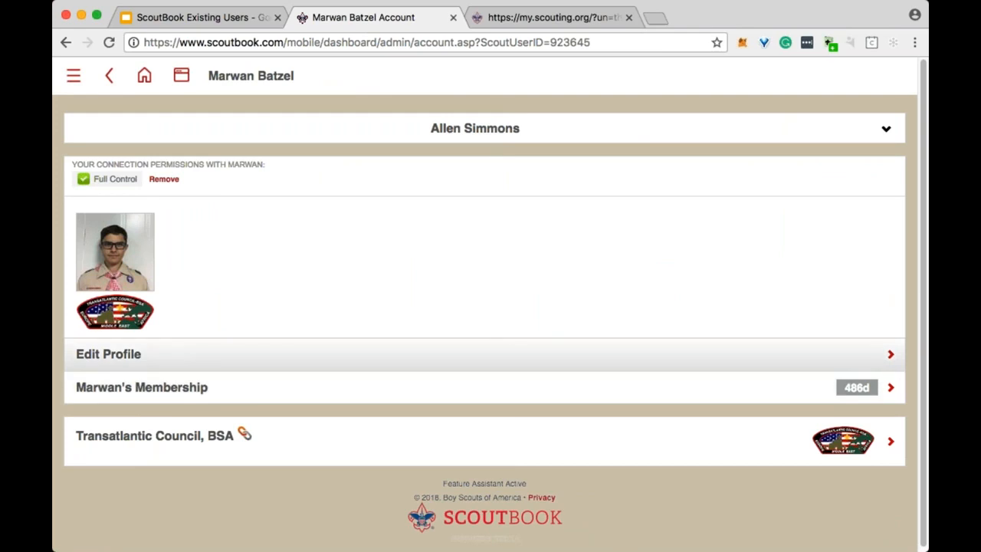
# Fill a new Troop membership with unit number 0036, leaving it unsaved for the home menu.
pyautogui.click(139, 390)
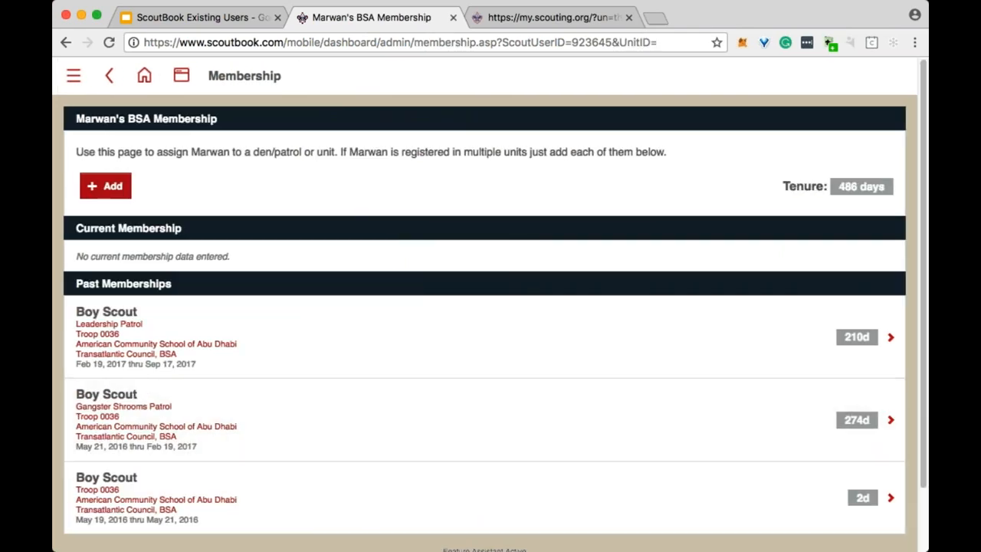
pyautogui.click(103, 192)
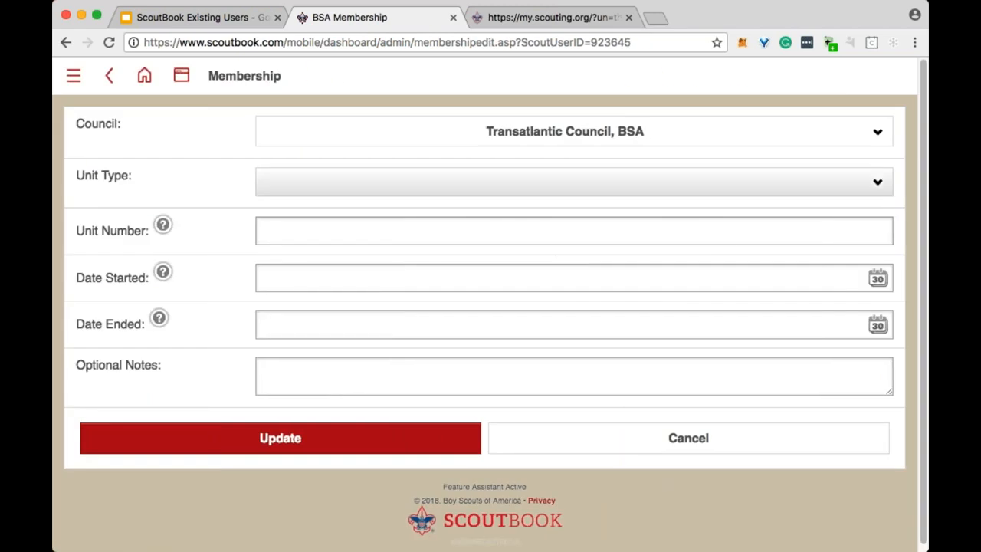
pyautogui.click(383, 215)
pyautogui.click(376, 233)
pyautogui.write('0036')
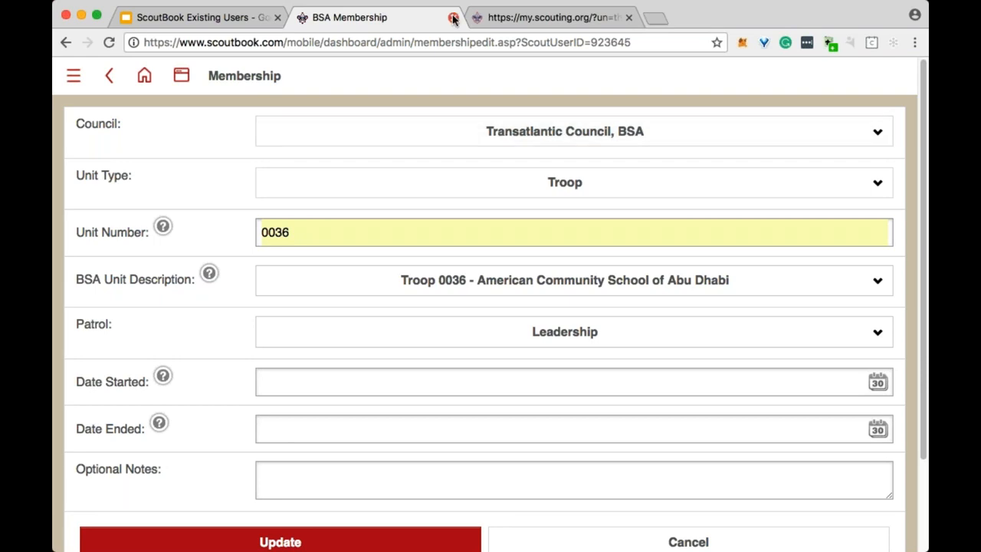
pyautogui.click(144, 75)
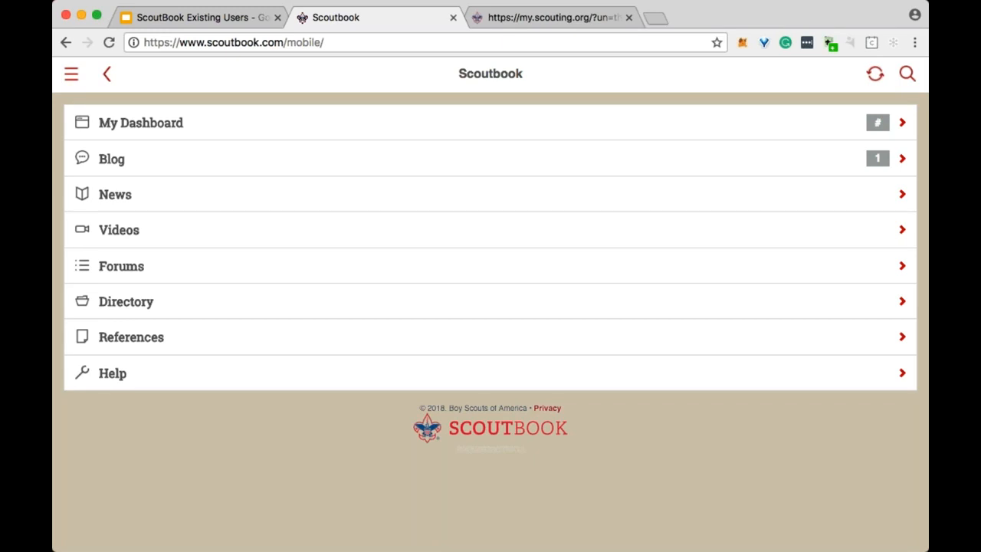
# Open the Troop 36 roster from the dashboard.
pyautogui.click(154, 123)
pyautogui.scroll(-2, 460, 345)
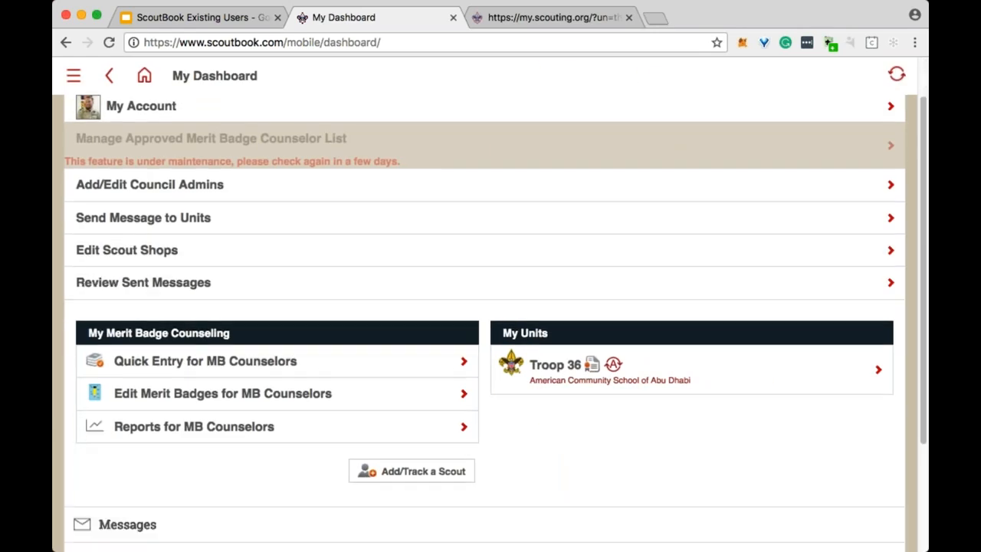
pyautogui.click(573, 369)
pyautogui.scroll(-4, 543, 364)
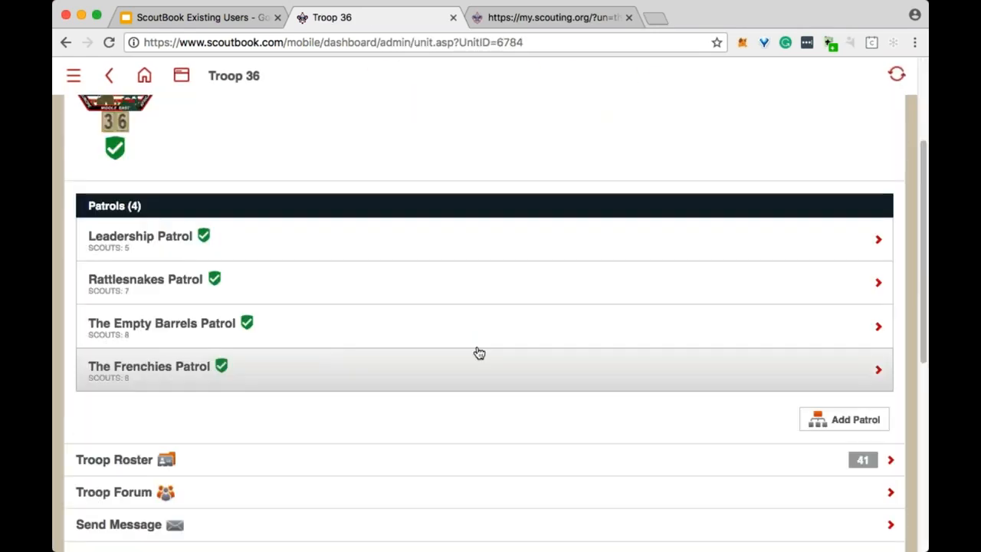
pyautogui.click(191, 462)
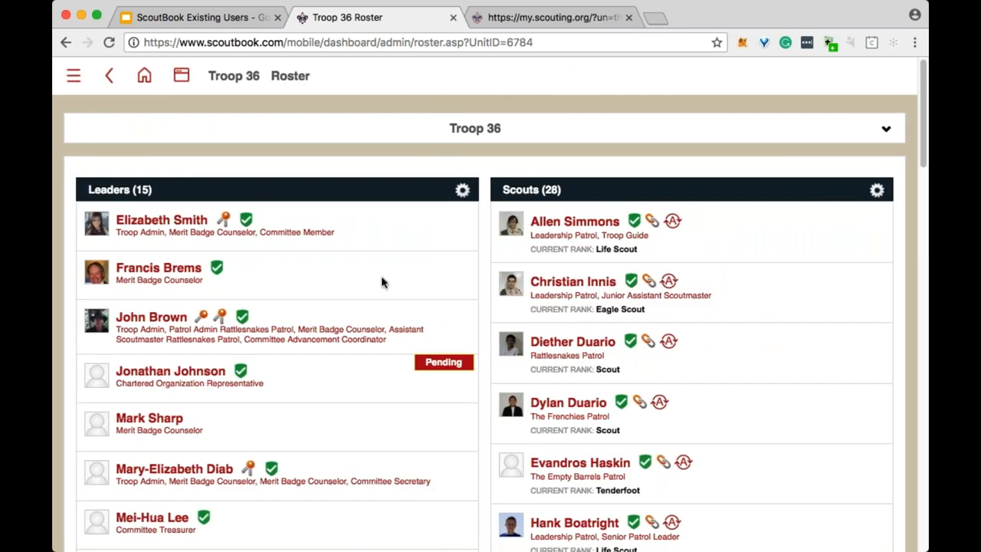
# View a leader's profile editor without changes, then open a scout's account from the roster.
pyautogui.click(181, 223)
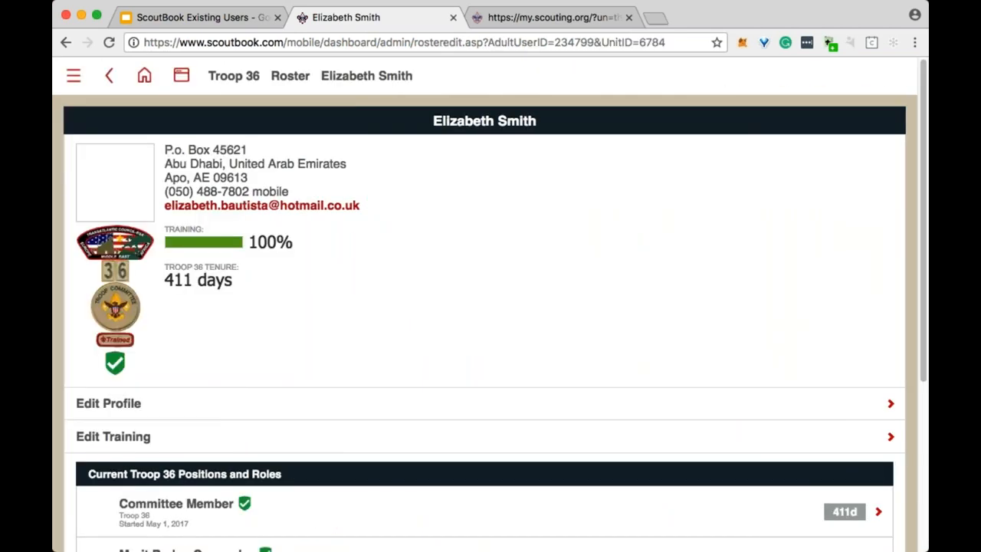
pyautogui.click(239, 410)
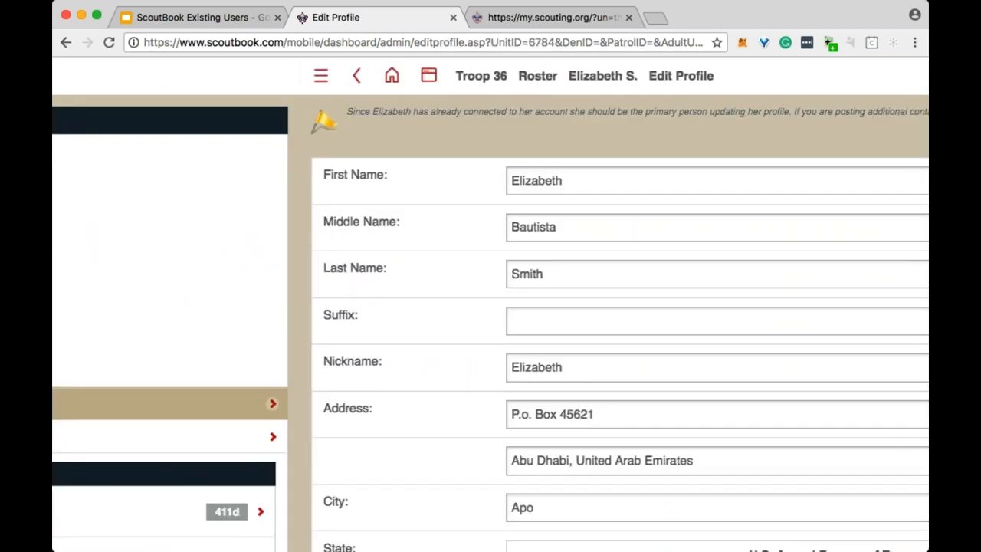
pyautogui.click(109, 75)
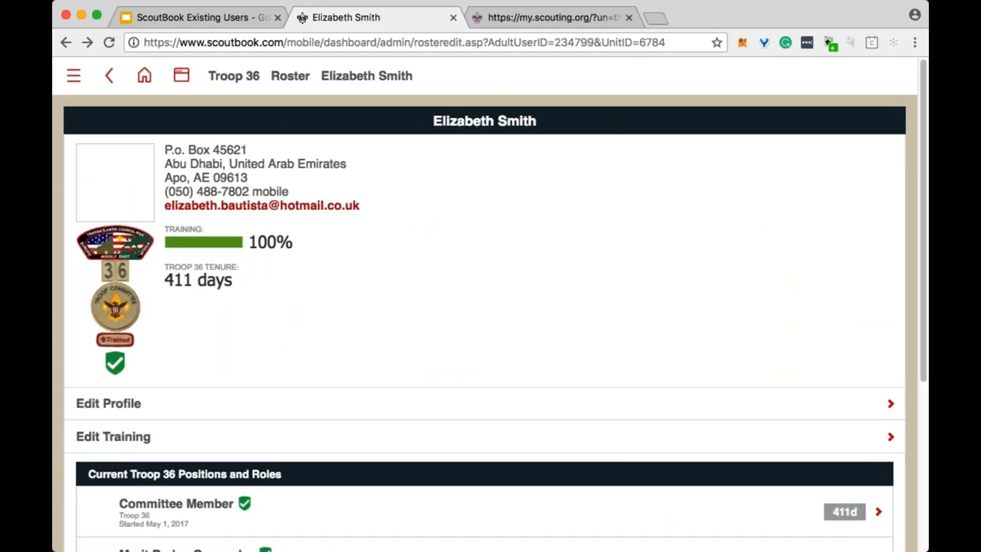
pyautogui.click(109, 75)
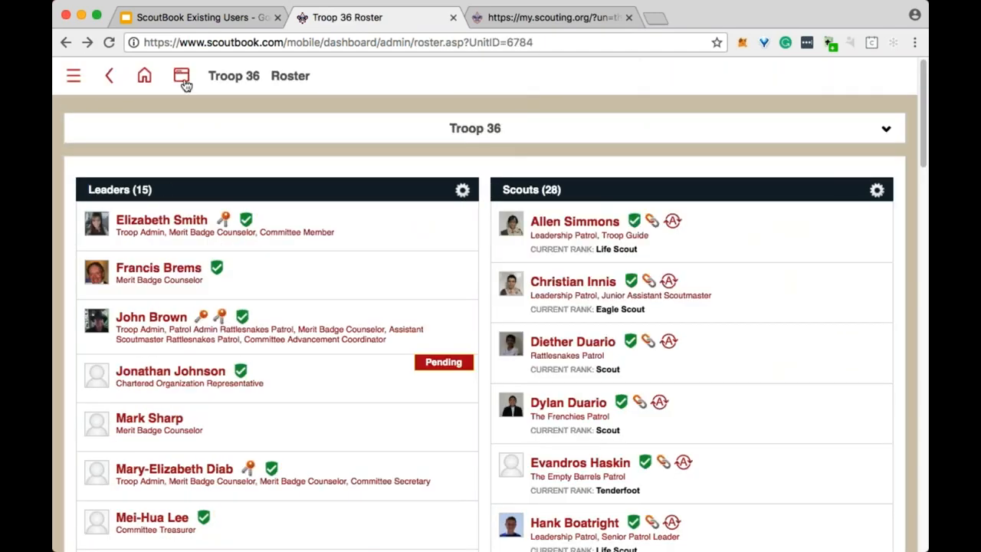
pyautogui.click(570, 224)
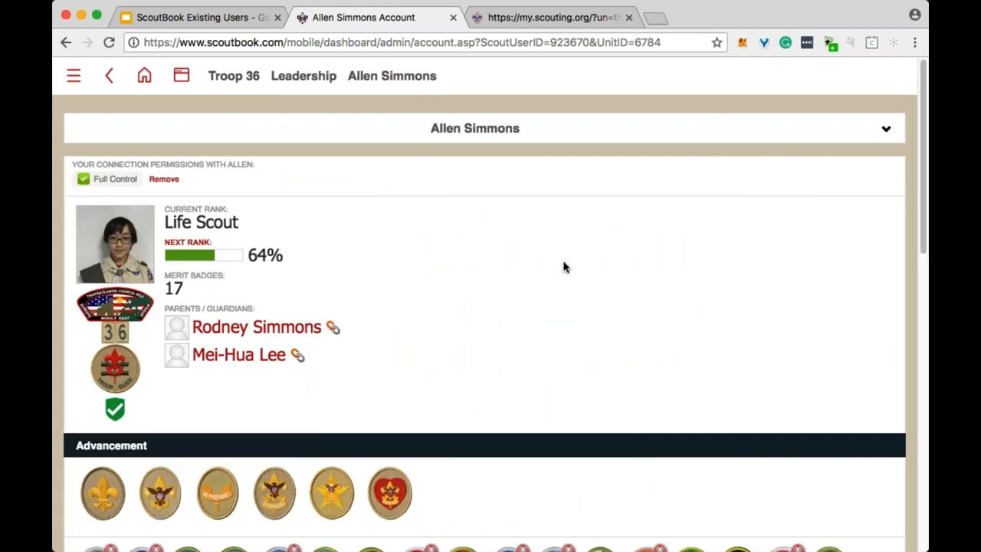
# Review the scout's profile fields in Edit Profile, highlighting the BSA Member # value.
pyautogui.scroll(-1, 422, 150)
pyautogui.scroll(-5, 326, 363)
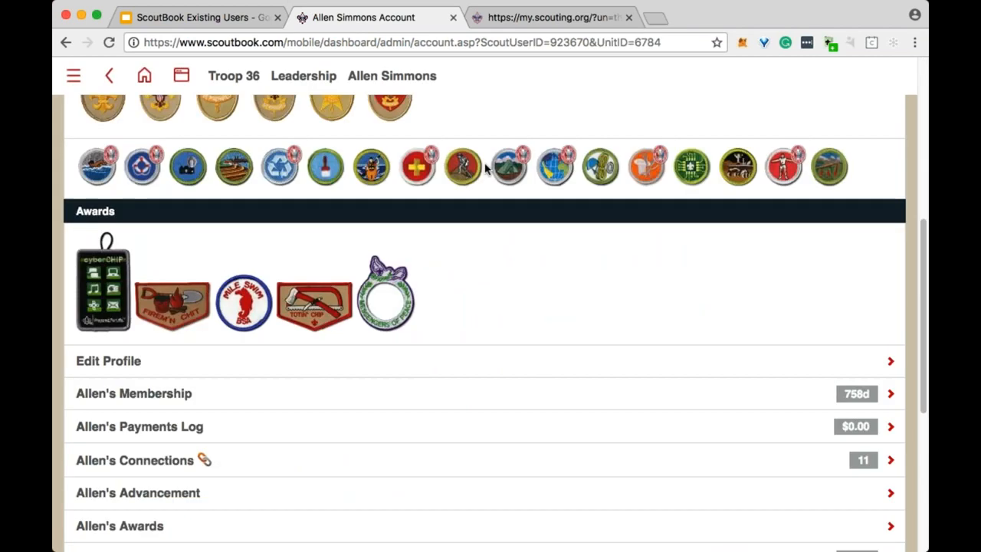
pyautogui.click(361, 357)
pyautogui.scroll(-5, 617, 277)
pyautogui.scroll(-5, 490, 322)
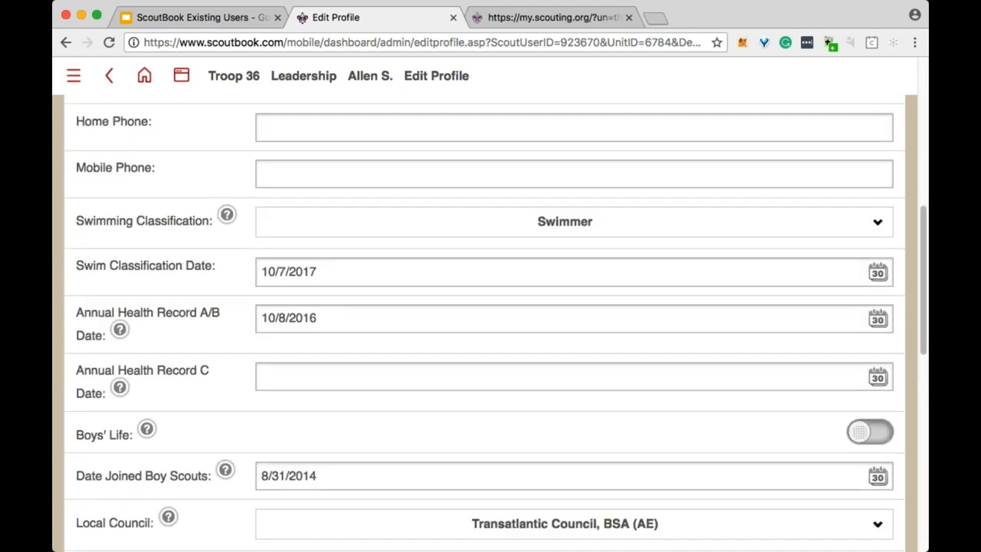
pyautogui.scroll(-2, 519, 274)
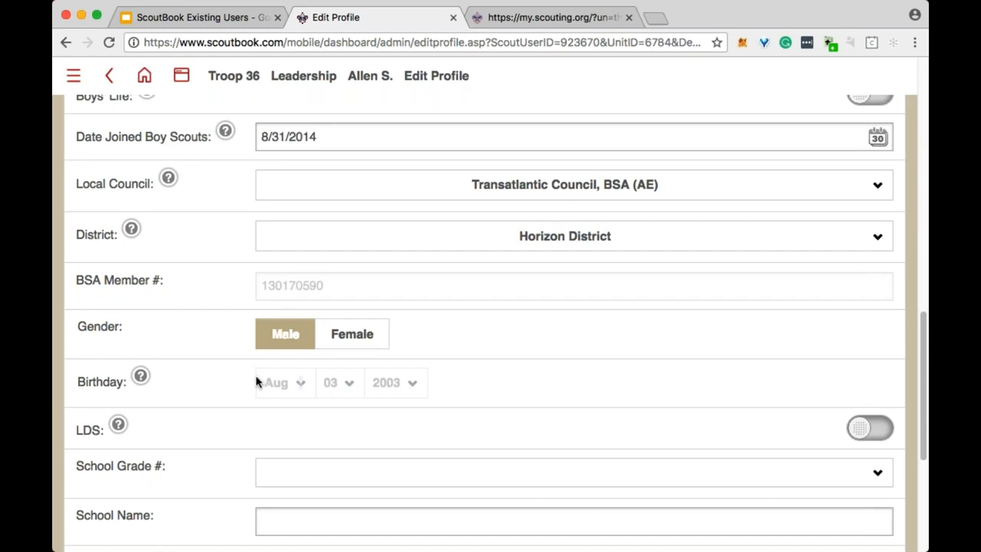
pyautogui.doubleClick(366, 293)
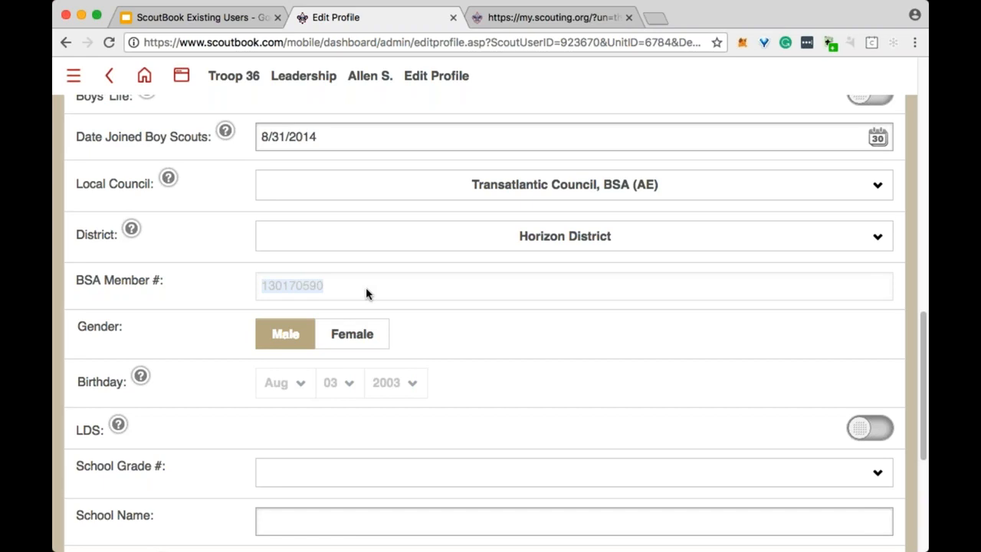
pyautogui.click(509, 343)
# Switch to the slide presentation and show the 'Introduction to Scoutbook' title slide.
pyautogui.scroll(15, 508, 344)
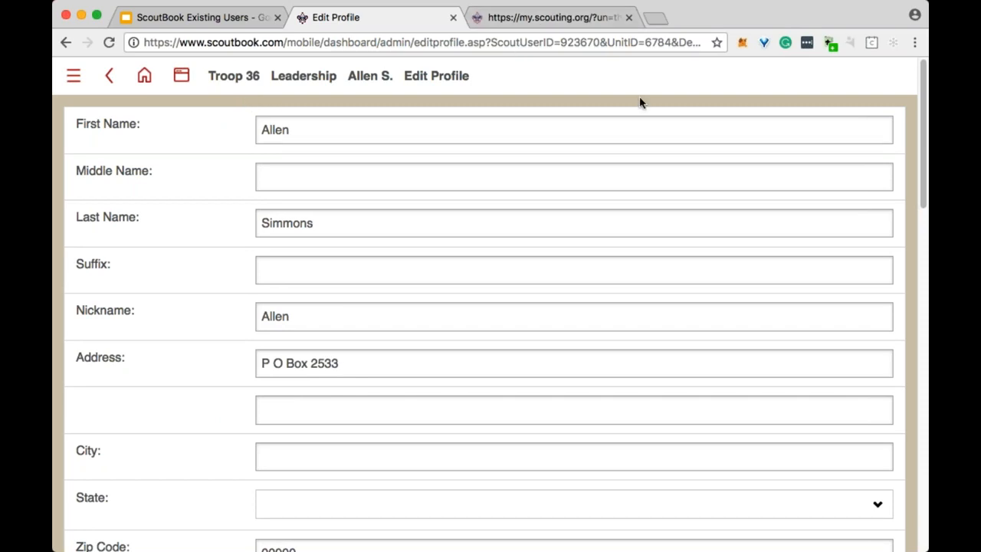
pyautogui.click(194, 21)
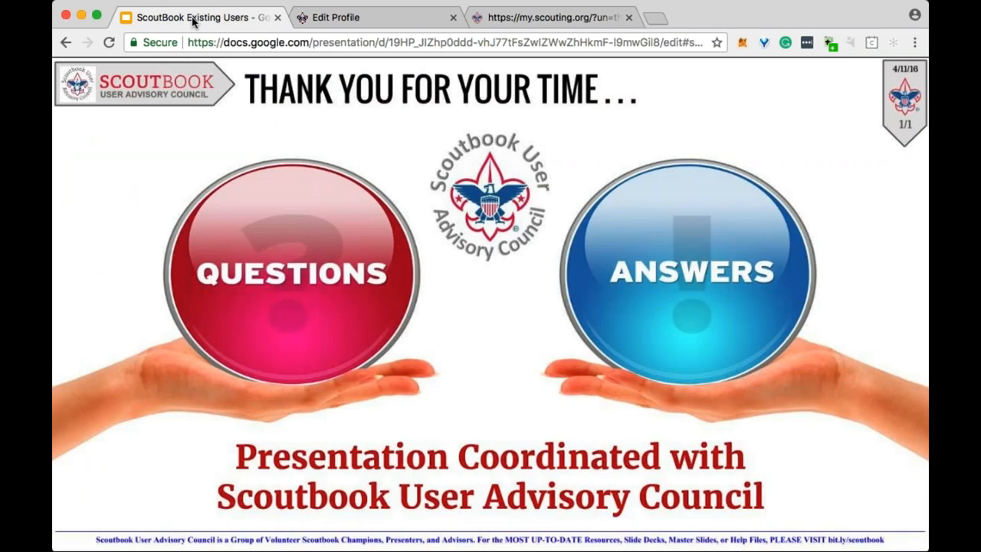
pyautogui.click(497, 248)
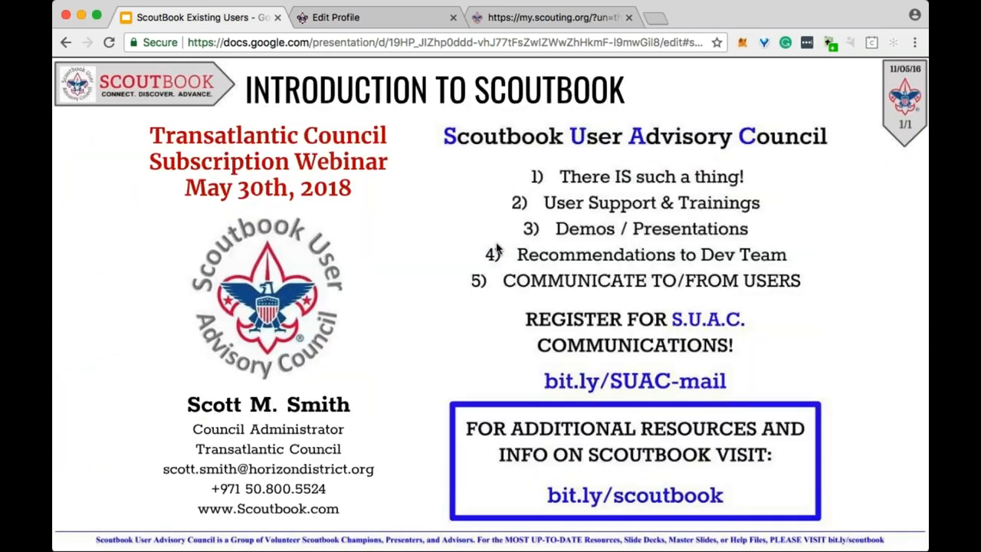